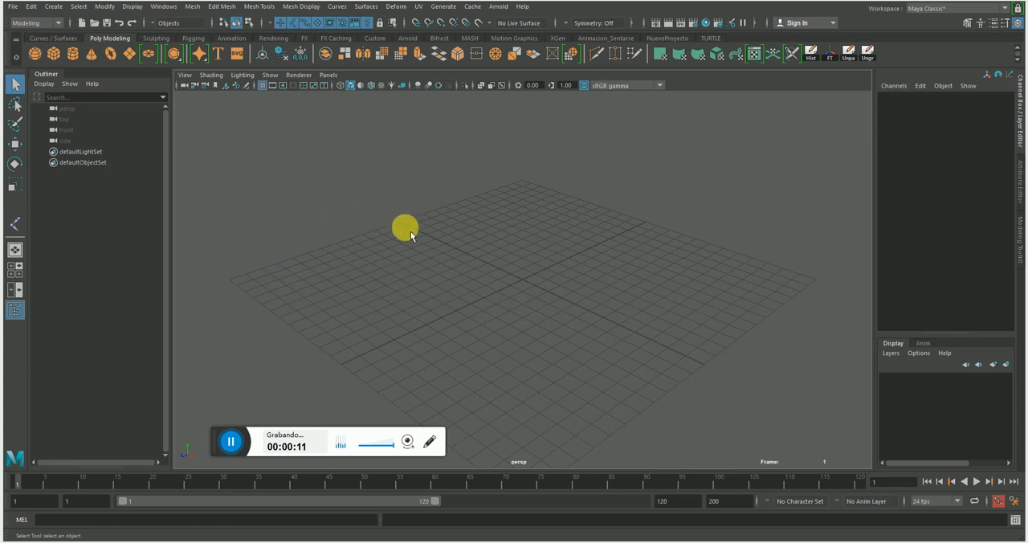
# Create a NURBS sphere, positioned at about -8.17 on X and scaled uniformly to about 3.05.
pyautogui.click(53, 6)
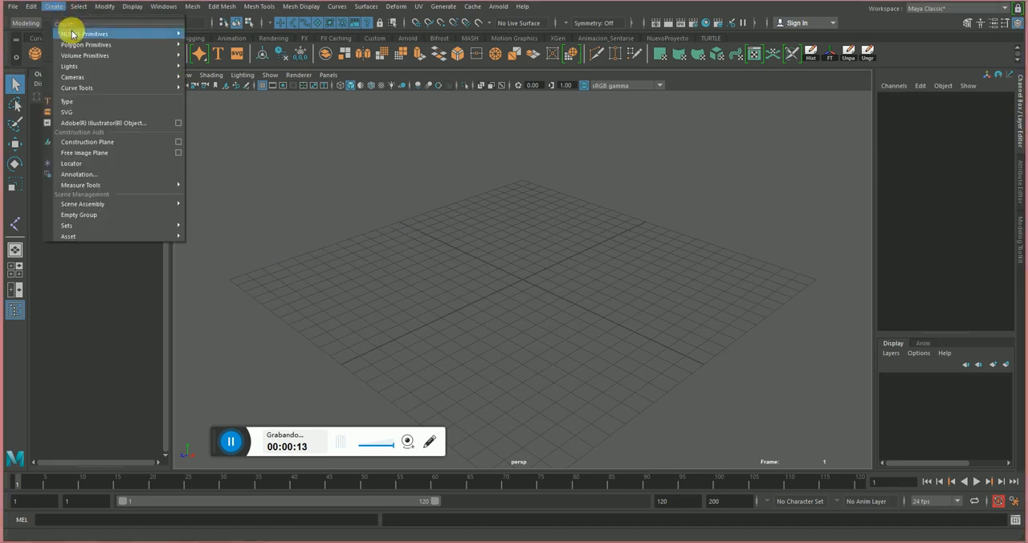
pyautogui.moveTo(75, 46)
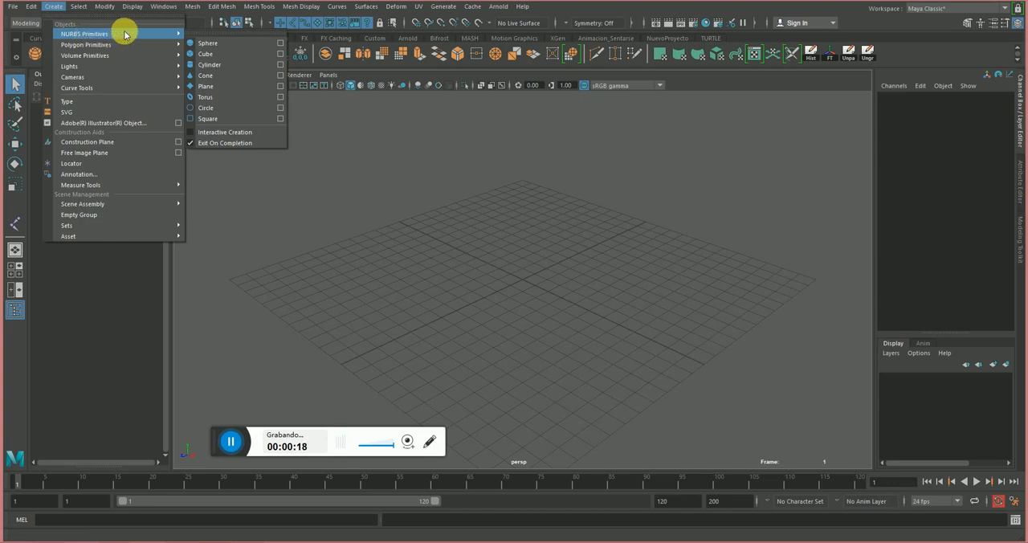
pyautogui.click(231, 43)
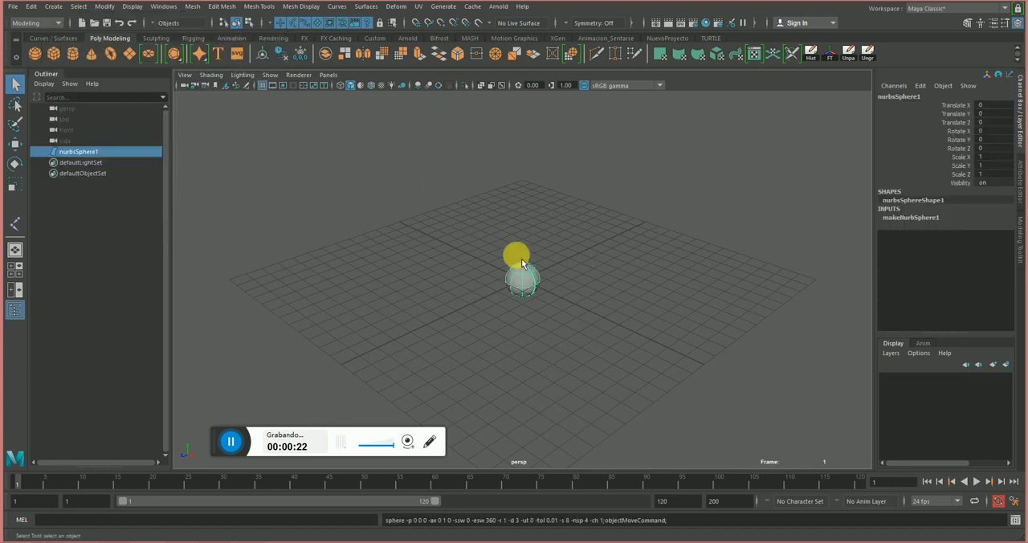
pyautogui.press('w')
pyautogui.keyDown('alt'); pyautogui.moveTo(560, 322); pyautogui.dragTo(601, 312); pyautogui.keyUp('alt')
pyautogui.moveTo(572, 281); pyautogui.dragTo(448, 255)
pyautogui.press('r')
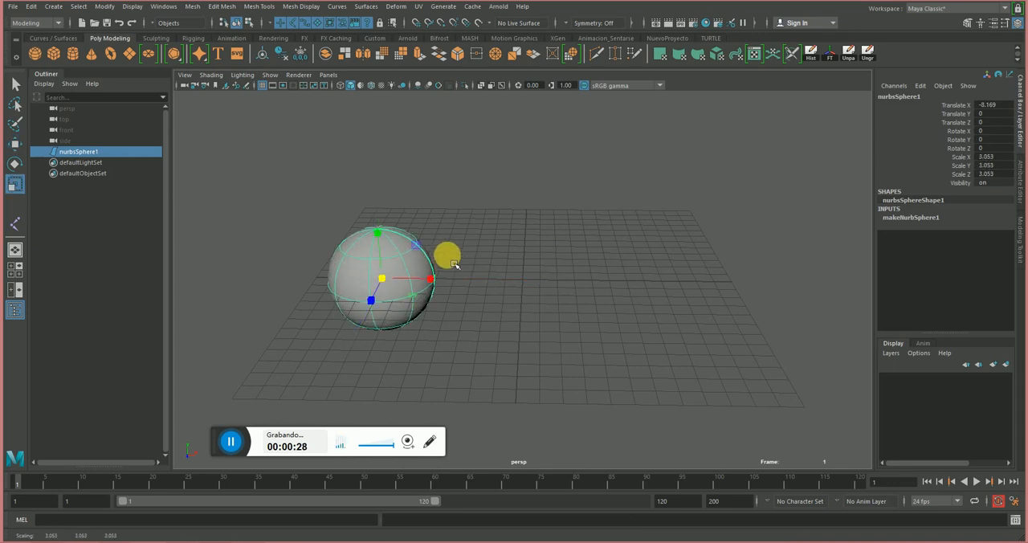
pyautogui.click(293, 212)
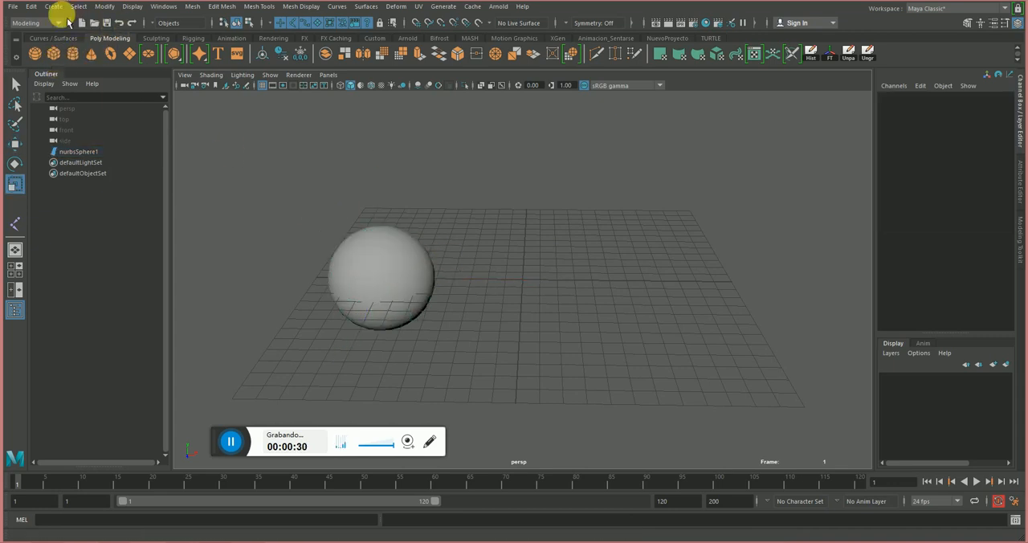
# Create a polygon sphere, positioned at about 7.32 on X and scaled uniformly to about 2.75.
pyautogui.click(54, 6)
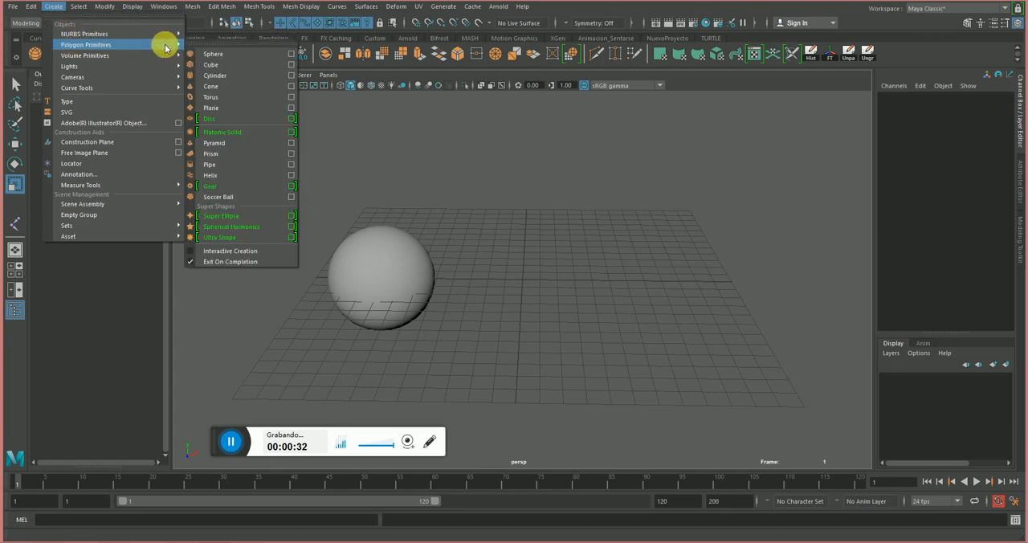
pyautogui.click(228, 56)
pyautogui.press('w')
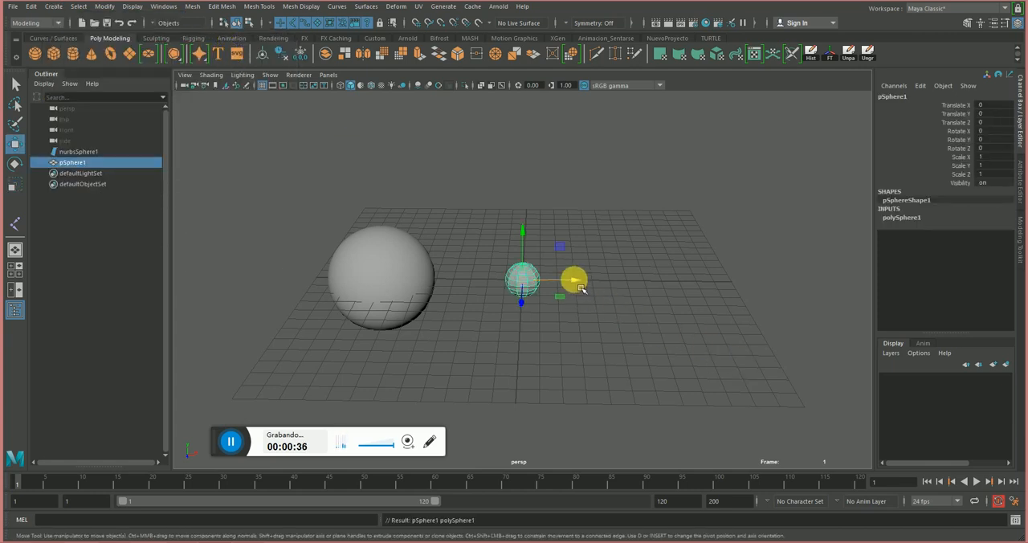
pyautogui.moveTo(581, 289); pyautogui.dragTo(696, 271)
pyautogui.press('e')
pyautogui.press('r')
pyautogui.click(434, 153)
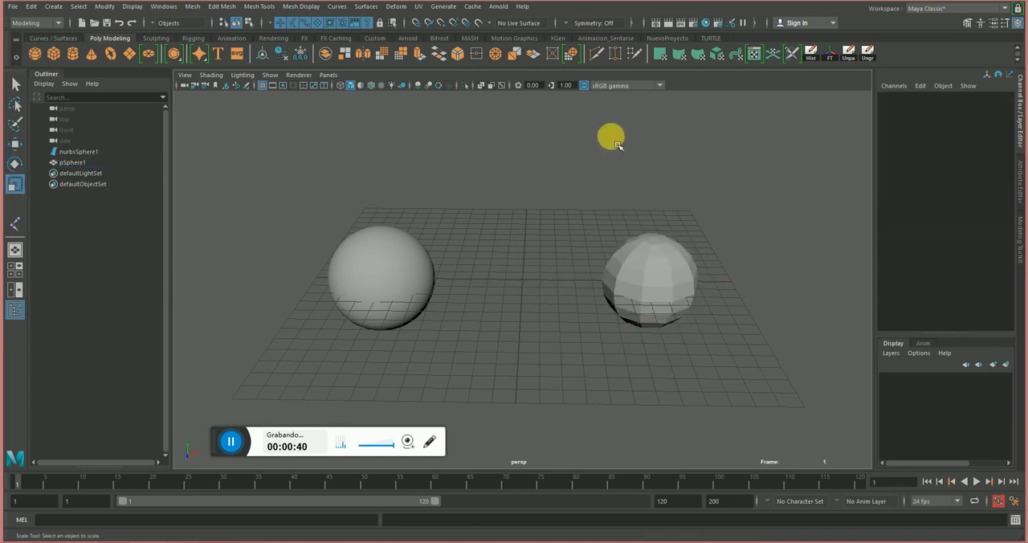
# Display the wireframe over the shaded spheres in the viewport.
pyautogui.click(373, 85)
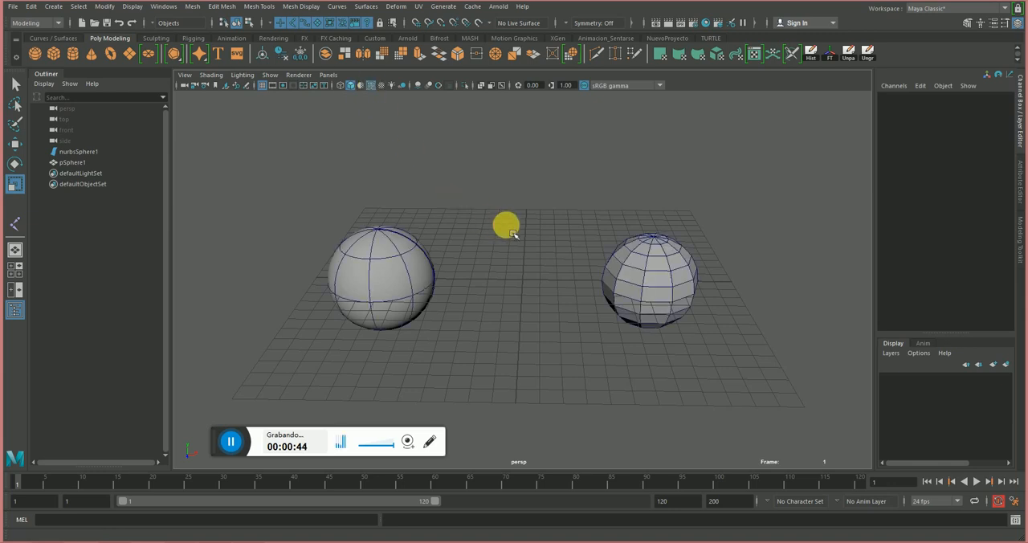
pyautogui.keyDown('alt'); pyautogui.moveTo(507, 225); pyautogui.dragTo(487, 233, button='middle'); pyautogui.keyUp('alt')
pyautogui.keyDown('alt'); pyautogui.moveTo(501, 265); pyautogui.dragTo(495, 265, button='right'); pyautogui.keyUp('alt')
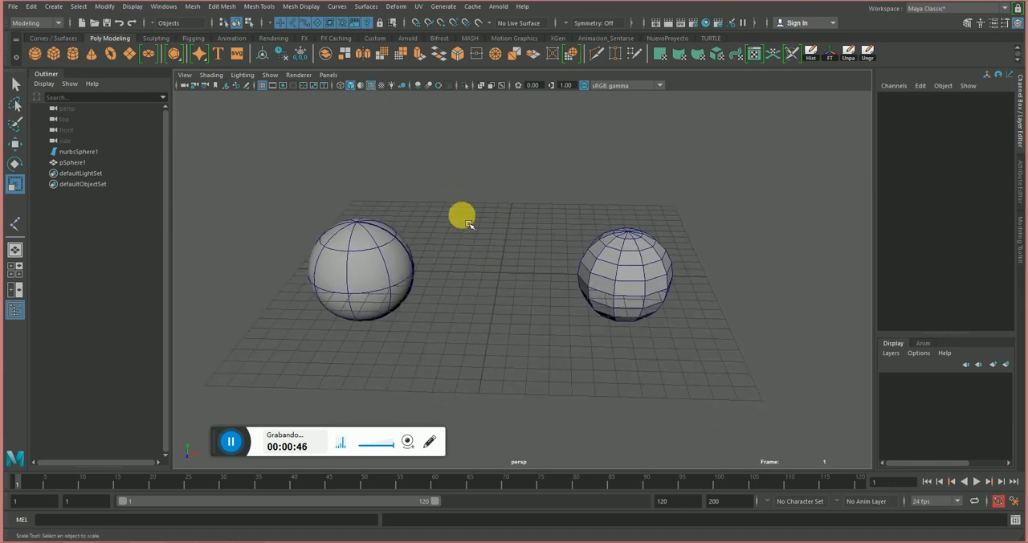
# Show the curve and surface creation tools and examine the NURBS and polygon spheres from several angles.
pyautogui.click(48, 40)
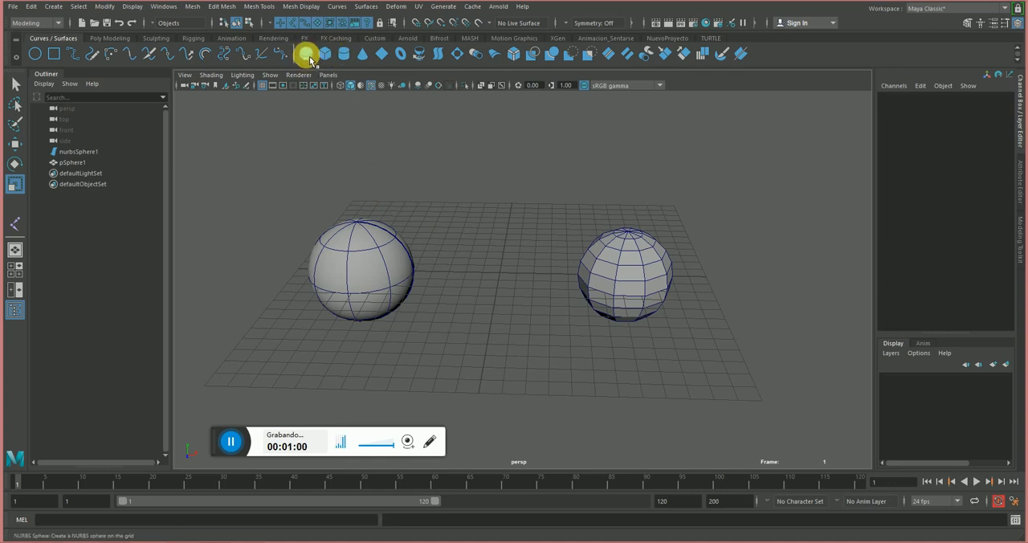
pyautogui.keyDown('alt'); pyautogui.moveTo(454, 269); pyautogui.dragTo(423, 270); pyautogui.keyUp('alt')
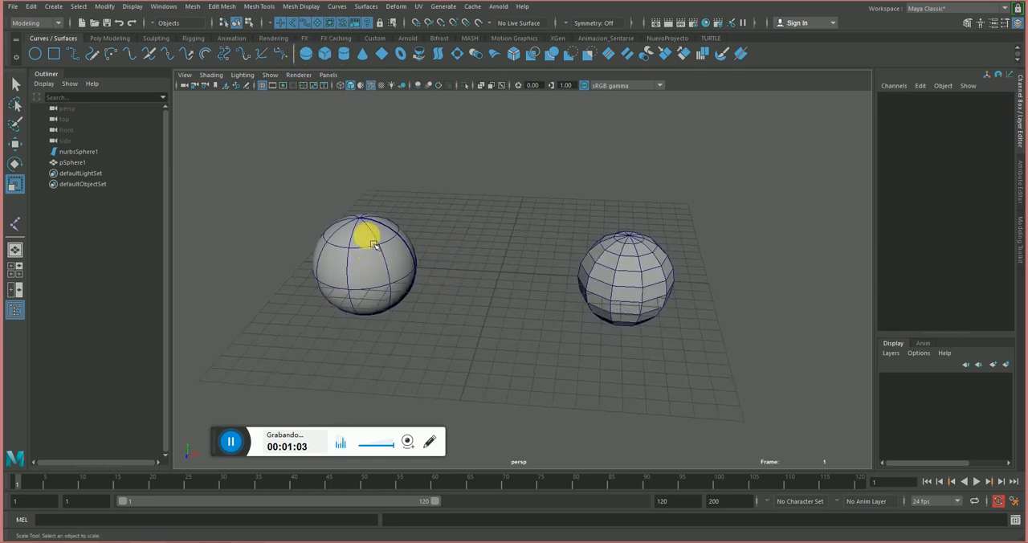
pyautogui.keyDown('alt'); pyautogui.moveTo(371, 237); pyautogui.dragTo(467, 268, button='right'); pyautogui.keyUp('alt')
pyautogui.keyDown('alt'); pyautogui.moveTo(405, 236); pyautogui.dragTo(474, 245, button='middle'); pyautogui.keyUp('alt')
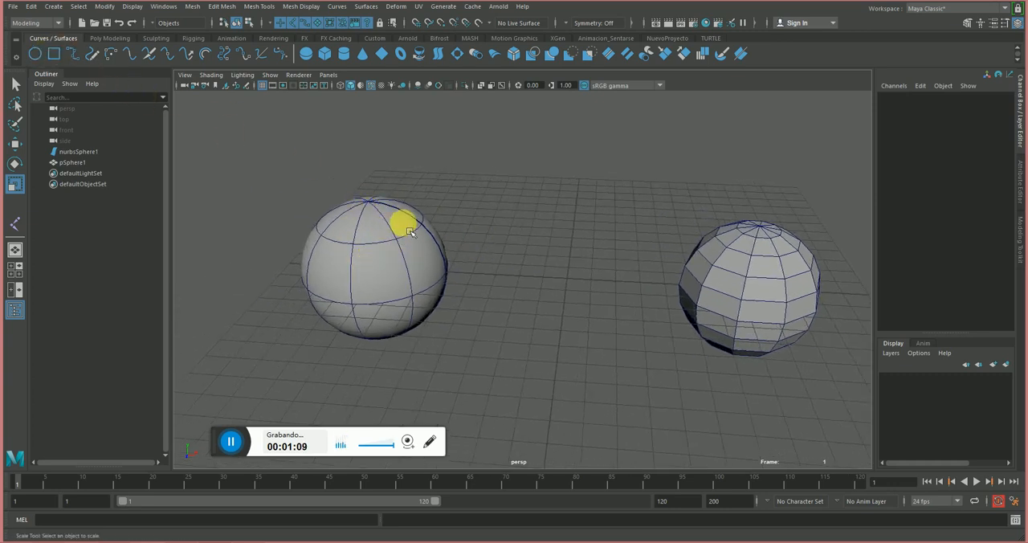
pyautogui.keyDown('alt'); pyautogui.moveTo(551, 248); pyautogui.dragTo(408, 238, button='right'); pyautogui.keyUp('alt')
pyautogui.keyDown('alt'); pyautogui.moveTo(420, 241); pyautogui.dragTo(366, 209); pyautogui.keyUp('alt')
pyautogui.keyDown('alt'); pyautogui.moveTo(365, 138); pyautogui.dragTo(314, 113); pyautogui.keyUp('alt')
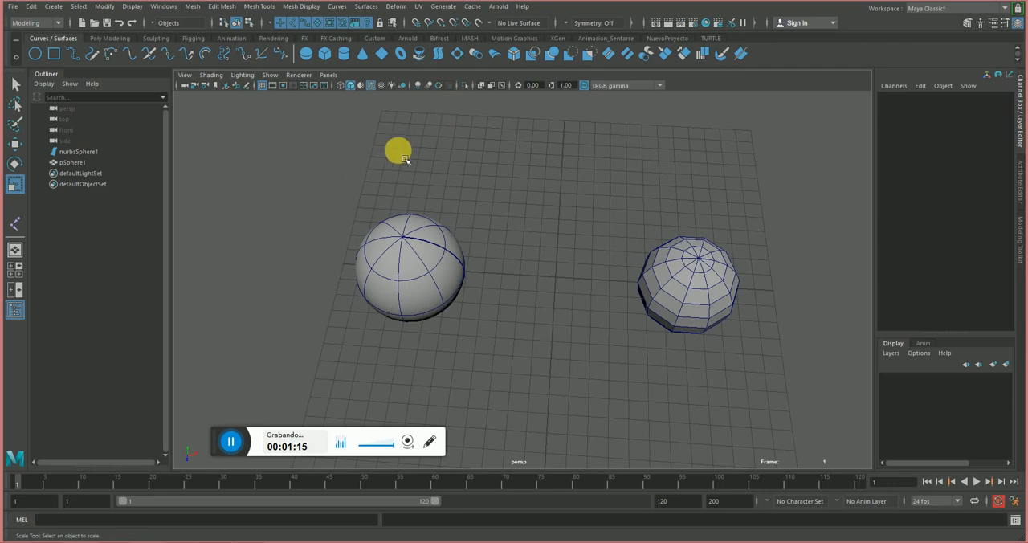
pyautogui.keyDown('alt'); pyautogui.moveTo(448, 184); pyautogui.dragTo(457, 152); pyautogui.keyUp('alt')
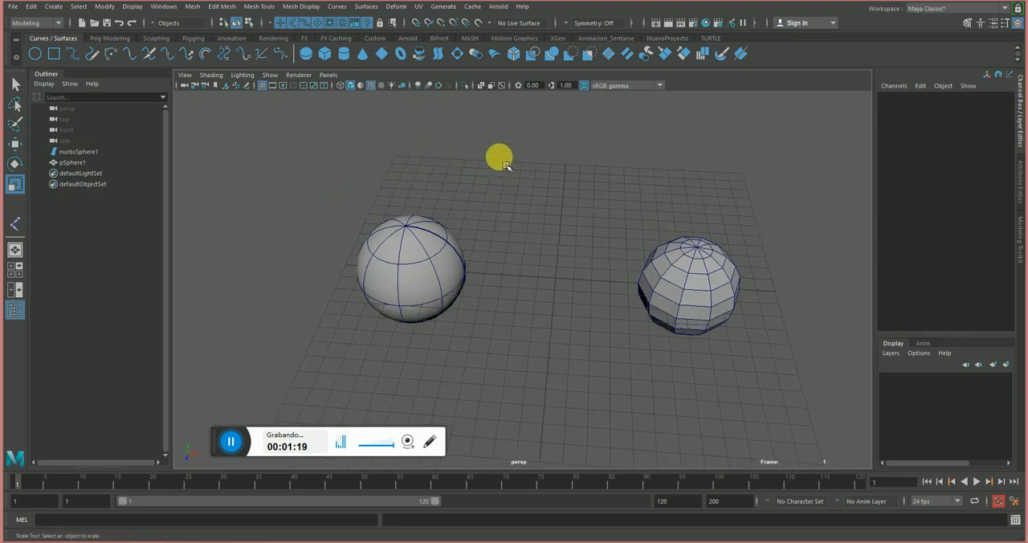
pyautogui.keyDown('alt'); pyautogui.moveTo(498, 156); pyautogui.dragTo(475, 174, button='middle'); pyautogui.keyUp('alt')
pyautogui.scroll(1, 434, 177)
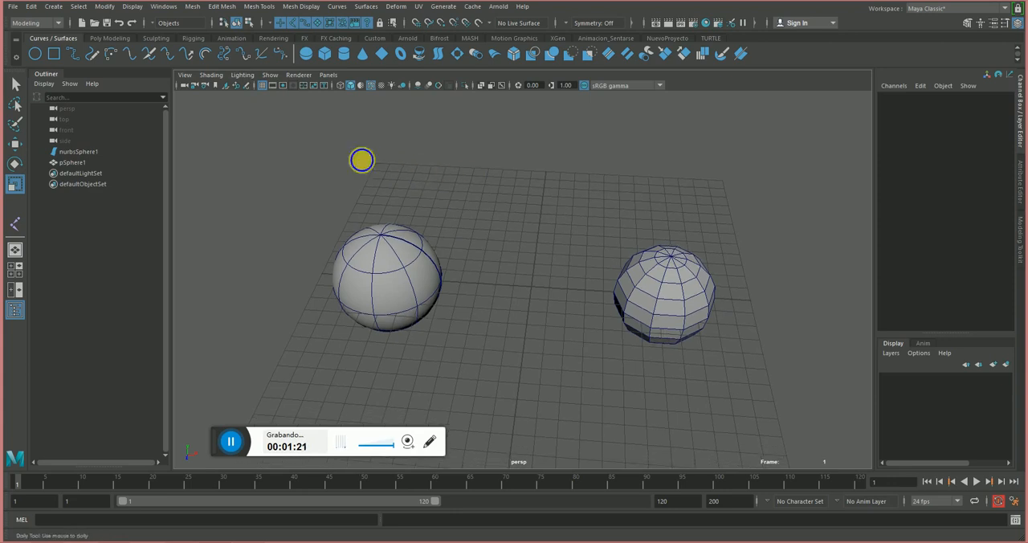
pyautogui.scroll(1, 375, 170)
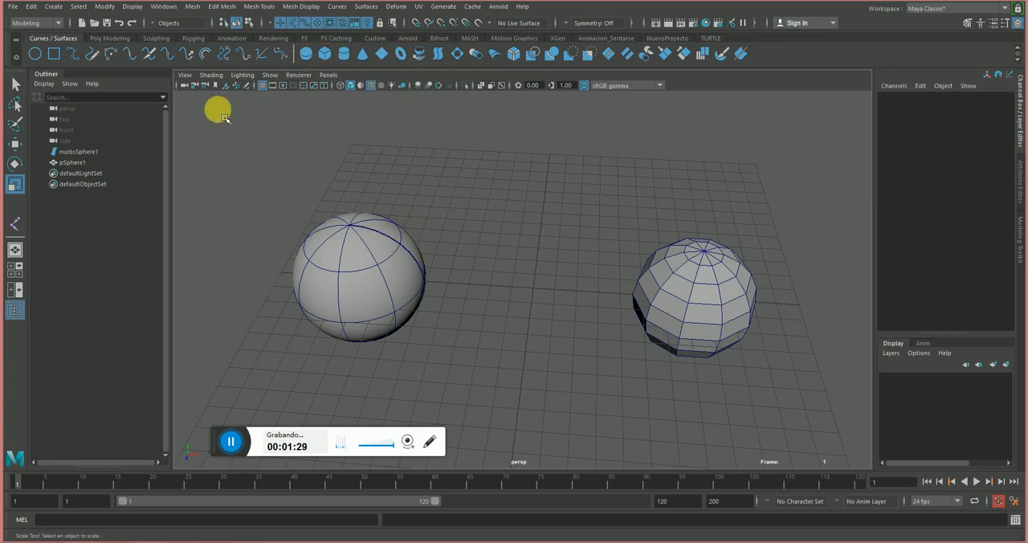
# Show the polygon modeling tools again and compare the two spheres by selecting each in turn.
pyautogui.click(111, 39)
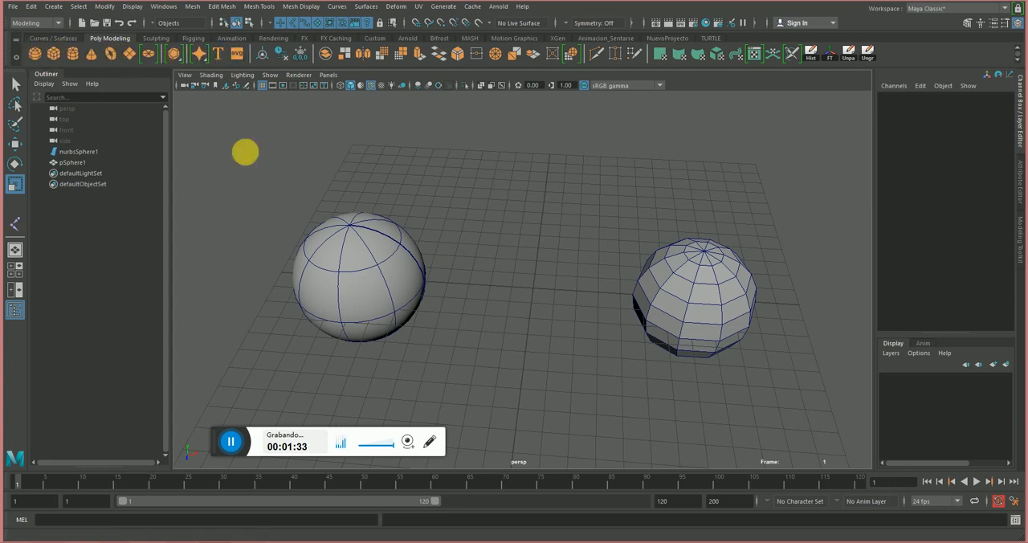
pyautogui.keyDown('alt'); pyautogui.moveTo(673, 327); pyautogui.dragTo(686, 285); pyautogui.keyUp('alt')
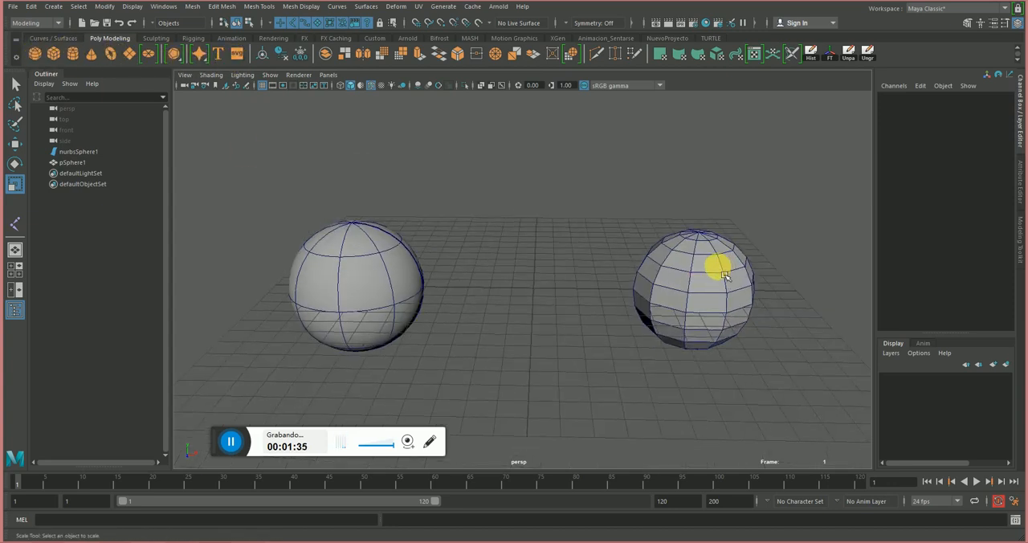
pyautogui.click(724, 275)
pyautogui.click(350, 276)
pyautogui.keyDown('alt'); pyautogui.moveTo(588, 291); pyautogui.dragTo(537, 297, button='right'); pyautogui.keyUp('alt')
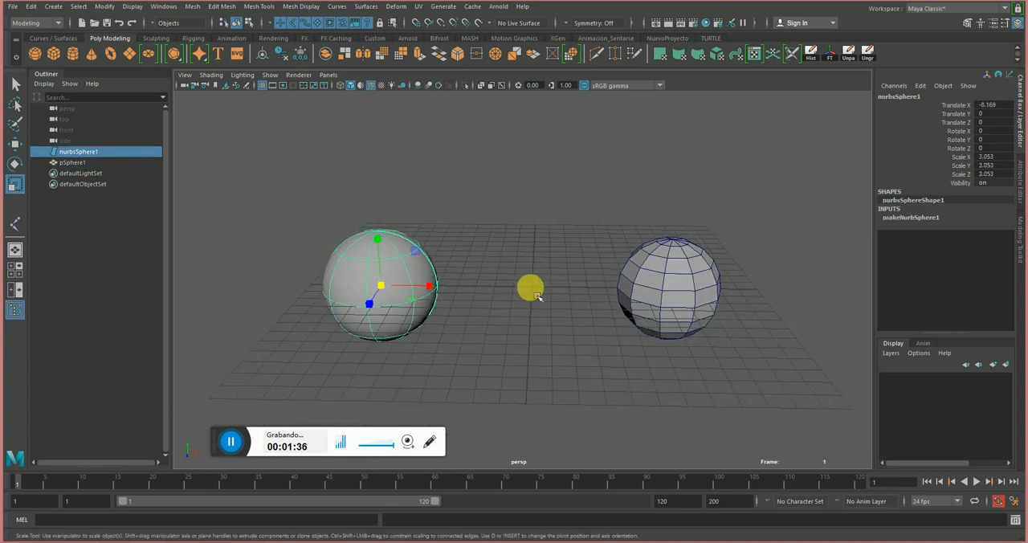
pyautogui.click(673, 290)
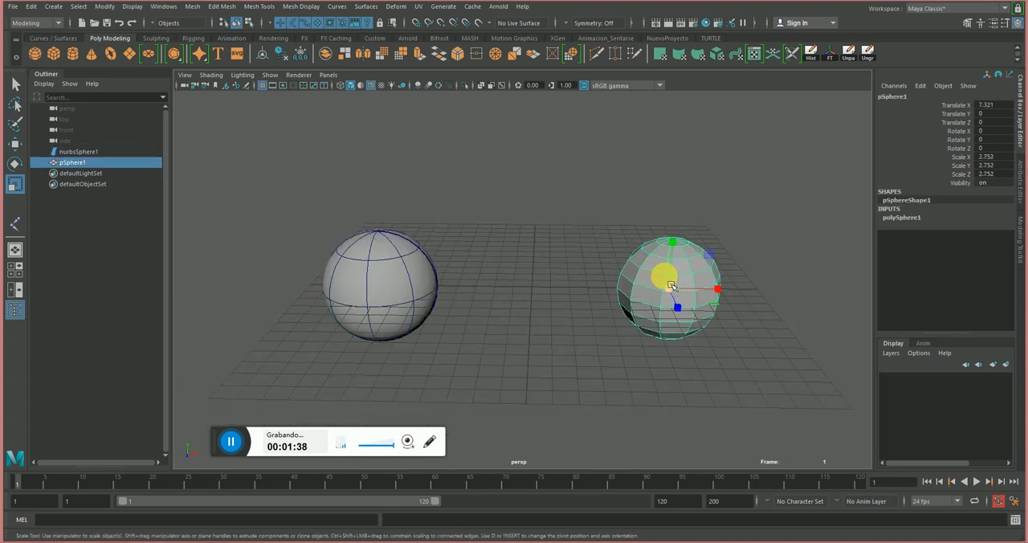
pyautogui.click(369, 190)
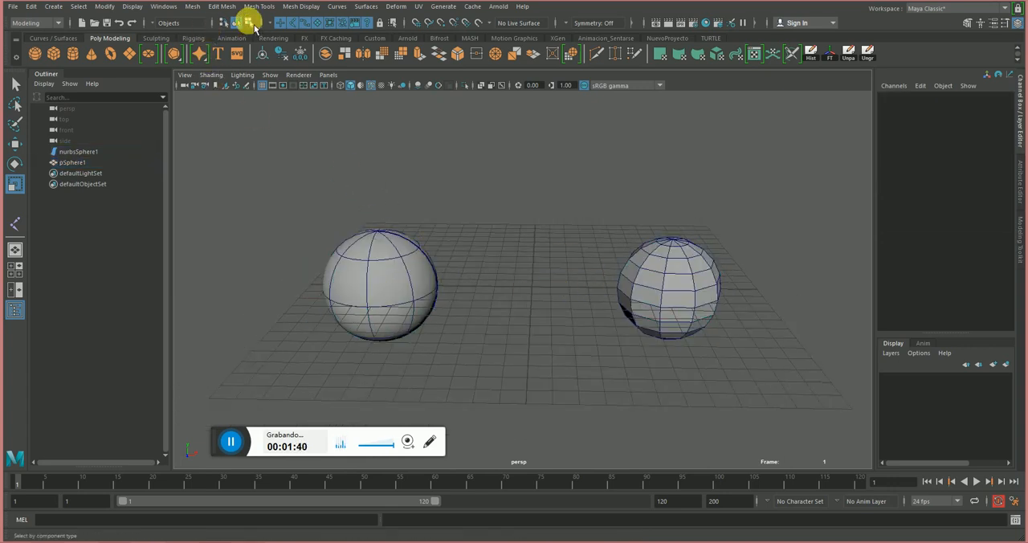
# Switch to component selection for both spheres and compare the NURBS control vertices with the polygon vertices.
pyautogui.click(250, 23)
pyautogui.moveTo(265, 192); pyautogui.dragTo(761, 363)
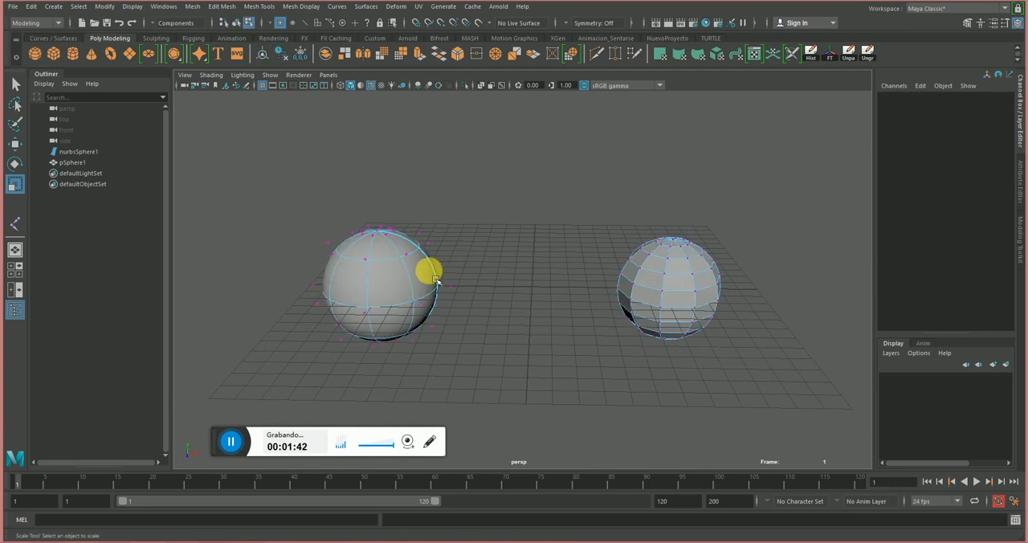
pyautogui.keyDown('alt'); pyautogui.moveTo(531, 294); pyautogui.dragTo(500, 270, button='middle'); pyautogui.keyUp('alt')
pyautogui.keyDown('alt'); pyautogui.moveTo(500, 270); pyautogui.dragTo(501, 258); pyautogui.keyUp('alt')
pyautogui.keyDown('alt'); pyautogui.moveTo(460, 255); pyautogui.dragTo(528, 296, button='right'); pyautogui.keyUp('alt')
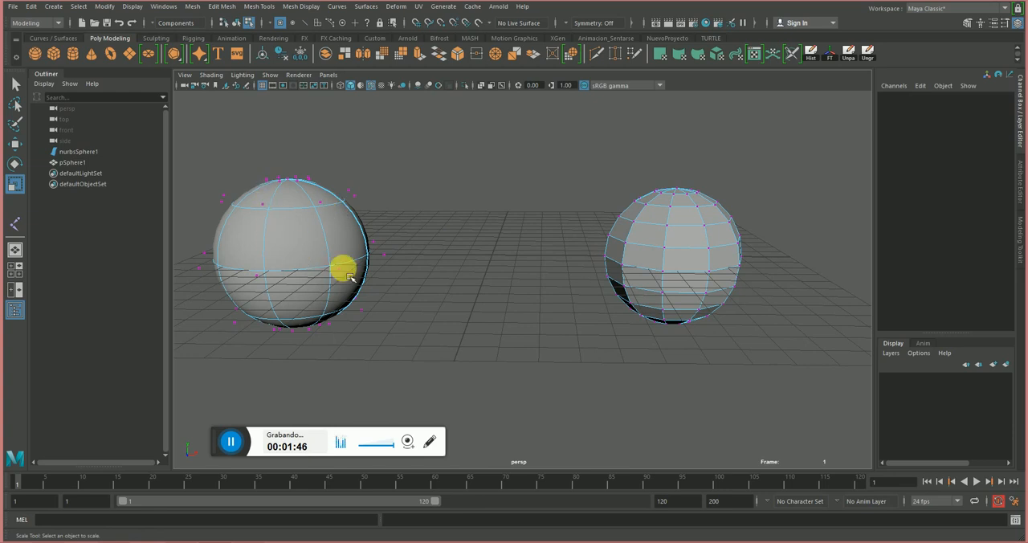
pyautogui.keyDown('alt'); pyautogui.moveTo(350, 276); pyautogui.dragTo(402, 266, button='middle'); pyautogui.keyUp('alt')
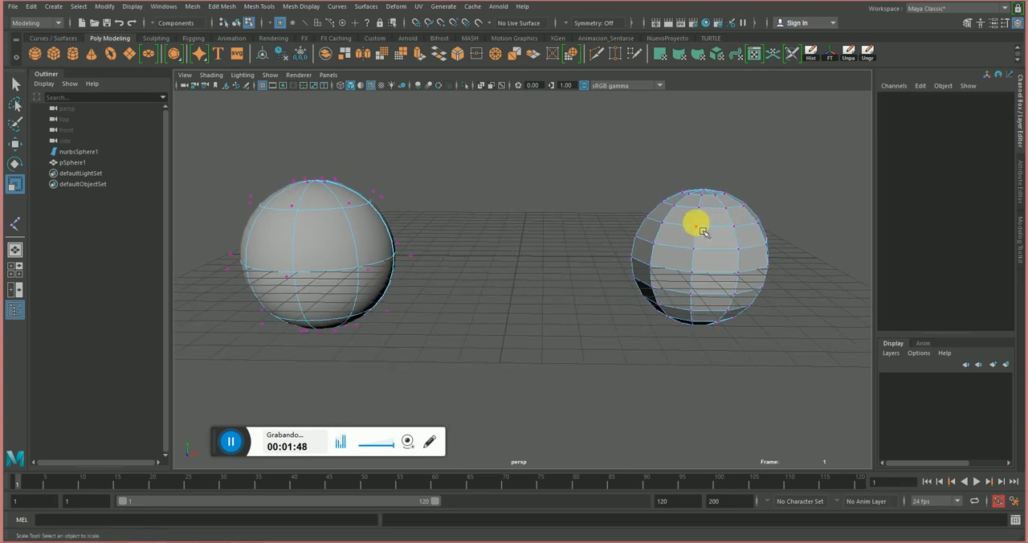
pyautogui.keyDown('alt'); pyautogui.moveTo(407, 204); pyautogui.dragTo(434, 206, button='middle'); pyautogui.keyUp('alt')
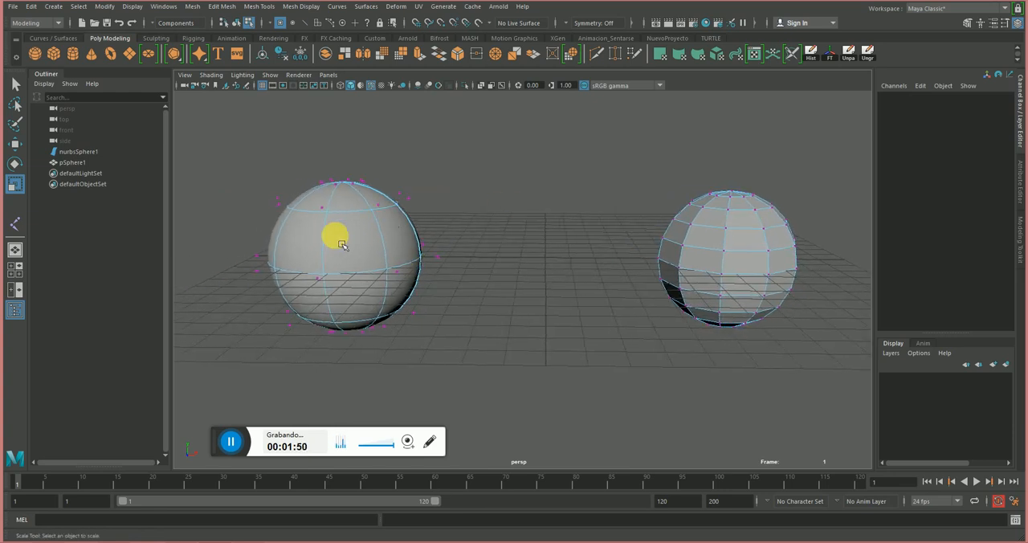
# Set the NURBS sphere's component selection to Isoparm.
pyautogui.rightClick(335, 236)
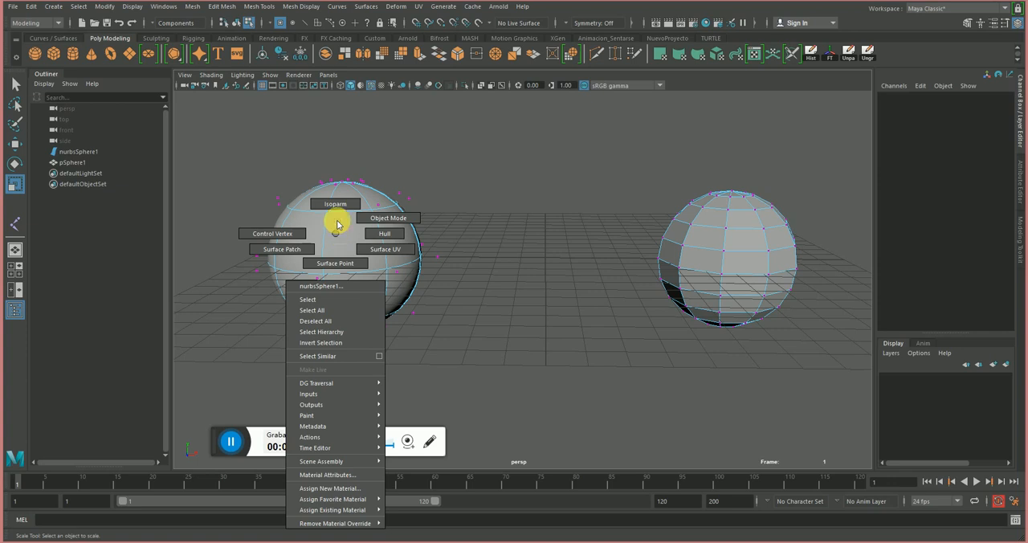
pyautogui.moveTo(338, 224); pyautogui.dragTo(318, 205, button='right')
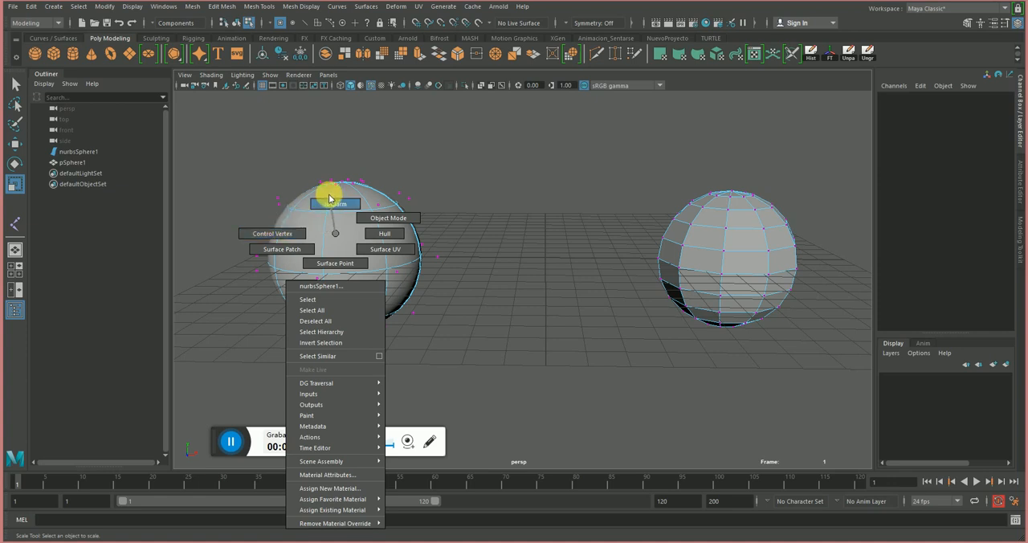
pyautogui.moveTo(333, 233); pyautogui.dragTo(333, 232, button='right')
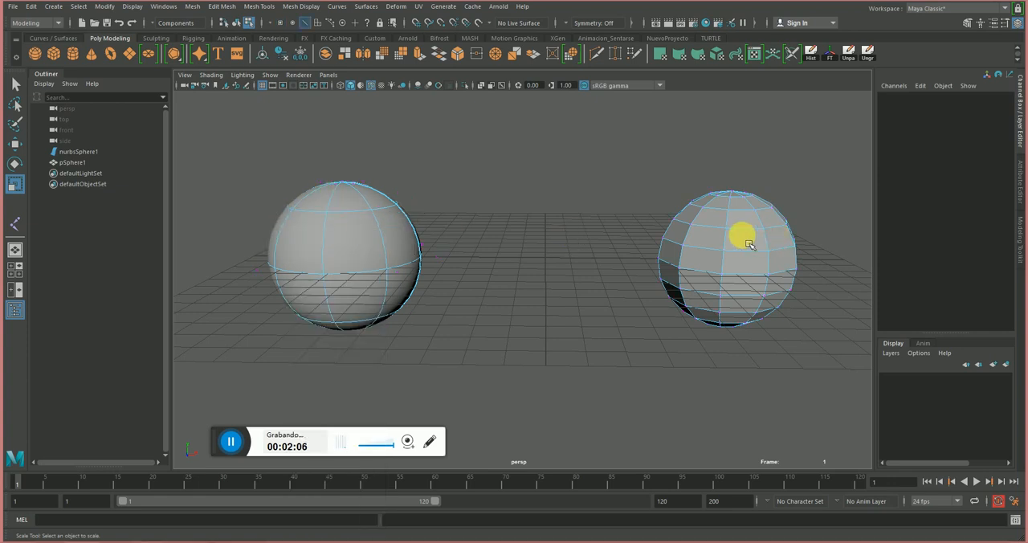
pyautogui.moveTo(740, 233)
pyautogui.mouseDown(button='right')
pyautogui.moveTo(740, 205)
pyautogui.moveTo(678, 230)
pyautogui.moveTo(745, 279)
pyautogui.moveTo(741, 237)
pyautogui.mouseUp(button='right')
pyautogui.moveTo(306, 245); pyautogui.dragTo(307, 206, button='right')
pyautogui.click(363, 204)
pyautogui.rightClick(363, 204)
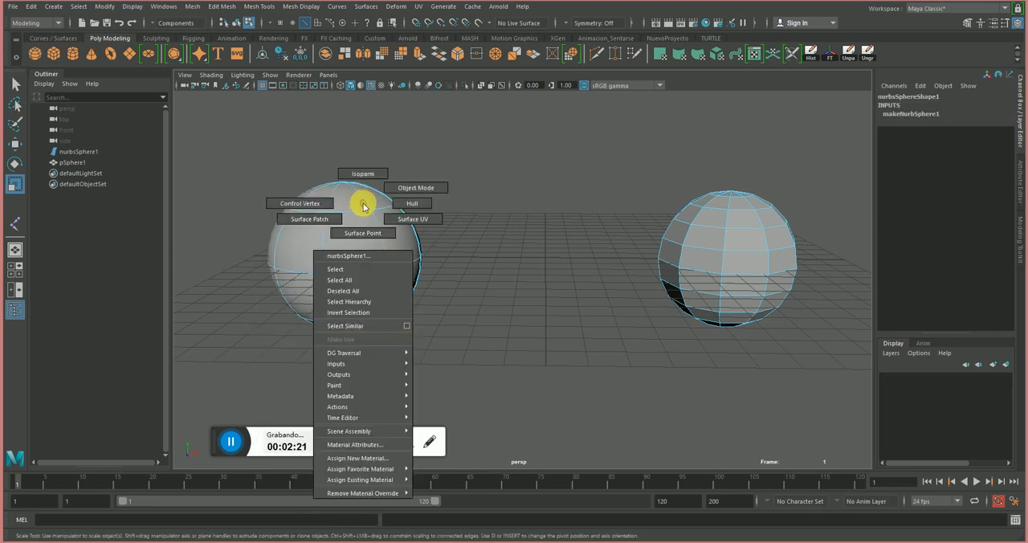
pyautogui.click(357, 179)
# Mark a new pole-to-pole isoparm position between two existing isoparms on the NURBS sphere.
pyautogui.moveTo(364, 231); pyautogui.dragTo(301, 227, button='right')
pyautogui.moveTo(361, 204); pyautogui.dragTo(361, 167, button='right')
pyautogui.keyDown('alt'); pyautogui.moveTo(391, 220); pyautogui.dragTo(374, 249); pyautogui.keyUp('alt')
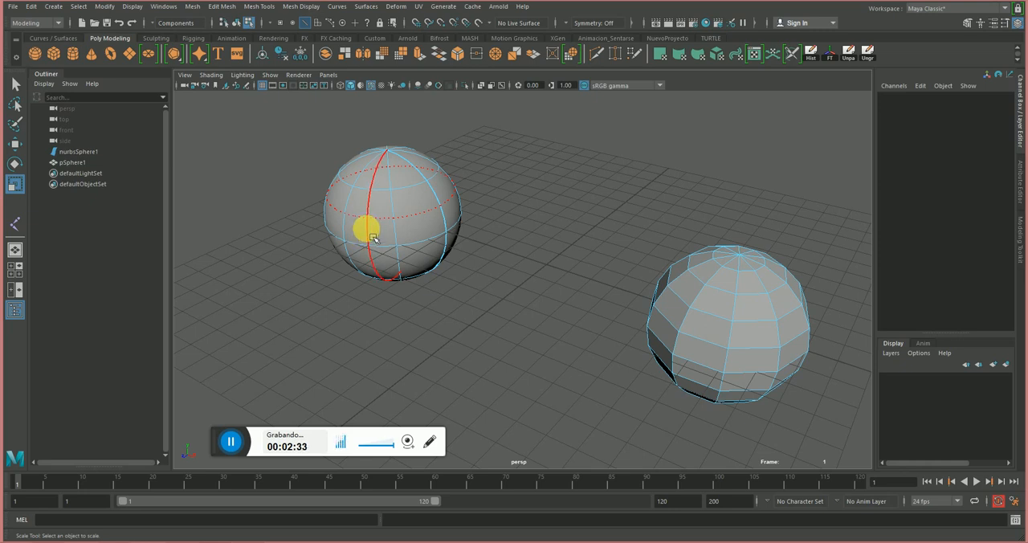
pyautogui.moveTo(373, 238); pyautogui.dragTo(358, 274)
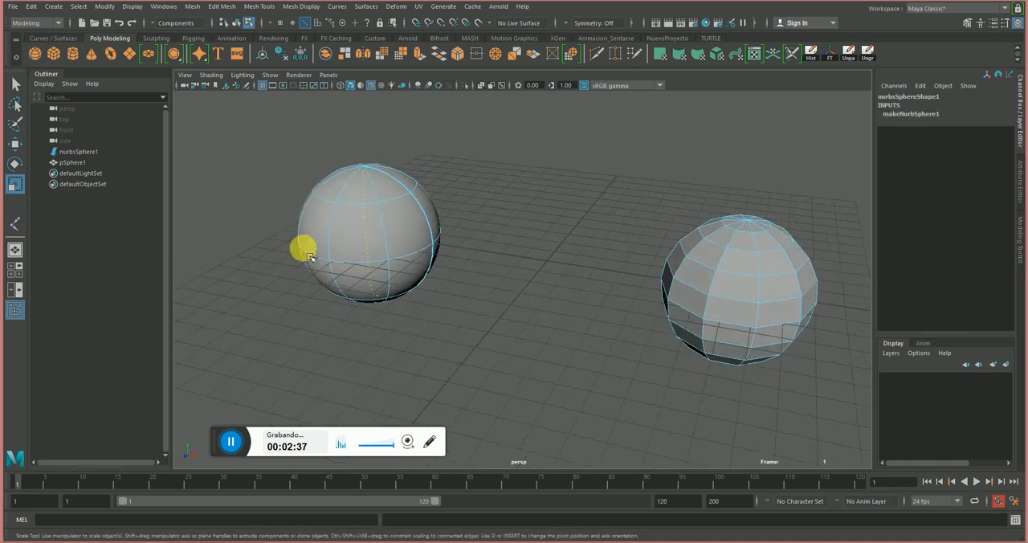
pyautogui.keyDown('alt'); pyautogui.moveTo(309, 257); pyautogui.dragTo(364, 275, button='right'); pyautogui.keyUp('alt')
pyautogui.keyDown('alt'); pyautogui.moveTo(363, 275); pyautogui.dragTo(256, 270); pyautogui.keyUp('alt')
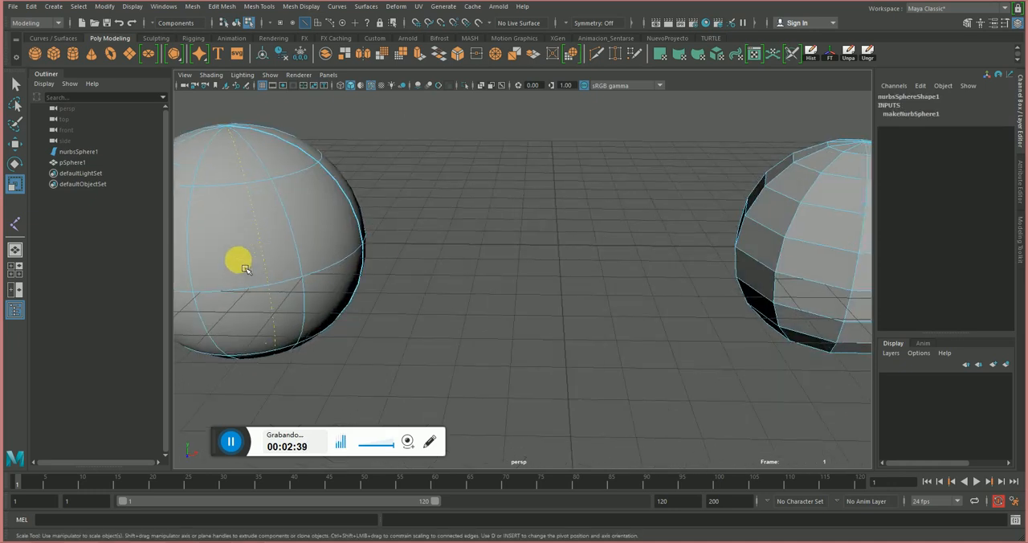
pyautogui.click(223, 202)
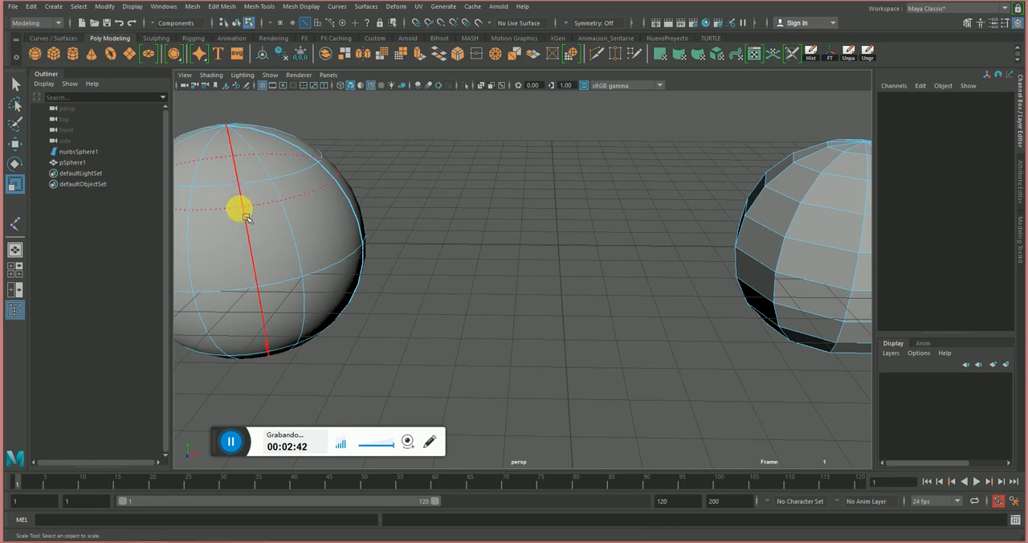
pyautogui.moveTo(245, 217)
pyautogui.mouseDown()
pyautogui.moveTo(230, 221)
pyautogui.moveTo(243, 221)
pyautogui.mouseUp()
pyautogui.keyDown('alt'); pyautogui.moveTo(249, 221); pyautogui.dragTo(347, 205, button='middle'); pyautogui.keyUp('alt')
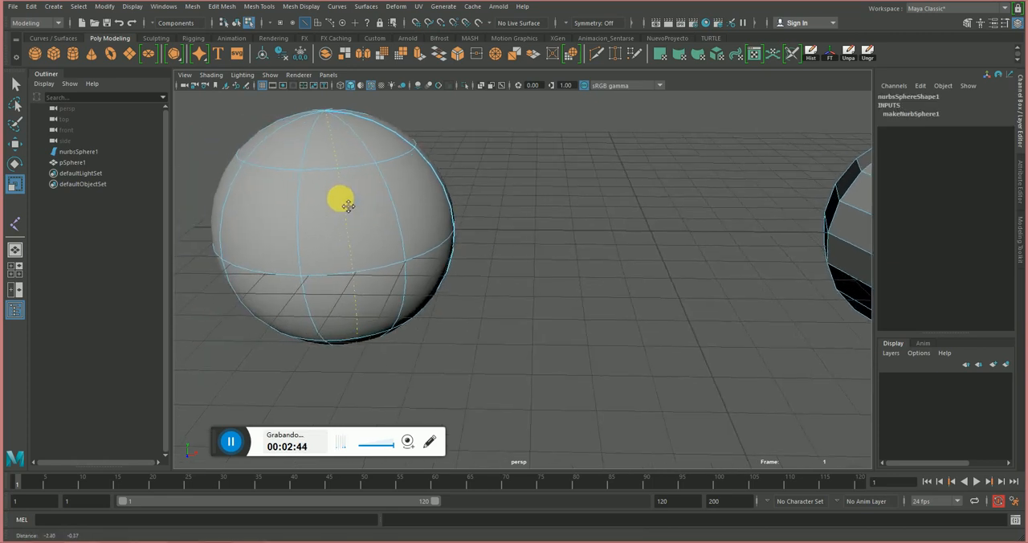
# Try the surface Intersect operation on the marked isoparm of the NURBS sphere.
pyautogui.click(262, 7)
pyautogui.moveTo(334, 7)
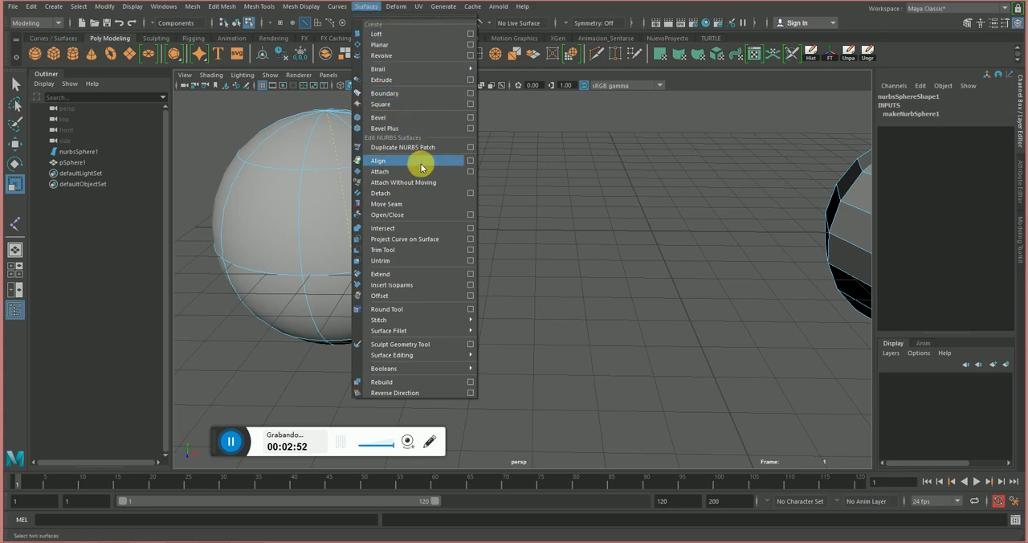
pyautogui.click(408, 230)
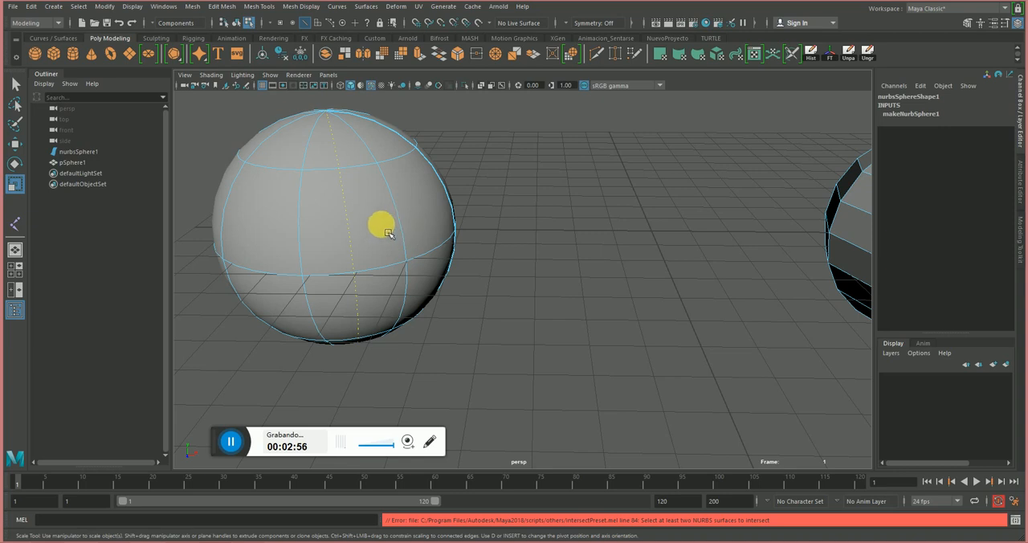
# Mark a pole-to-pole isoparm position on the NURBS sphere again and insert an isoparm there.
pyautogui.moveTo(378, 235); pyautogui.dragTo(444, 230, button='right')
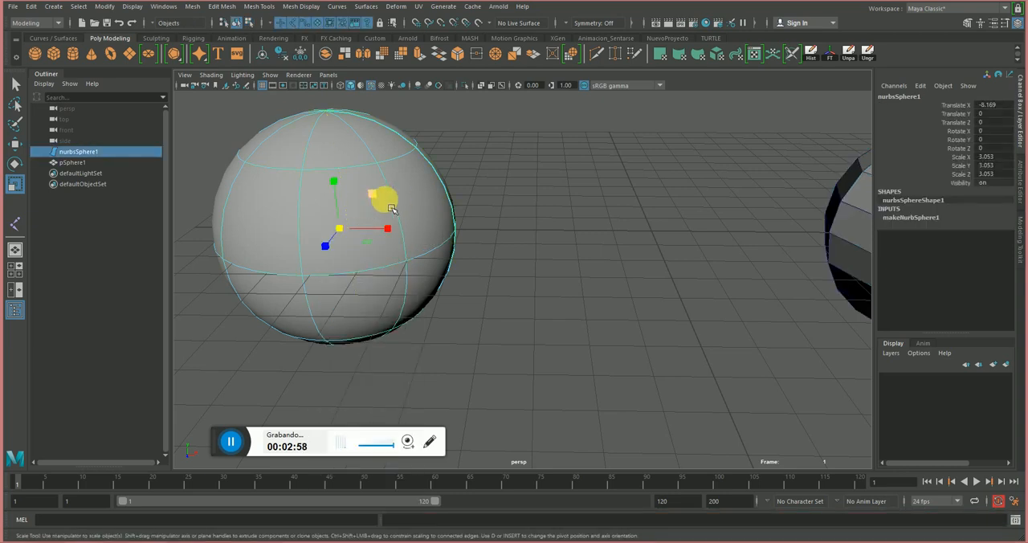
pyautogui.click(333, 103)
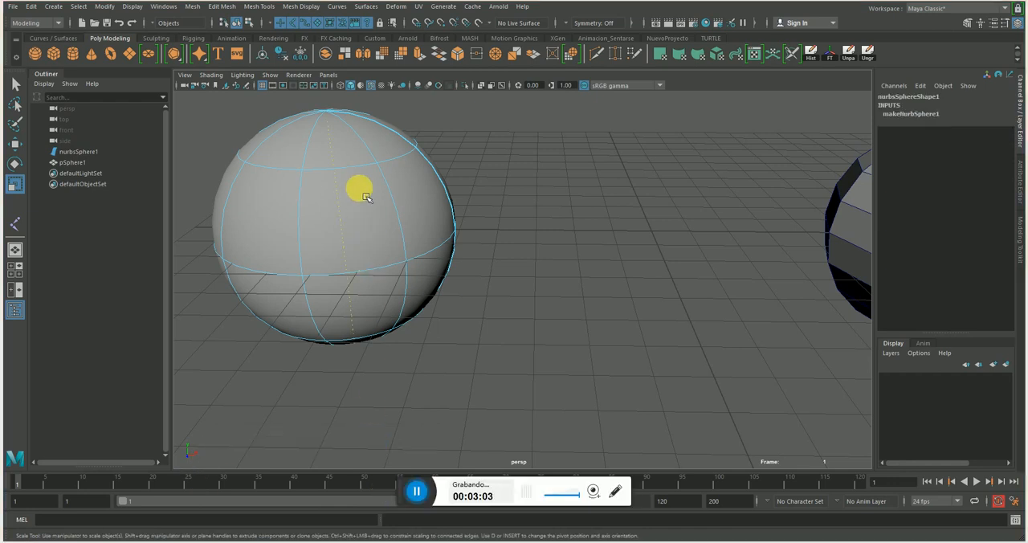
pyautogui.click(362, 183)
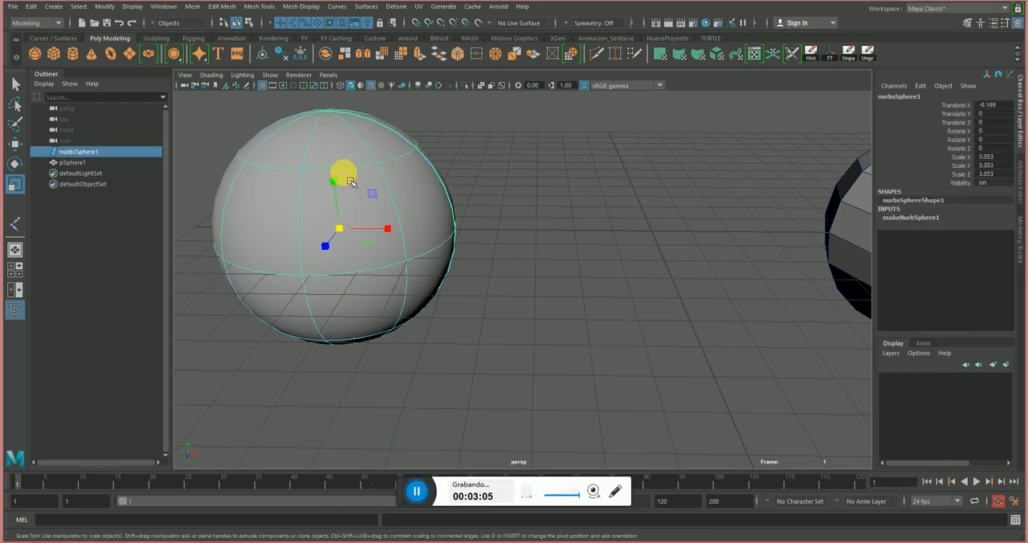
pyautogui.moveTo(340, 103); pyautogui.dragTo(388, 183, button='right')
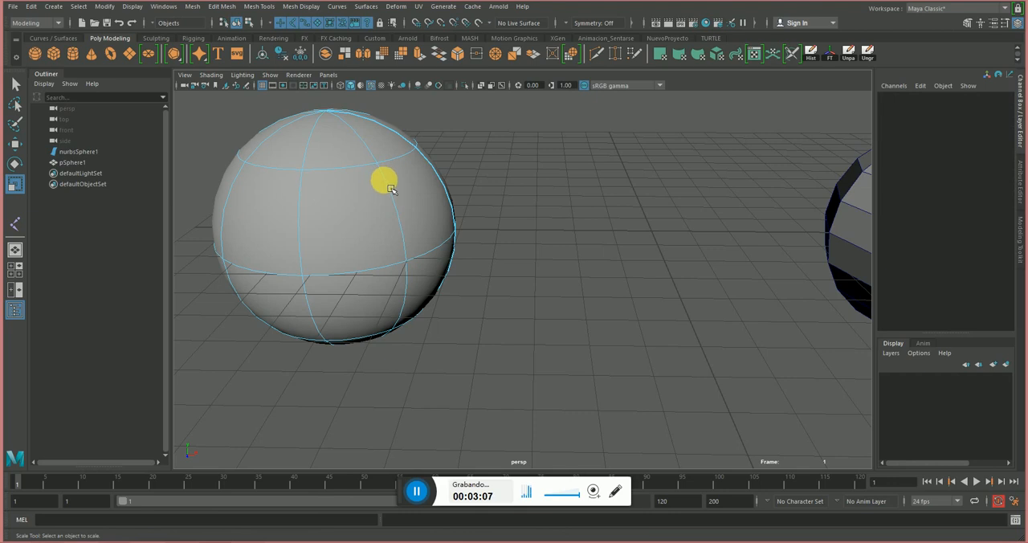
pyautogui.click(346, 206)
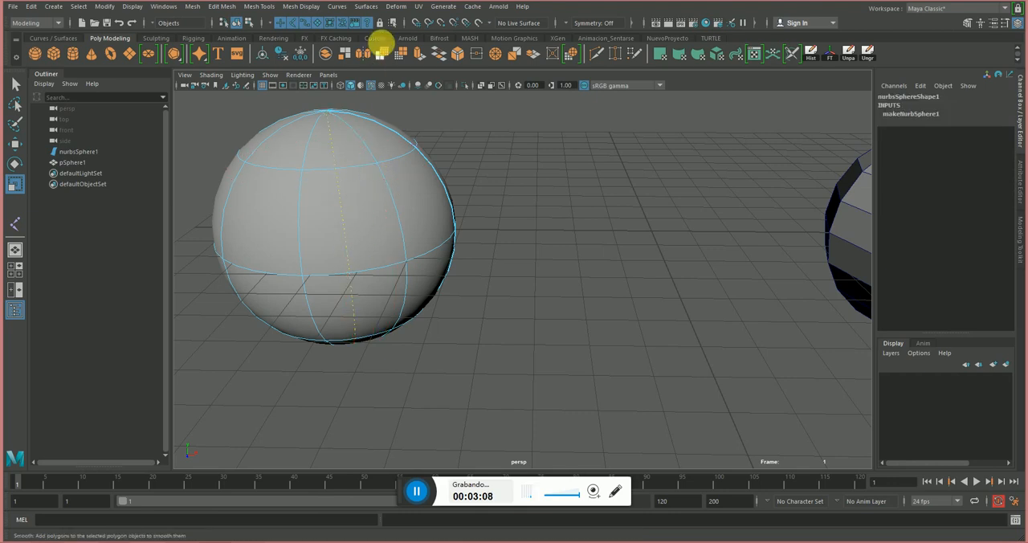
pyautogui.click(365, 6)
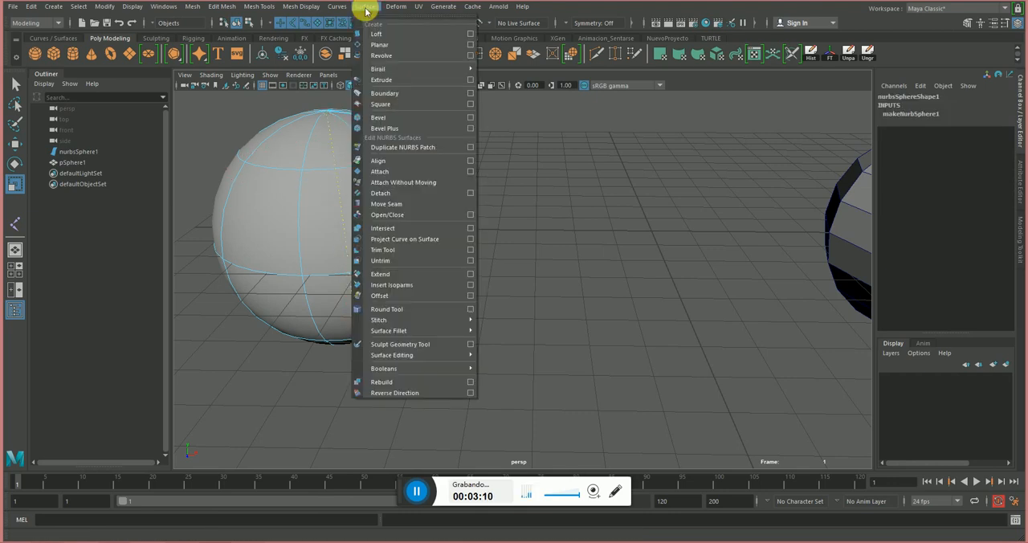
pyautogui.click(425, 290)
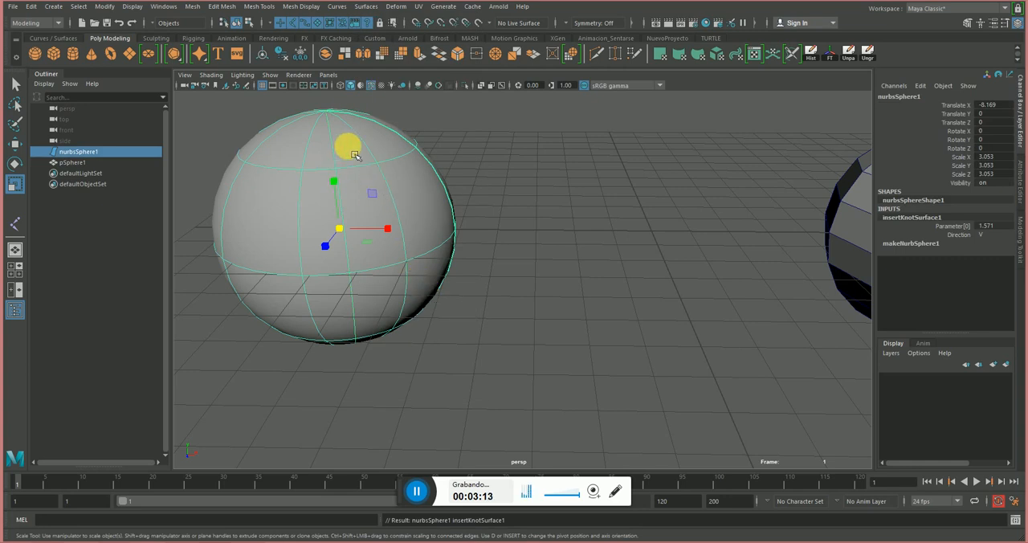
# Select the polygon sphere and compare the available mesh editing commands with those for curves and NURBS surfaces.
pyautogui.keyDown('alt'); pyautogui.moveTo(544, 206); pyautogui.dragTo(434, 190); pyautogui.keyUp('alt')
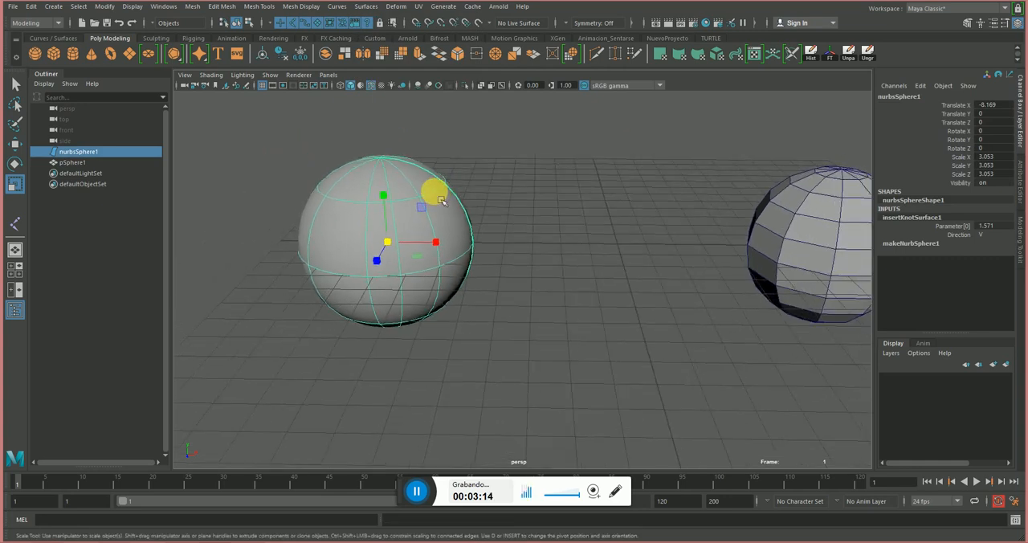
pyautogui.click(428, 150)
pyautogui.click(406, 184)
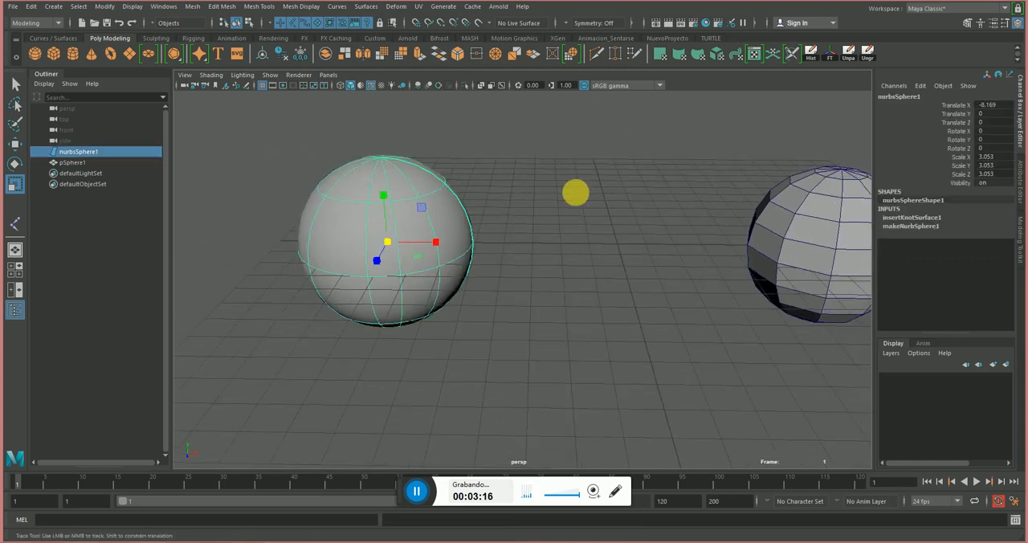
pyautogui.keyDown('alt'); pyautogui.moveTo(573, 193); pyautogui.dragTo(482, 236, button='middle'); pyautogui.keyUp('alt')
pyautogui.scroll(-2, 481, 235)
pyautogui.click(704, 242)
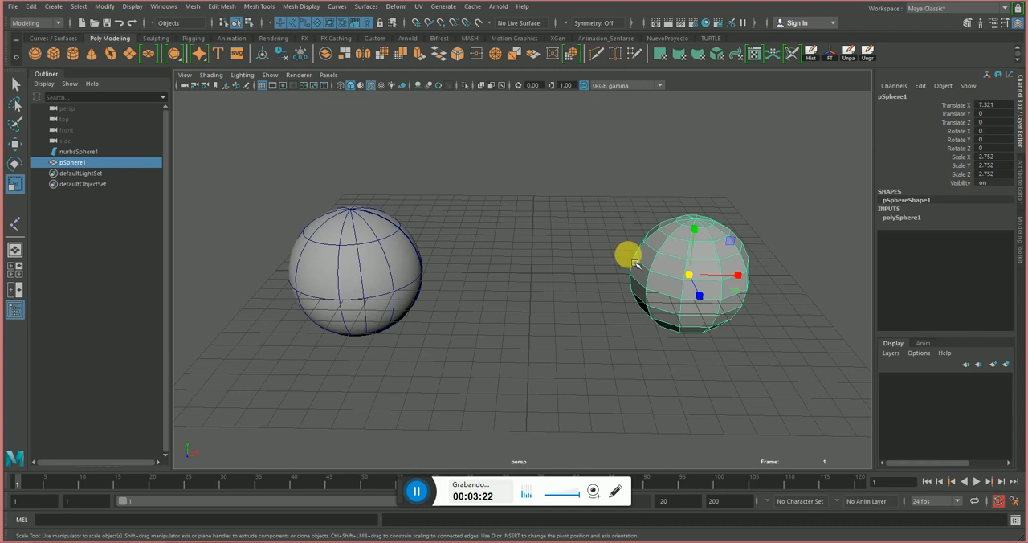
pyautogui.click(195, 8)
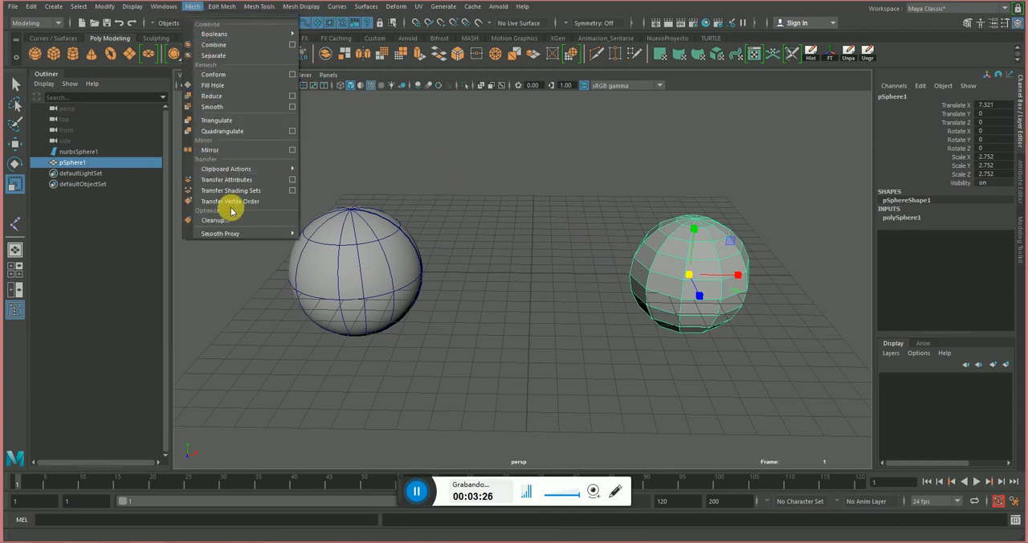
pyautogui.moveTo(227, 9)
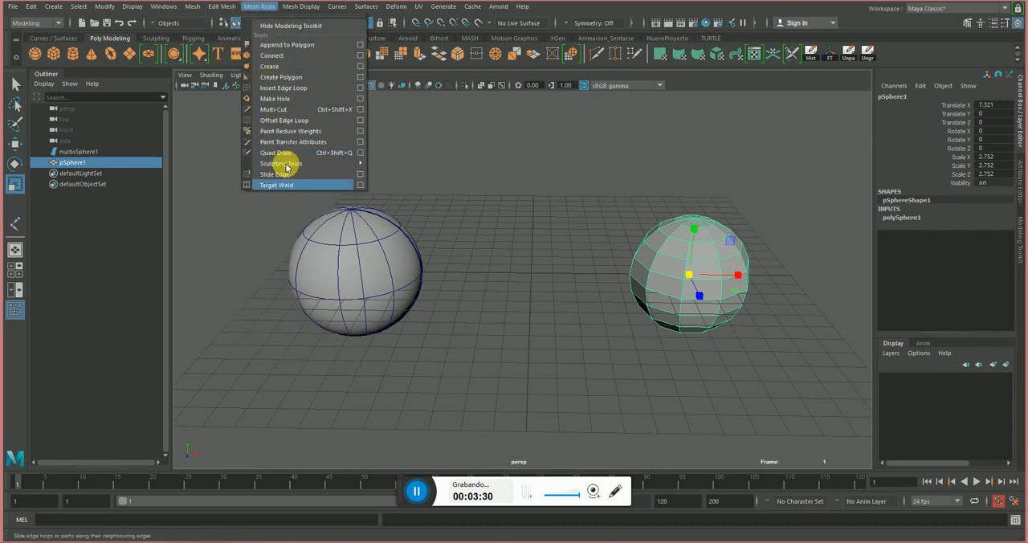
pyautogui.moveTo(300, 8)
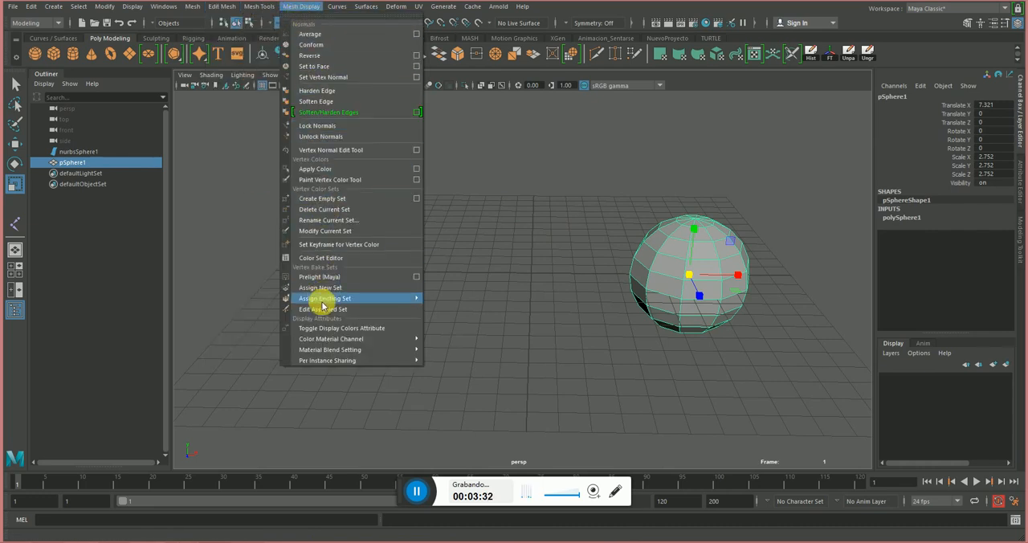
pyautogui.moveTo(335, 8)
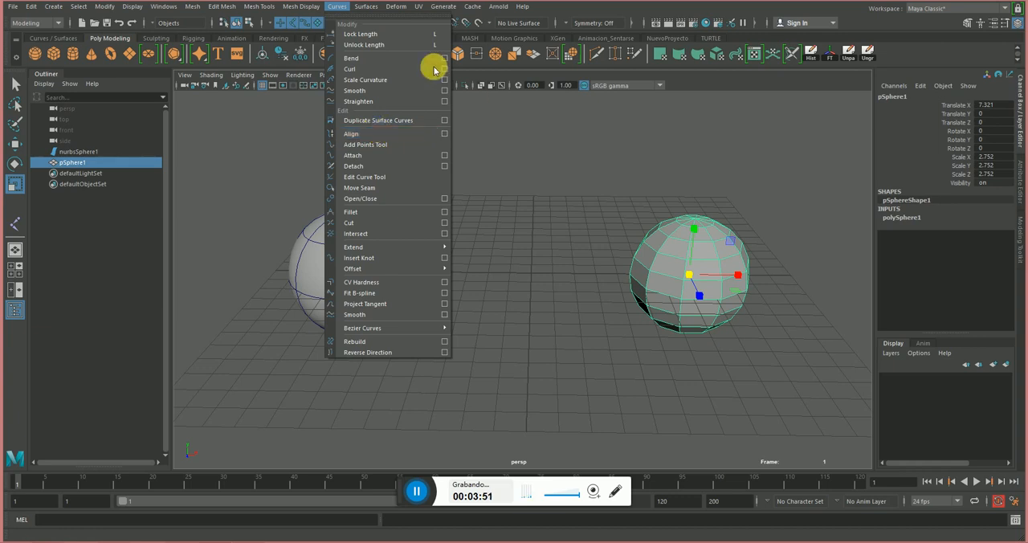
pyautogui.moveTo(376, 6)
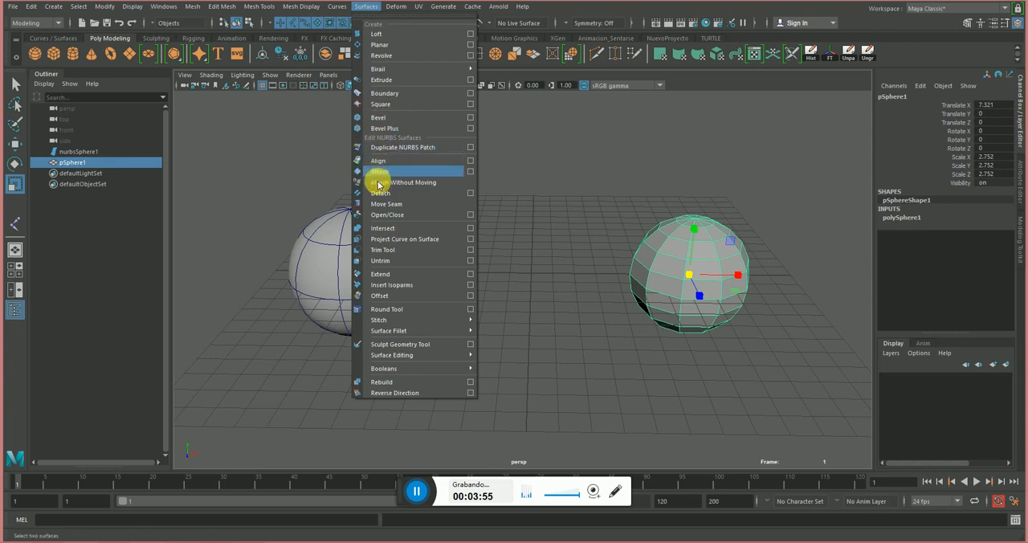
pyautogui.click(532, 281)
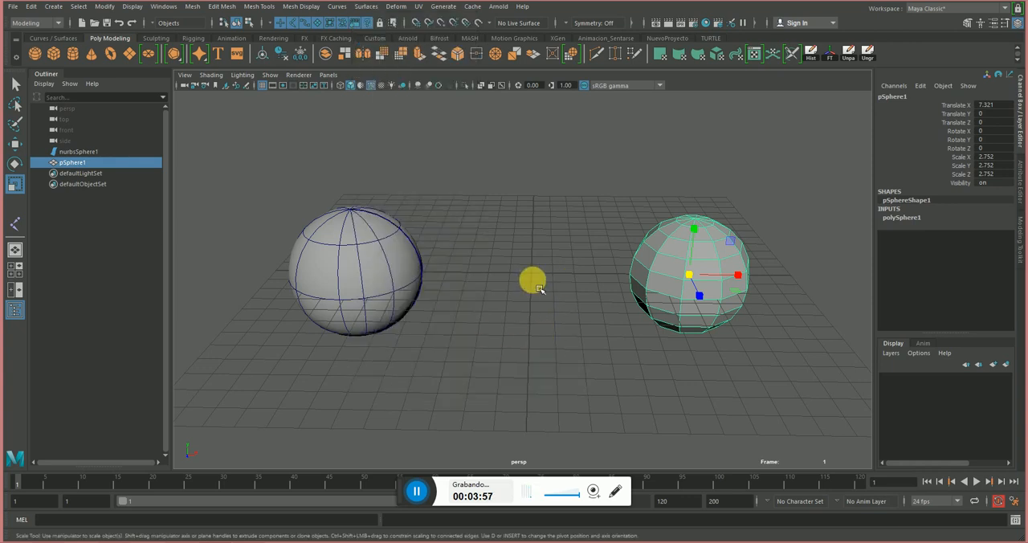
# Select the NURBS sphere and examine its smooth surface and isoparms beside the polygon sphere.
pyautogui.click(354, 254)
pyautogui.keyDown('alt'); pyautogui.moveTo(357, 257); pyautogui.dragTo(390, 193); pyautogui.keyUp('alt')
pyautogui.keyDown('alt'); pyautogui.moveTo(329, 195); pyautogui.dragTo(455, 265, button='right'); pyautogui.keyUp('alt')
pyautogui.keyDown('alt'); pyautogui.moveTo(455, 265); pyautogui.dragTo(558, 241, button='middle'); pyautogui.keyUp('alt')
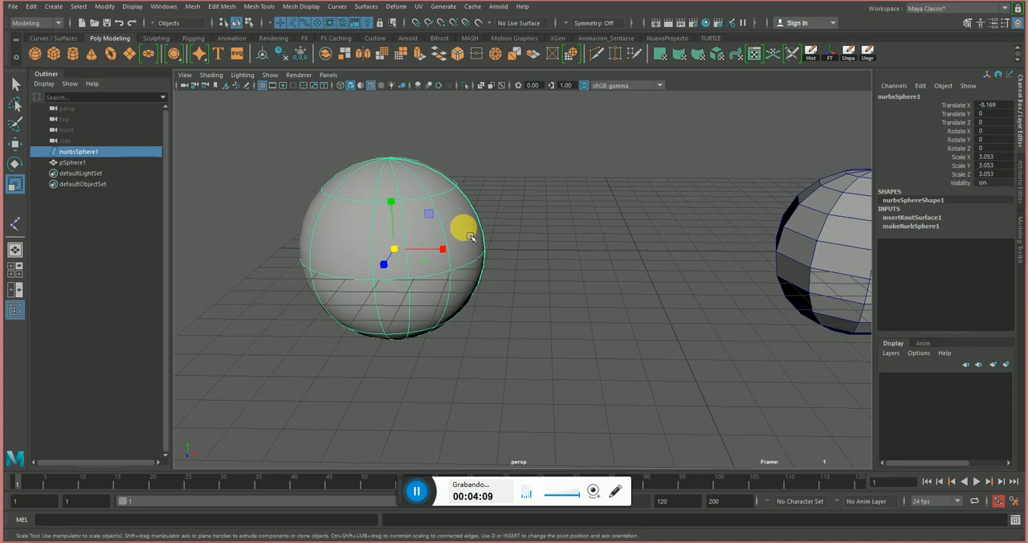
pyautogui.keyDown('alt'); pyautogui.moveTo(470, 237); pyautogui.dragTo(623, 213); pyautogui.keyUp('alt')
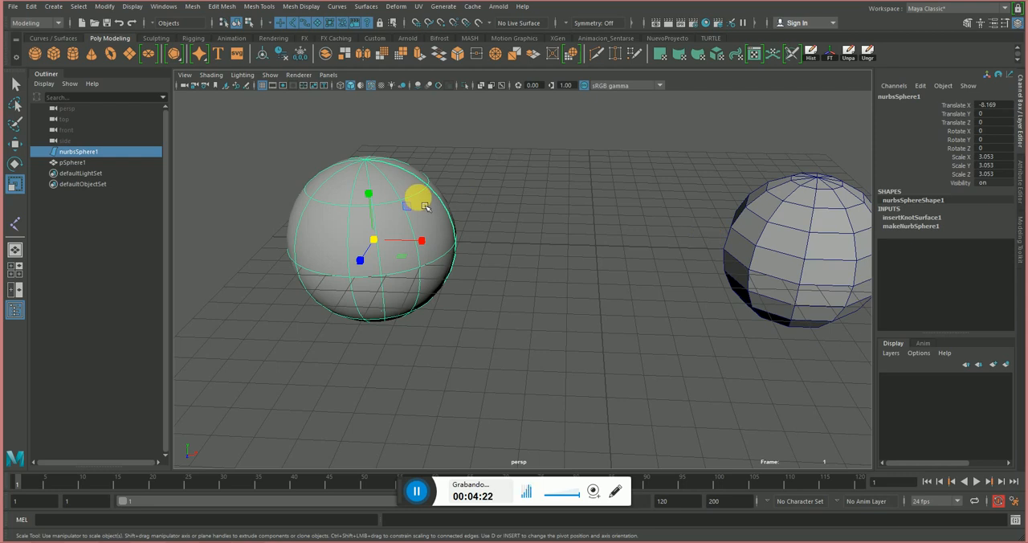
pyautogui.keyDown('alt'); pyautogui.moveTo(493, 206); pyautogui.dragTo(555, 215); pyautogui.keyUp('alt')
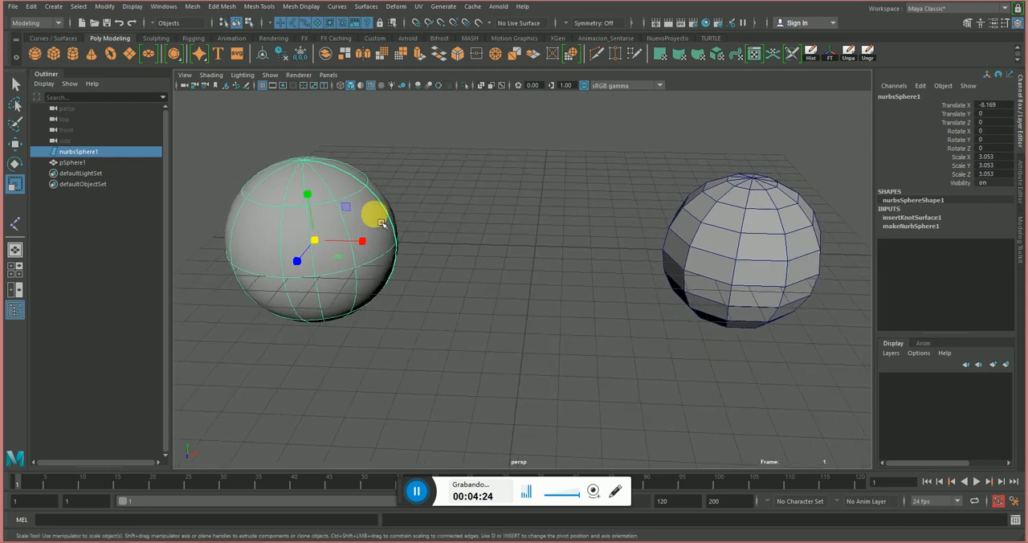
pyautogui.keyDown('alt'); pyautogui.moveTo(415, 212); pyautogui.dragTo(434, 203); pyautogui.keyUp('alt')
pyautogui.scroll(-3, 414, 232)
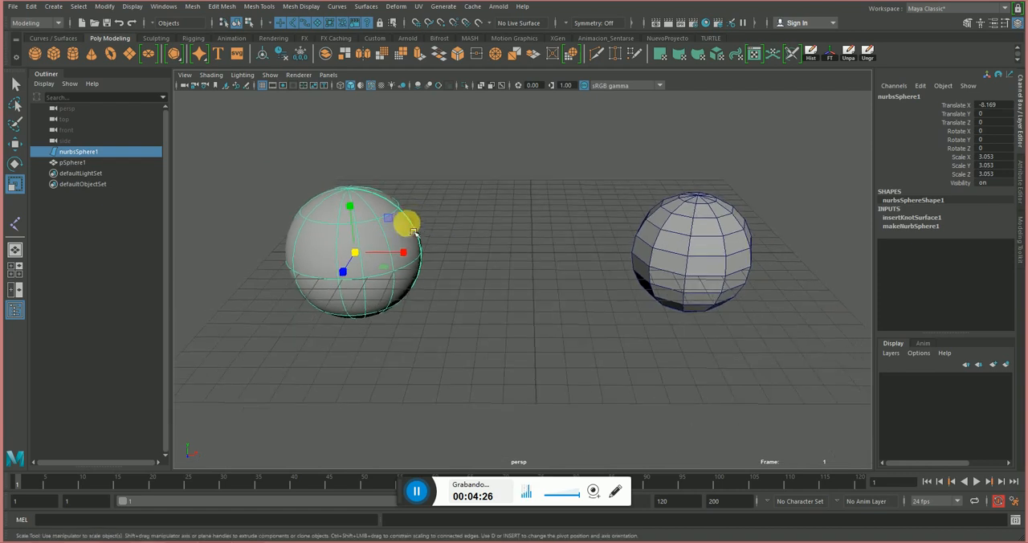
pyautogui.keyDown('alt'); pyautogui.moveTo(374, 227); pyautogui.dragTo(431, 247, button='right'); pyautogui.keyUp('alt')
pyautogui.keyDown('alt'); pyautogui.moveTo(397, 244); pyautogui.dragTo(432, 247, button='middle'); pyautogui.keyUp('alt')
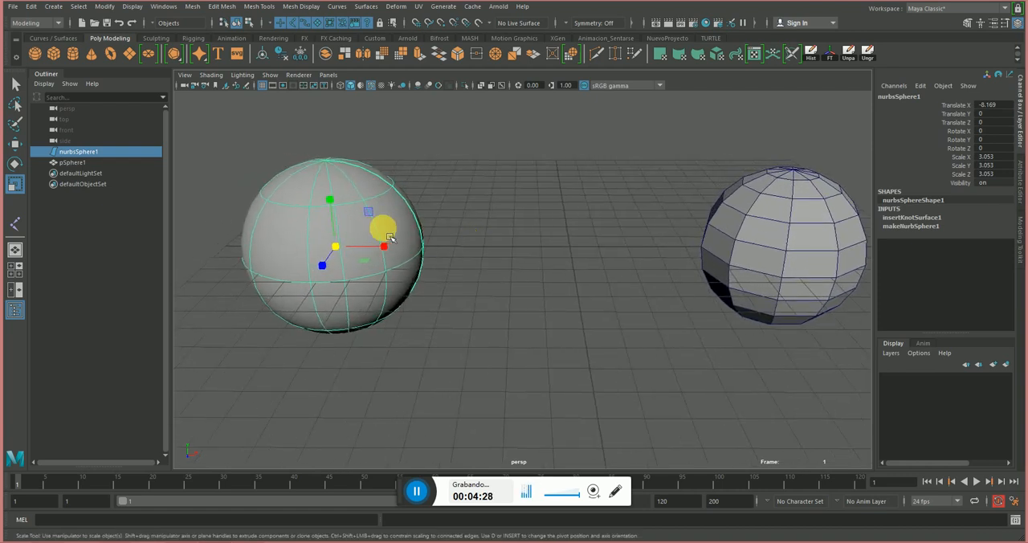
# Select the polygon sphere, show its vertices, and examine its flat faces and component structure.
pyautogui.click(510, 201)
pyautogui.click(780, 220)
pyautogui.keyDown('alt'); pyautogui.moveTo(780, 220); pyautogui.dragTo(693, 213, button='middle'); pyautogui.keyUp('alt')
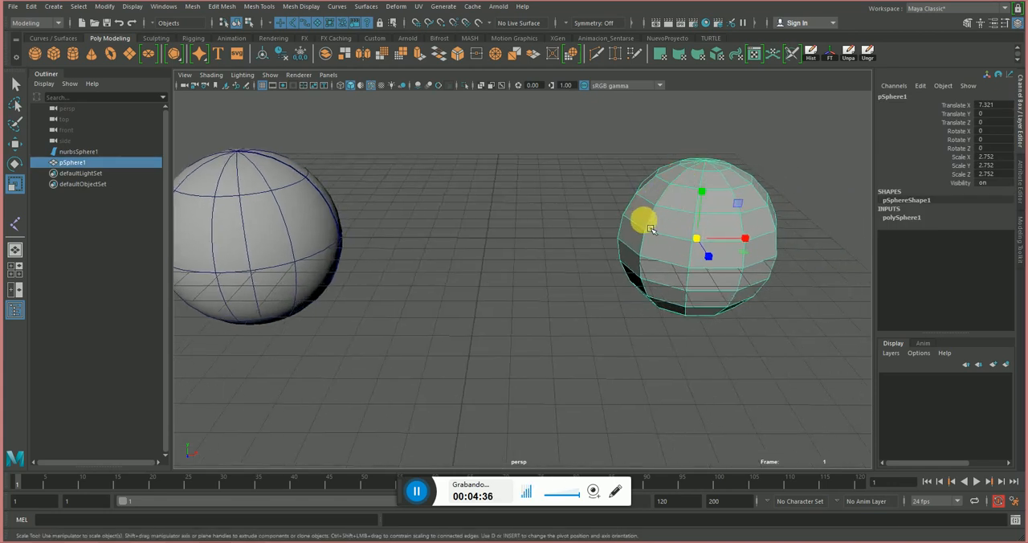
pyautogui.keyDown('alt'); pyautogui.moveTo(659, 222); pyautogui.dragTo(660, 222); pyautogui.keyUp('alt')
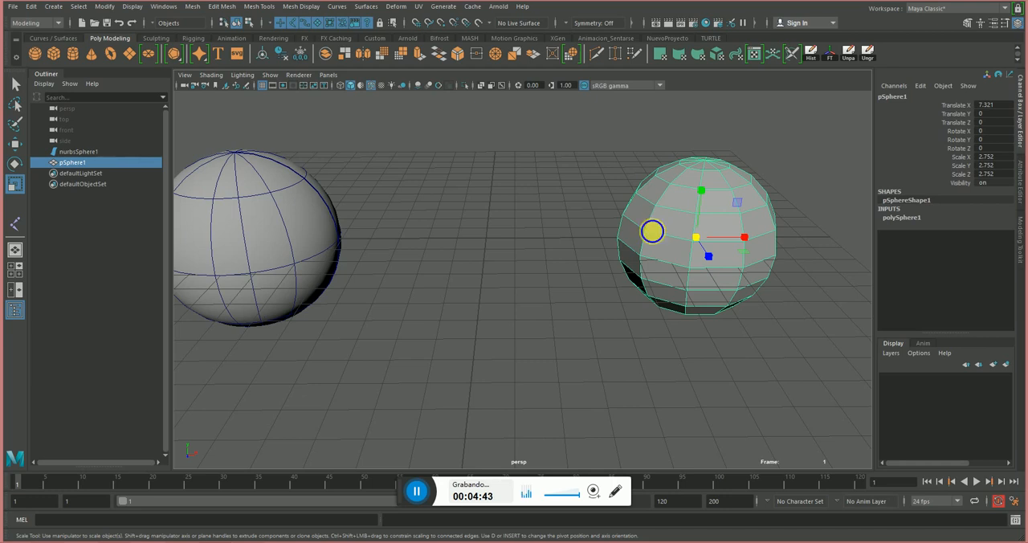
pyautogui.keyDown('alt'); pyautogui.moveTo(652, 231); pyautogui.dragTo(615, 248); pyautogui.keyUp('alt')
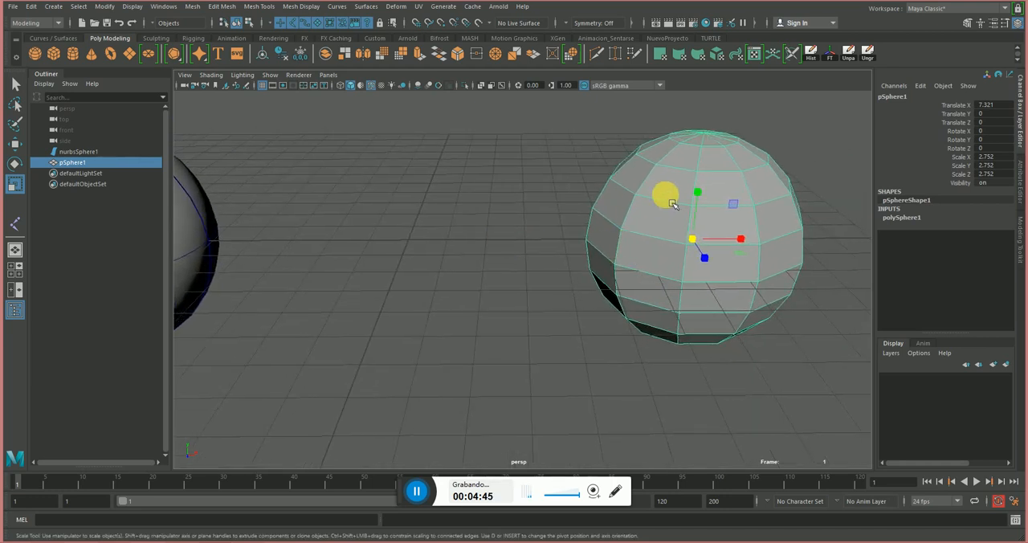
pyautogui.moveTo(667, 194); pyautogui.dragTo(616, 196, button='right')
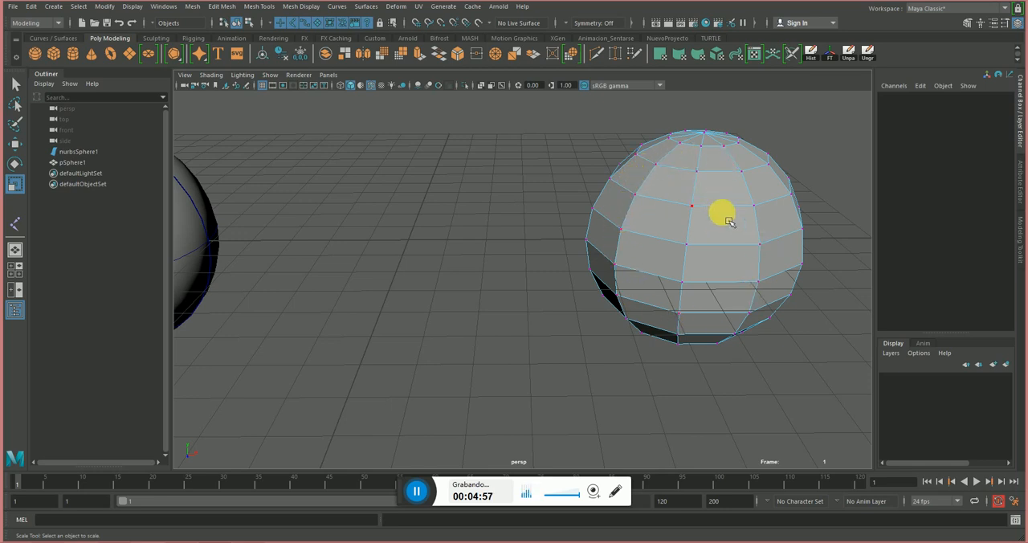
pyautogui.scroll(-4, 697, 223)
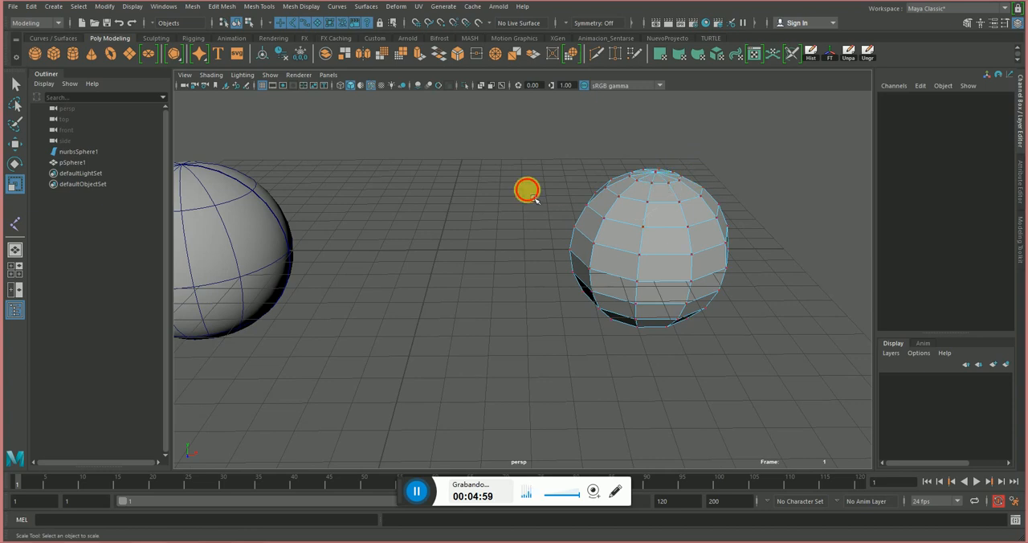
pyautogui.moveTo(597, 225); pyautogui.dragTo(639, 199, button='right')
pyautogui.keyDown('alt'); pyautogui.moveTo(511, 193); pyautogui.dragTo(641, 165, button='middle'); pyautogui.keyUp('alt')
pyautogui.keyDown('alt'); pyautogui.moveTo(603, 173); pyautogui.dragTo(521, 198, button='right'); pyautogui.keyUp('alt')
# Select the NURBS sphere again and compare its curvature with the faceted polygon sphere from several angles.
pyautogui.click(394, 241)
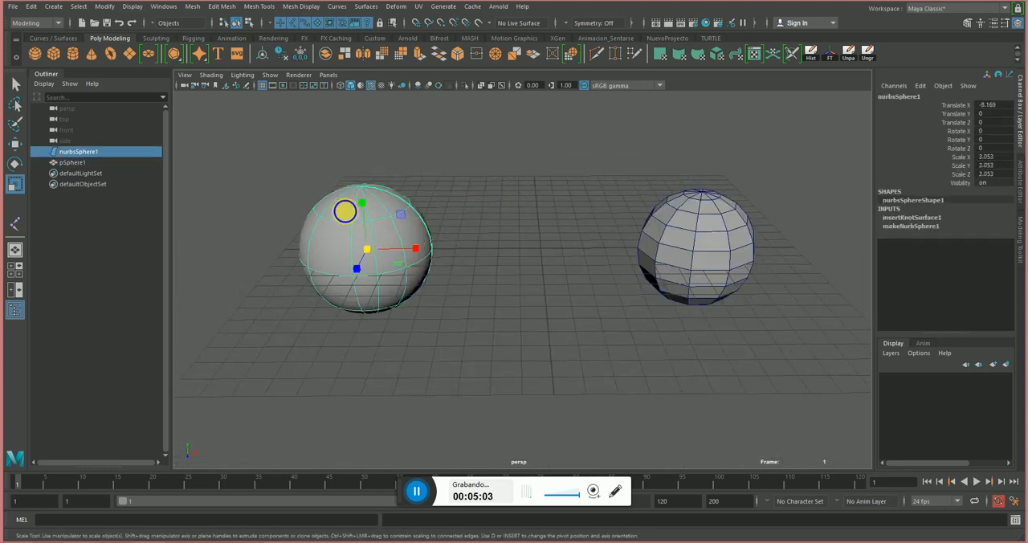
pyautogui.keyDown('alt'); pyautogui.moveTo(344, 208); pyautogui.dragTo(385, 240, button='right'); pyautogui.keyUp('alt')
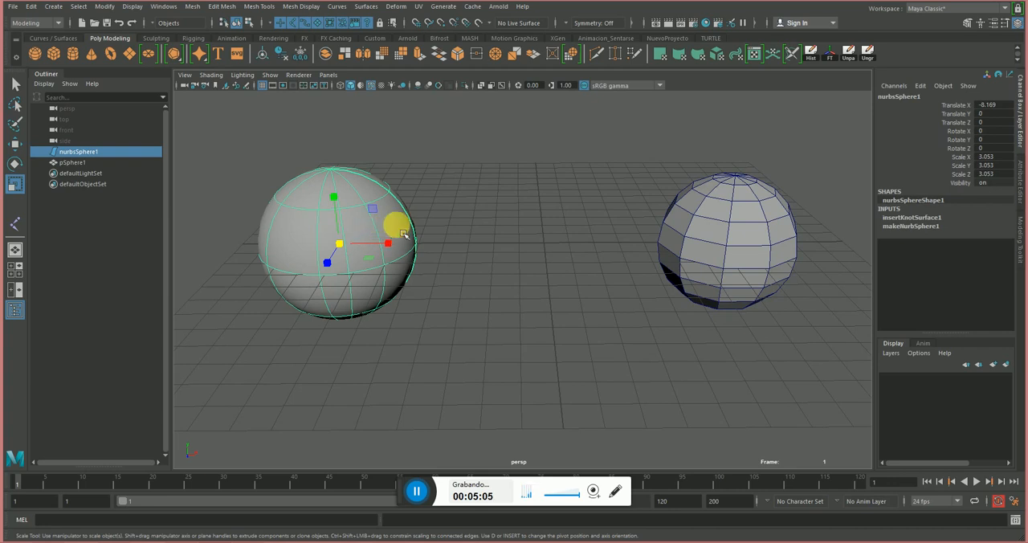
pyautogui.keyDown('alt'); pyautogui.moveTo(470, 204); pyautogui.dragTo(350, 208, button='right'); pyautogui.keyUp('alt')
pyautogui.keyDown('alt'); pyautogui.moveTo(351, 208); pyautogui.dragTo(415, 199); pyautogui.keyUp('alt')
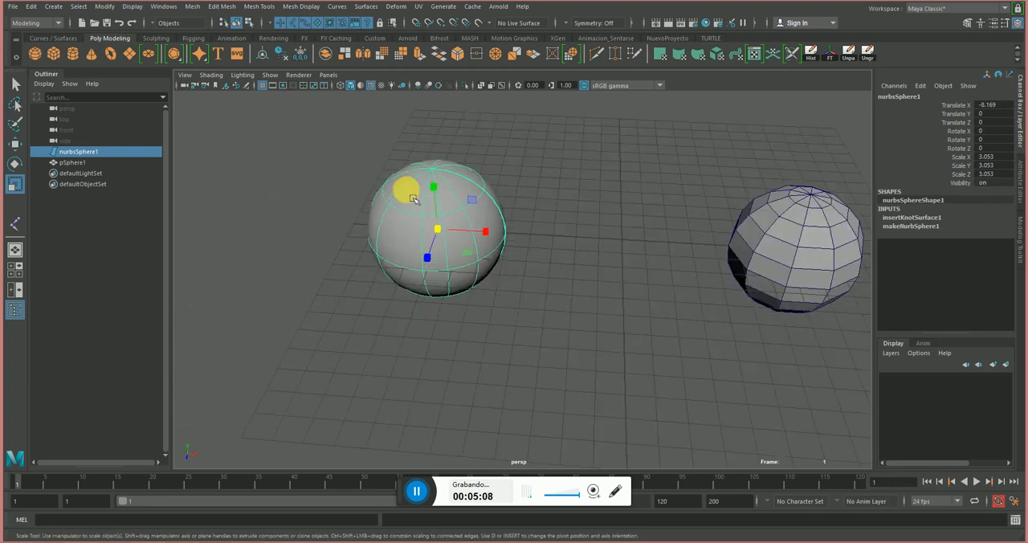
pyautogui.keyDown('alt'); pyautogui.moveTo(321, 186); pyautogui.dragTo(575, 205, button='right'); pyautogui.keyUp('alt')
pyautogui.keyDown('alt'); pyautogui.moveTo(575, 205); pyautogui.dragTo(575, 172); pyautogui.keyUp('alt')
pyautogui.keyDown('alt'); pyautogui.moveTo(575, 173); pyautogui.dragTo(522, 192, button='right'); pyautogui.keyUp('alt')
pyautogui.keyDown('alt'); pyautogui.moveTo(542, 199); pyautogui.dragTo(490, 228, button='middle'); pyautogui.keyUp('alt')
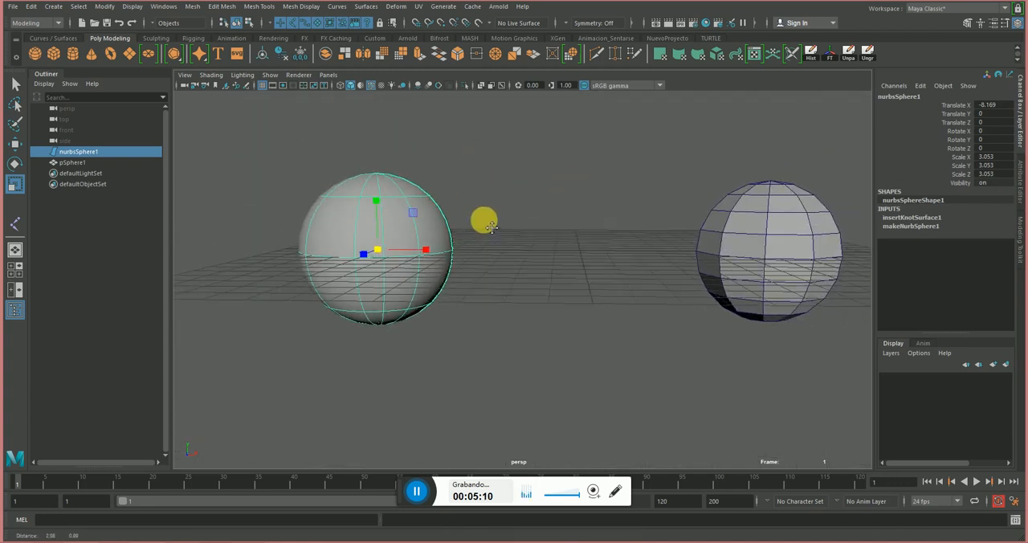
pyautogui.keyDown('alt'); pyautogui.moveTo(506, 210); pyautogui.dragTo(538, 226); pyautogui.keyUp('alt')
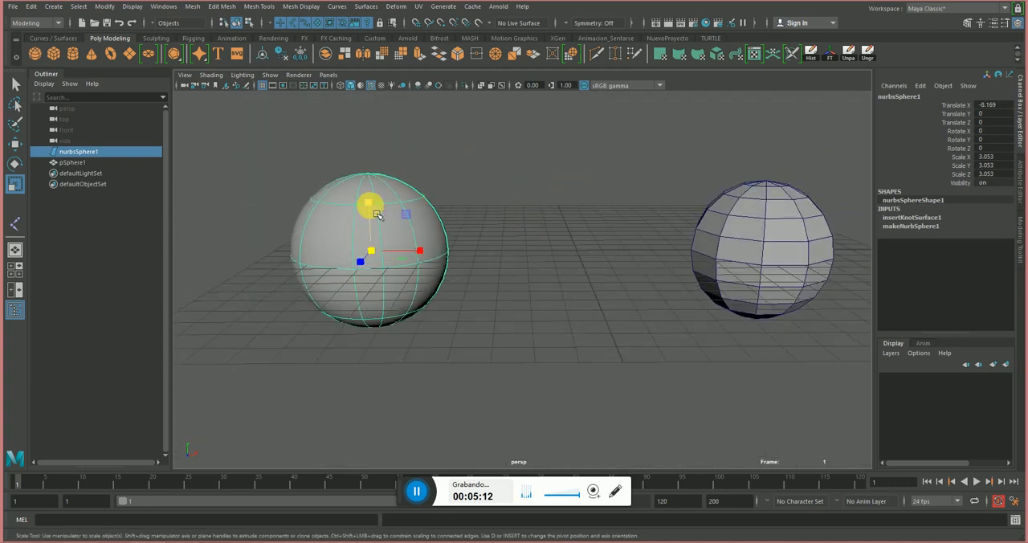
pyautogui.keyDown('alt'); pyautogui.moveTo(377, 215); pyautogui.dragTo(416, 206, button='middle'); pyautogui.keyUp('alt')
pyautogui.keyDown('alt'); pyautogui.moveTo(416, 209); pyautogui.dragTo(464, 244, button='right'); pyautogui.keyUp('alt')
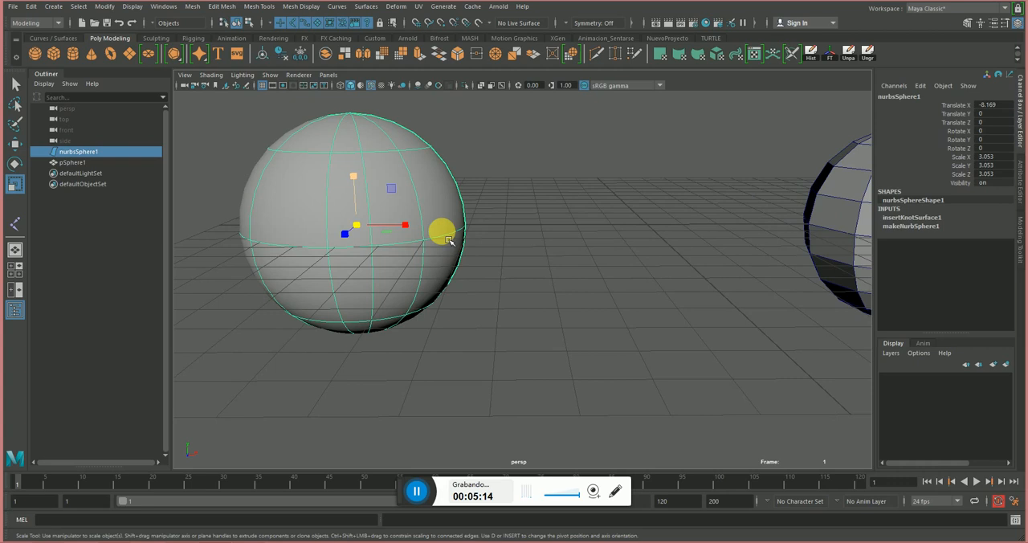
pyautogui.keyDown('alt'); pyautogui.moveTo(354, 192); pyautogui.dragTo(629, 236, button='right'); pyautogui.keyUp('alt')
pyautogui.keyDown('alt'); pyautogui.moveTo(629, 236); pyautogui.dragTo(566, 289); pyautogui.keyUp('alt')
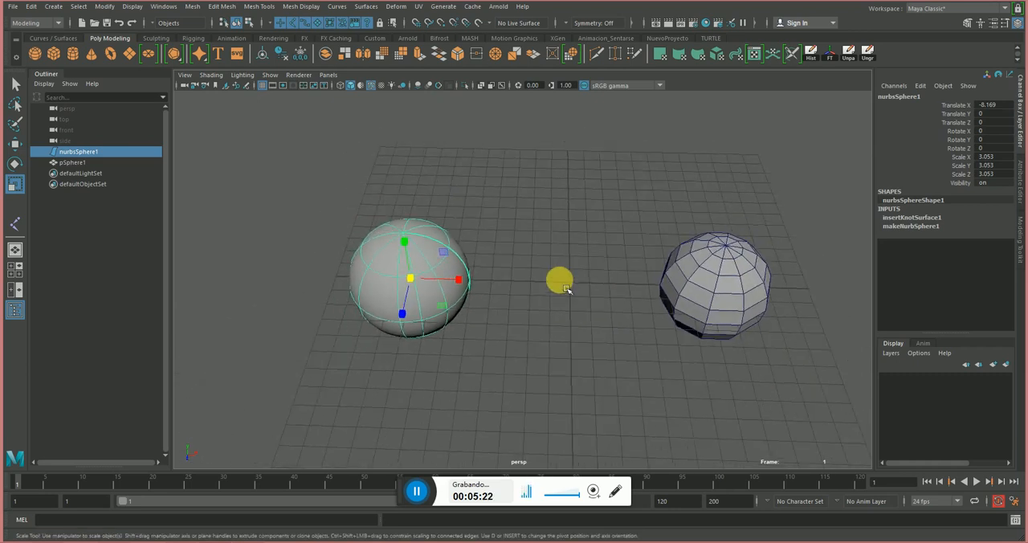
# Examine the NURBS sphere's smooth silhouette up close and from a distance beside the polygon sphere.
pyautogui.keyDown('alt'); pyautogui.moveTo(561, 289); pyautogui.dragTo(551, 273, button='middle'); pyautogui.keyUp('alt')
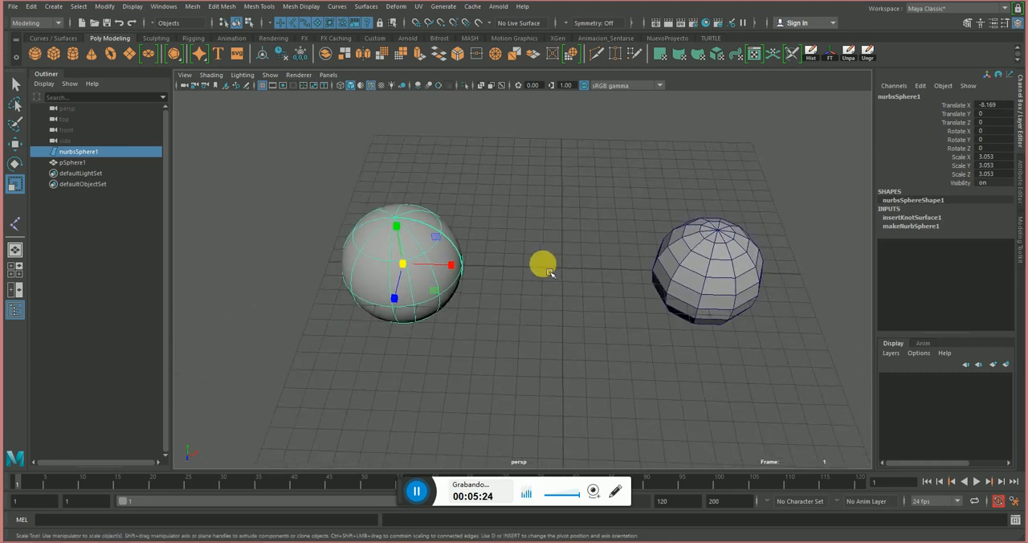
pyautogui.keyDown('alt'); pyautogui.moveTo(550, 273); pyautogui.dragTo(454, 254); pyautogui.keyUp('alt')
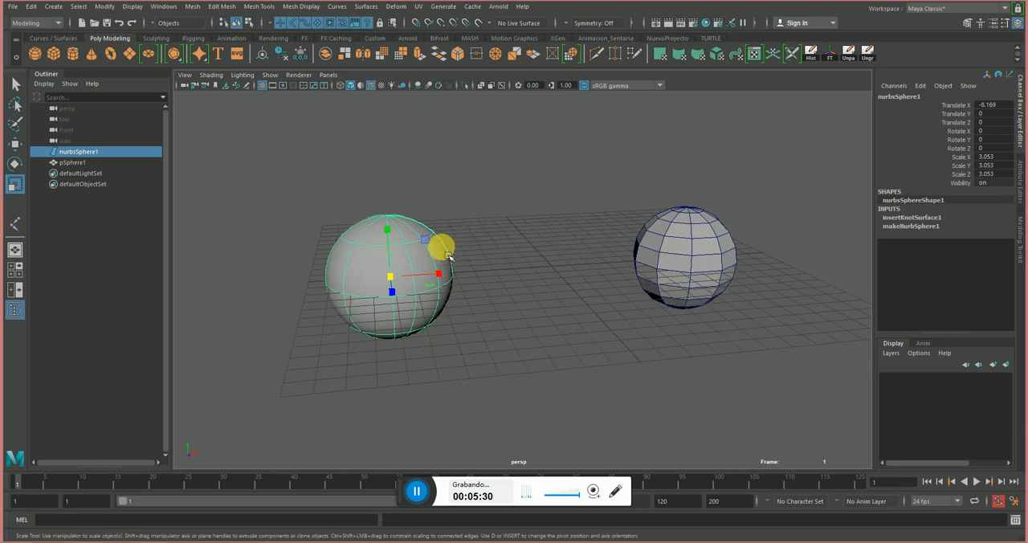
pyautogui.keyDown('alt'); pyautogui.moveTo(583, 230); pyautogui.dragTo(582, 231, button='middle'); pyautogui.keyUp('alt')
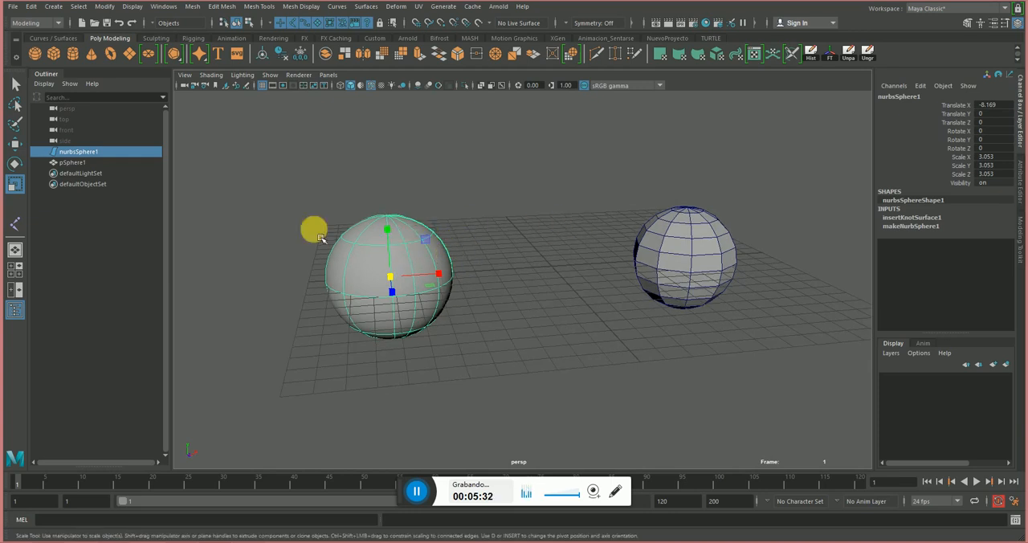
pyautogui.keyDown('alt'); pyautogui.moveTo(314, 229); pyautogui.dragTo(521, 256, button='right'); pyautogui.keyUp('alt')
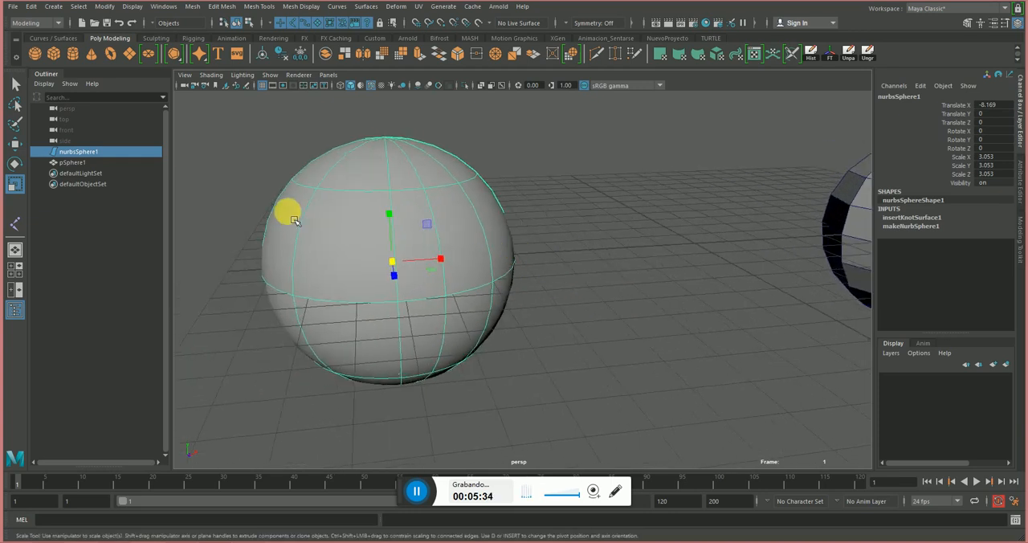
pyautogui.scroll(-3, 595, 229)
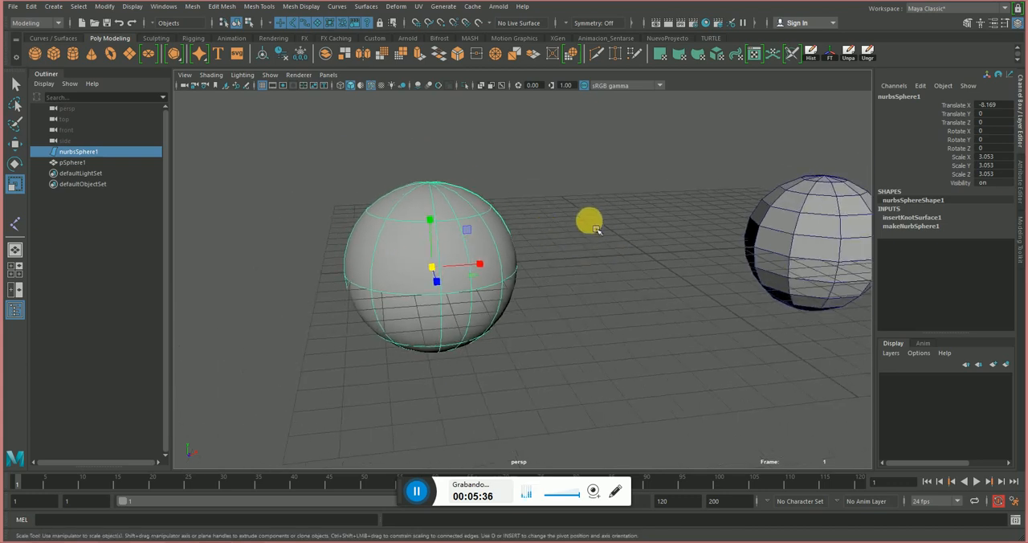
pyautogui.scroll(-8, 595, 229)
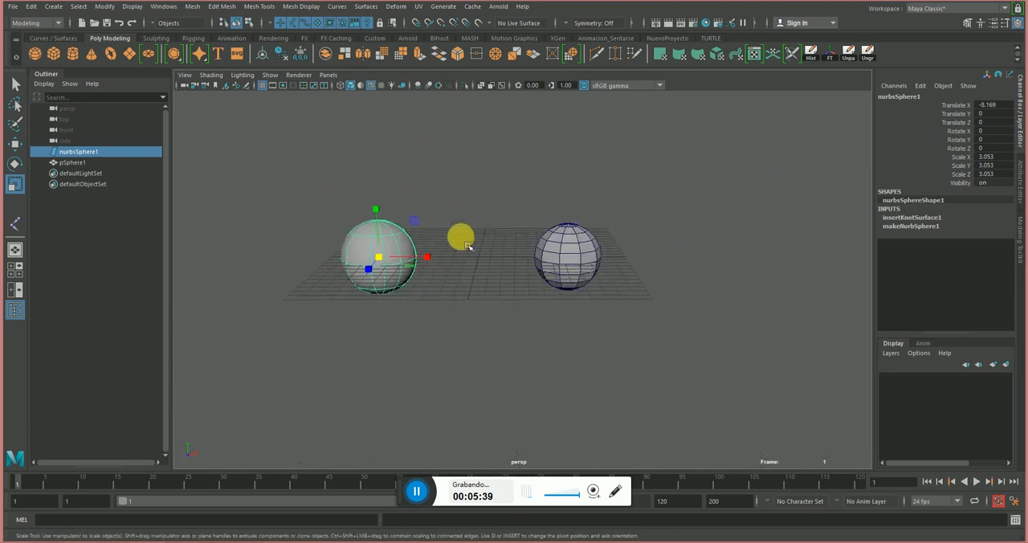
# Select the polygon sphere, inspect its faceted silhouette up close, and compare it with the NURBS sphere.
pyautogui.click(545, 241)
pyautogui.scroll(5, 563, 249)
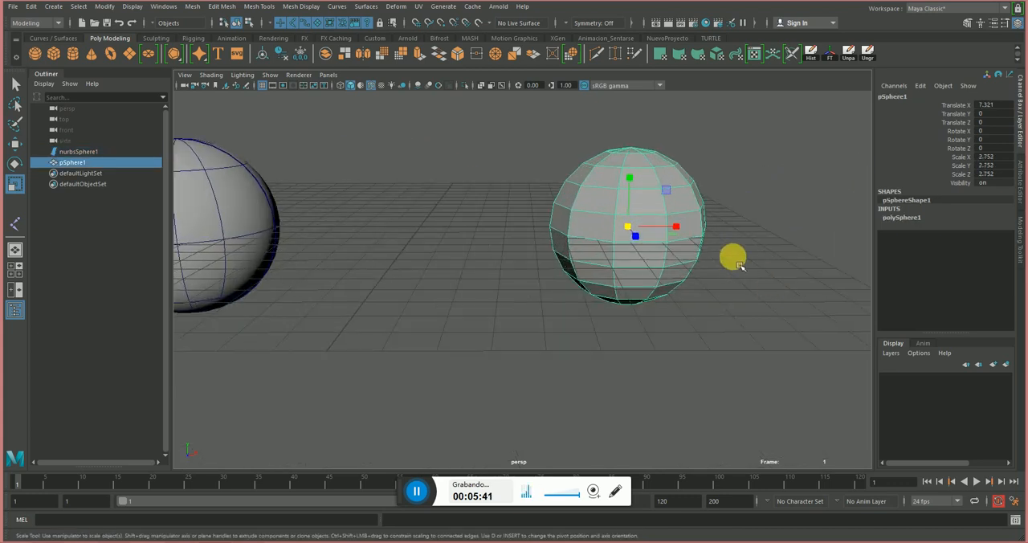
pyautogui.scroll(3, 739, 265)
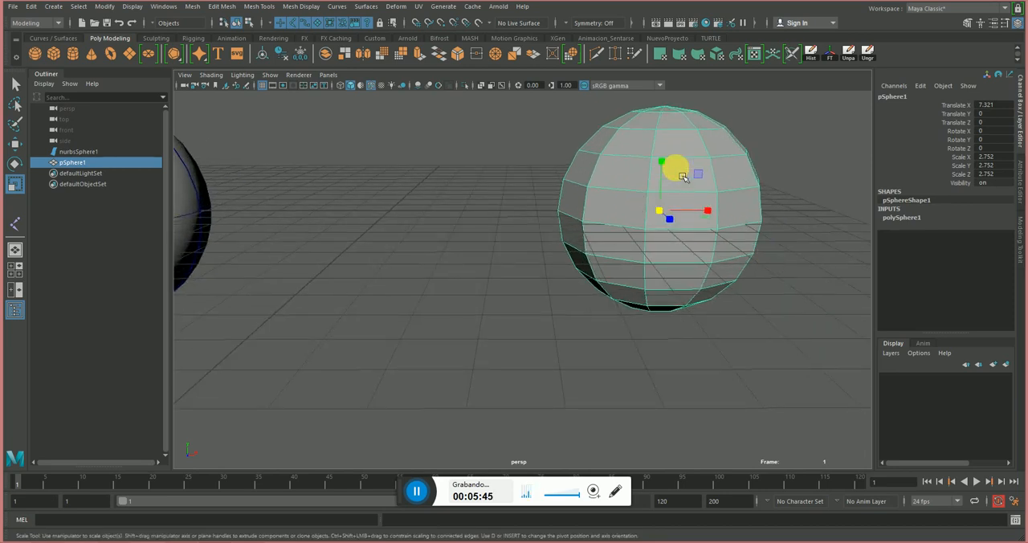
pyautogui.scroll(-3, 643, 200)
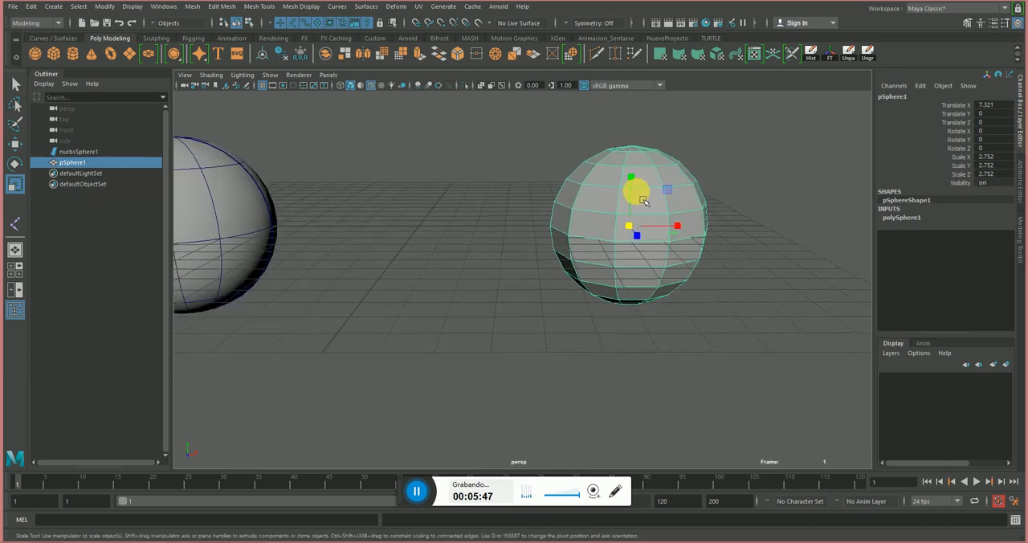
pyautogui.click(287, 237)
pyautogui.keyDown('alt'); pyautogui.moveTo(287, 236); pyautogui.dragTo(589, 230, button='middle'); pyautogui.keyUp('alt')
pyautogui.keyDown('alt'); pyautogui.moveTo(589, 230); pyautogui.dragTo(342, 220, button='right'); pyautogui.keyUp('alt')
pyautogui.keyDown('alt'); pyautogui.moveTo(582, 243); pyautogui.dragTo(532, 241, button='middle'); pyautogui.keyUp('alt')
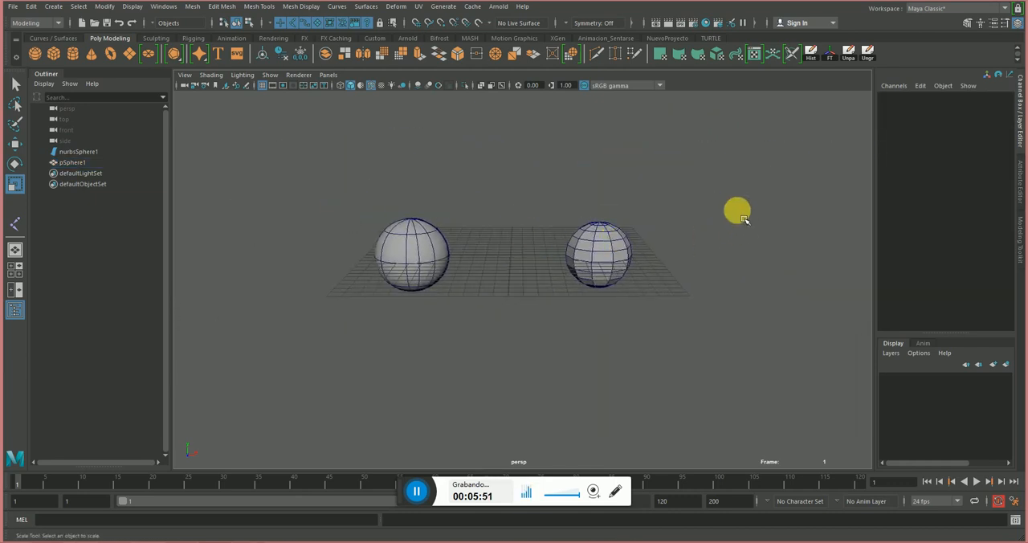
# Delete both the NURBS sphere and the polygon sphere from the scene.
pyautogui.moveTo(718, 190); pyautogui.dragTo(375, 332)
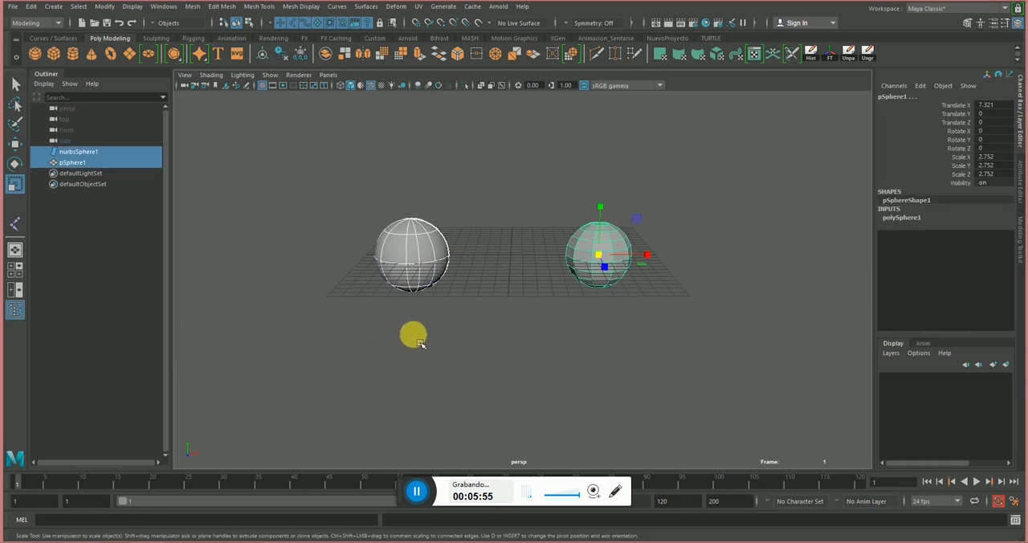
pyautogui.press('Delete')
pyautogui.keyDown('alt'); pyautogui.moveTo(461, 234); pyautogui.dragTo(420, 257); pyautogui.keyUp('alt')
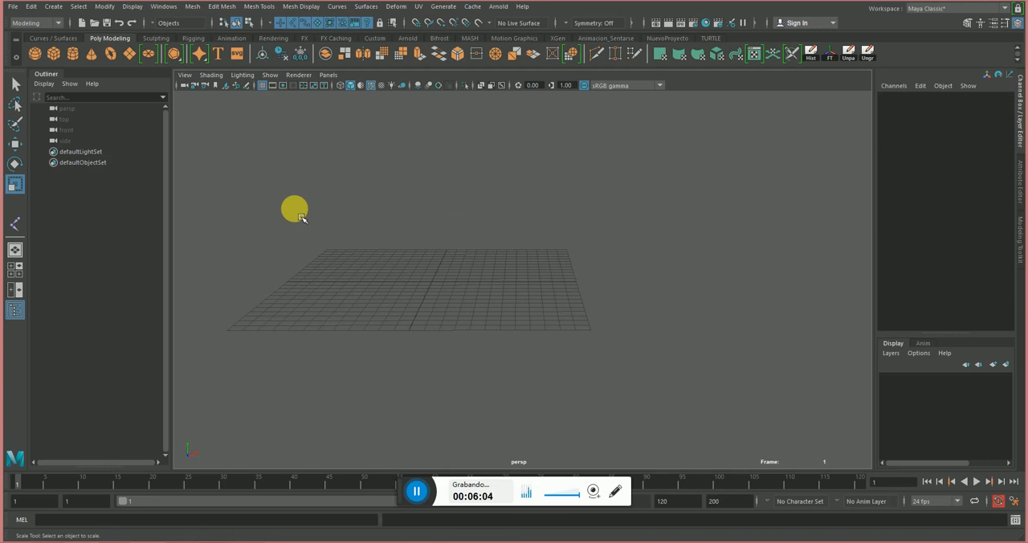
# Bring up the curve and surface tools and switch the viewport to the front view.
pyautogui.click(54, 38)
pyautogui.press('space')
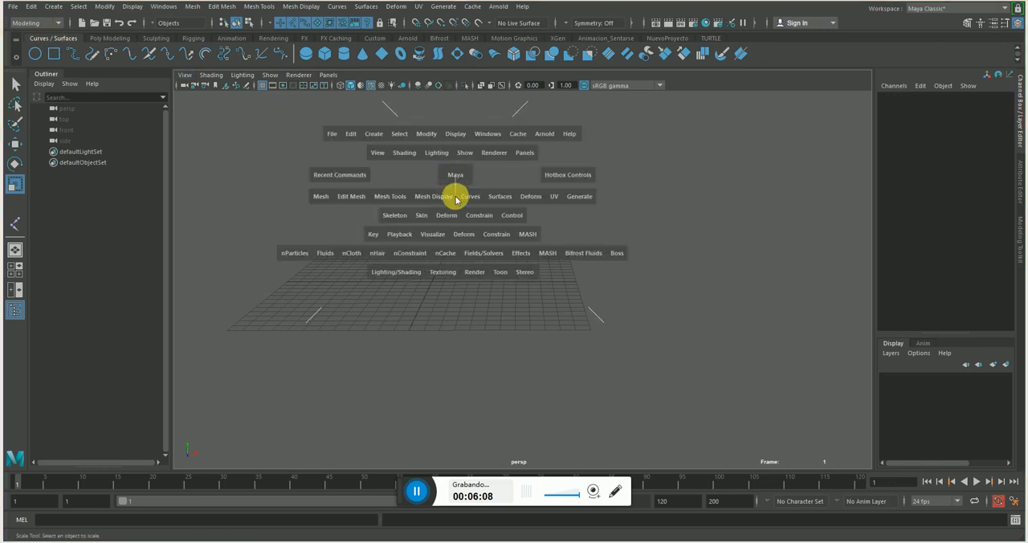
pyautogui.moveTo(457, 198); pyautogui.dragTo(538, 240)
pyautogui.keyDown('alt'); pyautogui.moveTo(540, 241); pyautogui.dragTo(447, 198, button='right'); pyautogui.keyUp('alt')
pyautogui.keyDown('alt'); pyautogui.moveTo(447, 197); pyautogui.dragTo(326, 333, button='middle'); pyautogui.keyUp('alt')
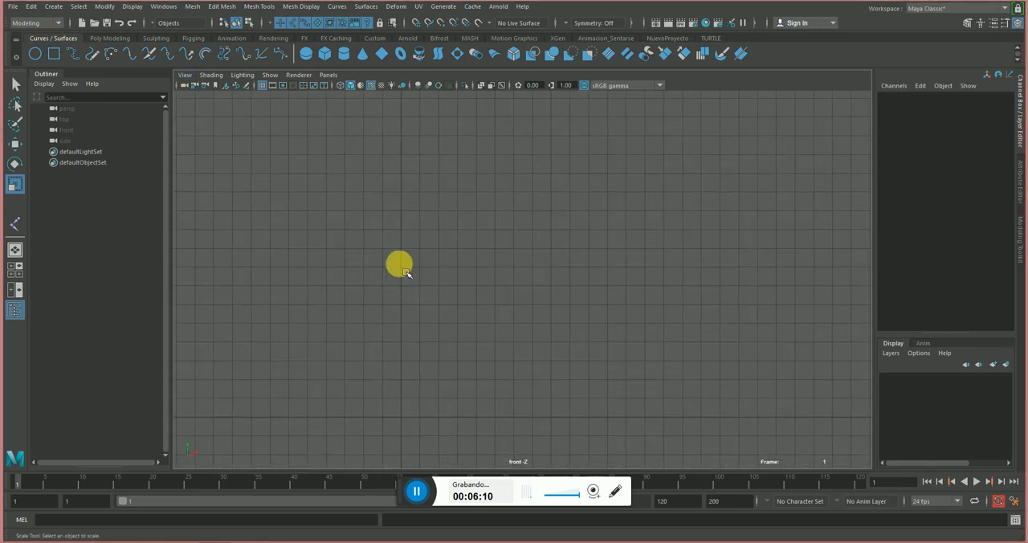
pyautogui.keyDown('alt'); pyautogui.moveTo(391, 246); pyautogui.dragTo(452, 236, button='middle'); pyautogui.keyUp('alt')
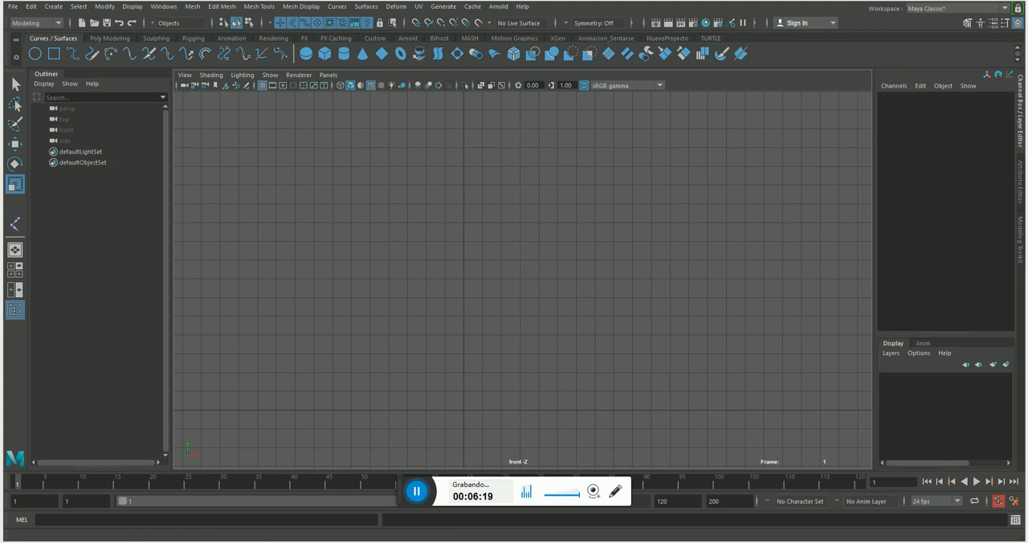
# Switch to Recortes, trace half of the wine glass's profile in red, and sketch a flat loop beside the glass.
pyautogui.click(157, 541)
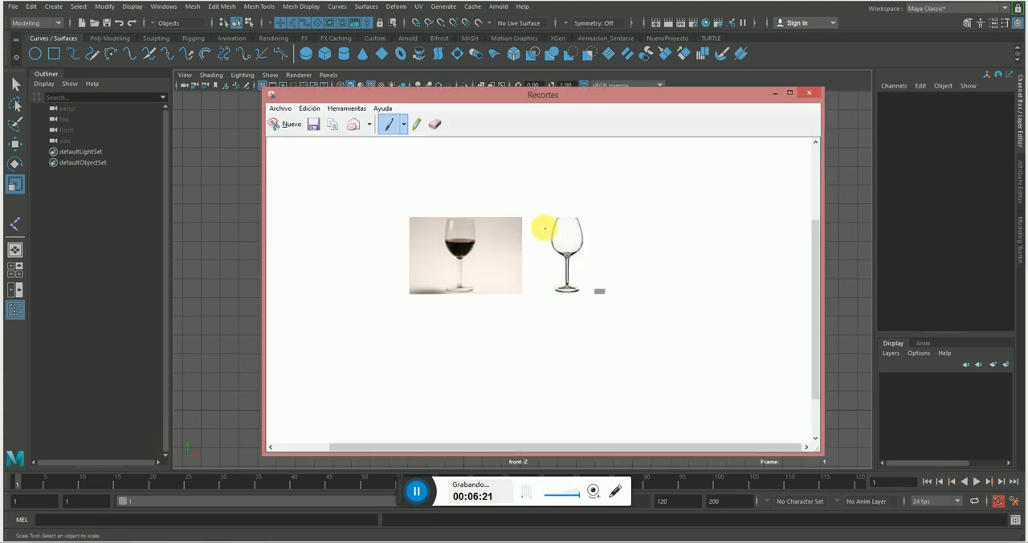
pyautogui.scroll(1, 504, 264)
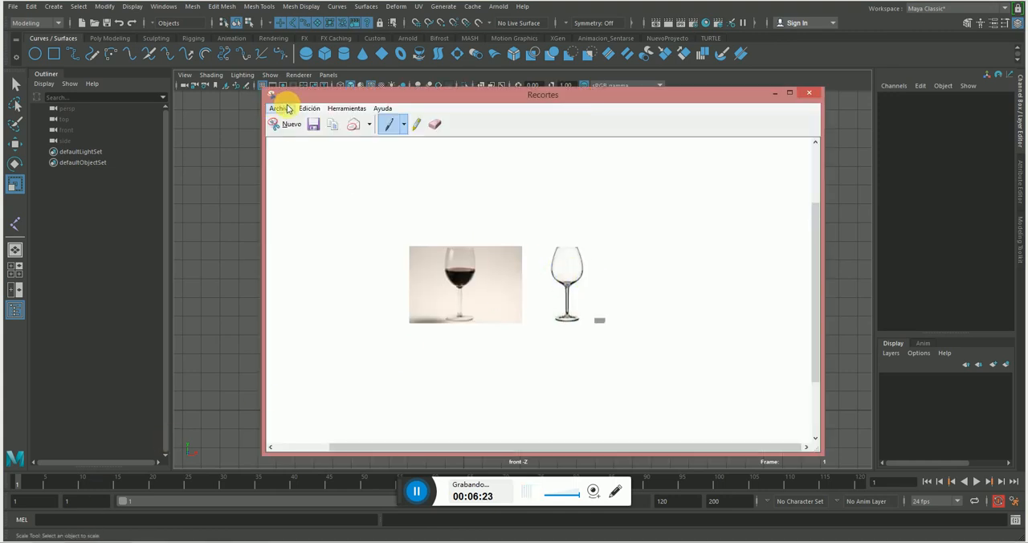
pyautogui.click(287, 109)
pyautogui.click(580, 200)
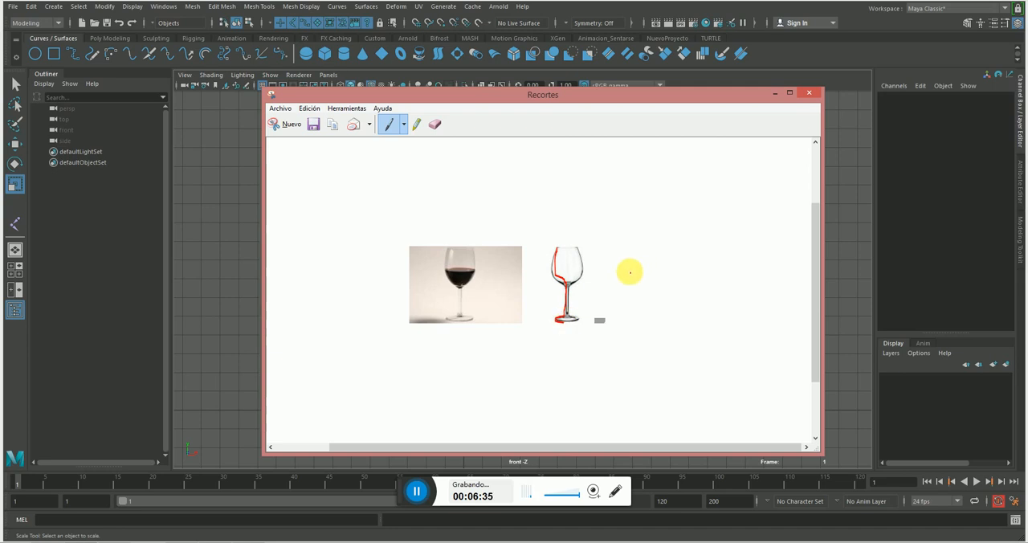
pyautogui.moveTo(630, 270); pyautogui.dragTo(664, 282)
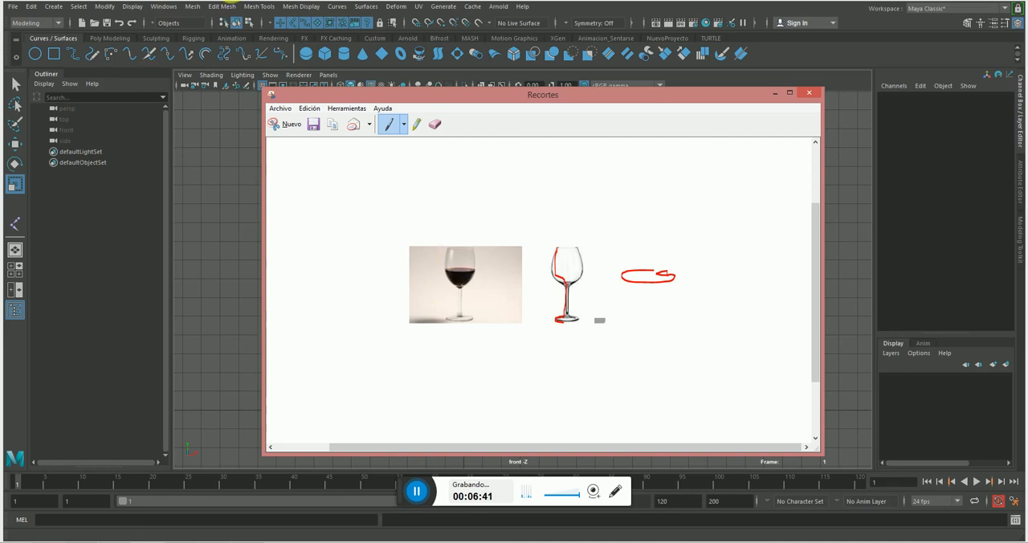
# Return to Maya and activate the Bezier curve tool.
pyautogui.click(206, 1)
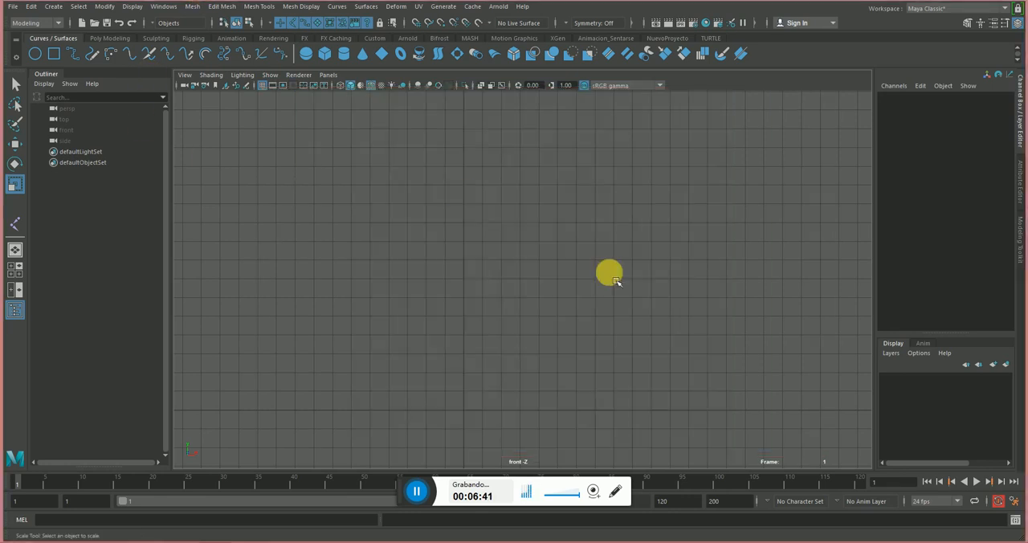
pyautogui.click(286, 55)
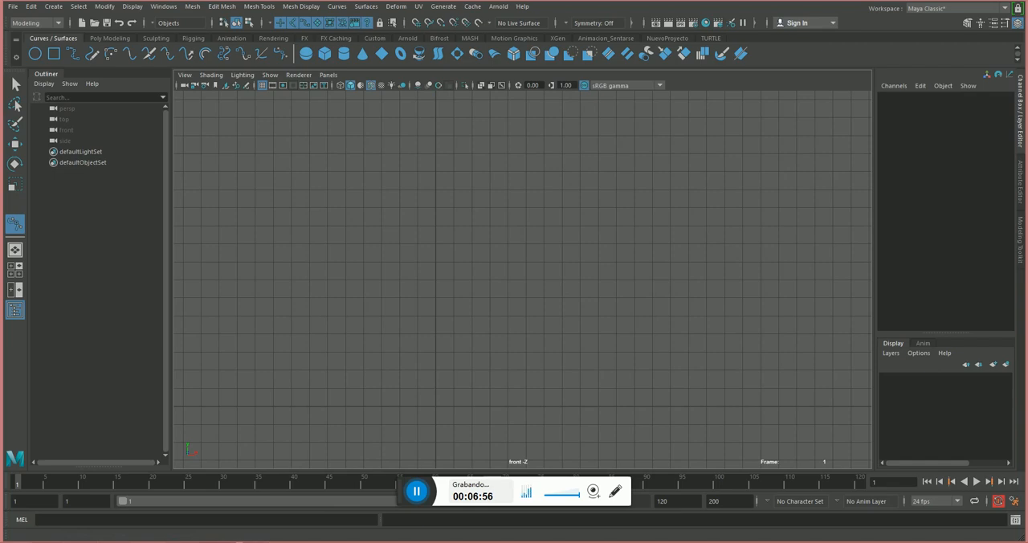
# Switch to Recortes, draw a red vertical centre axis through the wine glass, and return to Maya.
pyautogui.click(277, 542)
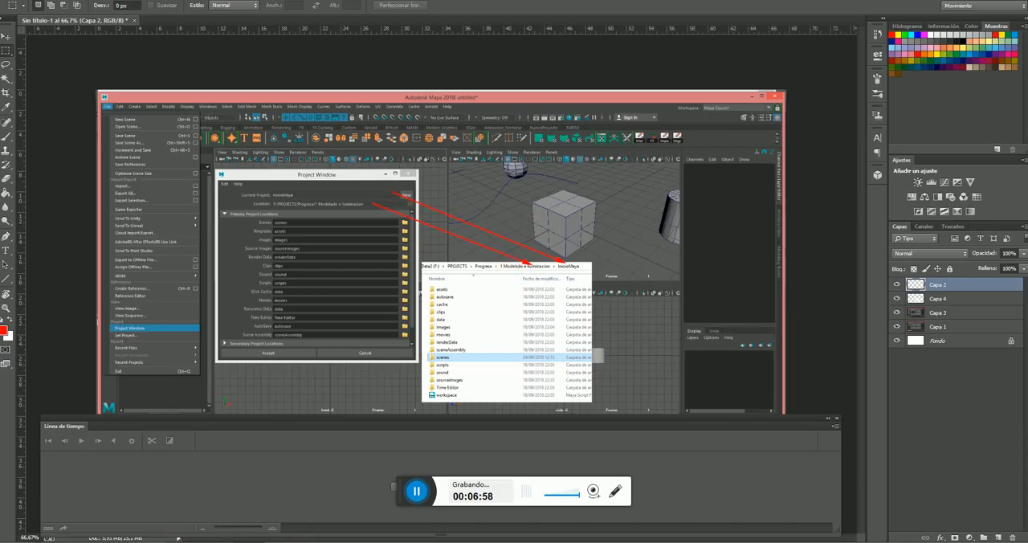
pyautogui.click(84, 542)
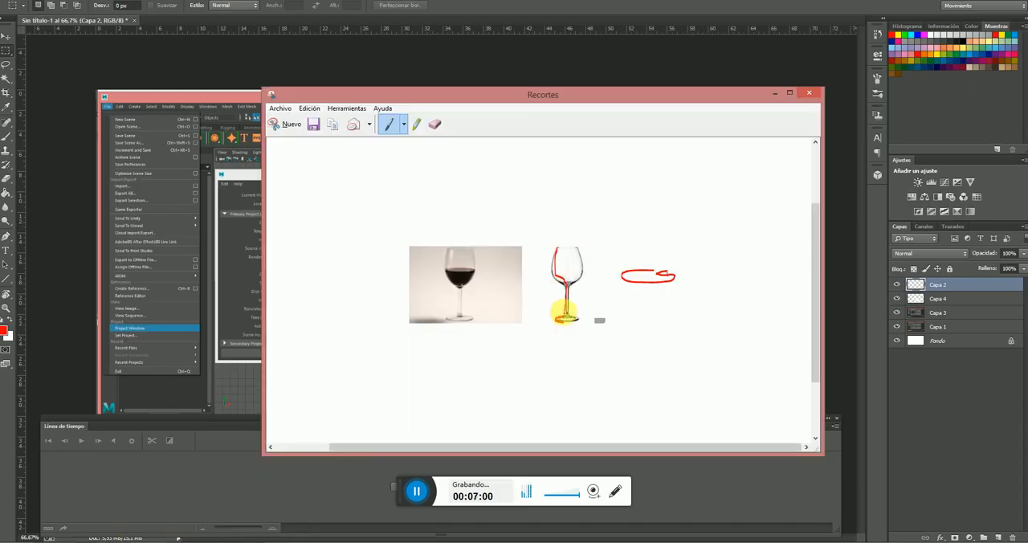
pyautogui.moveTo(567, 329); pyautogui.dragTo(565, 217)
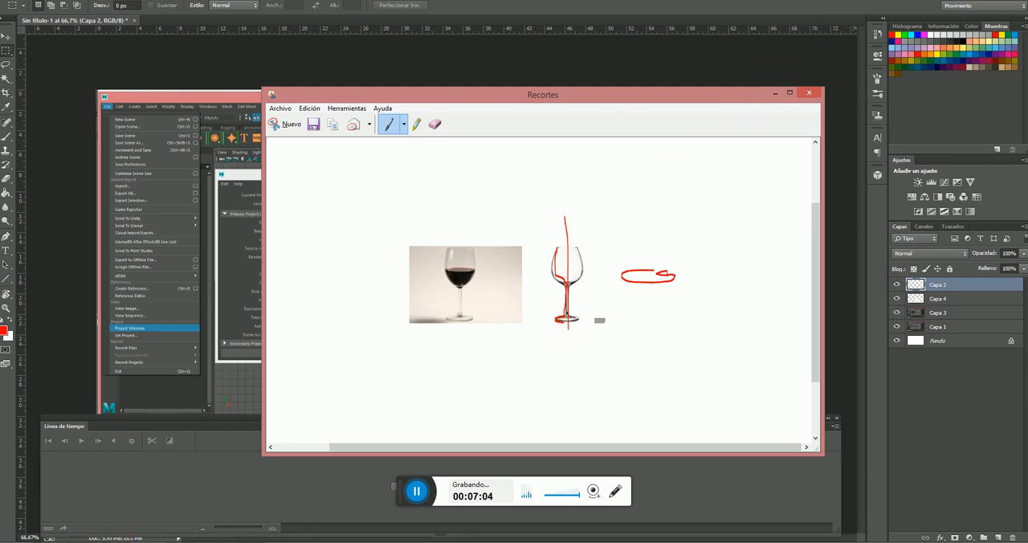
pyautogui.click(241, 502)
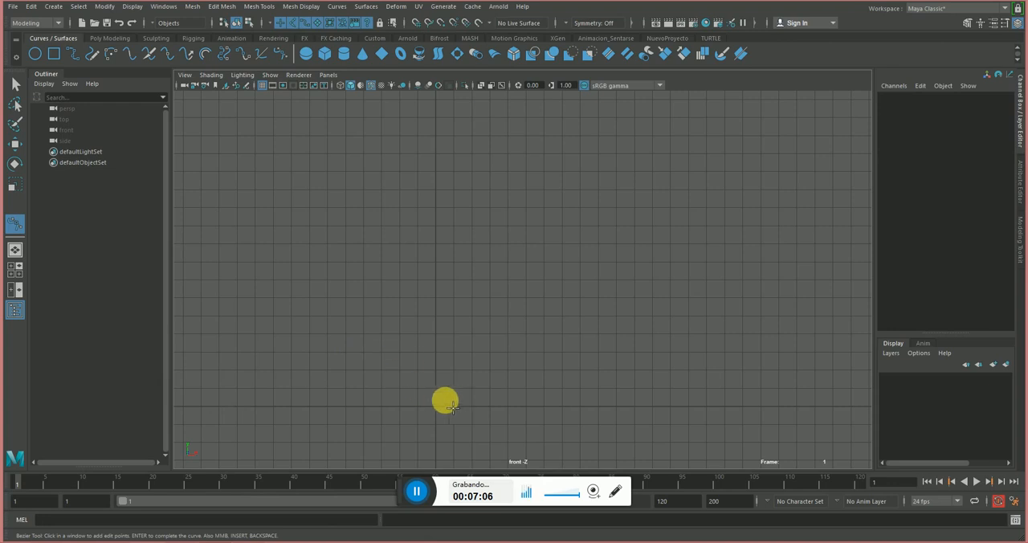
# Draw a Bezier curve of the wine glass's half profile from base to rim and back inside the bowl, starting grid-snapped on the vertical axis.
pyautogui.press('x')
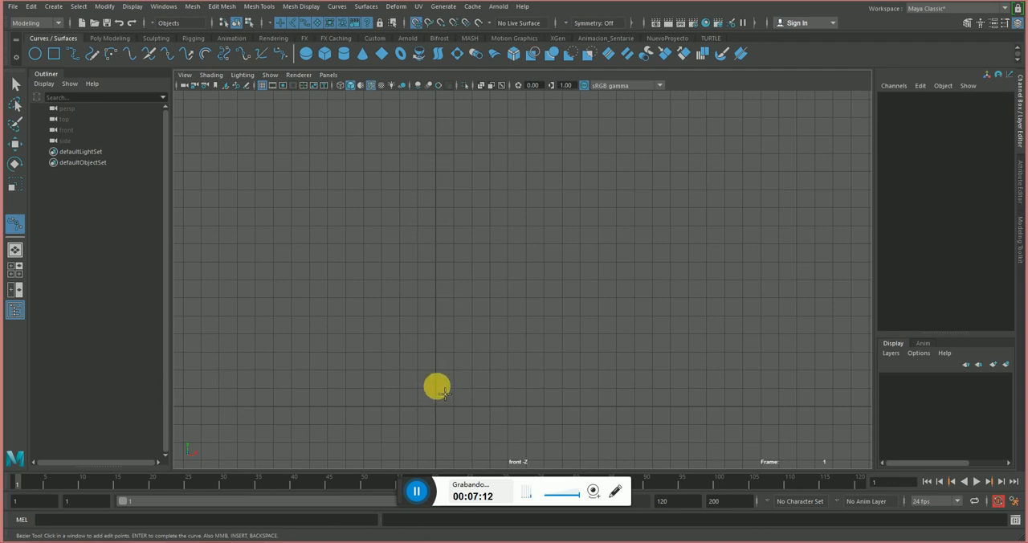
pyautogui.click(436, 390)
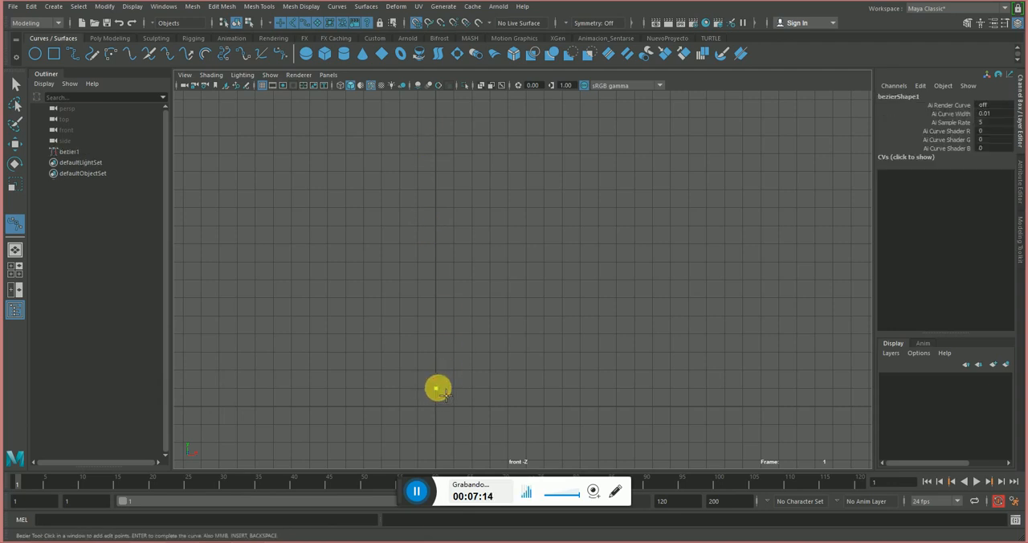
pyautogui.click(491, 396)
pyautogui.moveTo(510, 410); pyautogui.dragTo(452, 361)
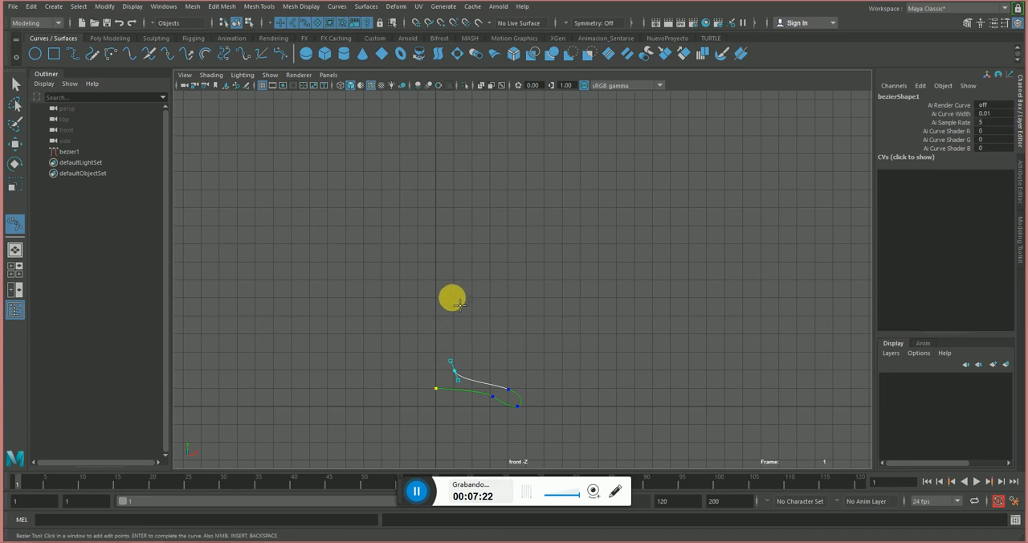
pyautogui.moveTo(451, 286); pyautogui.dragTo(463, 271)
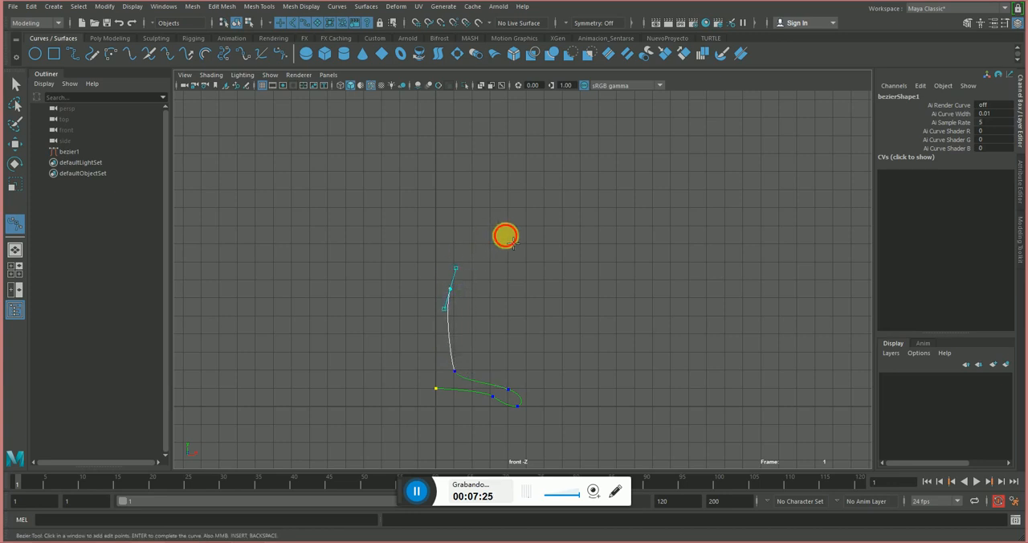
pyautogui.moveTo(505, 235); pyautogui.dragTo(525, 225)
pyautogui.moveTo(529, 117); pyautogui.dragTo(476, 236)
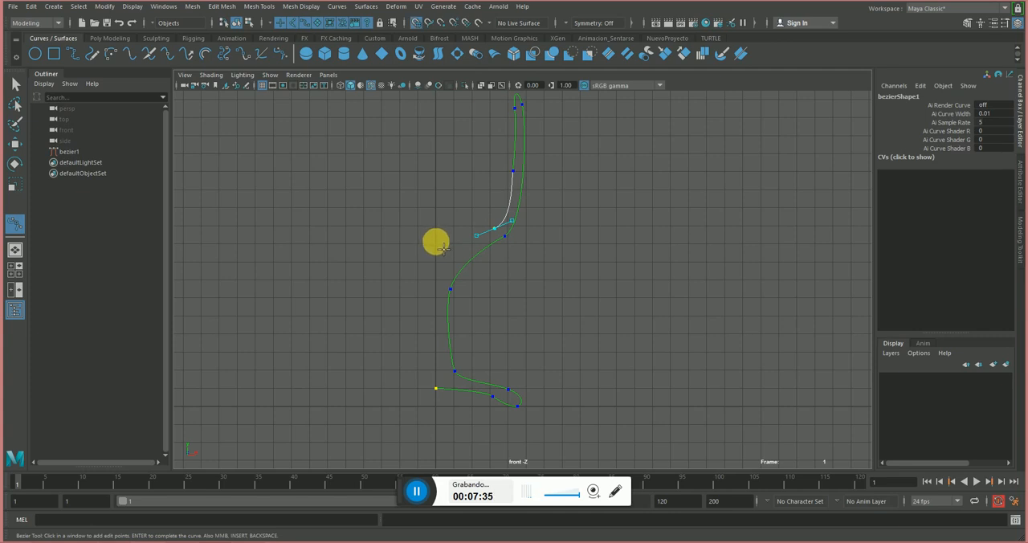
pyautogui.click(435, 242)
pyautogui.press('Return')
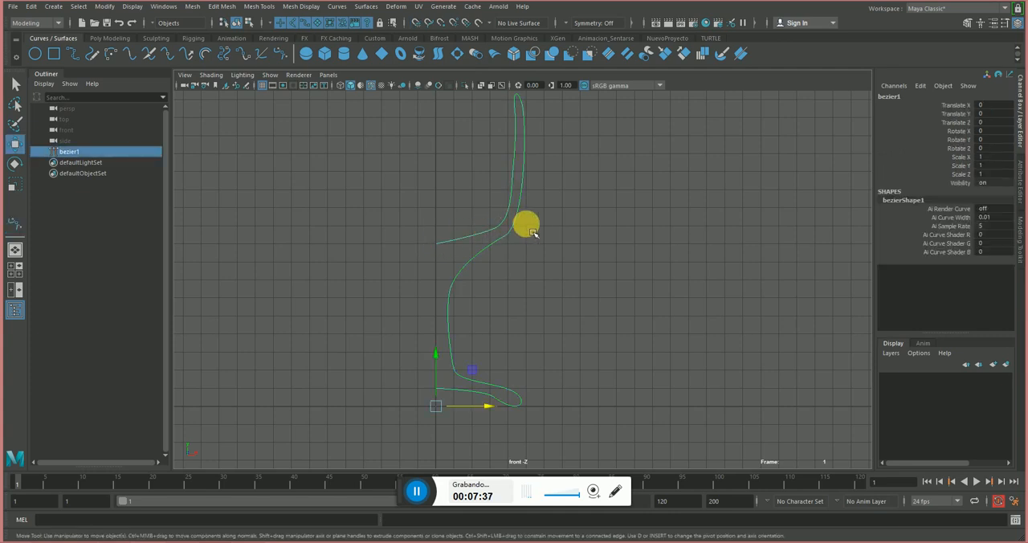
# Edit the curve's control vertices: move the anchor at the bowl's inner bottom toward the axis and slightly down, and adjust the upper stem anchor.
pyautogui.moveTo(511, 220); pyautogui.dragTo(441, 215, button='right')
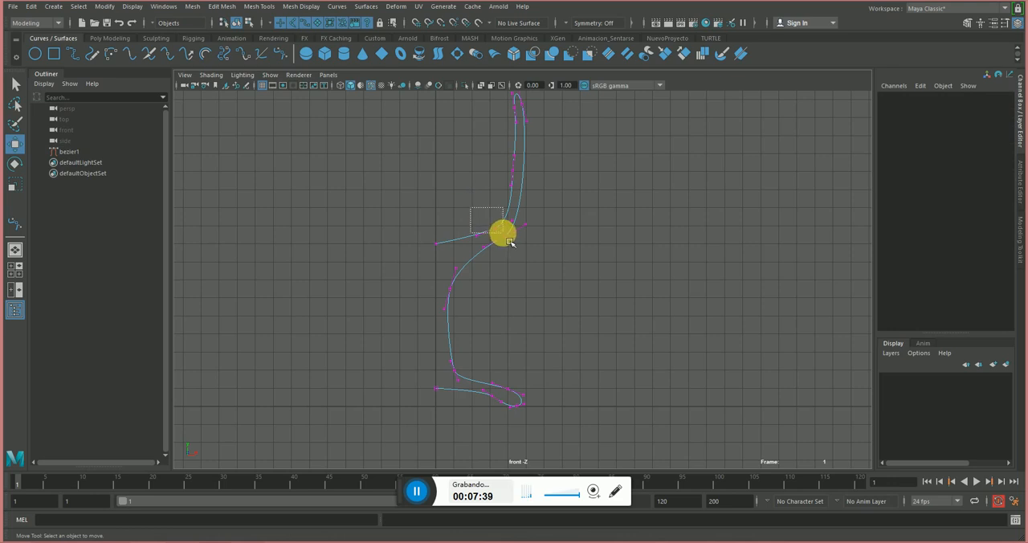
pyautogui.click(494, 231)
pyautogui.moveTo(494, 231)
pyautogui.mouseDown()
pyautogui.moveTo(488, 252)
pyautogui.moveTo(483, 237)
pyautogui.mouseUp()
pyautogui.click(537, 275)
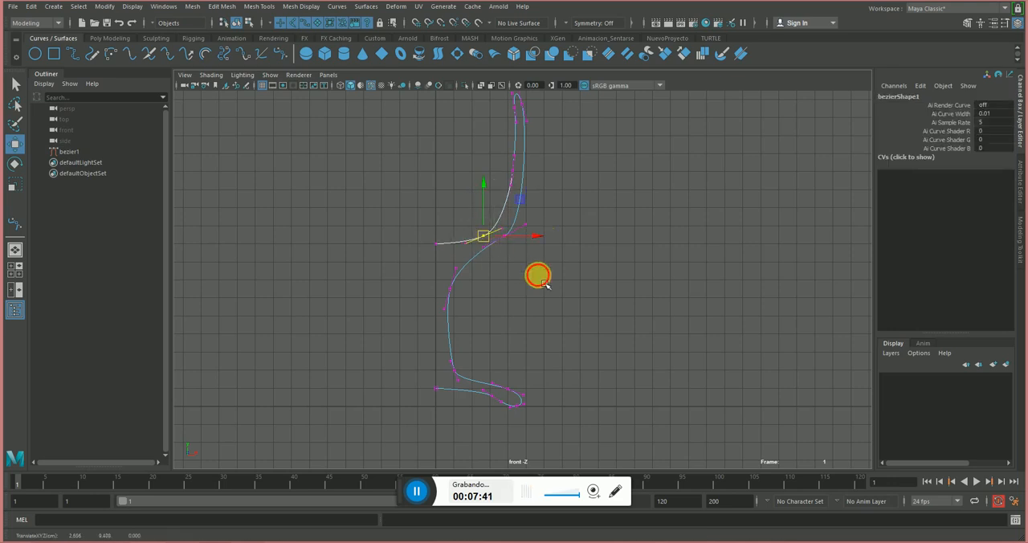
pyautogui.moveTo(433, 273); pyautogui.dragTo(450, 286)
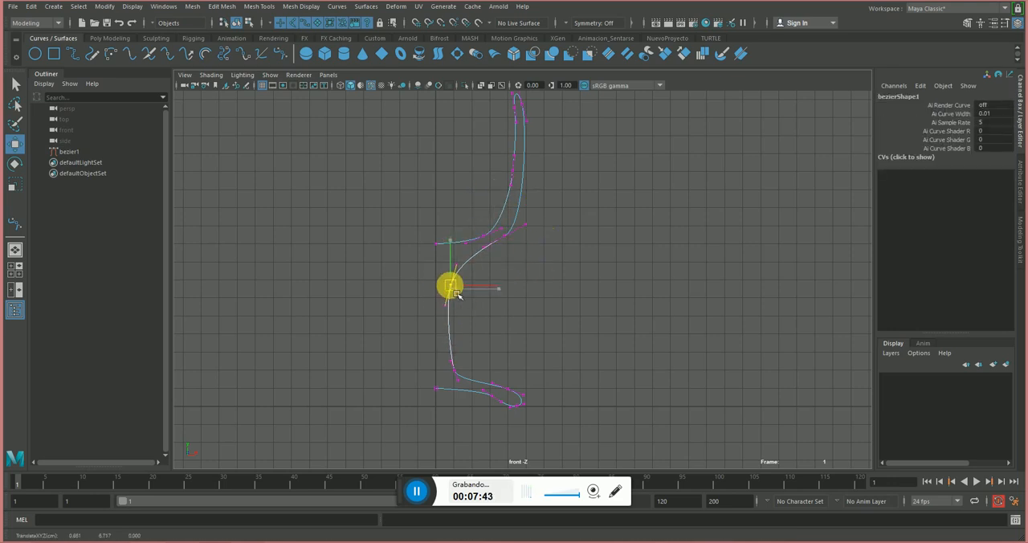
# Move the anchor at the stem's lower end toward the axis, rotate its tangent near vertical, and adjust the foot's underside anchor.
pyautogui.moveTo(470, 359); pyautogui.dragTo(452, 386)
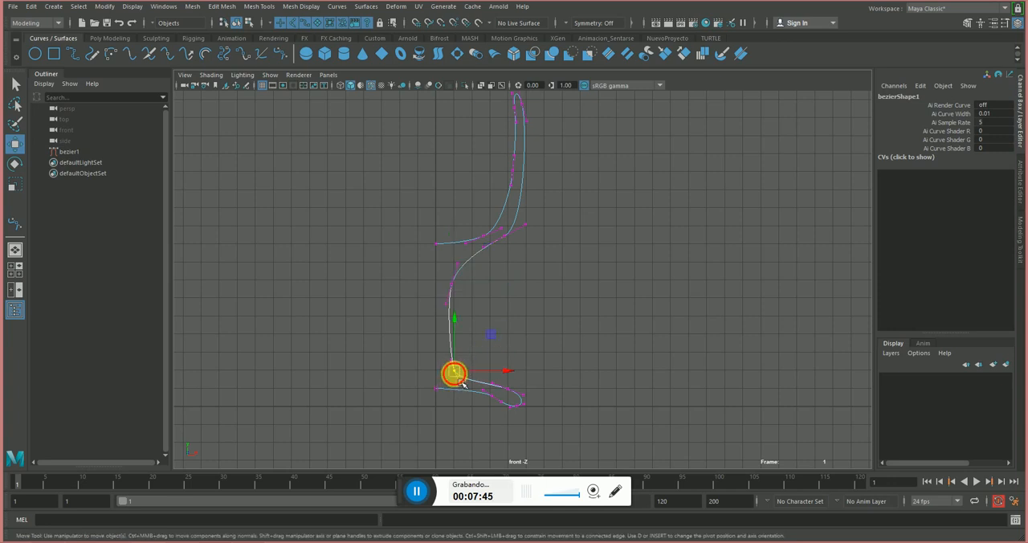
pyautogui.press('e')
pyautogui.moveTo(480, 336)
pyautogui.mouseDown()
pyautogui.moveTo(492, 340)
pyautogui.moveTo(473, 341)
pyautogui.mouseUp()
pyautogui.press('r')
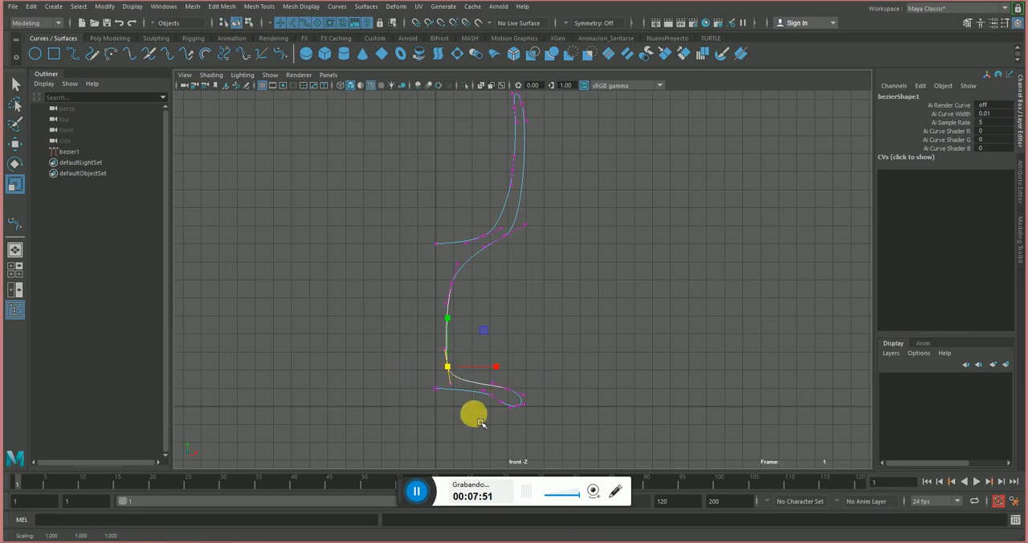
pyautogui.moveTo(476, 412); pyautogui.dragTo(506, 399)
pyautogui.press('e')
pyautogui.moveTo(514, 356); pyautogui.dragTo(516, 358)
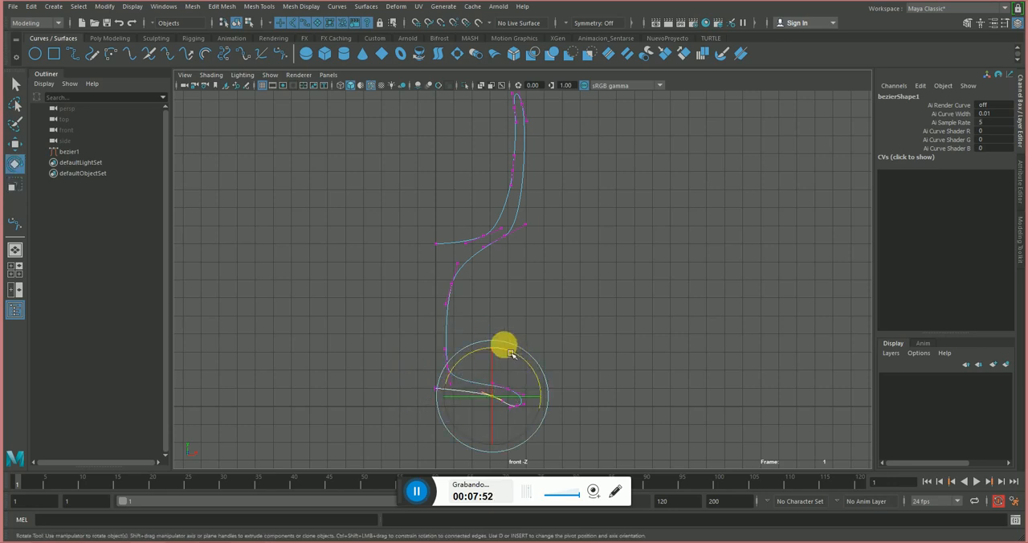
# Return the curve to object mode and select the whole profile in the perspective view.
pyautogui.moveTo(466, 268); pyautogui.dragTo(593, 259, button='right')
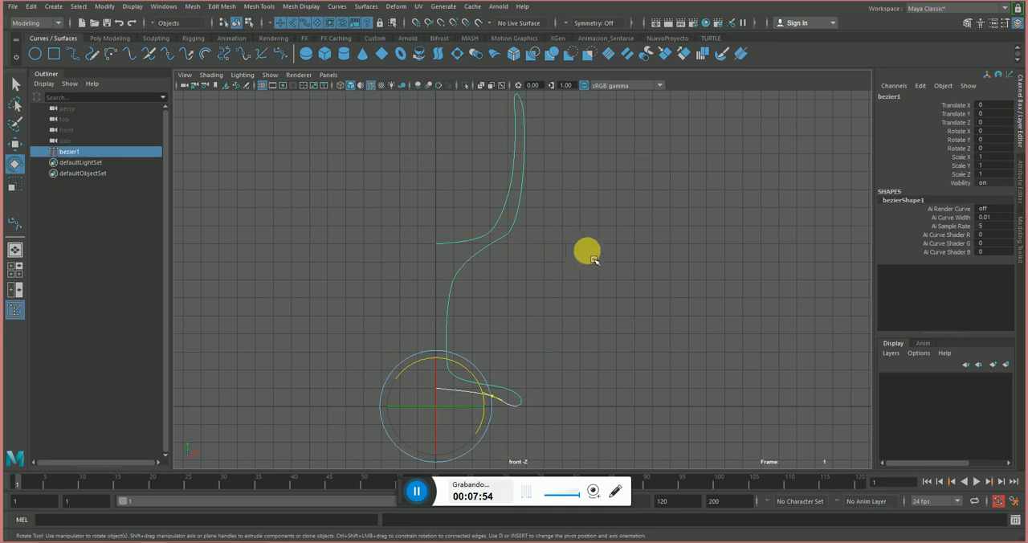
pyautogui.hotkey('ctrl', 'z')
pyautogui.keyDown('alt'); pyautogui.moveTo(558, 281); pyautogui.dragTo(554, 269); pyautogui.keyUp('alt')
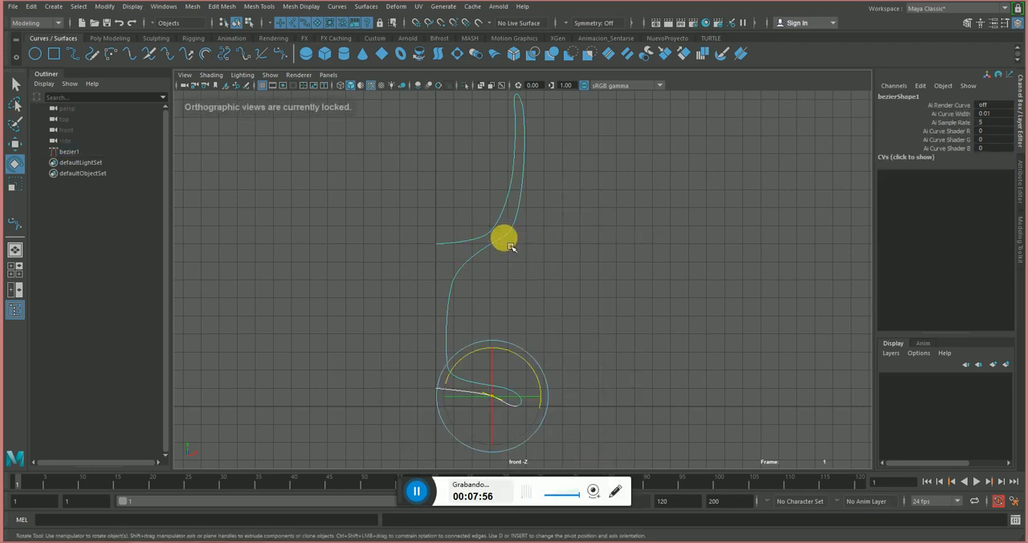
pyautogui.moveTo(510, 248); pyautogui.dragTo(592, 207, button='right')
pyautogui.click(589, 251)
pyautogui.press('space')
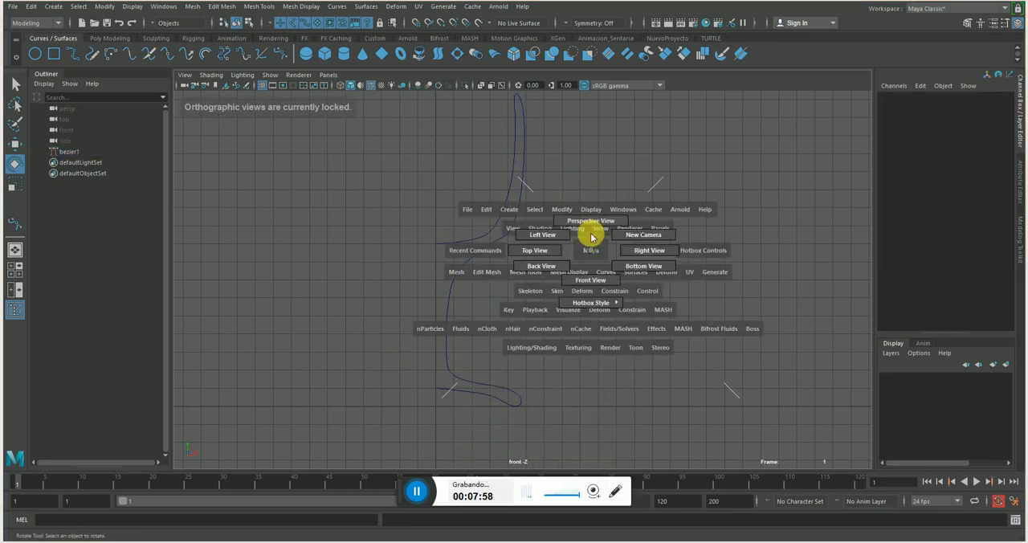
pyautogui.moveTo(591, 237); pyautogui.dragTo(512, 241)
pyautogui.keyDown('alt'); pyautogui.moveTo(511, 241); pyautogui.dragTo(534, 308, button='middle'); pyautogui.keyUp('alt')
pyautogui.moveTo(568, 259); pyautogui.dragTo(453, 288)
pyautogui.keyDown('alt'); pyautogui.moveTo(472, 272); pyautogui.dragTo(587, 294); pyautogui.keyUp('alt')
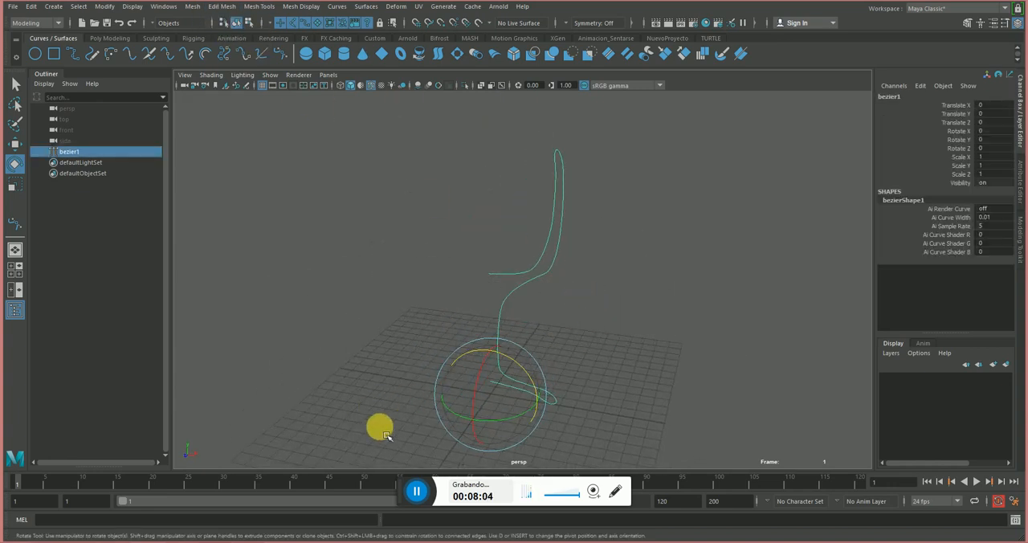
pyautogui.keyDown('alt'); pyautogui.moveTo(356, 188); pyautogui.dragTo(367, 209); pyautogui.keyUp('alt')
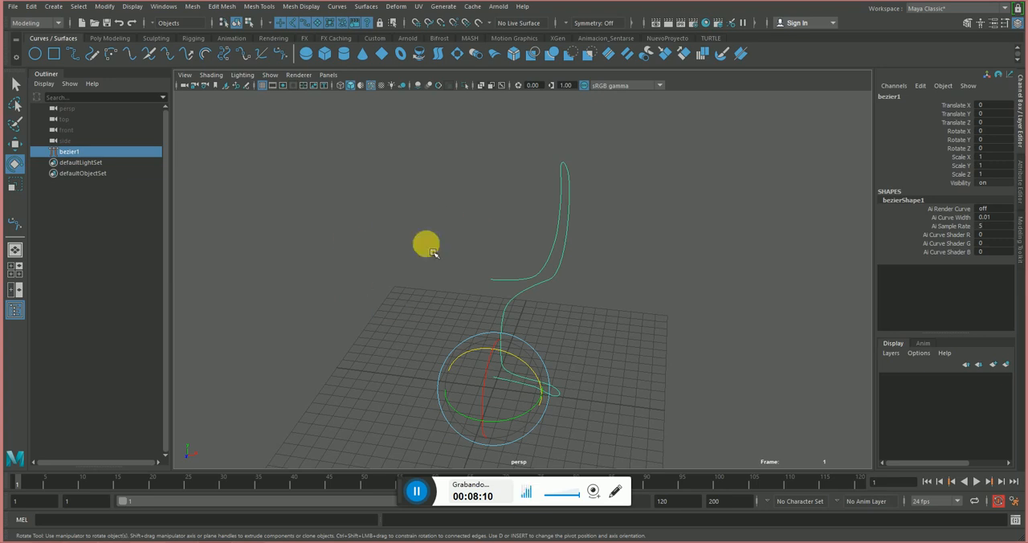
# Detach the Surfaces command list as a floating window and place it clear of the profile curve.
pyautogui.click(369, 7)
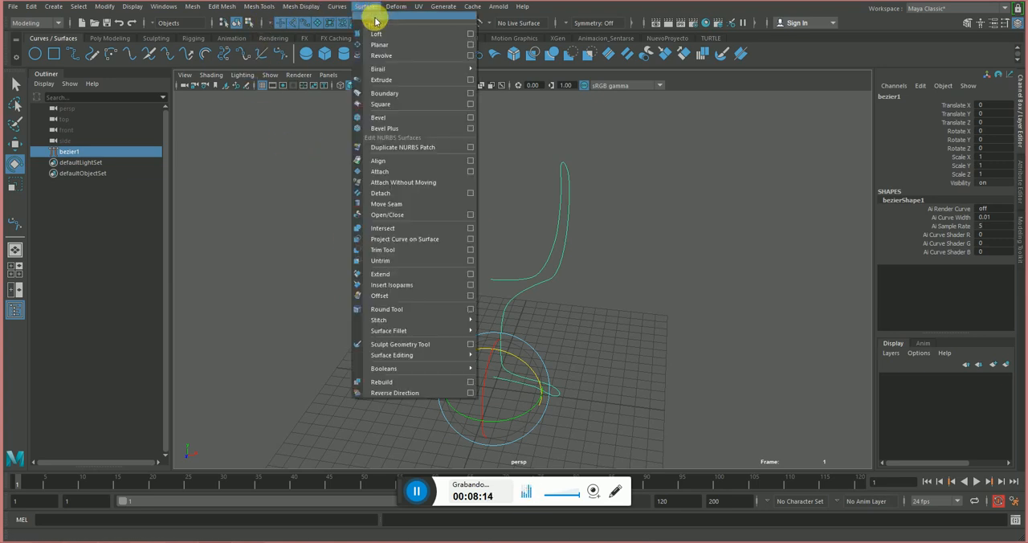
pyautogui.click(374, 16)
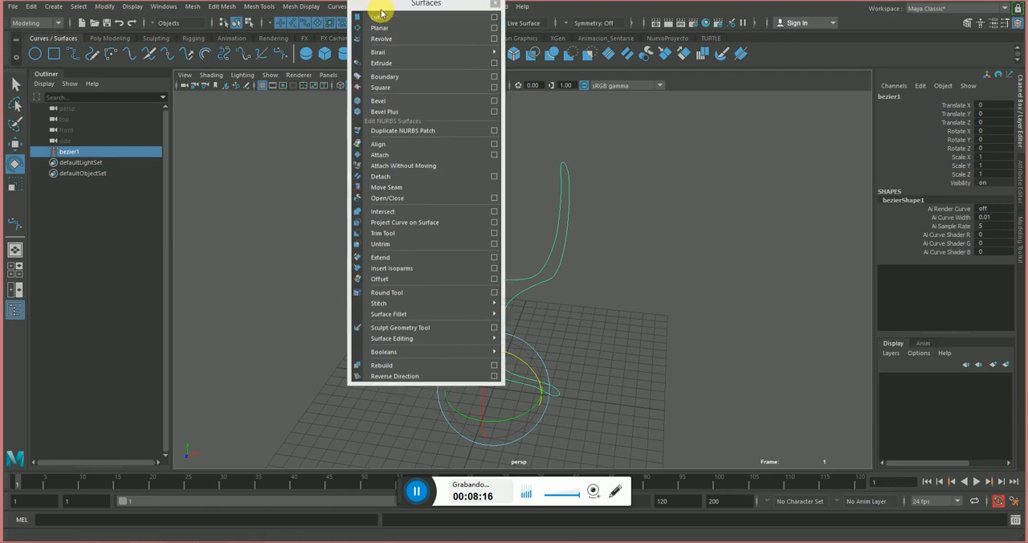
pyautogui.moveTo(385, 8); pyautogui.dragTo(225, 90)
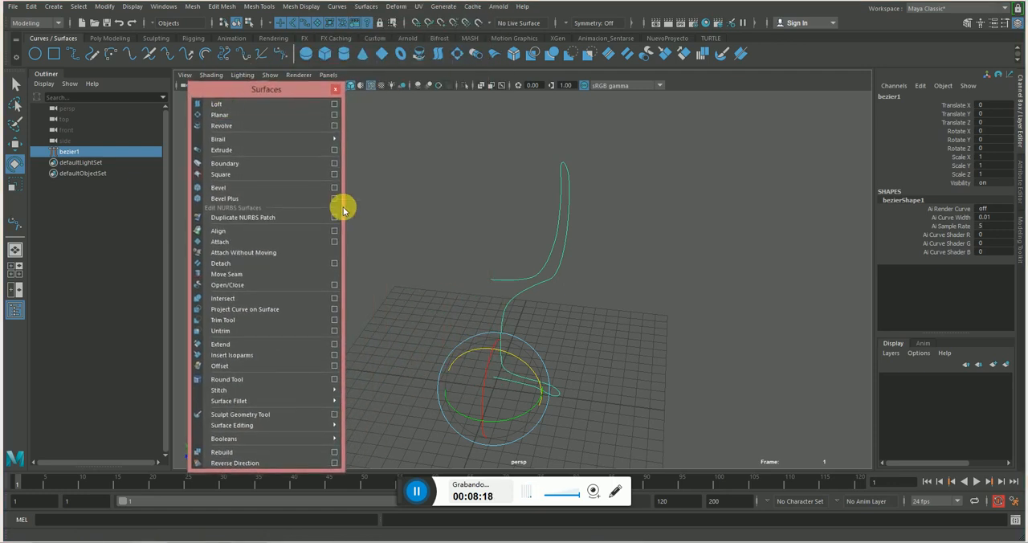
pyautogui.keyDown('alt'); pyautogui.moveTo(468, 201); pyautogui.dragTo(480, 201, button='middle'); pyautogui.keyUp('alt')
pyautogui.keyDown('alt'); pyautogui.moveTo(488, 212); pyautogui.dragTo(451, 211, button='right'); pyautogui.keyUp('alt')
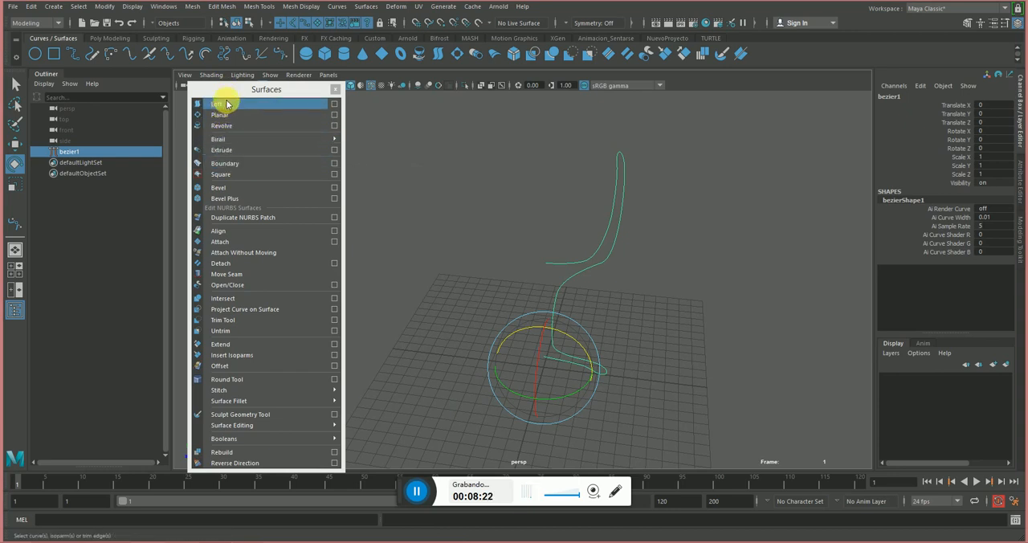
pyautogui.click(334, 127)
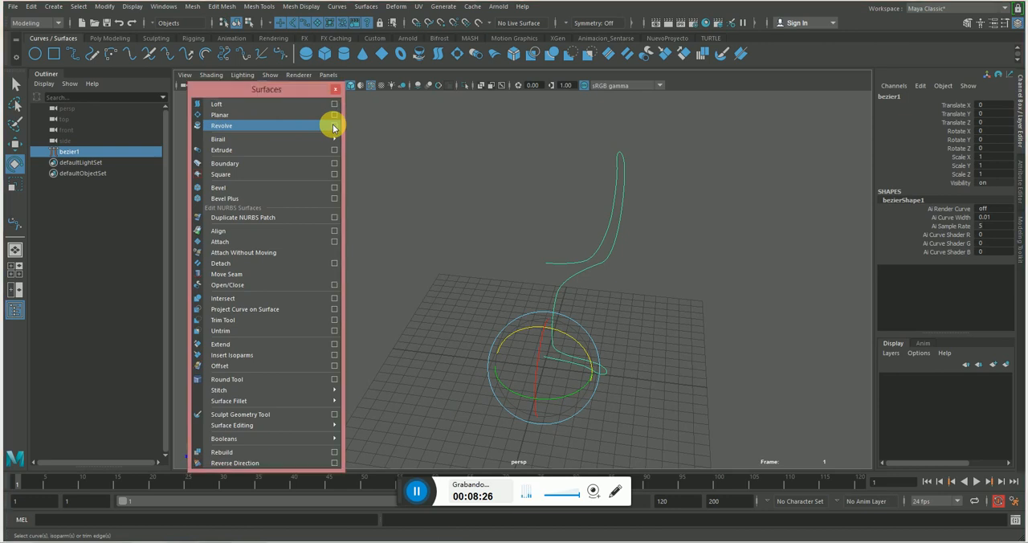
pyautogui.moveTo(506, 141); pyautogui.dragTo(616, 96)
pyautogui.moveTo(403, 501); pyautogui.dragTo(582, 450)
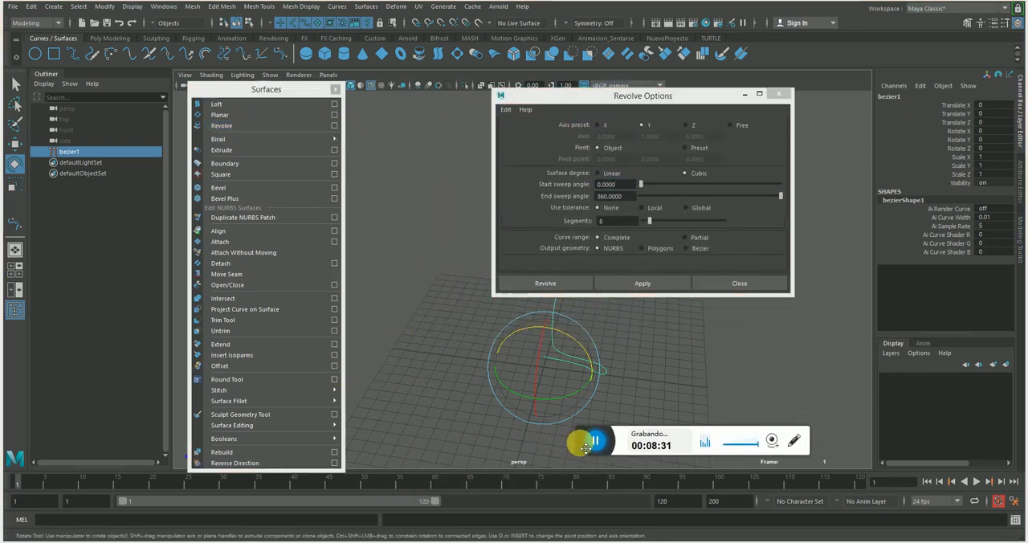
pyautogui.click(407, 364)
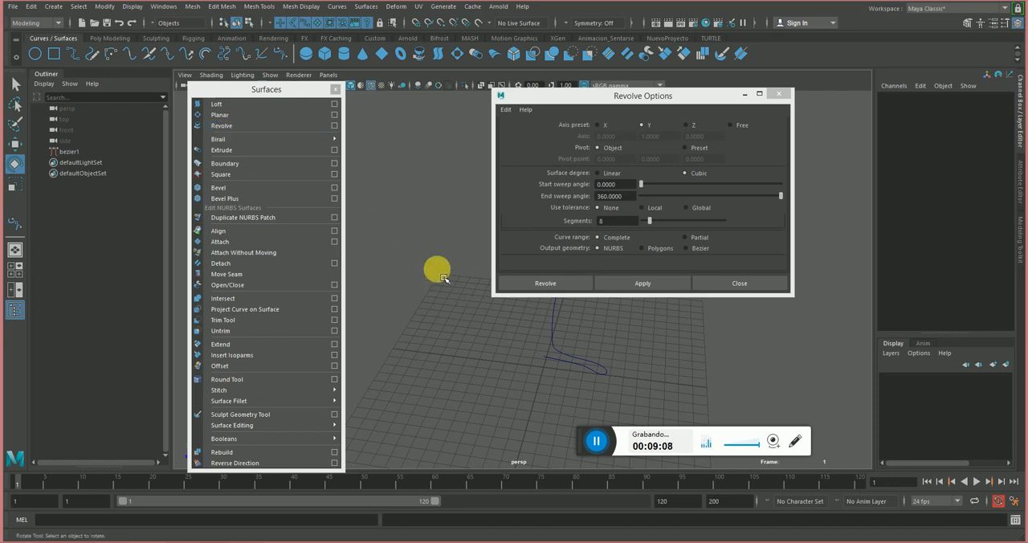
pyautogui.click(778, 94)
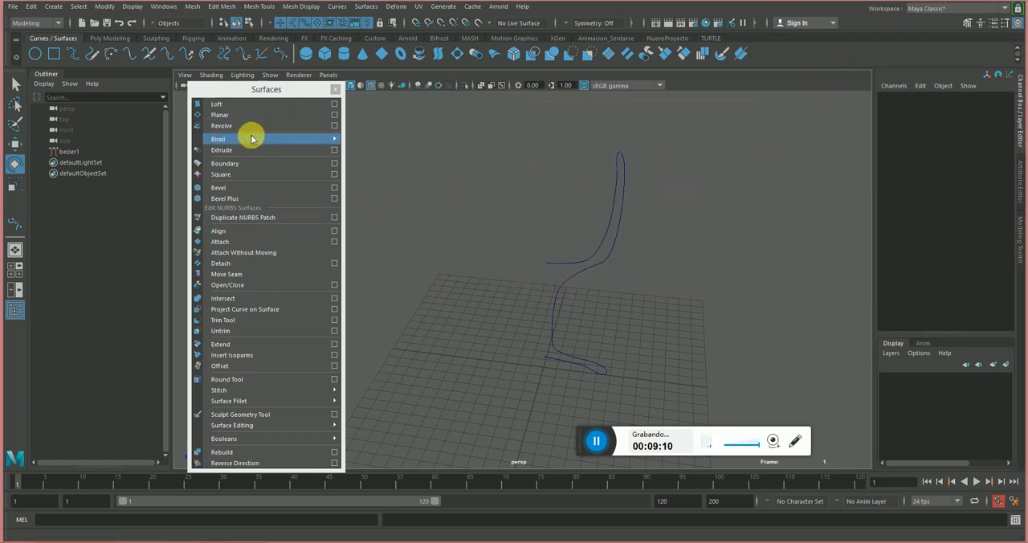
pyautogui.click(334, 126)
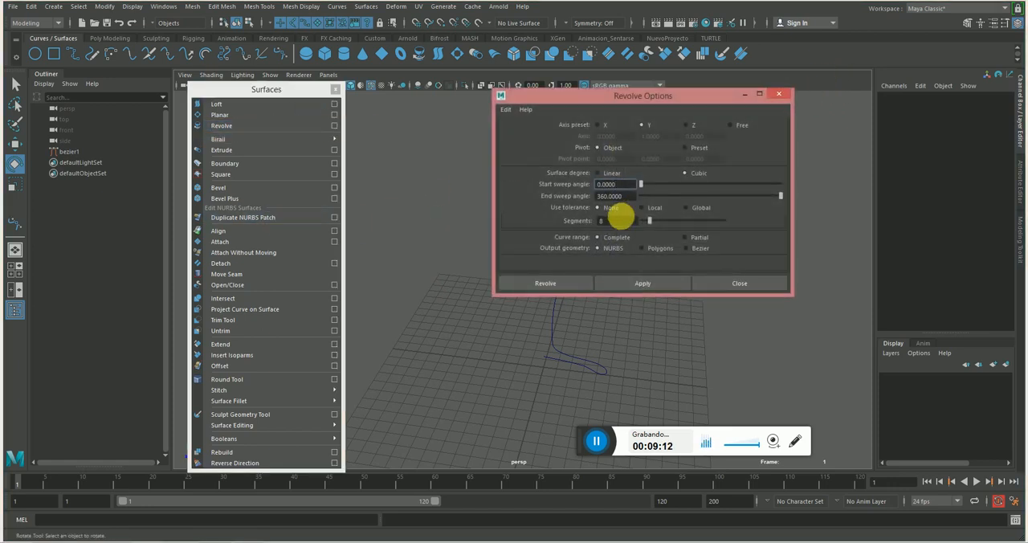
pyautogui.click(779, 98)
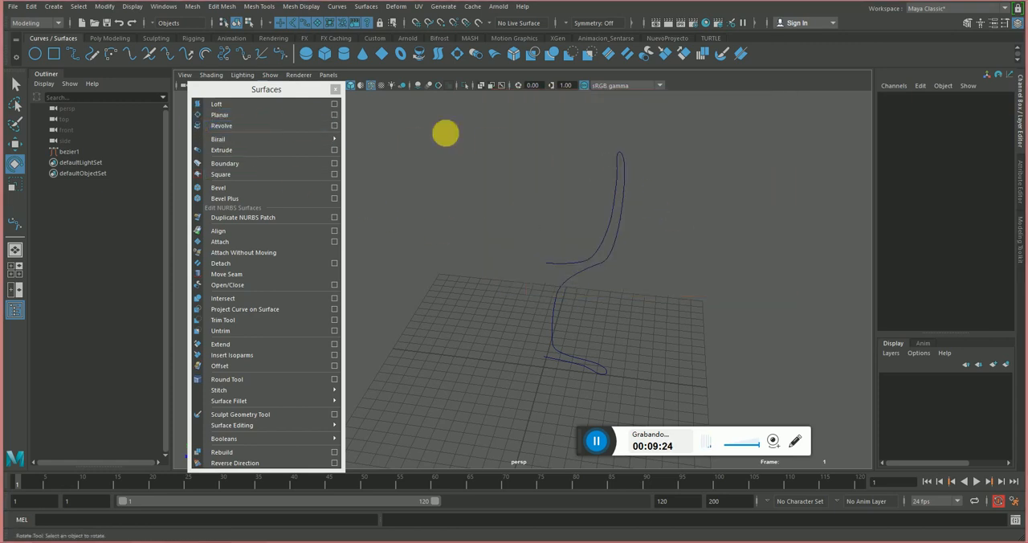
# Revolve the profile curve about the Y axis into a cubic NURBS surface with a 0 to 360 sweep and 8 segments.
pyautogui.click(655, 188)
pyautogui.moveTo(655, 187); pyautogui.dragTo(547, 222)
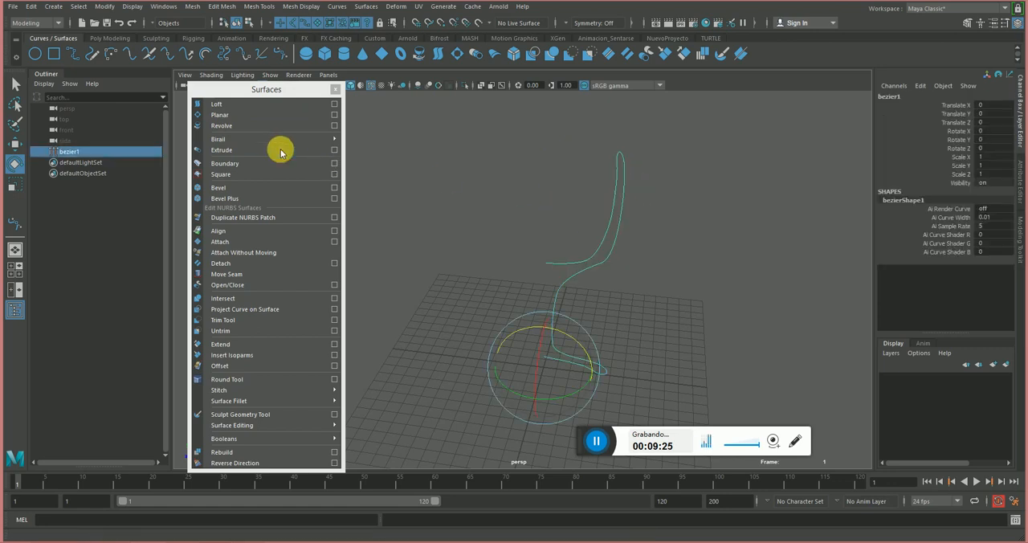
pyautogui.click(334, 125)
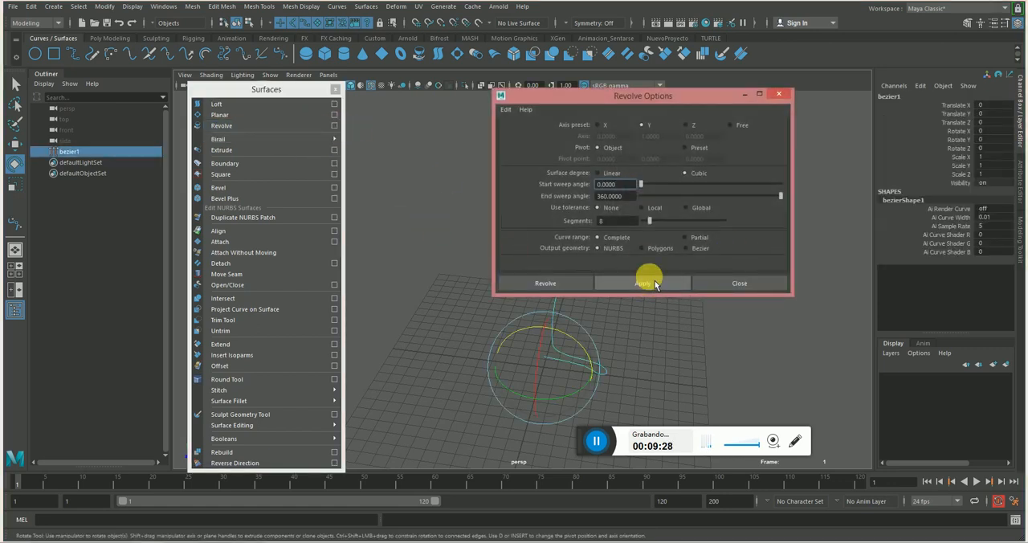
pyautogui.moveTo(524, 97); pyautogui.dragTo(533, 89)
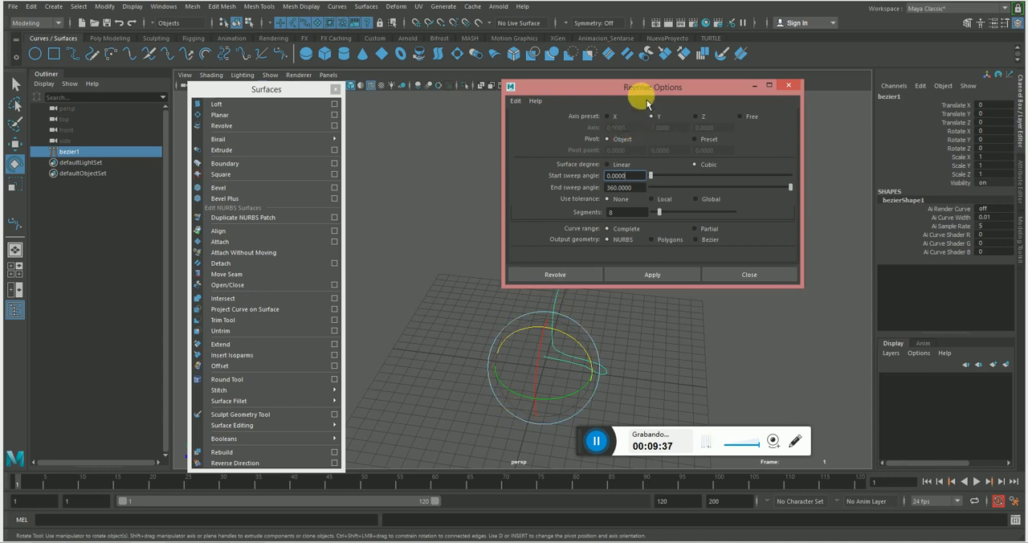
pyautogui.moveTo(642, 91); pyautogui.dragTo(758, 99)
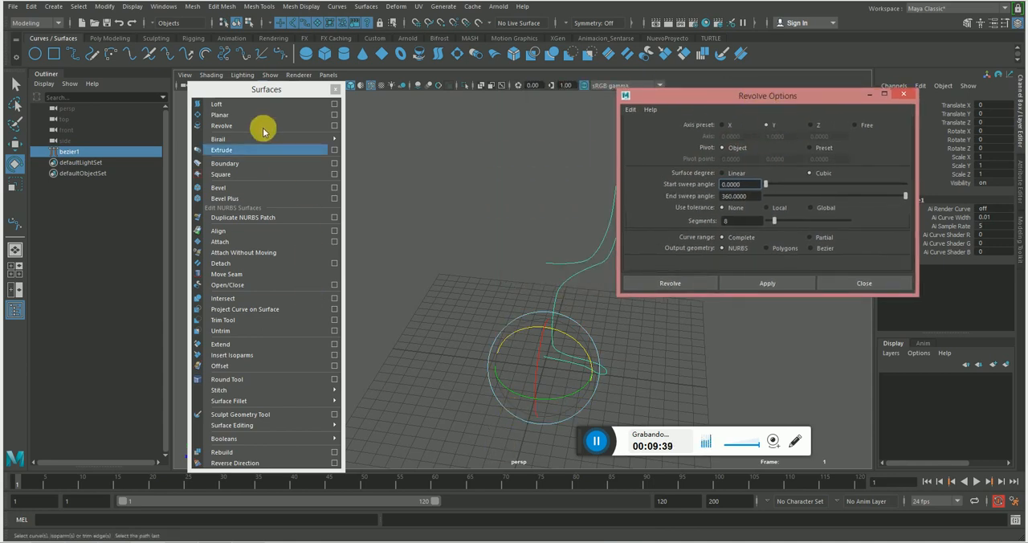
pyautogui.moveTo(237, 94); pyautogui.dragTo(99, 53)
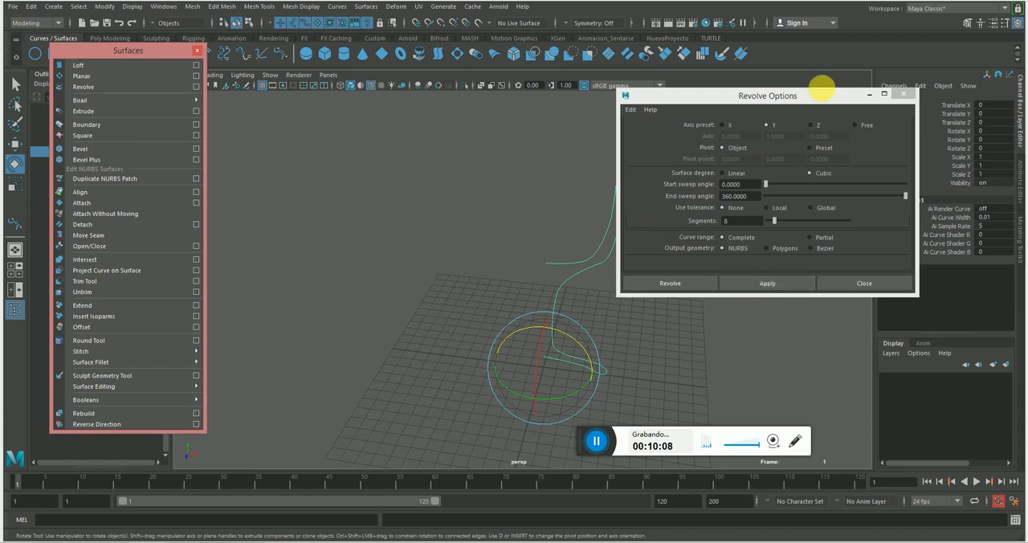
pyautogui.click(854, 282)
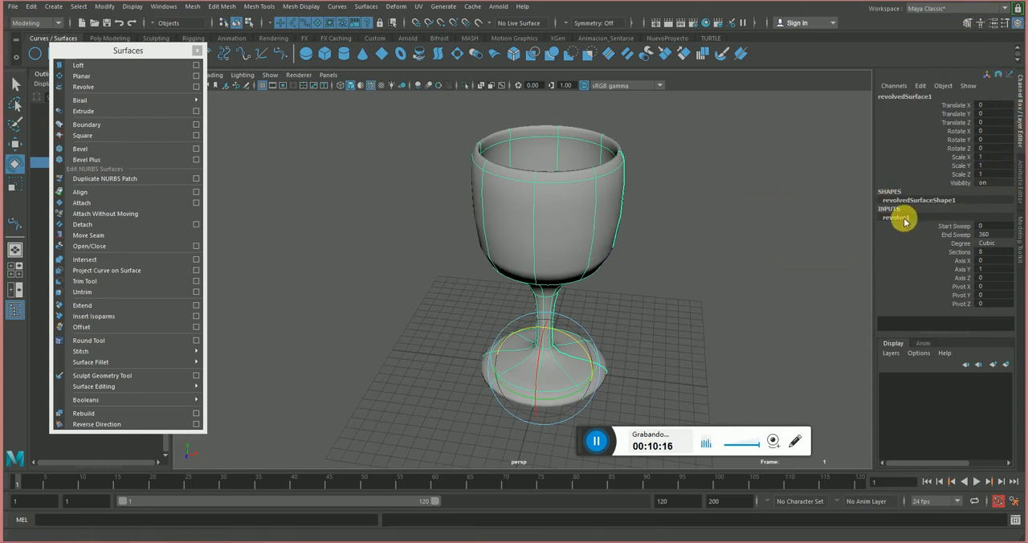
# Check the revolve node's history attributes and examine the wine glass in wireframe display from several angles.
pyautogui.click(1022, 193)
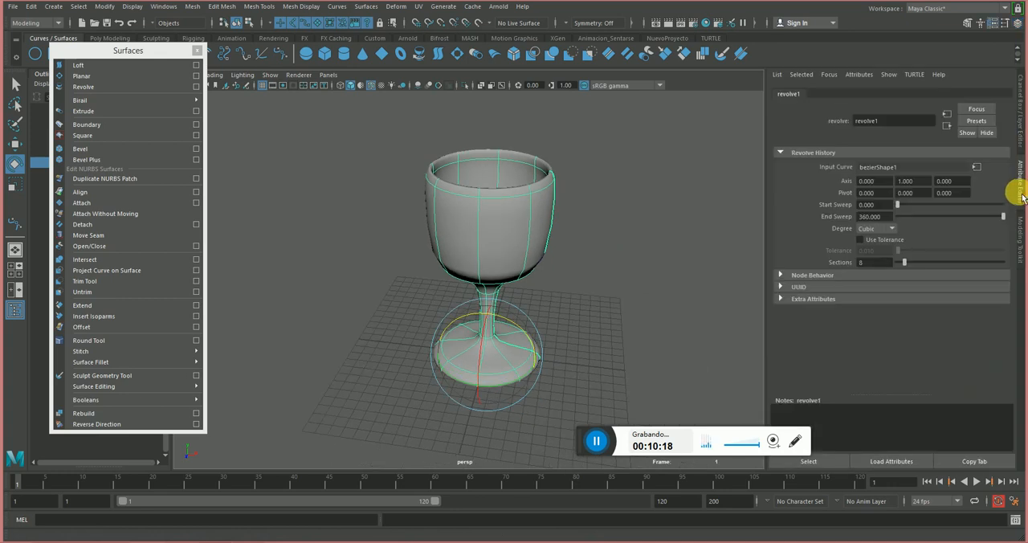
pyautogui.click(1021, 117)
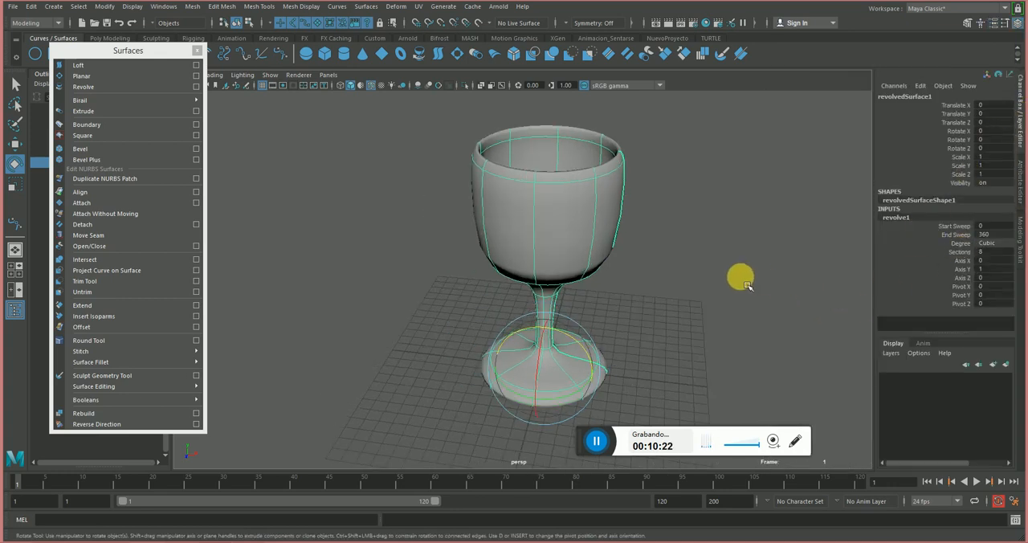
pyautogui.keyDown('alt'); pyautogui.moveTo(739, 276); pyautogui.dragTo(664, 219); pyautogui.keyUp('alt')
pyautogui.press('4')
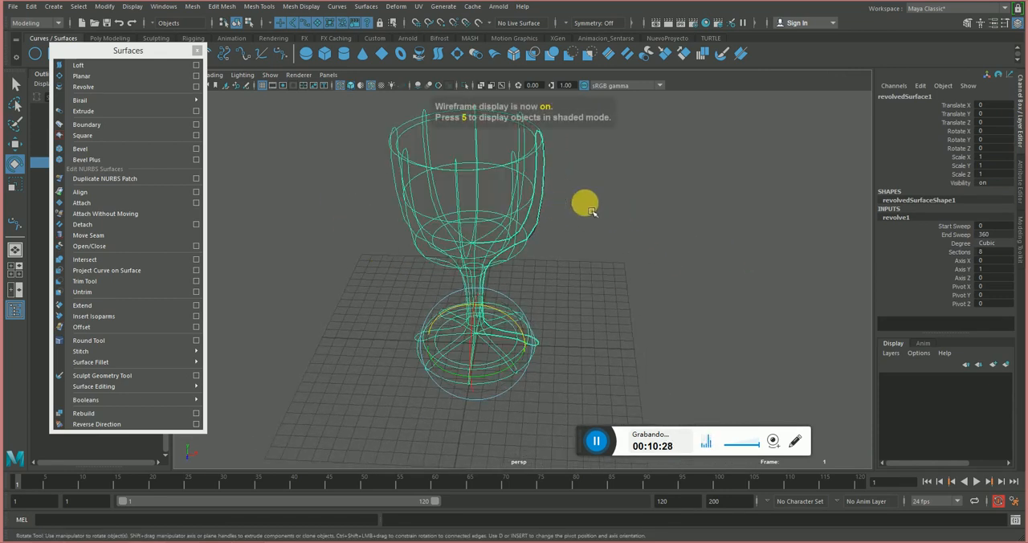
pyautogui.keyDown('alt'); pyautogui.moveTo(586, 204); pyautogui.dragTo(537, 170); pyautogui.keyUp('alt')
pyautogui.keyDown('alt'); pyautogui.moveTo(667, 181); pyautogui.dragTo(570, 177); pyautogui.keyUp('alt')
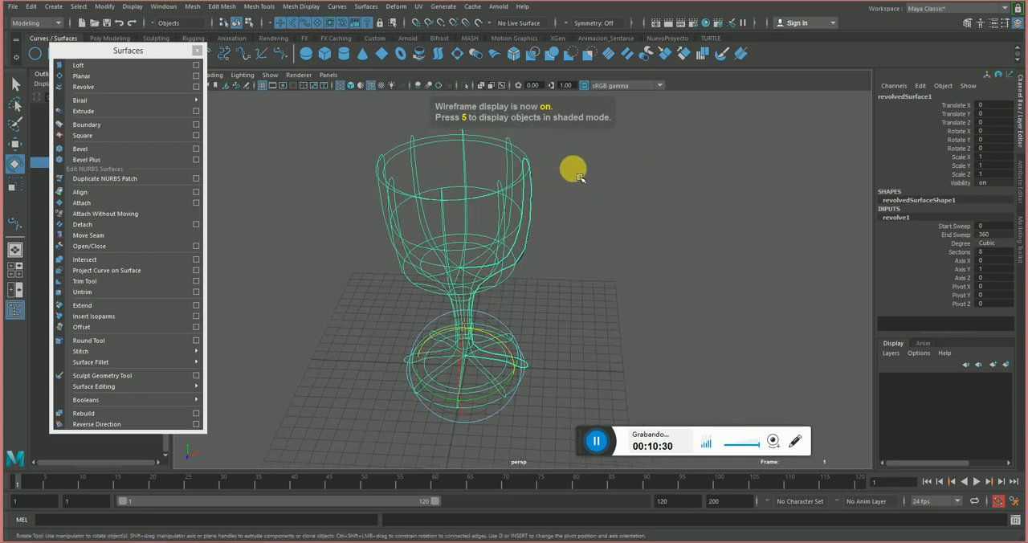
pyautogui.keyDown('alt'); pyautogui.moveTo(581, 179); pyautogui.dragTo(687, 207, button='right'); pyautogui.keyUp('alt')
pyautogui.keyDown('alt'); pyautogui.moveTo(688, 207); pyautogui.dragTo(545, 232); pyautogui.keyUp('alt')
pyautogui.click(599, 268)
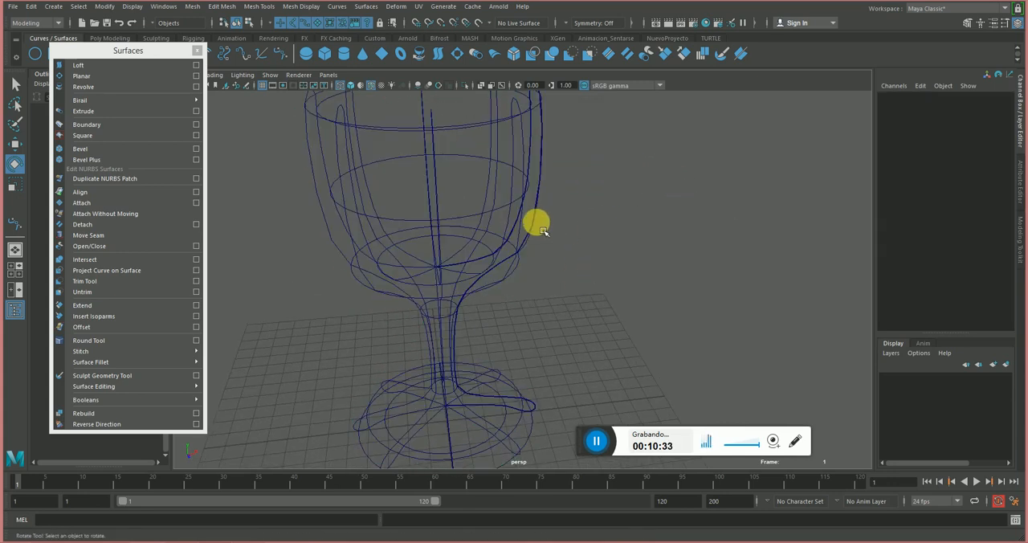
# Uncover the Outliner by moving the floating Surfaces list, select the bezier1 curve, and restore shaded display.
pyautogui.moveTo(161, 57); pyautogui.dragTo(290, 136)
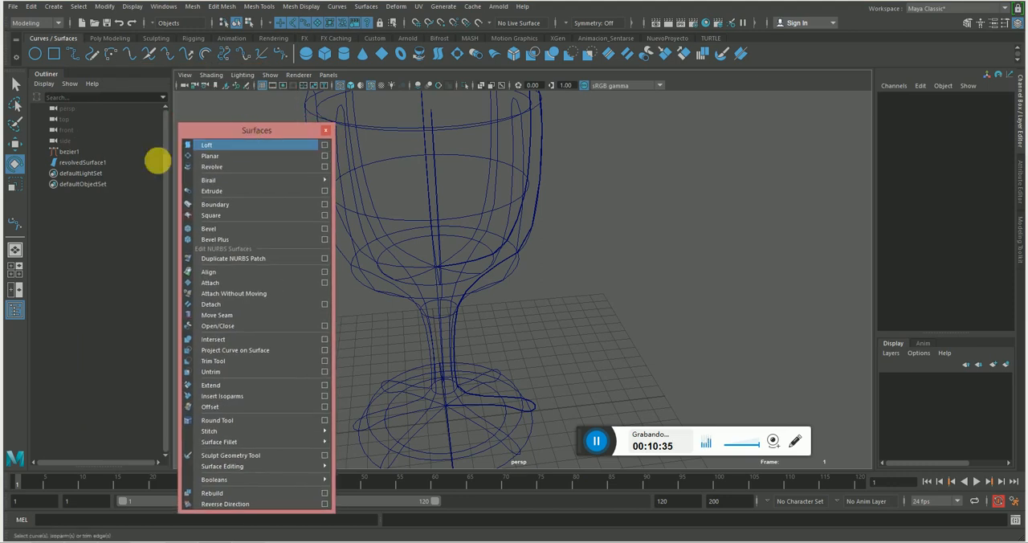
pyautogui.click(86, 154)
pyautogui.keyDown('alt'); pyautogui.moveTo(568, 206); pyautogui.dragTo(527, 104); pyautogui.keyUp('alt')
pyautogui.moveTo(633, 187)
pyautogui.keyDown('alt'); pyautogui.mouseDown()
pyautogui.moveTo(624, 164)
pyautogui.moveTo(623, 175)
pyautogui.mouseUp(); pyautogui.keyUp('alt')
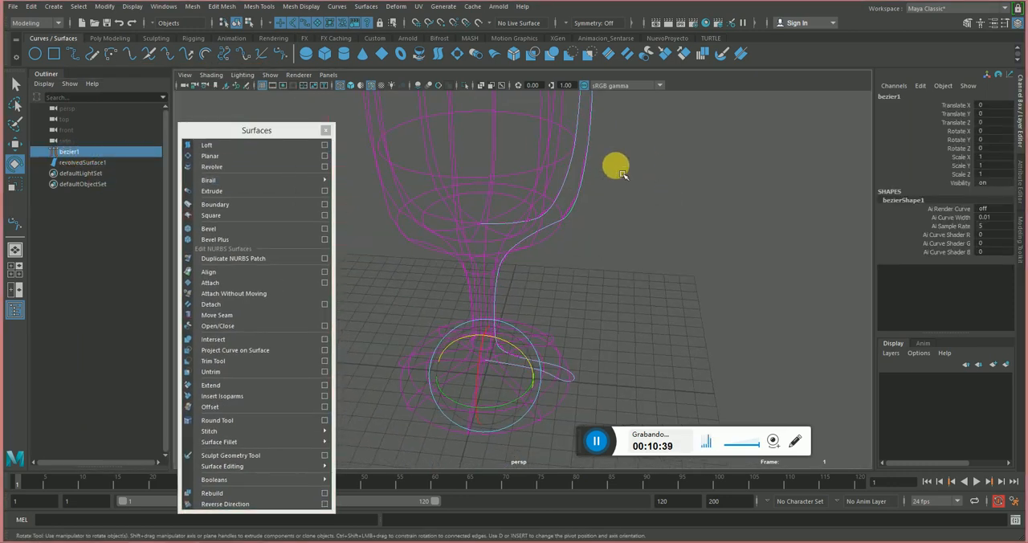
pyautogui.press('5')
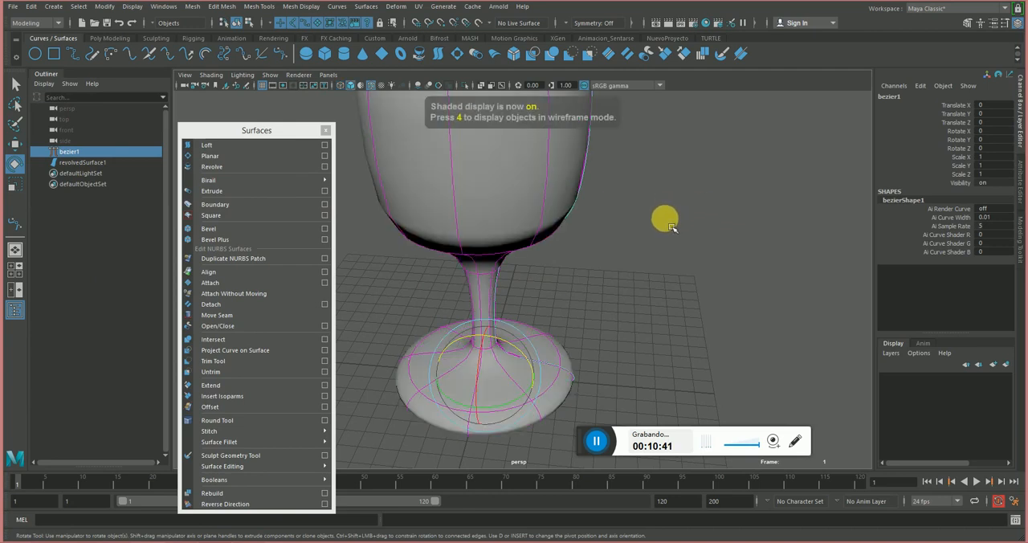
# Switch to wireframe display and reposition the profile curve's anchor point at the top of the glass stem.
pyautogui.keyDown('alt'); pyautogui.moveTo(711, 230); pyautogui.dragTo(711, 271); pyautogui.keyUp('alt')
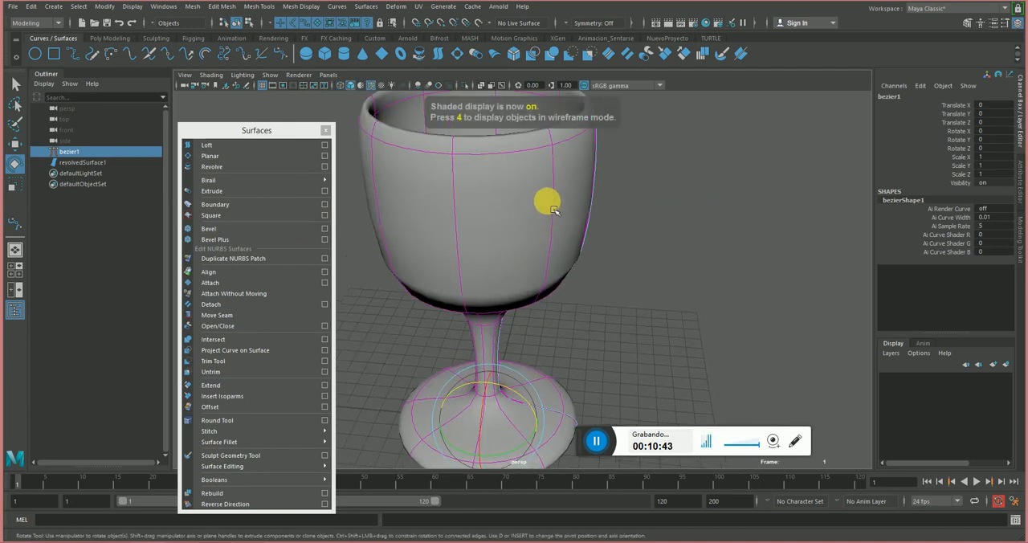
pyautogui.keyDown('alt'); pyautogui.moveTo(612, 244); pyautogui.dragTo(556, 247, button='right'); pyautogui.keyUp('alt')
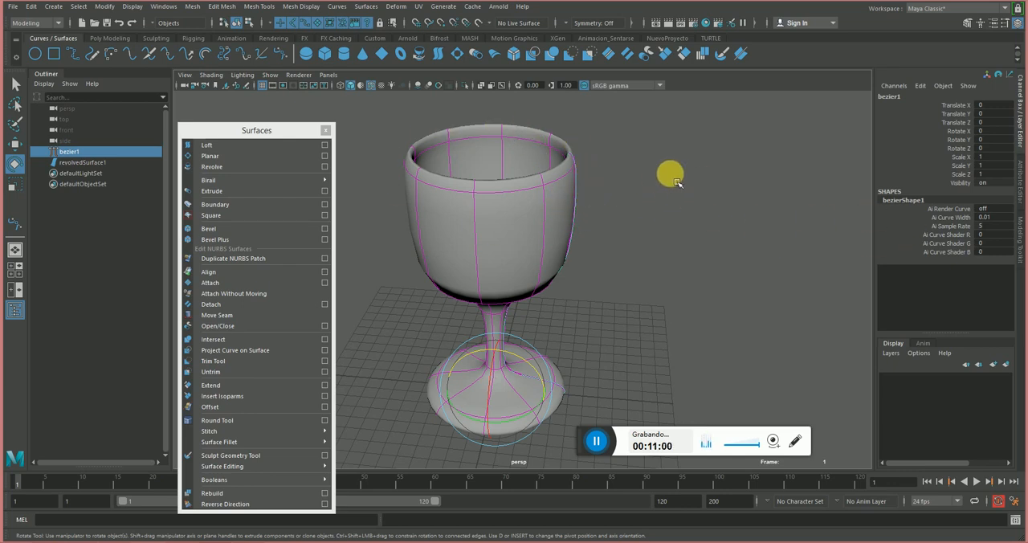
pyautogui.moveTo(695, 165); pyautogui.dragTo(631, 164, button='right')
pyautogui.keyDown('alt'); pyautogui.moveTo(594, 180); pyautogui.dragTo(612, 158); pyautogui.keyUp('alt')
pyautogui.moveTo(604, 227); pyautogui.dragTo(562, 252)
pyautogui.press('w')
pyautogui.press('4')
pyautogui.moveTo(569, 291); pyautogui.dragTo(518, 297)
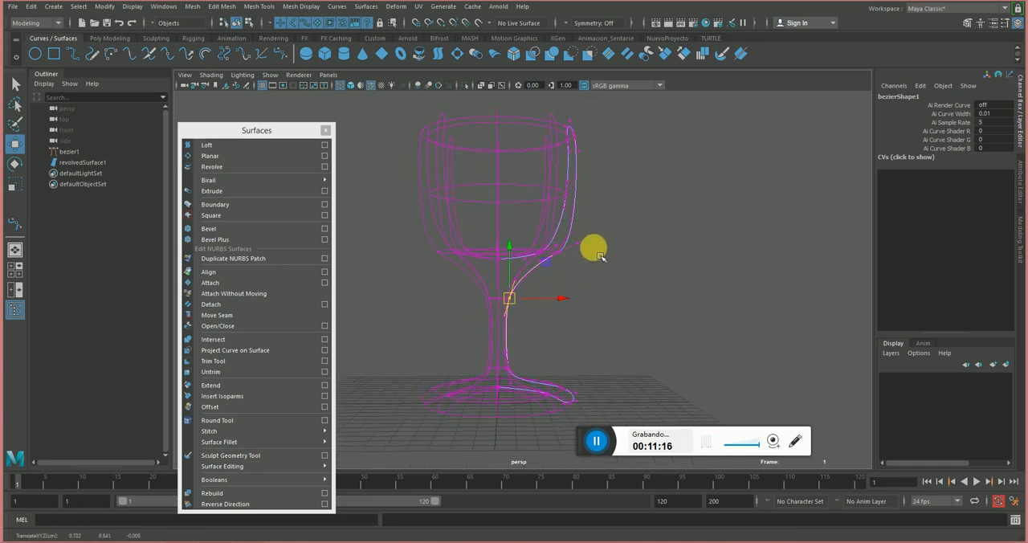
# Adjust the profile curve's anchor point on the bowl's lower outer edge to smooth the stem transition, and check the glass in shaded display.
pyautogui.moveTo(616, 222); pyautogui.dragTo(554, 283)
pyautogui.press('e')
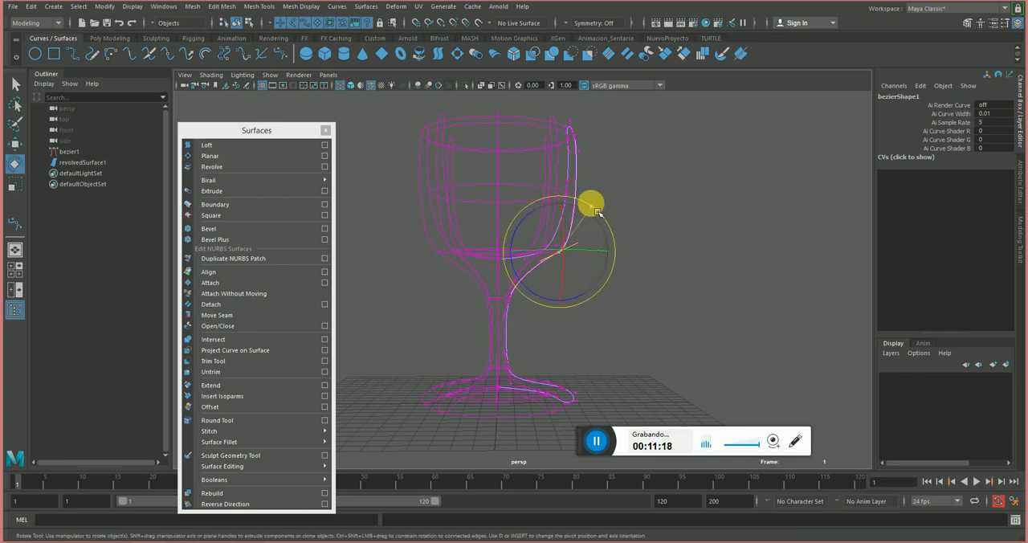
pyautogui.press('w')
pyautogui.moveTo(593, 228); pyautogui.dragTo(601, 211, button='middle')
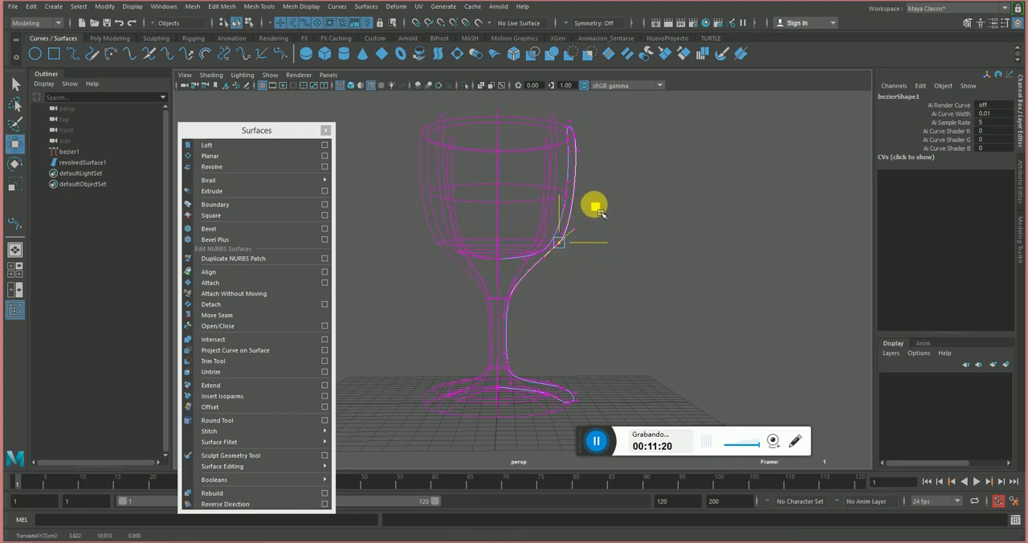
pyautogui.press('5')
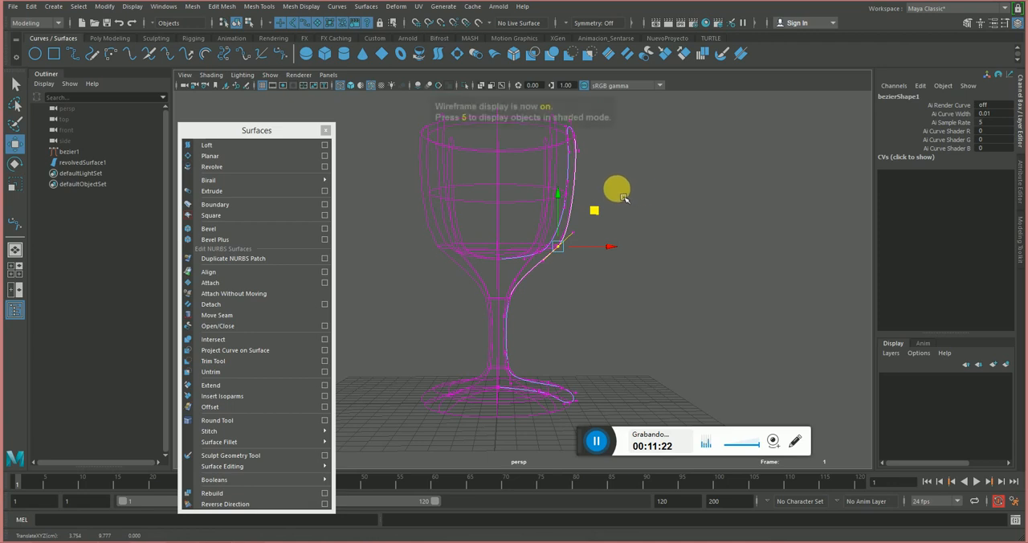
pyautogui.moveTo(674, 222)
pyautogui.keyDown('alt'); pyautogui.mouseDown()
pyautogui.moveTo(629, 218)
pyautogui.moveTo(640, 242)
pyautogui.moveTo(650, 237)
pyautogui.mouseUp(); pyautogui.keyUp('alt')
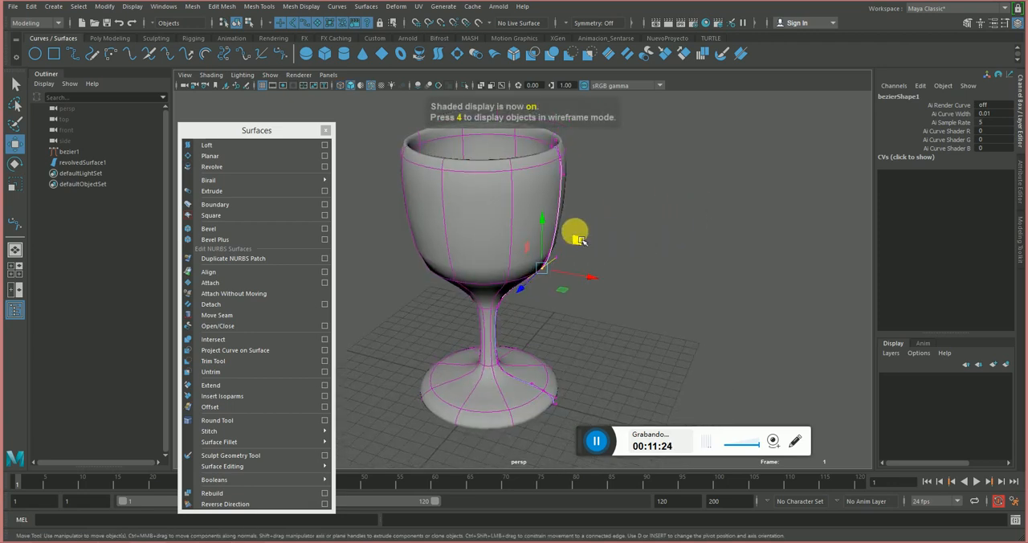
pyautogui.keyDown('alt'); pyautogui.moveTo(575, 232); pyautogui.dragTo(596, 230); pyautogui.keyUp('alt')
pyautogui.moveTo(509, 224); pyautogui.dragTo(531, 204, button='right')
pyautogui.keyDown('alt'); pyautogui.moveTo(531, 204); pyautogui.dragTo(523, 223); pyautogui.keyUp('alt')
pyautogui.keyDown('alt'); pyautogui.moveTo(620, 216); pyautogui.dragTo(604, 208); pyautogui.keyUp('alt')
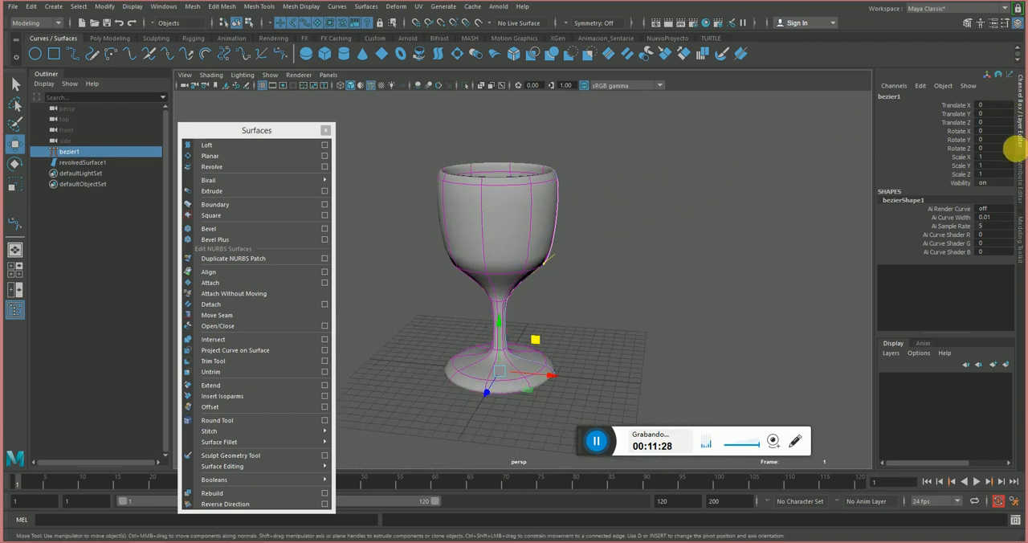
# Set the revolve's End Sweep to 180 on the wine glass surface, inspect the half glass, and restore the sweep to 360.
pyautogui.click(569, 218)
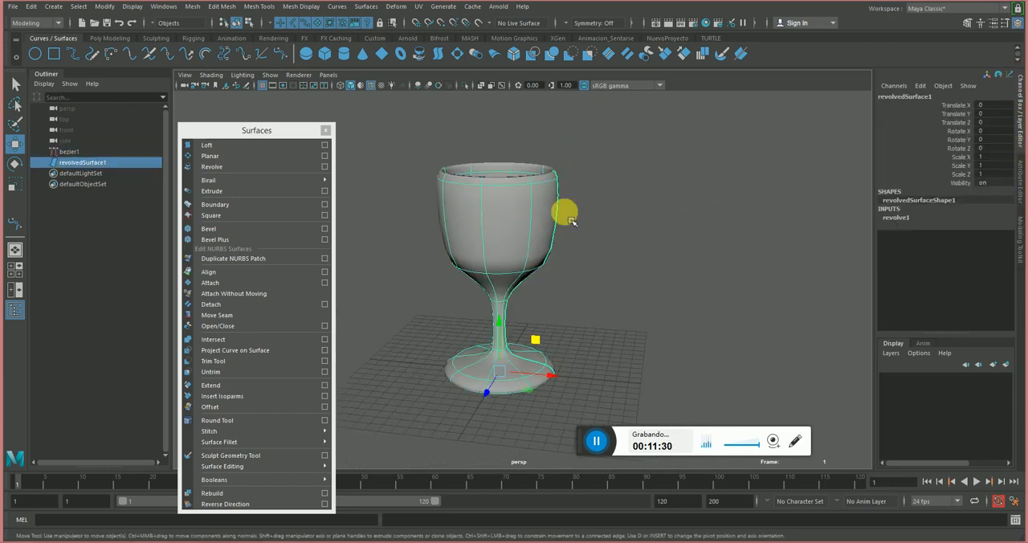
pyautogui.click(888, 219)
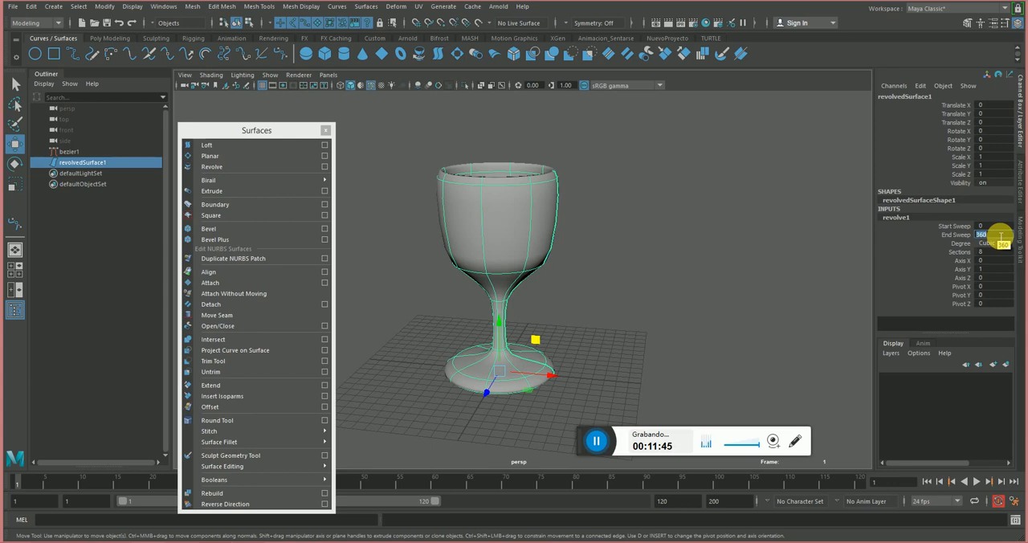
pyautogui.press('Return')
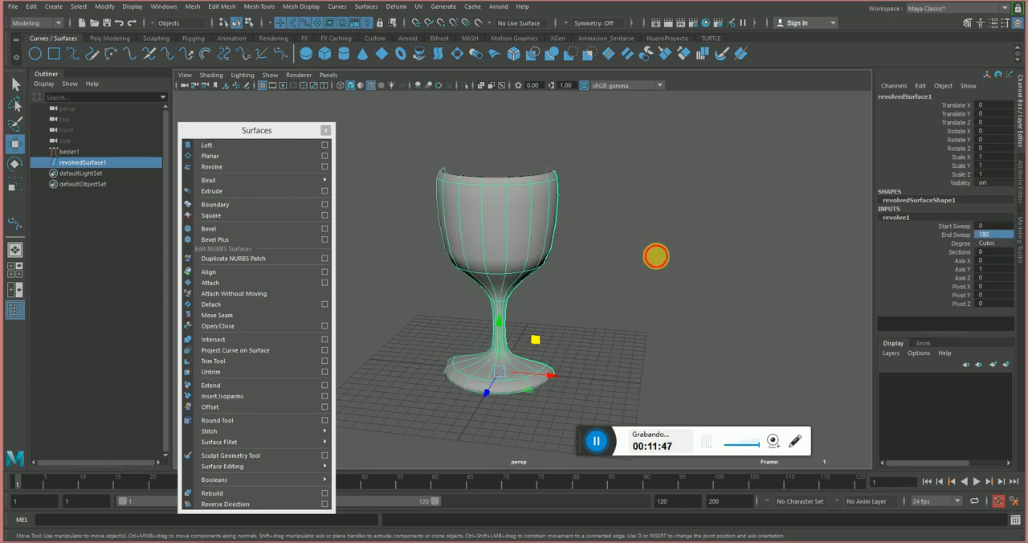
pyautogui.keyDown('alt'); pyautogui.moveTo(656, 259); pyautogui.dragTo(689, 235); pyautogui.keyUp('alt')
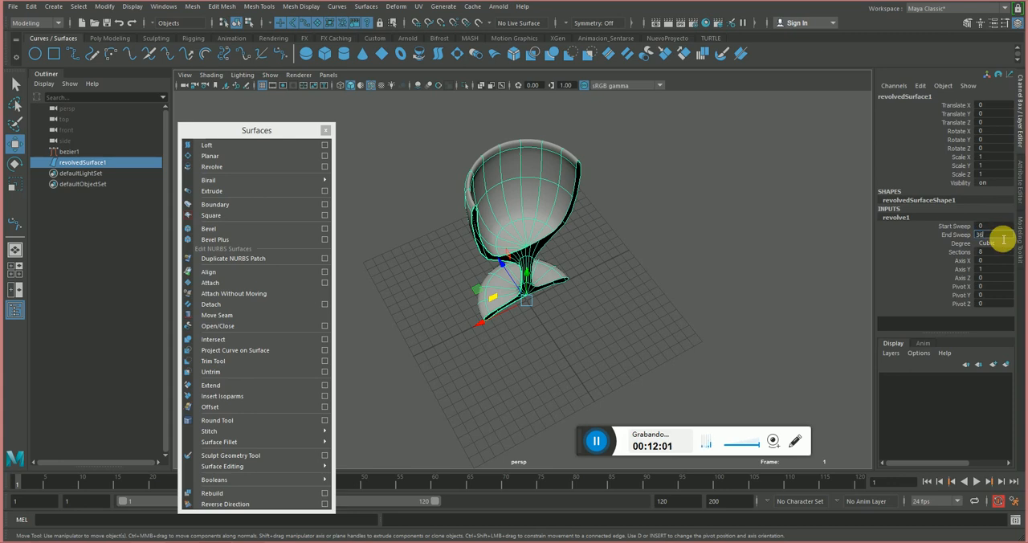
pyautogui.press('Return')
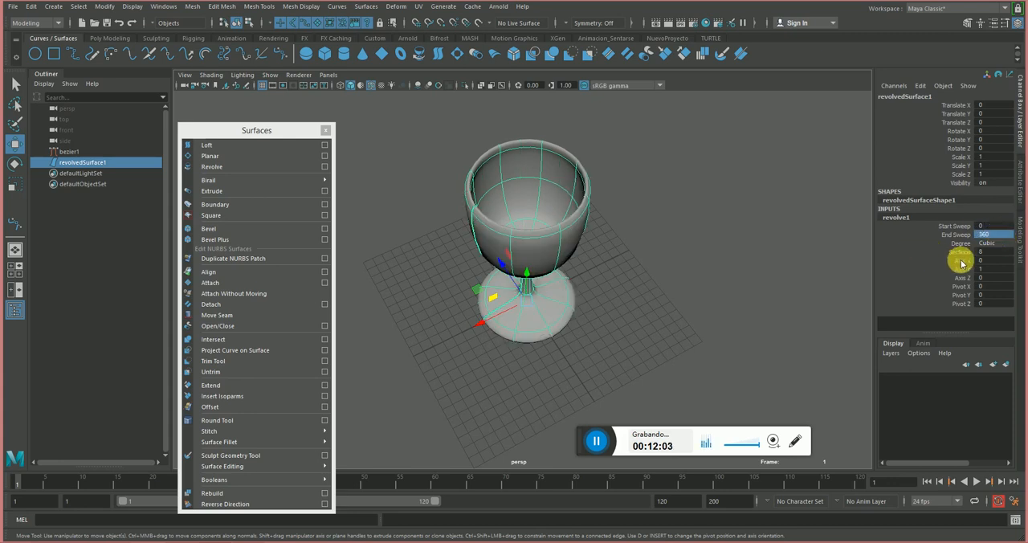
# Set the wine glass revolve's Sections to 12 and inspect the denser surface with nothing selected.
pyautogui.click(990, 253)
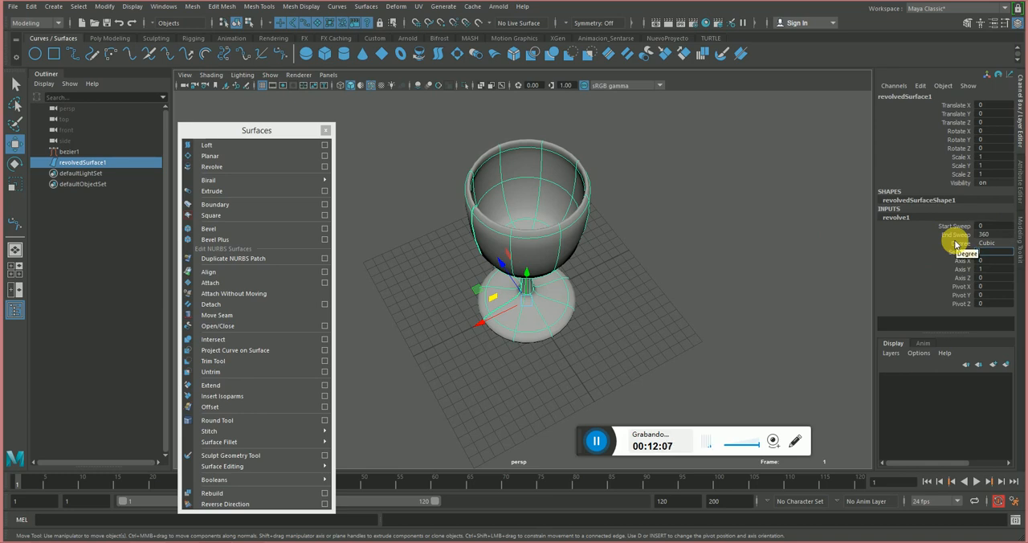
pyautogui.write('12')
pyautogui.press('Return')
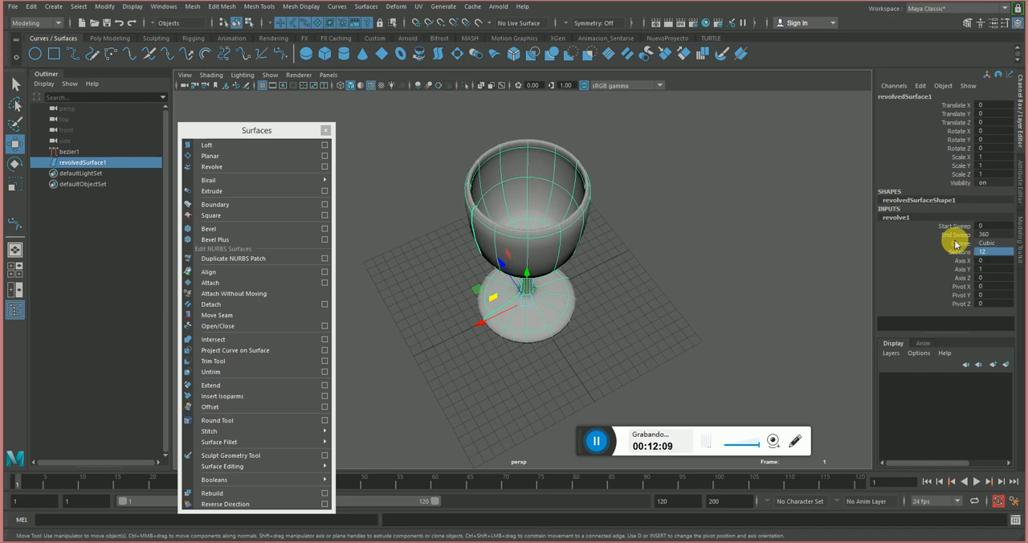
pyautogui.moveTo(673, 260)
pyautogui.keyDown('alt'); pyautogui.mouseDown()
pyautogui.moveTo(726, 194)
pyautogui.moveTo(684, 251)
pyautogui.mouseUp(); pyautogui.keyUp('alt')
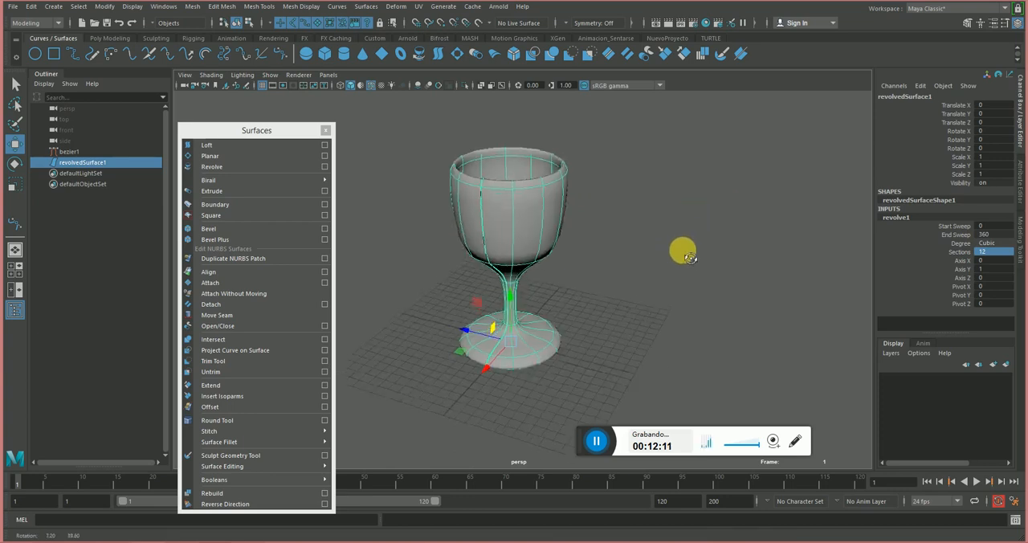
pyautogui.click(683, 251)
pyautogui.keyDown('alt'); pyautogui.moveTo(503, 236); pyautogui.dragTo(543, 230, button='right'); pyautogui.keyUp('alt')
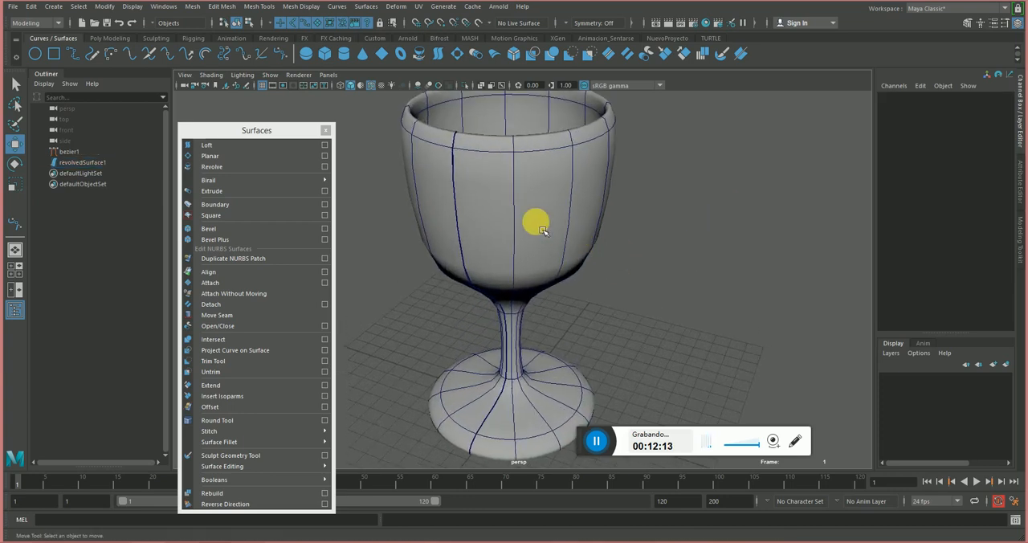
# Insert a horizontal isoparm around the lower part of the bowl, at U parameter about 6.281.
pyautogui.click(543, 231)
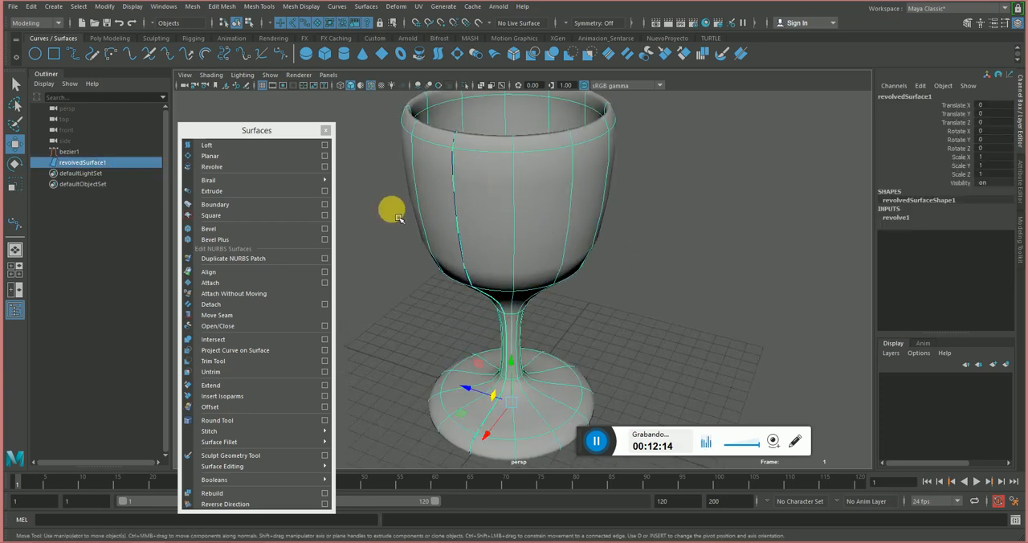
pyautogui.keyDown('alt'); pyautogui.moveTo(488, 206); pyautogui.dragTo(509, 199); pyautogui.keyUp('alt')
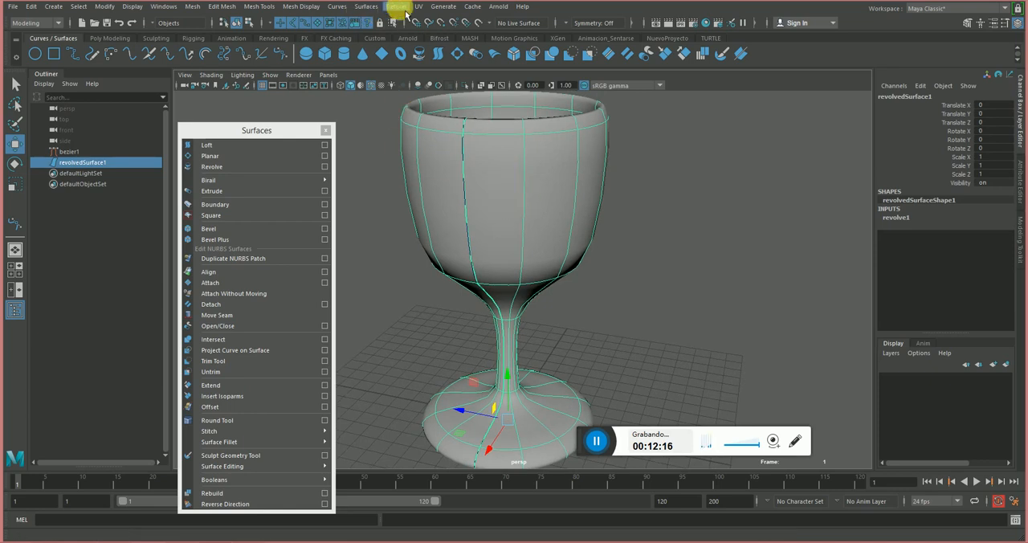
pyautogui.rightClick(526, 222)
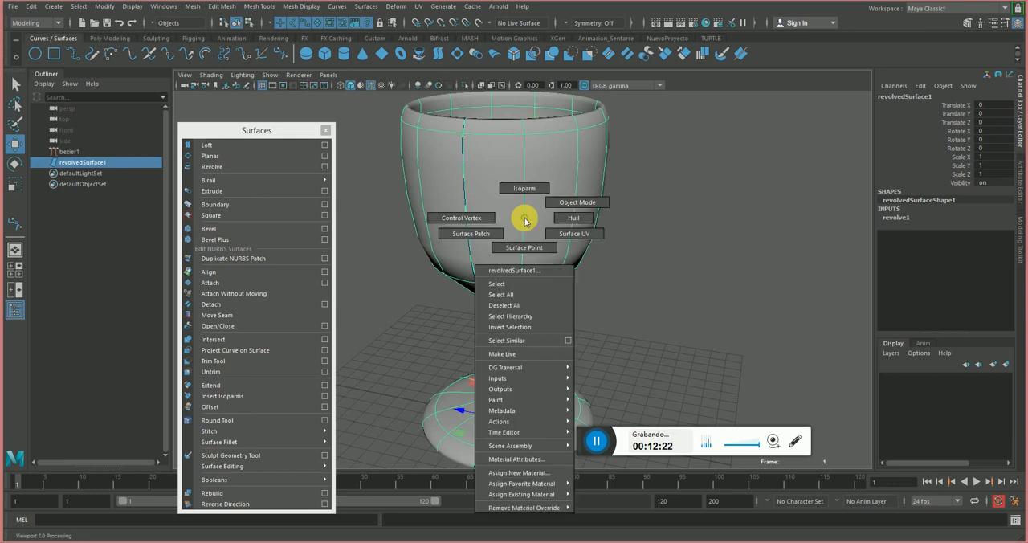
pyautogui.click(531, 167)
pyautogui.moveTo(555, 142); pyautogui.dragTo(541, 257)
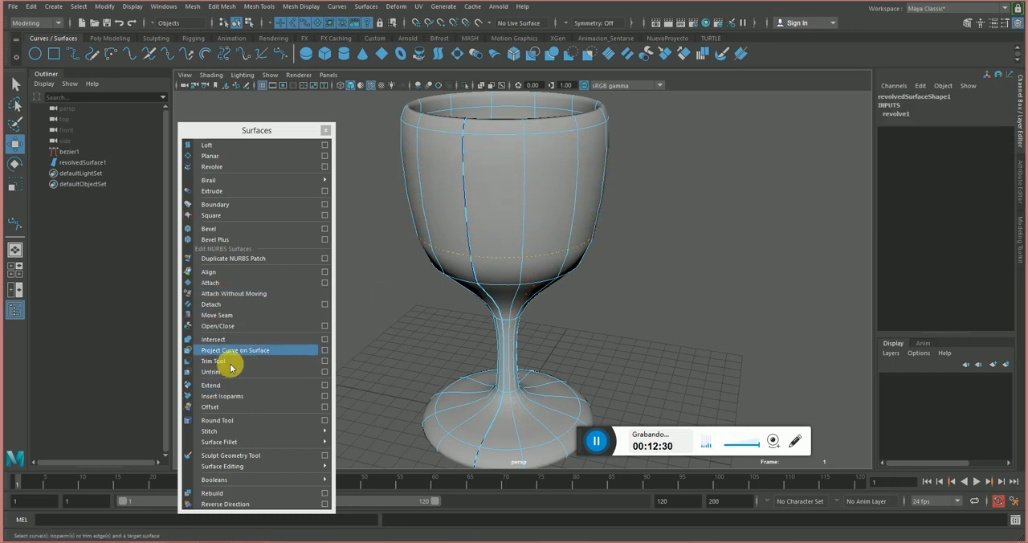
pyautogui.click(234, 395)
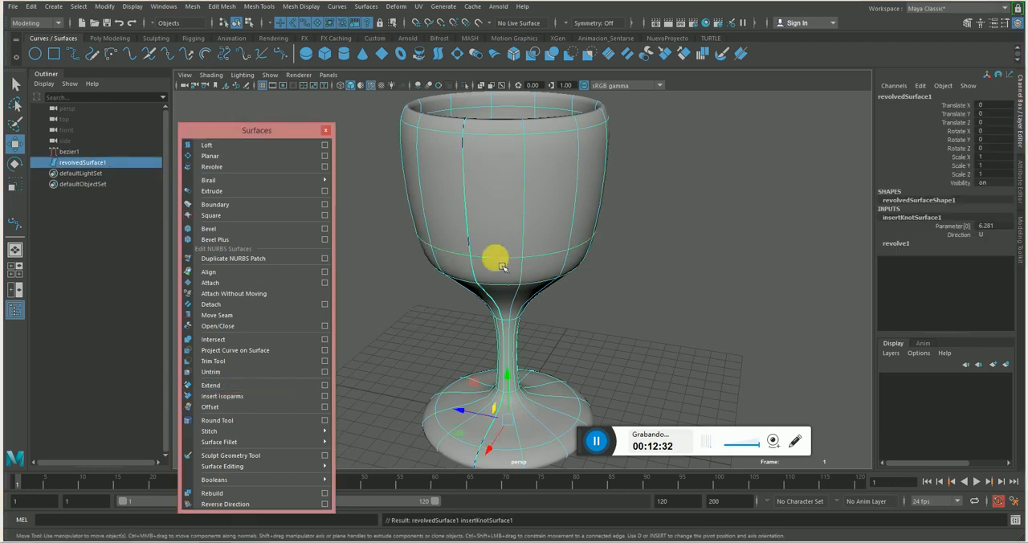
# Insert a second horizontal isoparm around the middle of the bowl, at U parameter about 6.586.
pyautogui.keyDown('alt'); pyautogui.moveTo(486, 220); pyautogui.dragTo(537, 241); pyautogui.keyUp('alt')
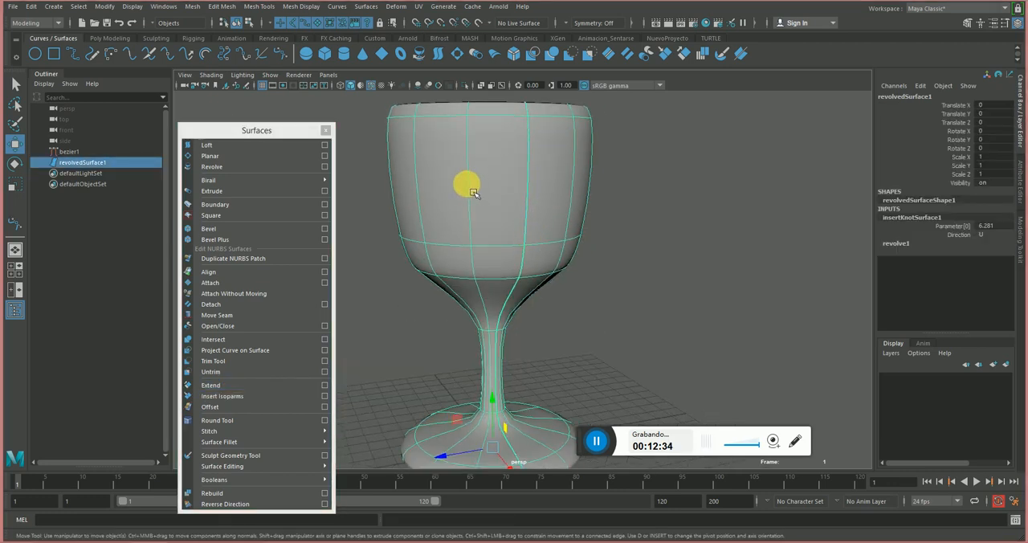
pyautogui.click(494, 149)
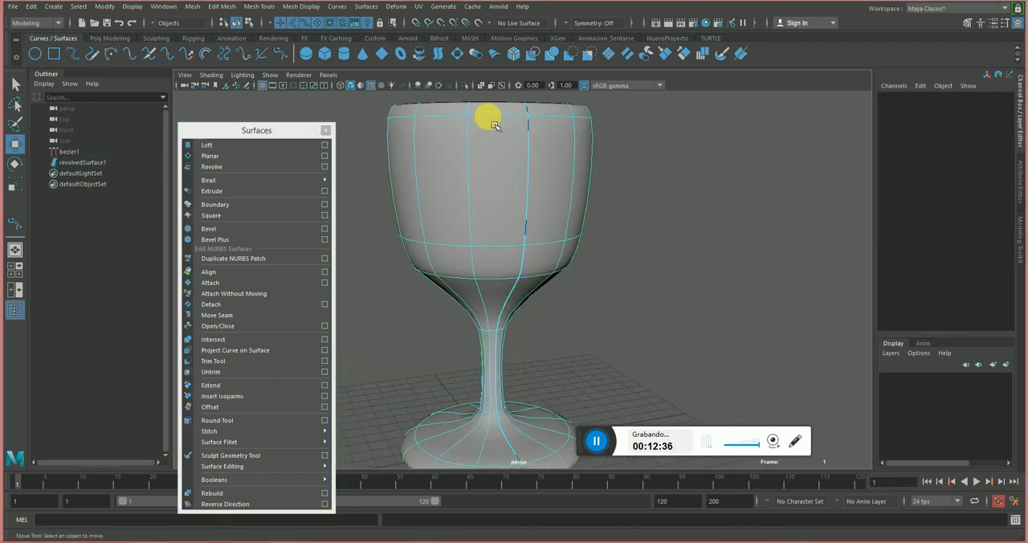
pyautogui.moveTo(494, 125); pyautogui.dragTo(555, 190)
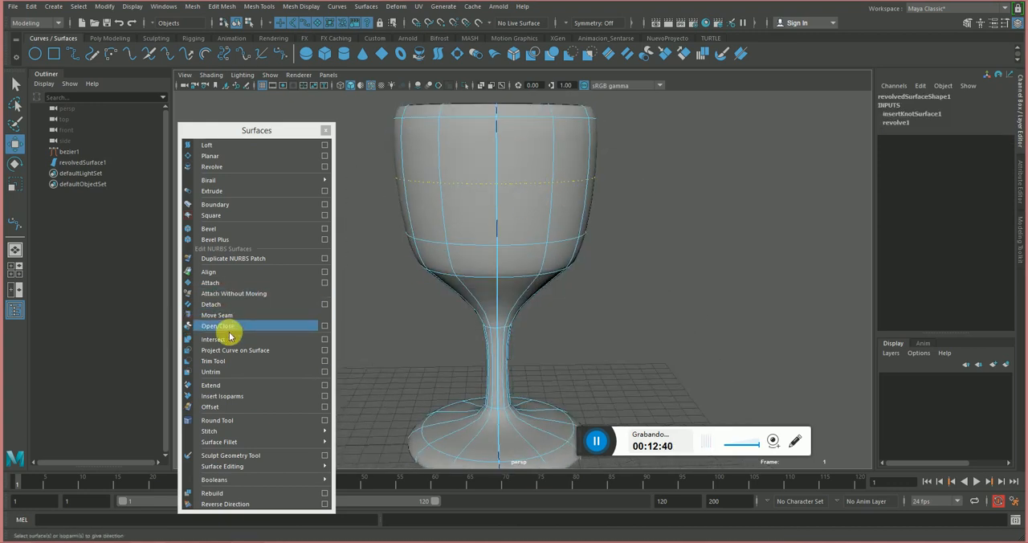
pyautogui.click(214, 396)
# Mark a lengthwise isoparm position running down the bowl, stem and base, and examine the wine glass from several angles.
pyautogui.keyDown('alt'); pyautogui.moveTo(482, 307); pyautogui.dragTo(593, 267); pyautogui.keyUp('alt')
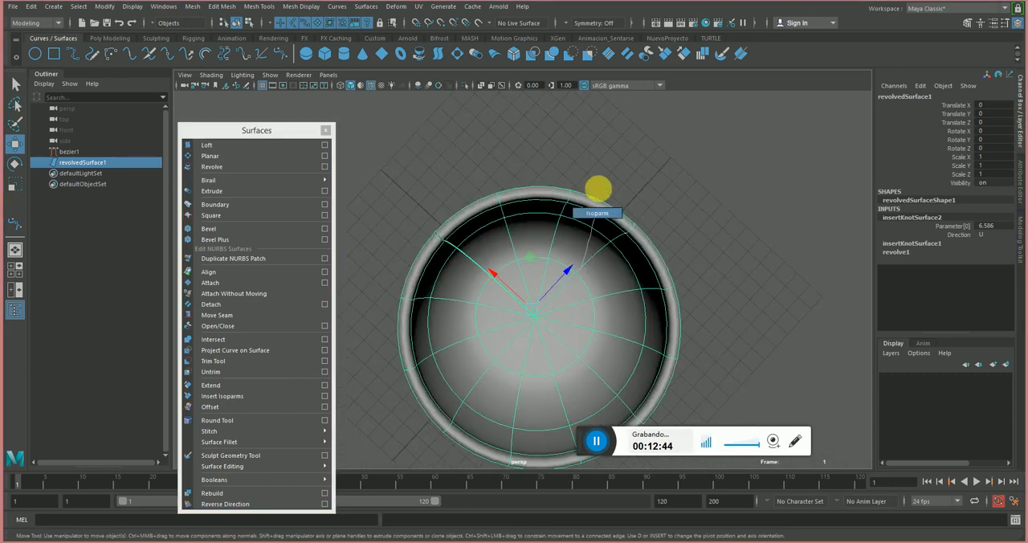
pyautogui.click(597, 190)
pyautogui.keyDown('alt'); pyautogui.moveTo(597, 189); pyautogui.dragTo(537, 165); pyautogui.keyUp('alt')
pyautogui.keyDown('alt'); pyautogui.moveTo(489, 251); pyautogui.dragTo(528, 258); pyautogui.keyUp('alt')
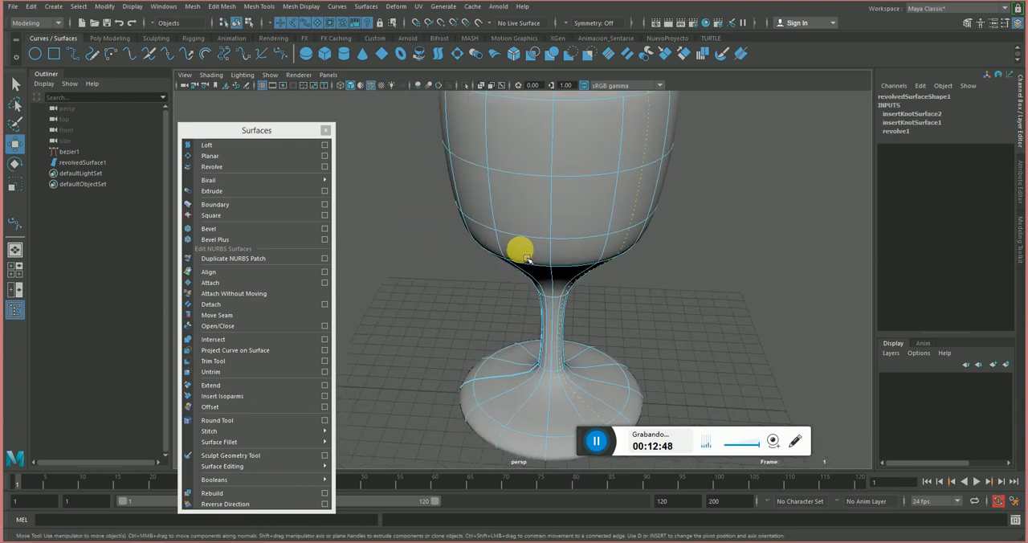
pyautogui.moveTo(558, 201); pyautogui.dragTo(486, 207, button='right')
pyautogui.moveTo(530, 240); pyautogui.dragTo(644, 180, button='right')
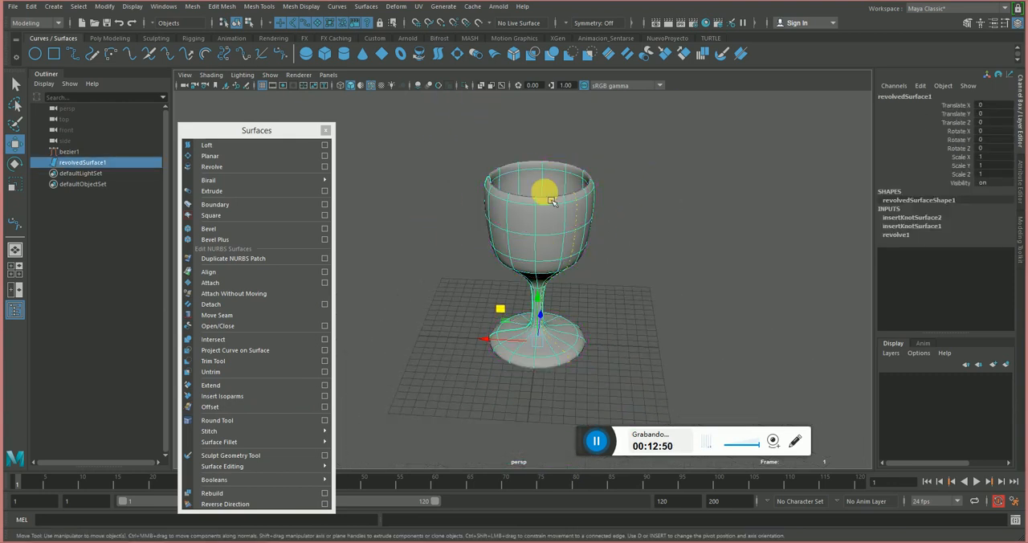
pyautogui.keyDown('alt'); pyautogui.moveTo(505, 218); pyautogui.dragTo(734, 293, button='right'); pyautogui.keyUp('alt')
pyautogui.keyDown('alt'); pyautogui.moveTo(734, 294); pyautogui.dragTo(589, 181); pyautogui.keyUp('alt')
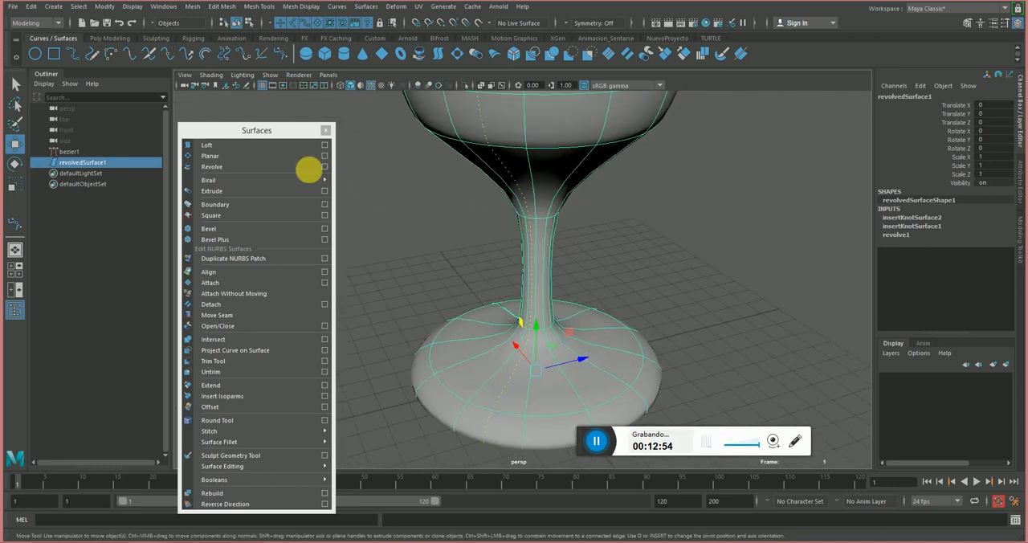
pyautogui.press('f')
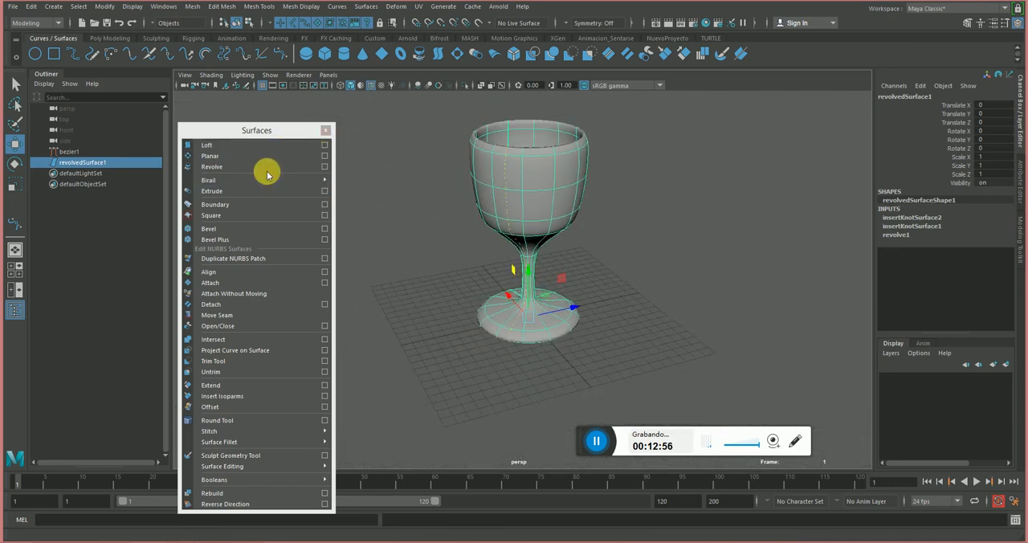
# Close the floating Surfaces list and delete the wine glass surface together with its profile curve.
pyautogui.click(323, 132)
pyautogui.click(650, 172)
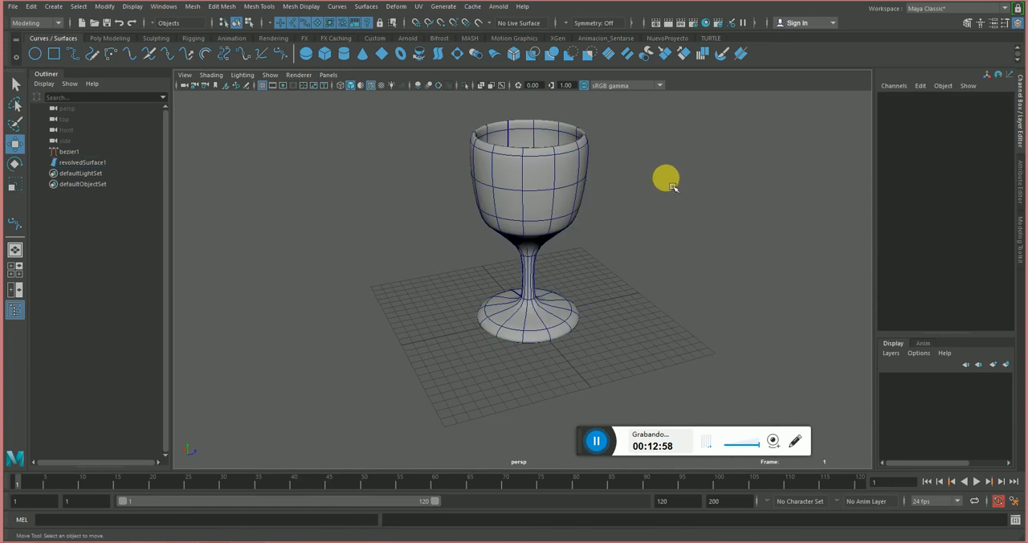
pyautogui.moveTo(713, 148); pyautogui.dragTo(305, 245)
pyautogui.press('Delete')
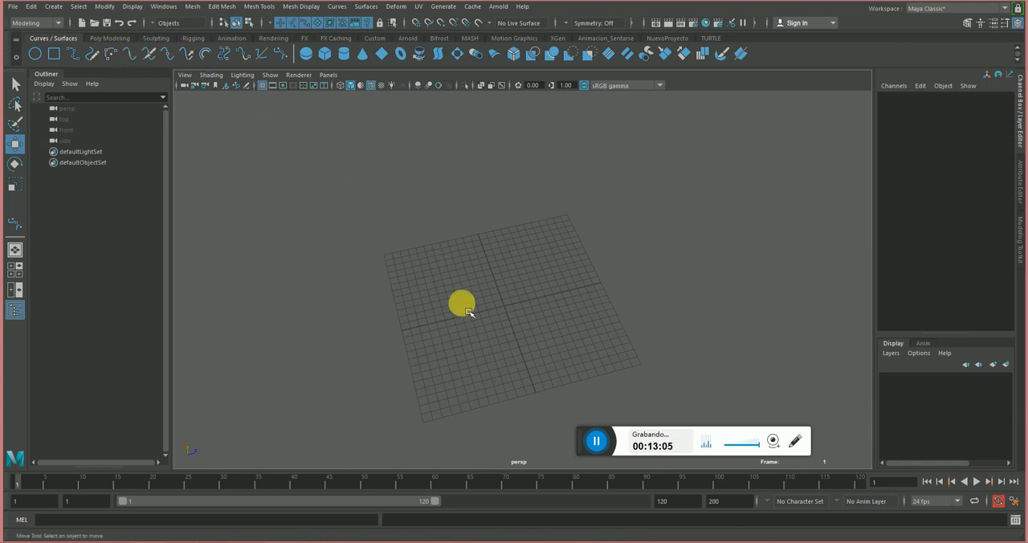
# Draw a wavy five-point Bezier curve from left to right in the front view.
pyautogui.keyDown('alt'); pyautogui.moveTo(461, 303); pyautogui.dragTo(474, 233); pyautogui.keyUp('alt')
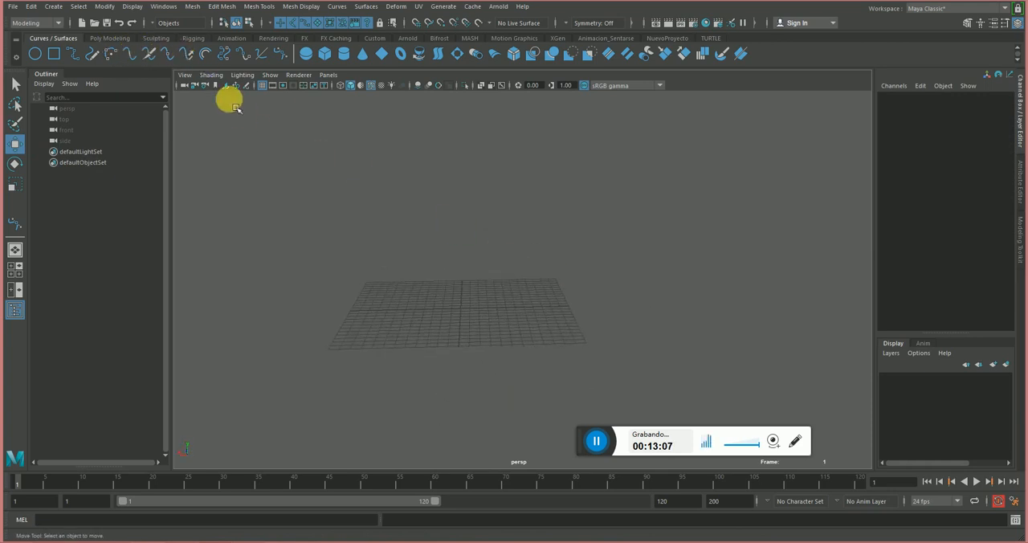
pyautogui.press('space')
pyautogui.moveTo(349, 176); pyautogui.dragTo(463, 248)
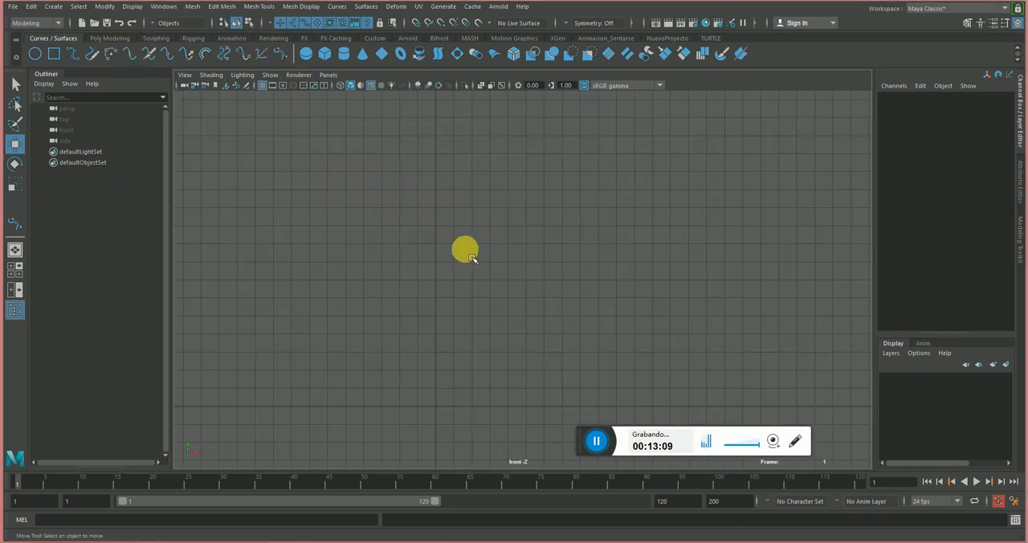
pyautogui.click(275, 56)
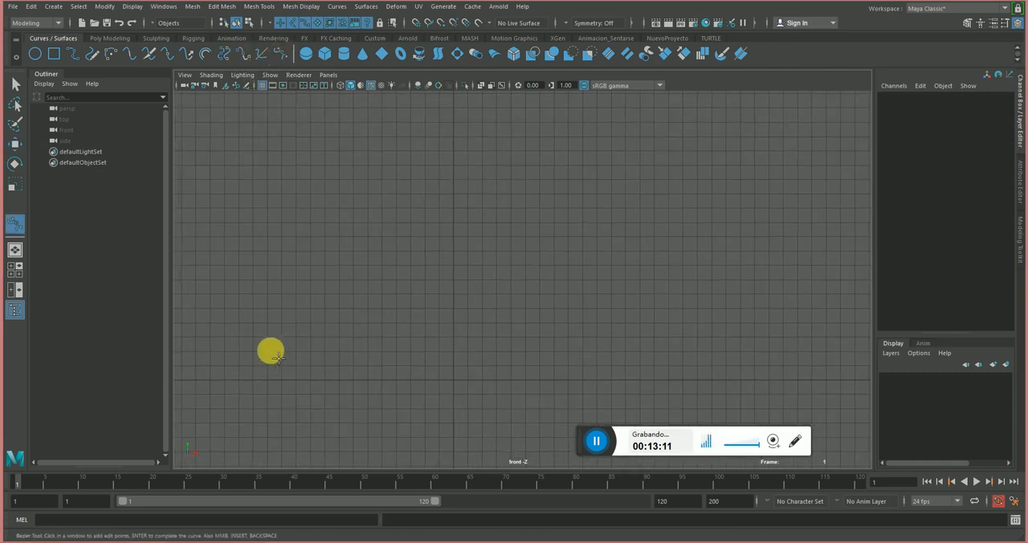
pyautogui.click(229, 385)
pyautogui.click(327, 330)
pyautogui.moveTo(343, 338); pyautogui.dragTo(356, 340)
pyautogui.click(459, 351)
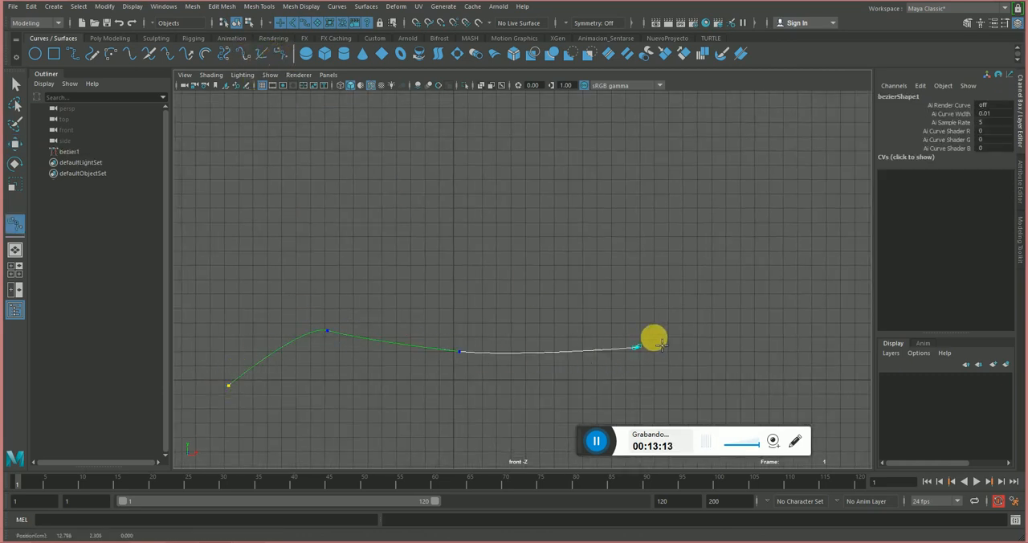
pyautogui.click(637, 347)
pyautogui.moveTo(758, 282); pyautogui.dragTo(800, 297)
# Finish the front-view curve, view it in perspective and delete it.
pyautogui.press('space')
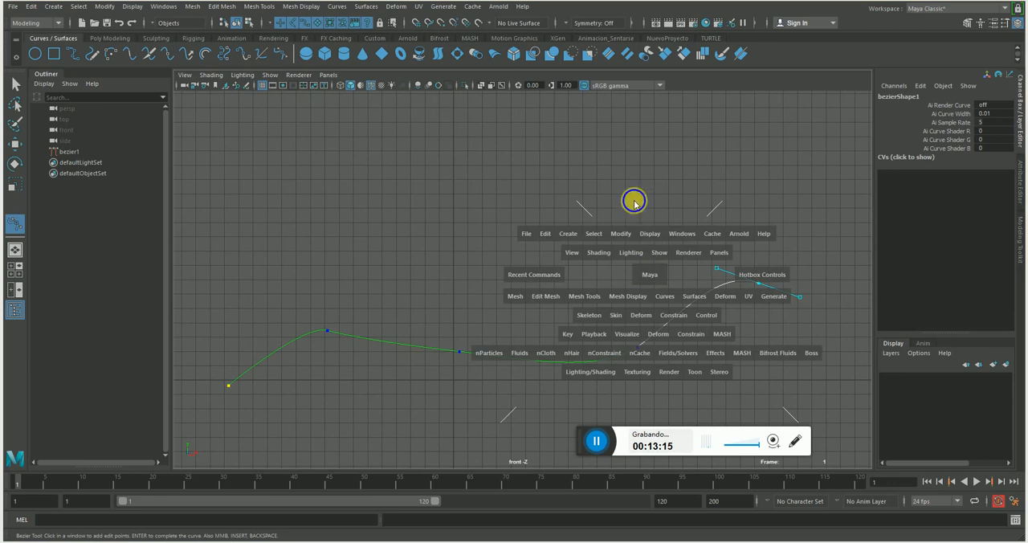
pyautogui.moveTo(633, 202); pyautogui.dragTo(622, 176)
pyautogui.press('w')
pyautogui.keyDown('alt'); pyautogui.moveTo(637, 232); pyautogui.dragTo(340, 257); pyautogui.keyUp('alt')
pyautogui.press('Delete')
# Draw a four-point Bezier curve across the top view, with smooth handles on the inner anchors.
pyautogui.press('space')
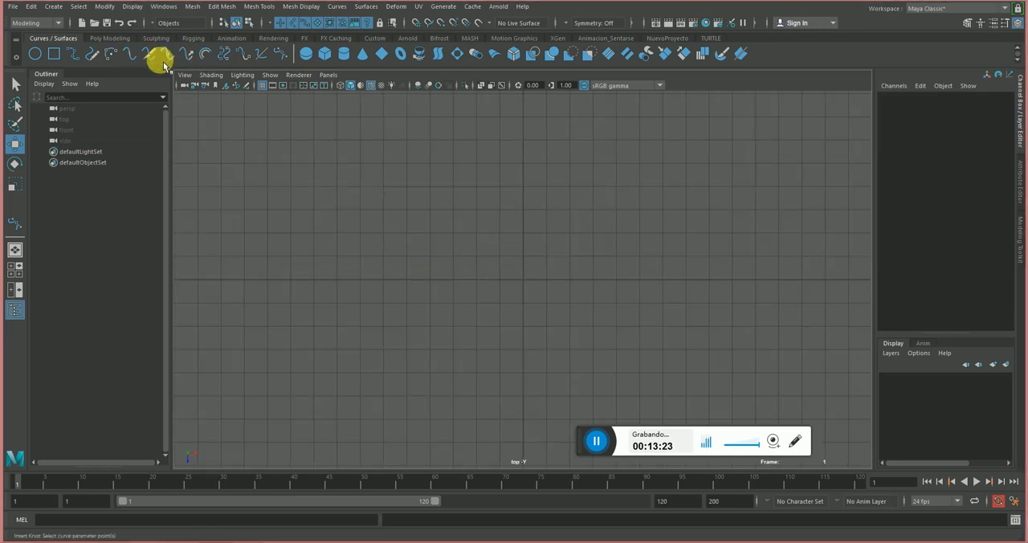
pyautogui.click(280, 53)
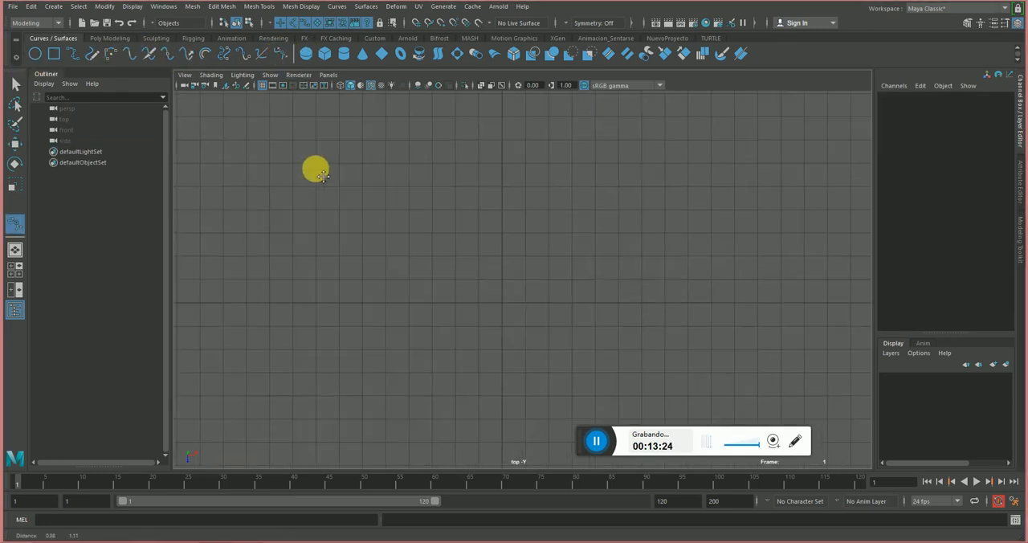
pyautogui.click(216, 314)
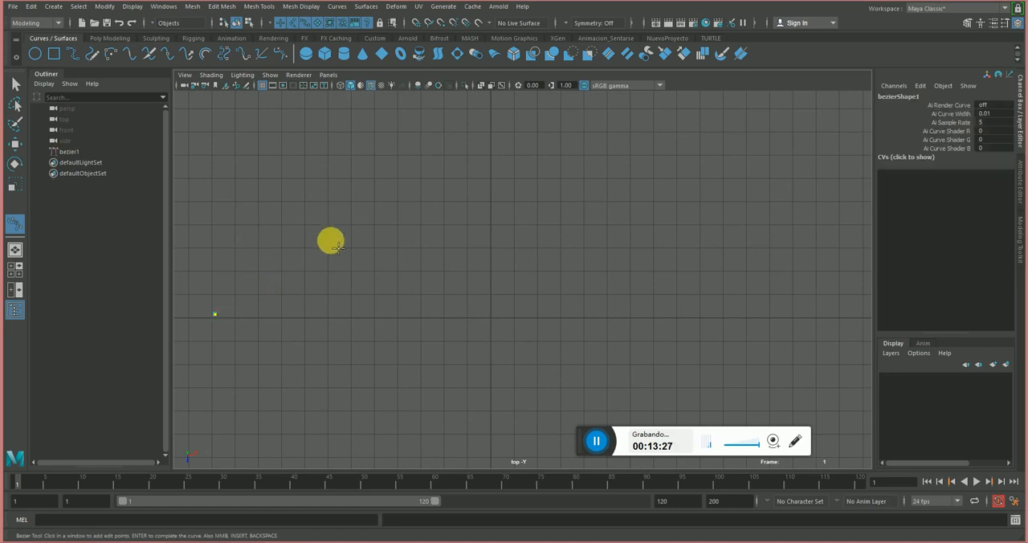
pyautogui.moveTo(342, 231); pyautogui.dragTo(400, 216)
pyautogui.moveTo(553, 221); pyautogui.dragTo(601, 226)
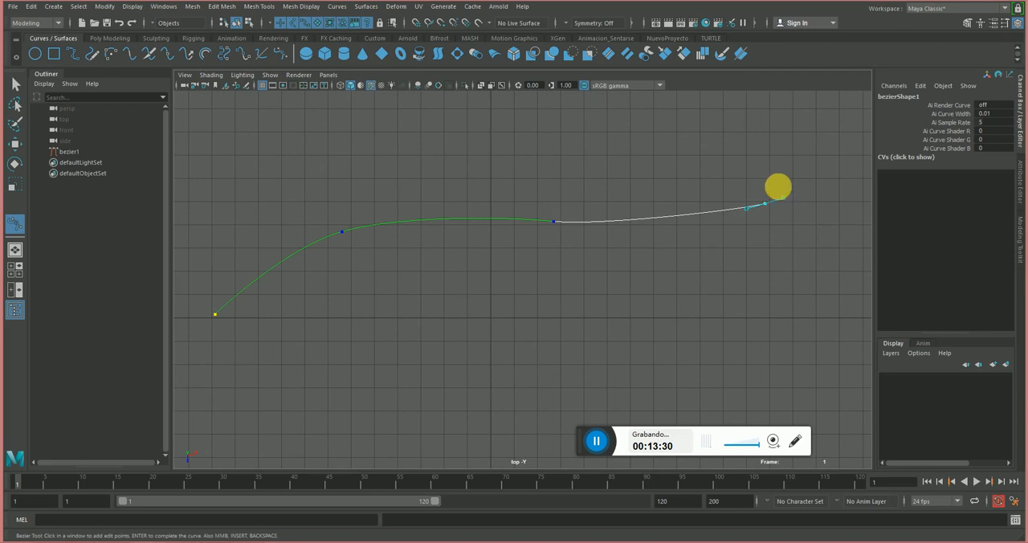
# Complete the top-view curve, inspect it in perspective and delete it.
pyautogui.press('w')
pyautogui.press('space')
pyautogui.moveTo(705, 174); pyautogui.dragTo(691, 115)
pyautogui.keyDown('alt'); pyautogui.moveTo(555, 210); pyautogui.dragTo(644, 235); pyautogui.keyUp('alt')
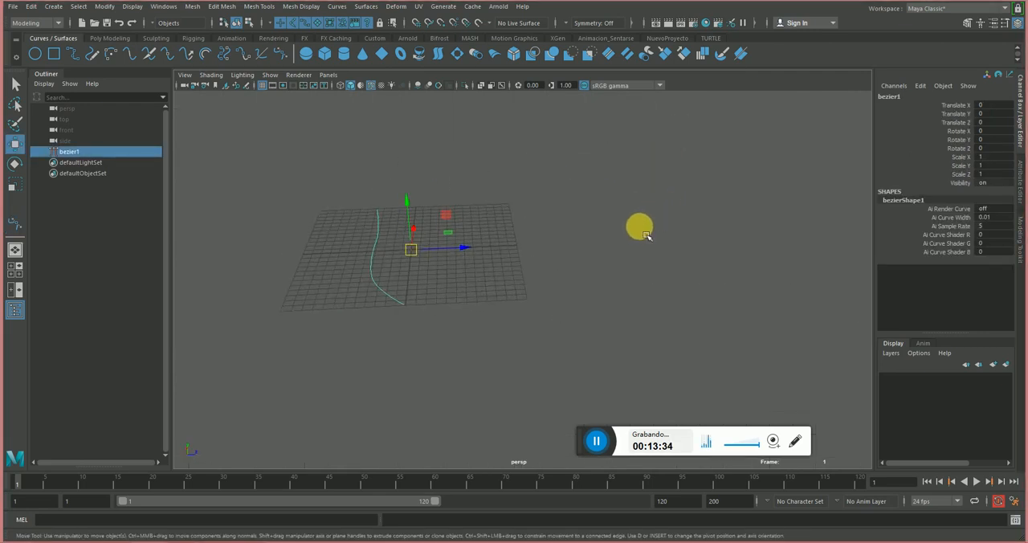
pyautogui.press('Delete')
# Draw and complete a wavy four-point Bezier curve above the grid in the side view.
pyautogui.press('space')
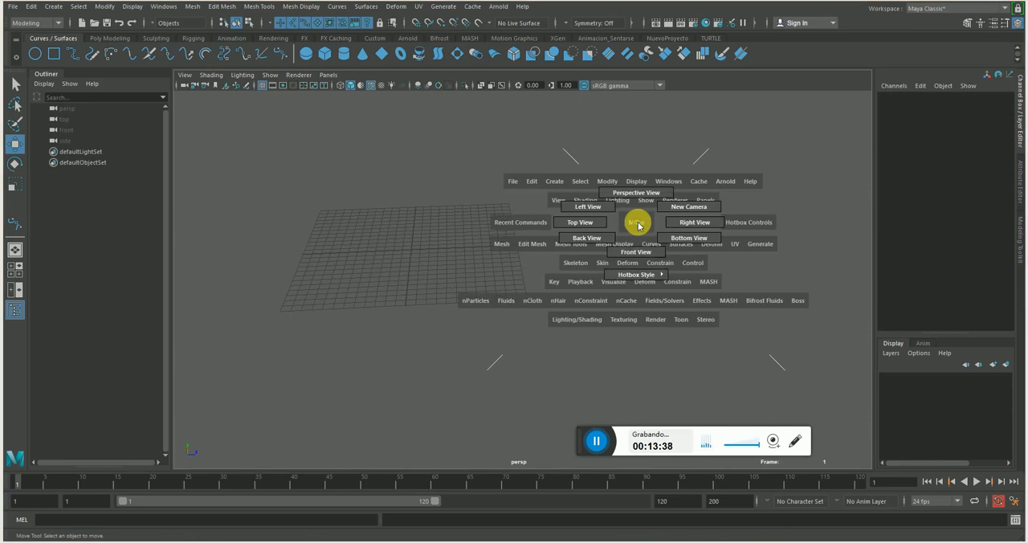
pyautogui.moveTo(639, 226); pyautogui.dragTo(695, 222)
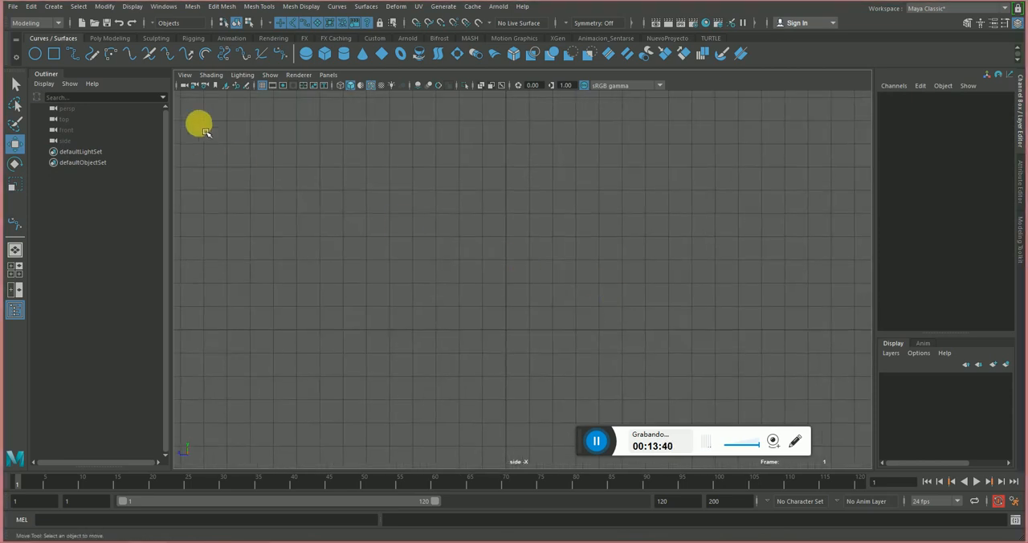
pyautogui.click(279, 53)
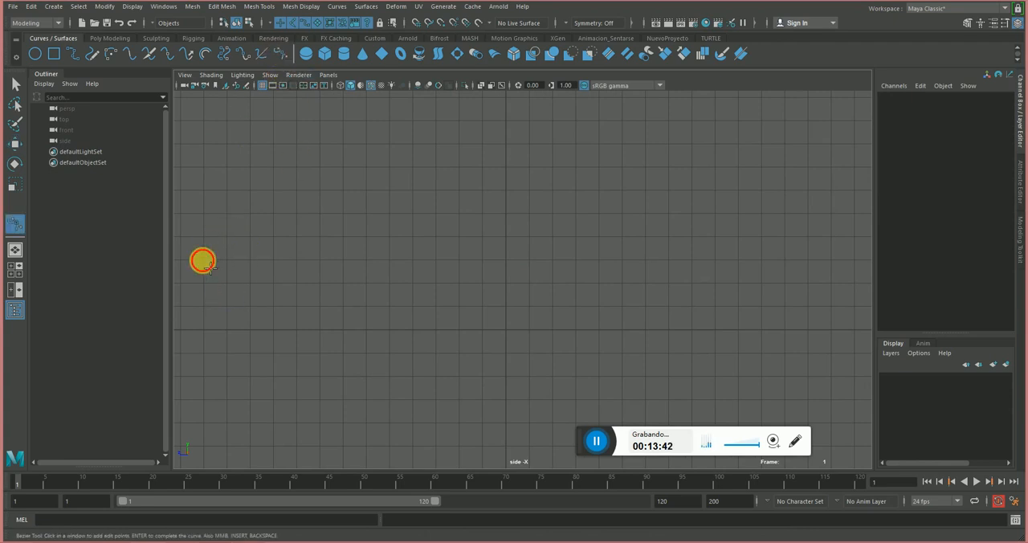
pyautogui.click(202, 261)
pyautogui.moveTo(320, 189); pyautogui.dragTo(378, 187)
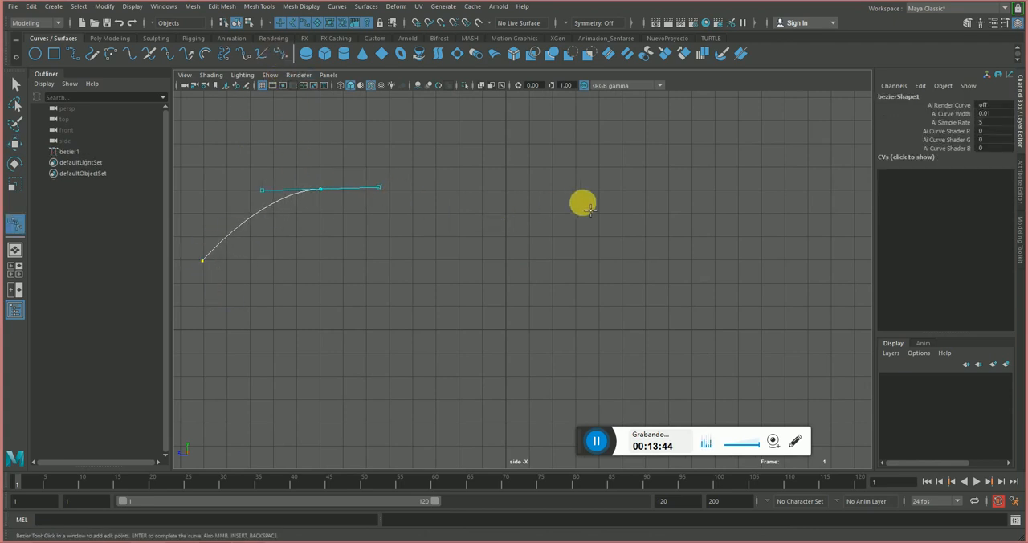
pyautogui.moveTo(590, 205); pyautogui.dragTo(628, 204)
pyautogui.moveTo(762, 160); pyautogui.dragTo(774, 152)
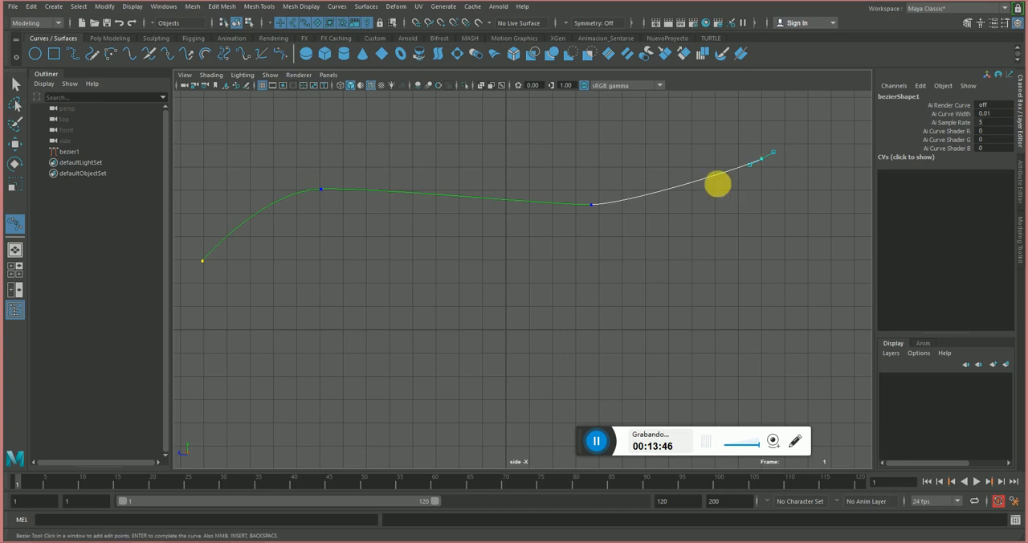
pyautogui.press('Return')
# Duplicate the curve in perspective and move the copy along X to Translate X 10.057.
pyautogui.press('space')
pyautogui.moveTo(631, 204); pyautogui.dragTo(601, 146)
pyautogui.keyDown('alt'); pyautogui.moveTo(519, 231); pyautogui.dragTo(634, 354); pyautogui.keyUp('alt')
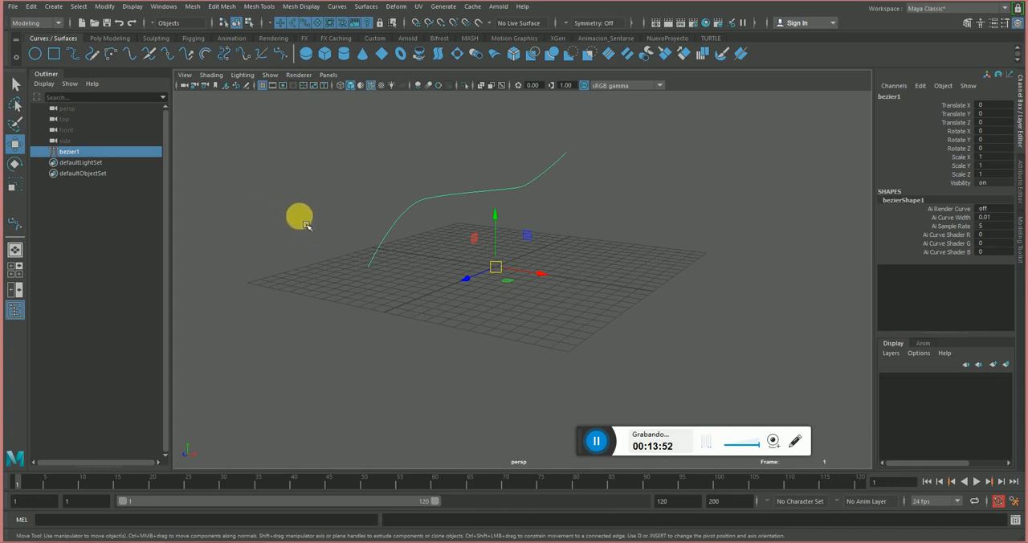
pyautogui.click(32, 6)
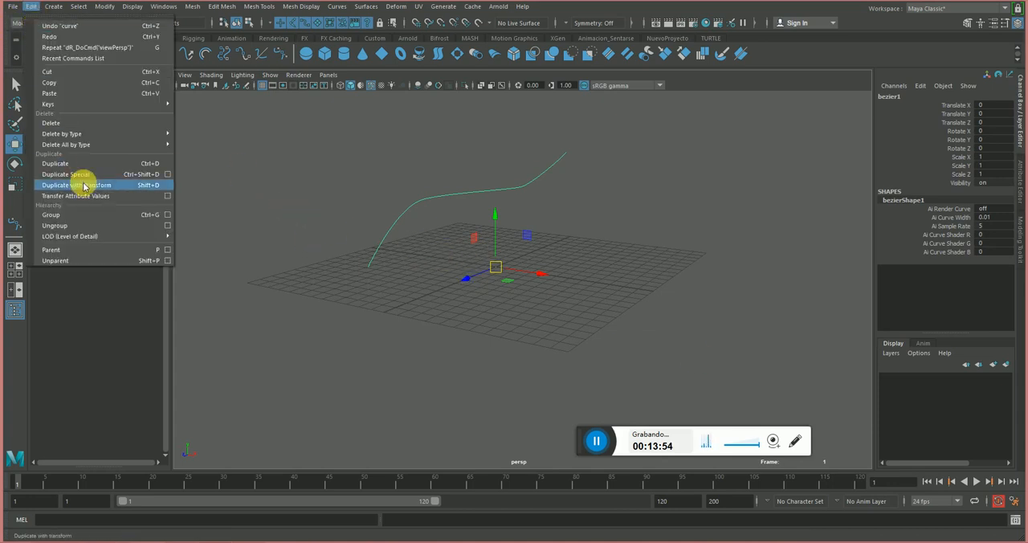
pyautogui.click(61, 159)
pyautogui.moveTo(542, 279); pyautogui.dragTo(463, 245)
# Lower the two inner anchor points of the duplicated curve and return to object selection.
pyautogui.click(497, 234)
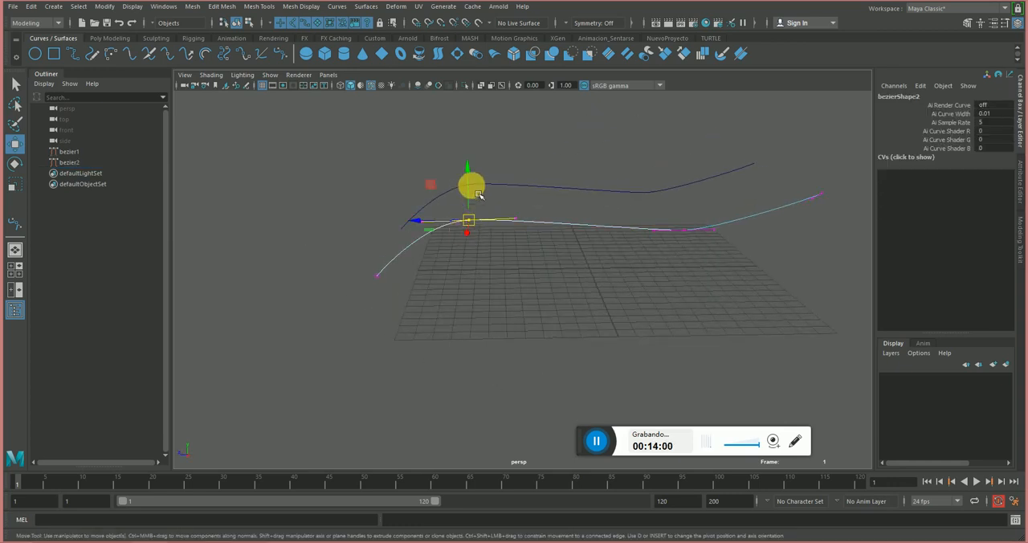
pyautogui.moveTo(441, 189); pyautogui.dragTo(447, 205)
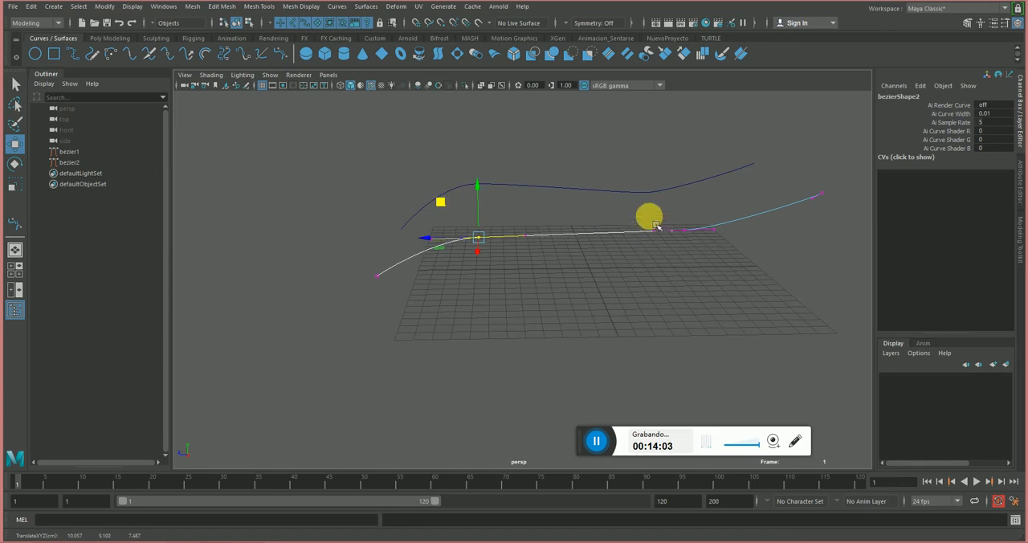
pyautogui.click(683, 234)
pyautogui.moveTo(651, 197); pyautogui.dragTo(658, 214)
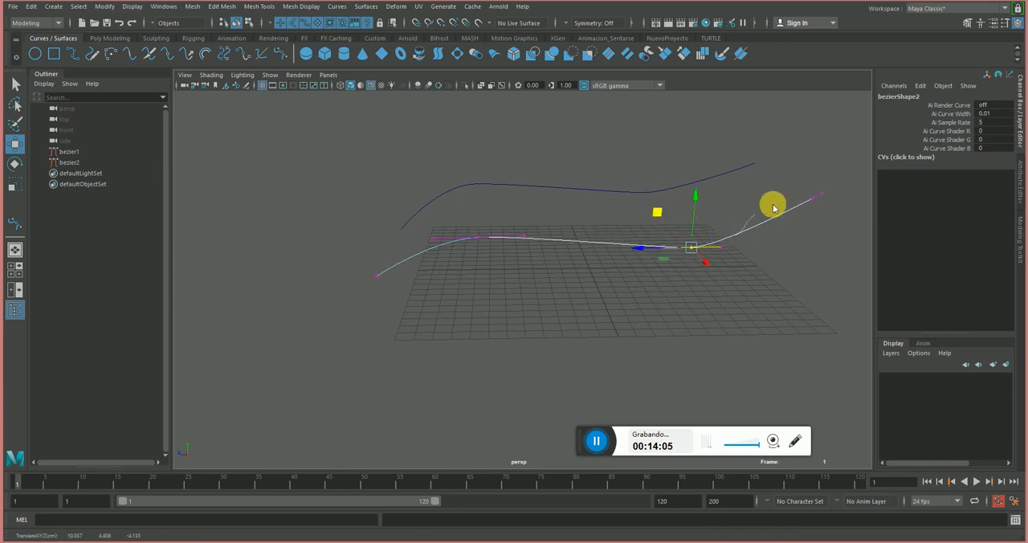
pyautogui.moveTo(776, 209); pyautogui.dragTo(803, 190, button='right')
pyautogui.keyDown('alt'); pyautogui.moveTo(489, 203); pyautogui.dragTo(606, 281); pyautogui.keyUp('alt')
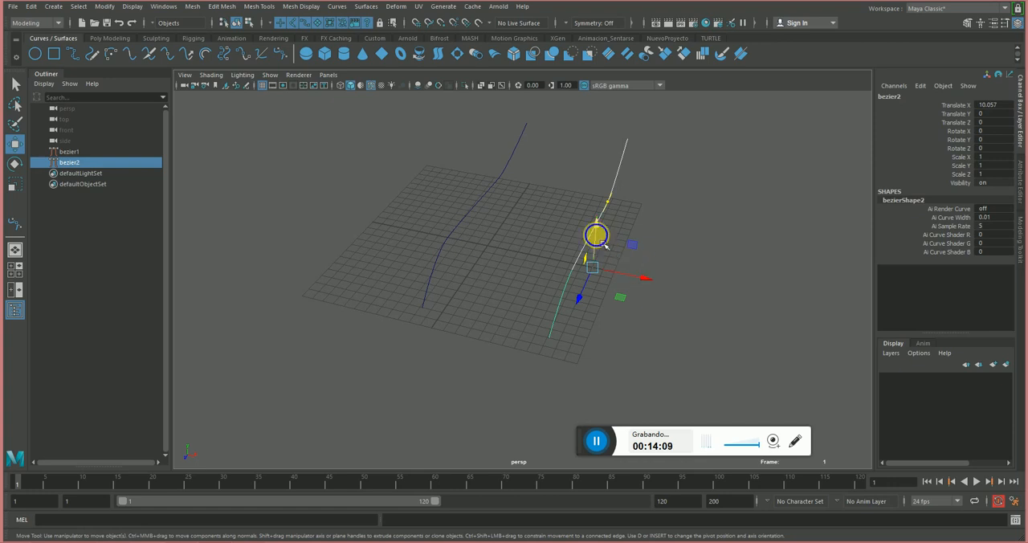
# Duplicate the second curve, move the new copy to Translate X 19.19 and clear the selection.
pyautogui.click(601, 241)
pyautogui.keyDown('shift'); pyautogui.moveTo(656, 265); pyautogui.dragTo(505, 350); pyautogui.keyUp('shift')
pyautogui.click(416, 166)
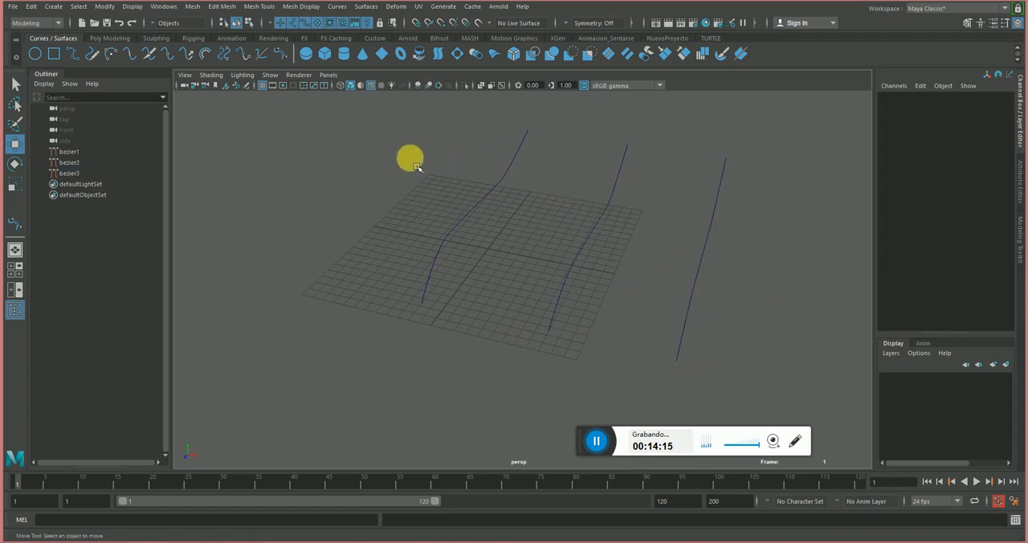
# Select the three curves in order from first to third and loft a surface through them.
pyautogui.moveTo(426, 173); pyautogui.dragTo(505, 238)
pyautogui.keyDown('shift'); pyautogui.moveTo(579, 163); pyautogui.dragTo(620, 247); pyautogui.keyUp('shift')
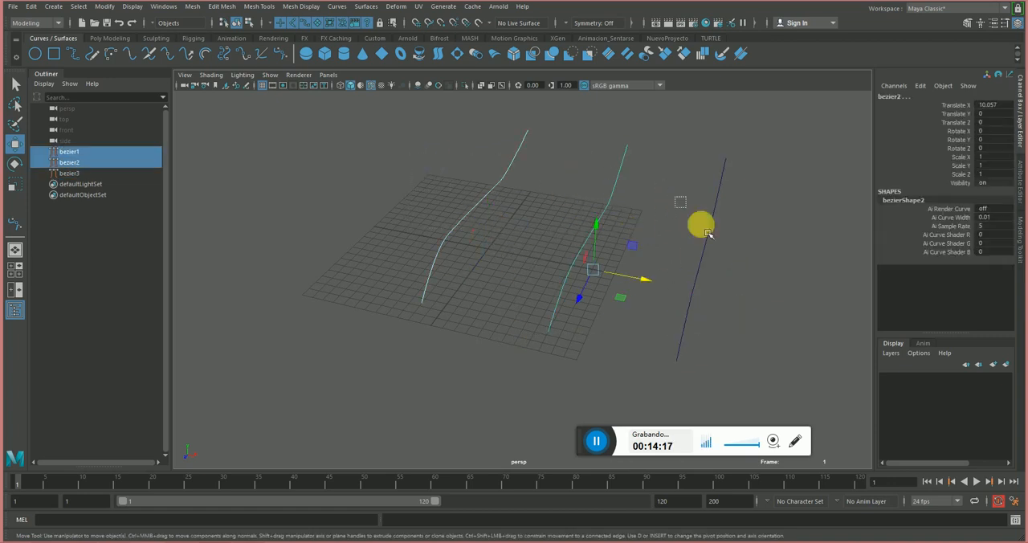
pyautogui.keyDown('shift'); pyautogui.moveTo(707, 234); pyautogui.dragTo(730, 255); pyautogui.keyUp('shift')
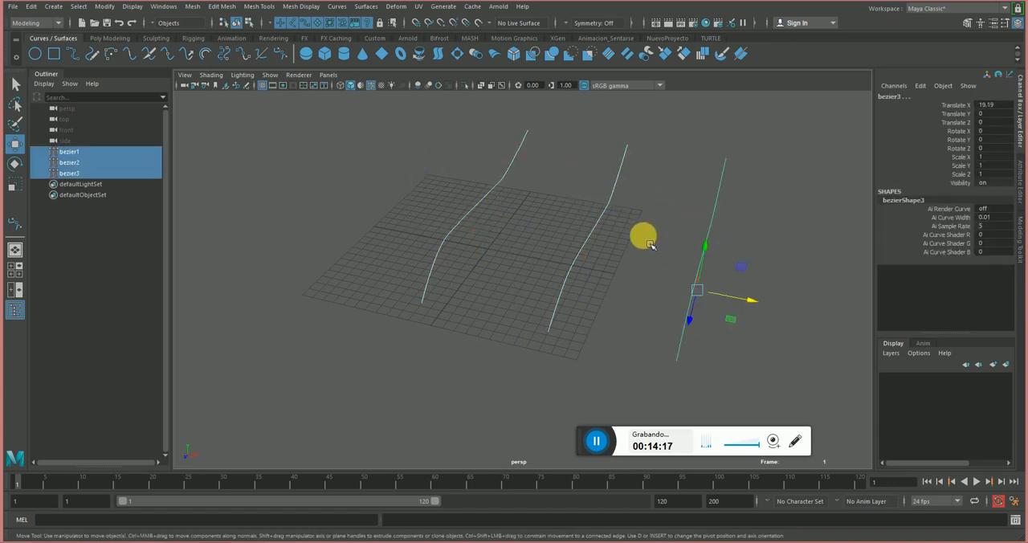
pyautogui.click(309, 7)
pyautogui.moveTo(358, 11)
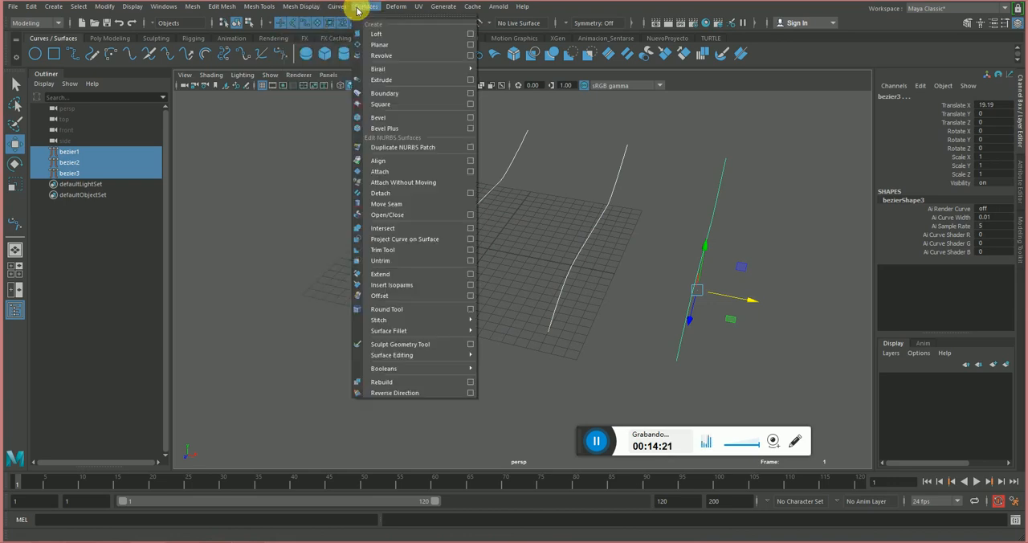
pyautogui.click(379, 36)
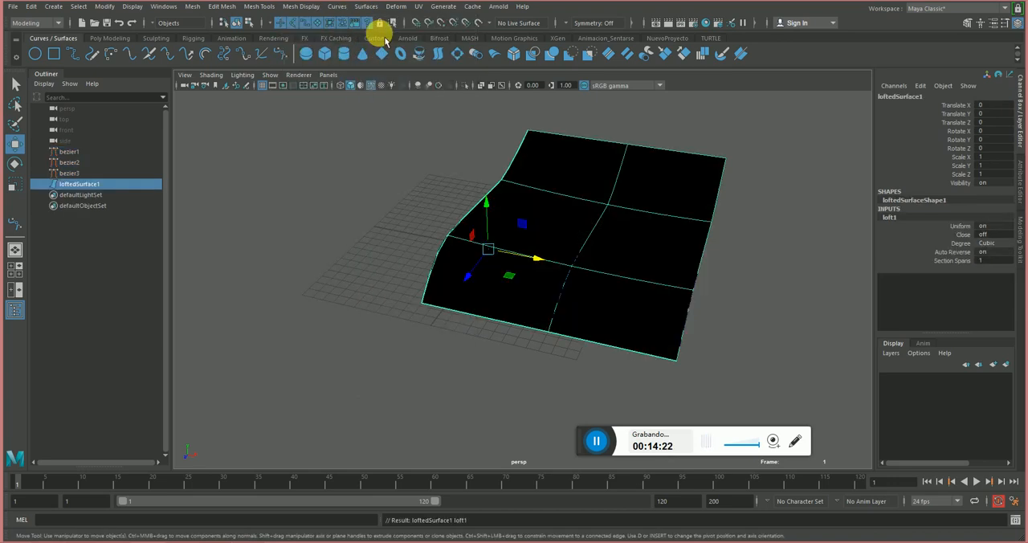
pyautogui.keyDown('alt'); pyautogui.moveTo(670, 223); pyautogui.dragTo(619, 245); pyautogui.keyUp('alt')
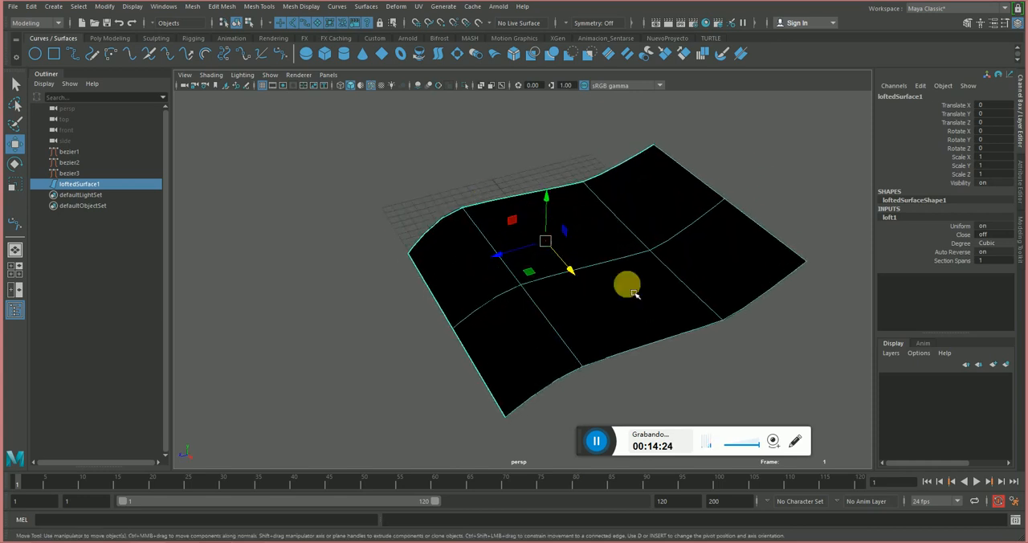
# Show the middle curve's control points and select its inner anchor nearest the low end of the surface.
pyautogui.click(77, 164)
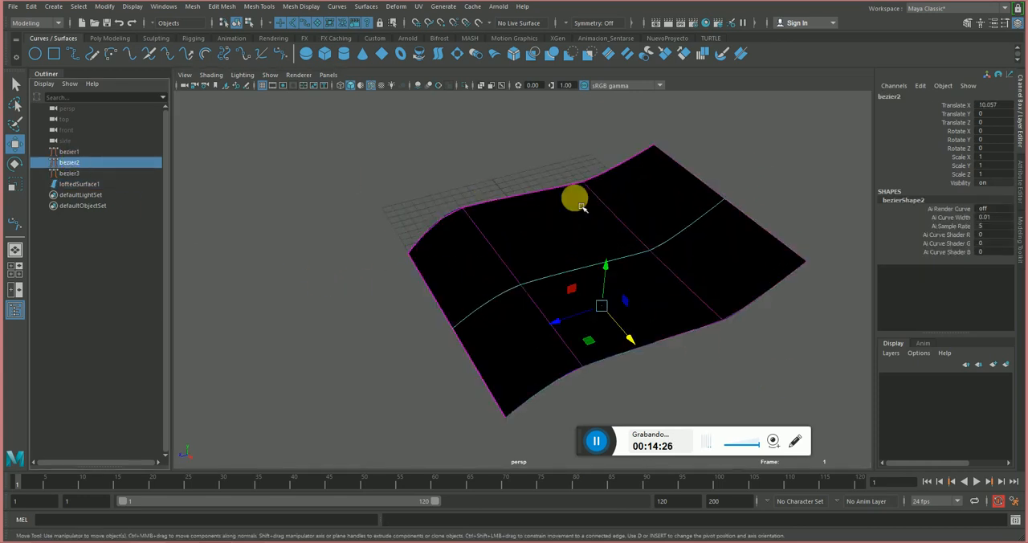
pyautogui.keyDown('alt'); pyautogui.moveTo(613, 219); pyautogui.dragTo(614, 189); pyautogui.keyUp('alt')
pyautogui.rightClick(783, 159)
pyautogui.moveTo(783, 159); pyautogui.dragTo(705, 161, button='right')
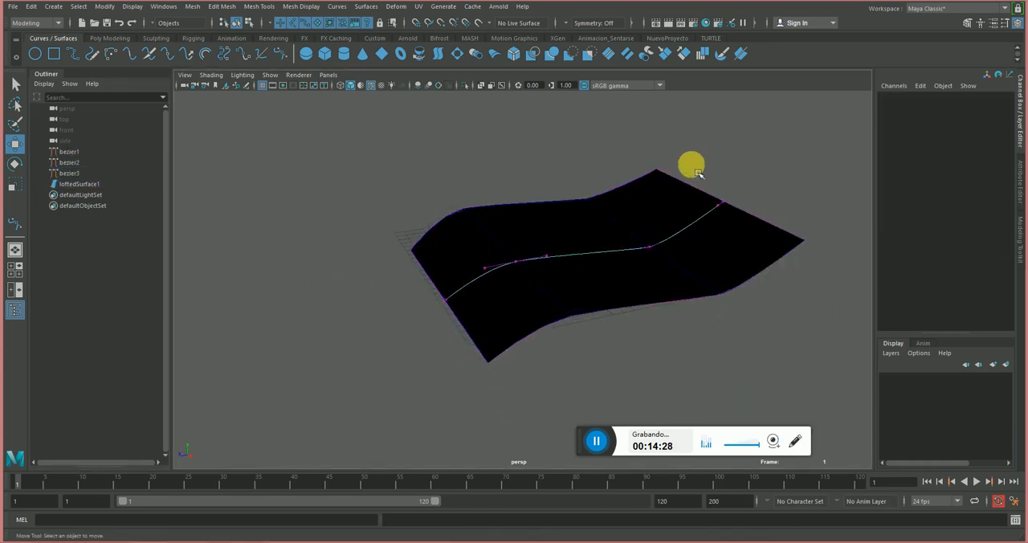
pyautogui.moveTo(691, 165)
pyautogui.keyDown('alt'); pyautogui.mouseDown()
pyautogui.moveTo(719, 169)
pyautogui.moveTo(696, 170)
pyautogui.mouseUp(); pyautogui.keyUp('alt')
pyautogui.moveTo(462, 227)
pyautogui.mouseDown()
pyautogui.moveTo(517, 279)
pyautogui.moveTo(557, 264)
pyautogui.mouseUp()
# Move the whole middle curve along X to Translate X 5.088 to reshape the lofted surface.
pyautogui.click(30, 162)
pyautogui.click(62, 163)
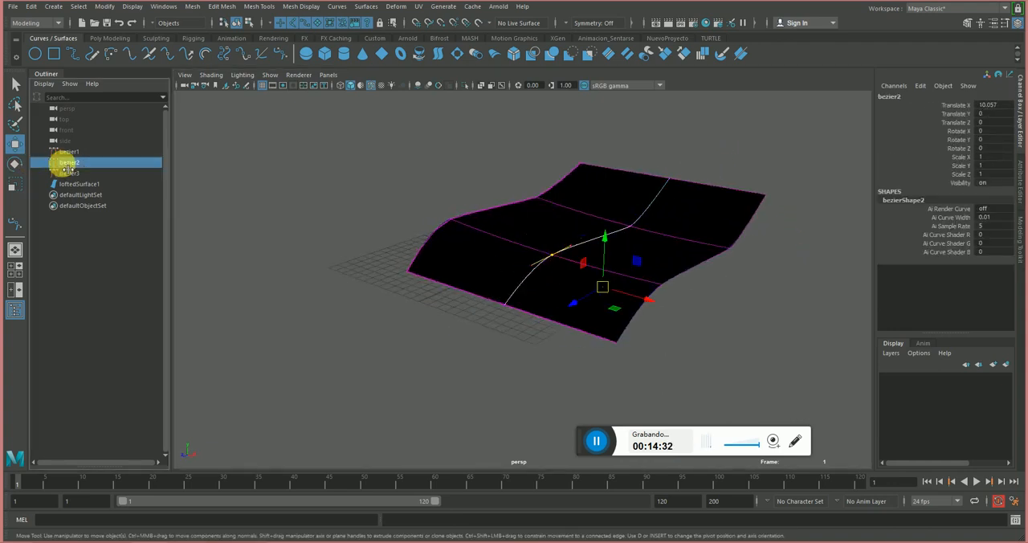
pyautogui.click(635, 268)
pyautogui.moveTo(656, 306); pyautogui.dragTo(596, 291)
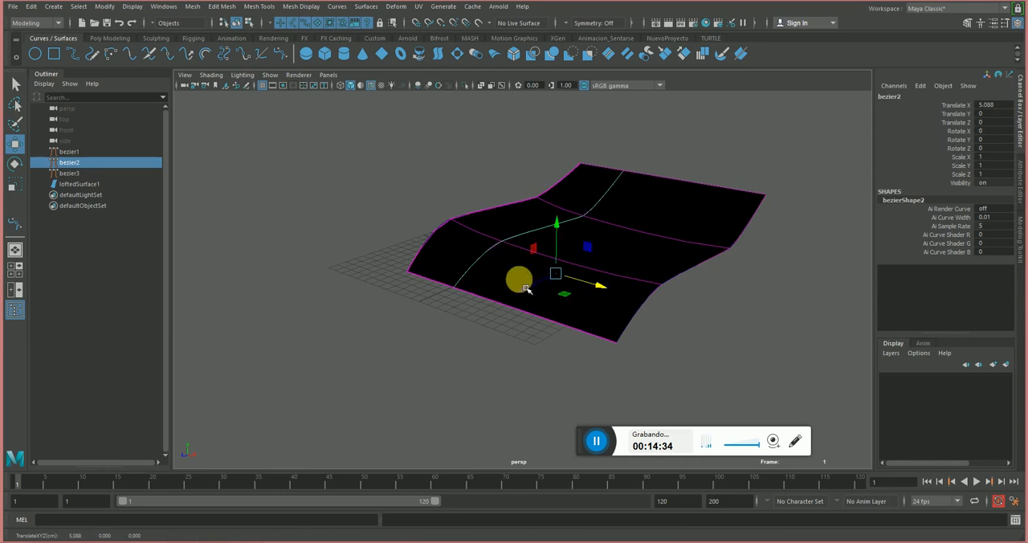
# Move the third curve inward along X to narrow the lofted surface.
pyautogui.click(66, 173)
pyautogui.moveTo(750, 336); pyautogui.dragTo(670, 323)
pyautogui.keyDown('alt'); pyautogui.moveTo(668, 261); pyautogui.dragTo(707, 243); pyautogui.keyUp('alt')
# Show the third curve's control points and select its inner anchor near the low end with the Move tool.
pyautogui.moveTo(703, 242); pyautogui.dragTo(631, 229, button='right')
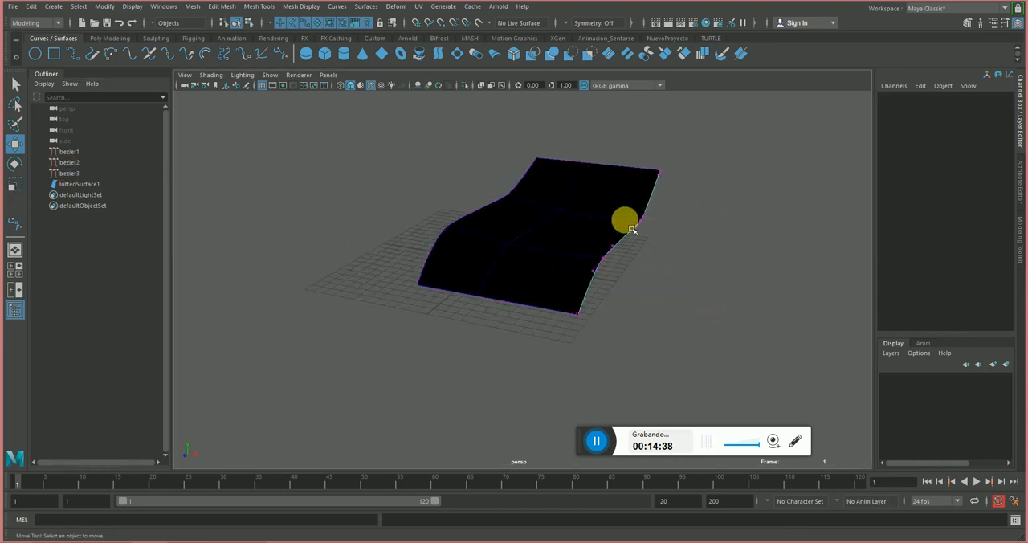
pyautogui.keyDown('alt'); pyautogui.moveTo(635, 256); pyautogui.dragTo(539, 272); pyautogui.keyUp('alt')
pyautogui.press('e')
pyautogui.press('w')
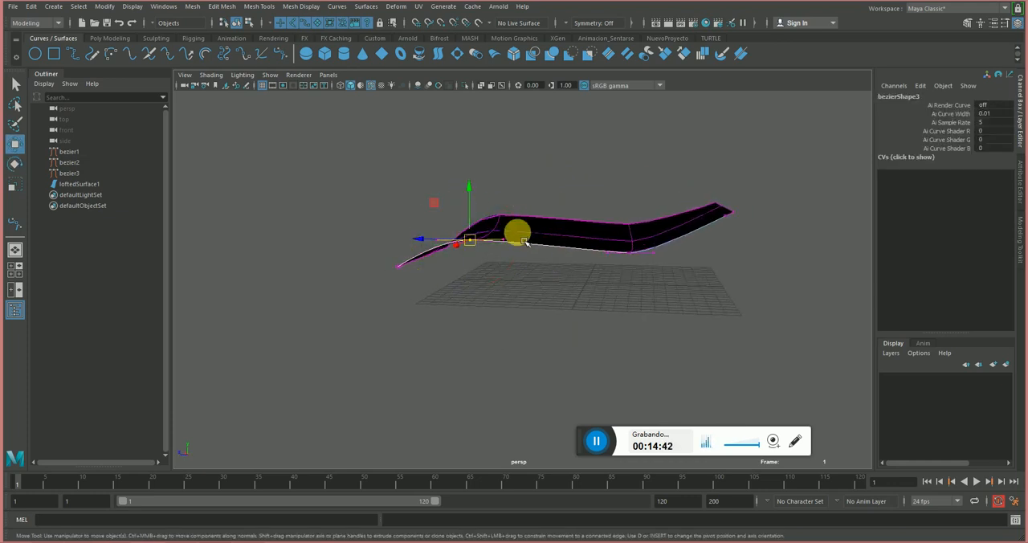
# Select the middle curve's inner anchor near the low end and raise it to reshape the surface.
pyautogui.click(518, 233)
pyautogui.moveTo(552, 196); pyautogui.dragTo(462, 177, button='right')
pyautogui.moveTo(474, 215); pyautogui.dragTo(502, 242)
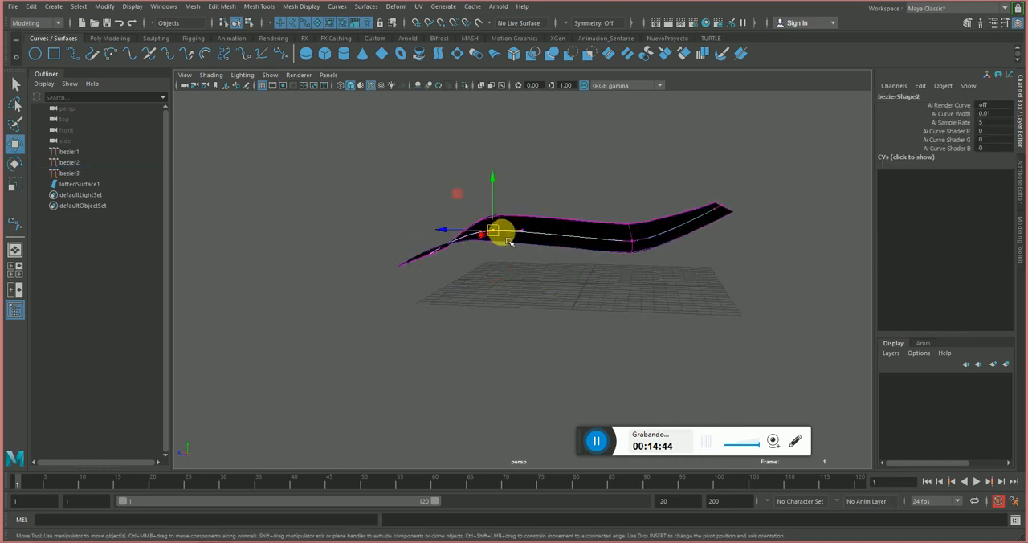
pyautogui.keyDown('alt'); pyautogui.moveTo(498, 198); pyautogui.dragTo(527, 235); pyautogui.keyUp('alt')
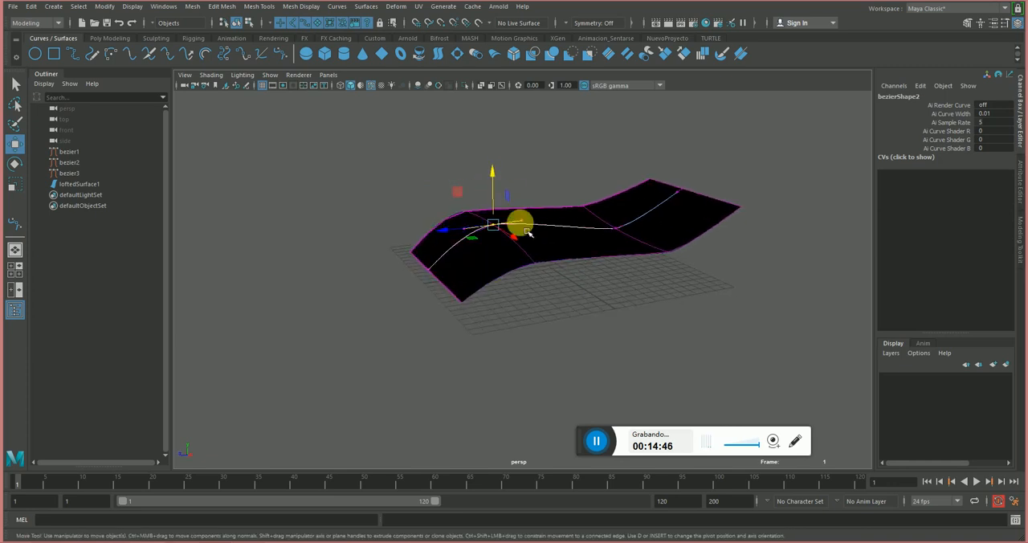
# Show the third curve's control points and shift its anchors near the low end along Z to reshape the surface edge.
pyautogui.moveTo(454, 230); pyautogui.dragTo(457, 278)
pyautogui.moveTo(429, 376); pyautogui.dragTo(483, 328)
pyautogui.click(507, 312)
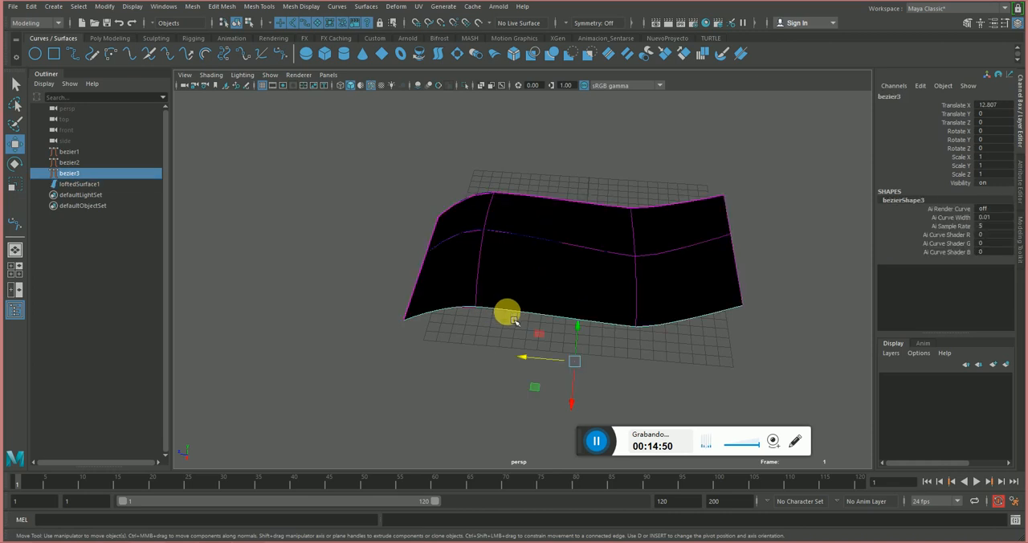
pyautogui.moveTo(505, 312); pyautogui.dragTo(378, 305, button='right')
pyautogui.moveTo(372, 305); pyautogui.dragTo(438, 340)
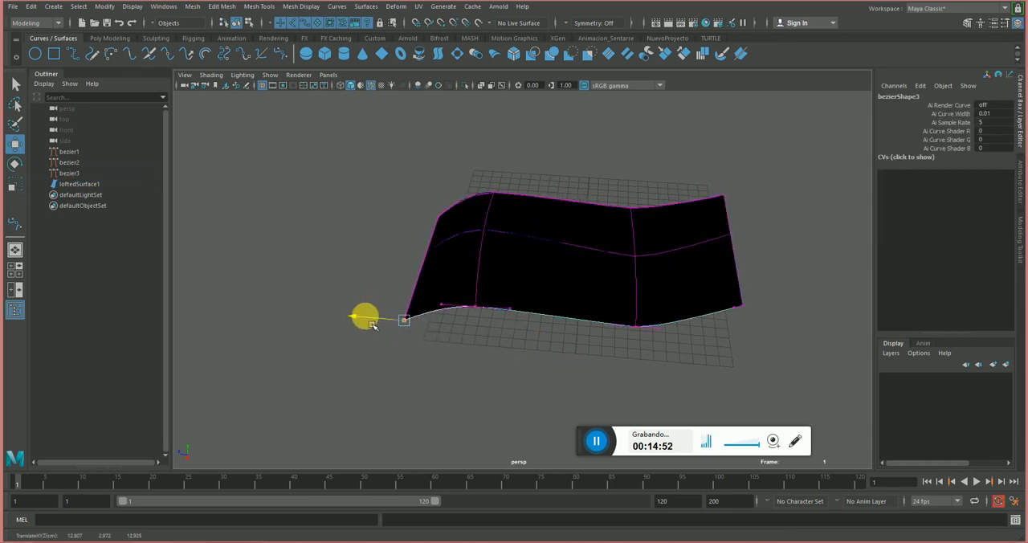
pyautogui.moveTo(363, 314); pyautogui.dragTo(585, 325)
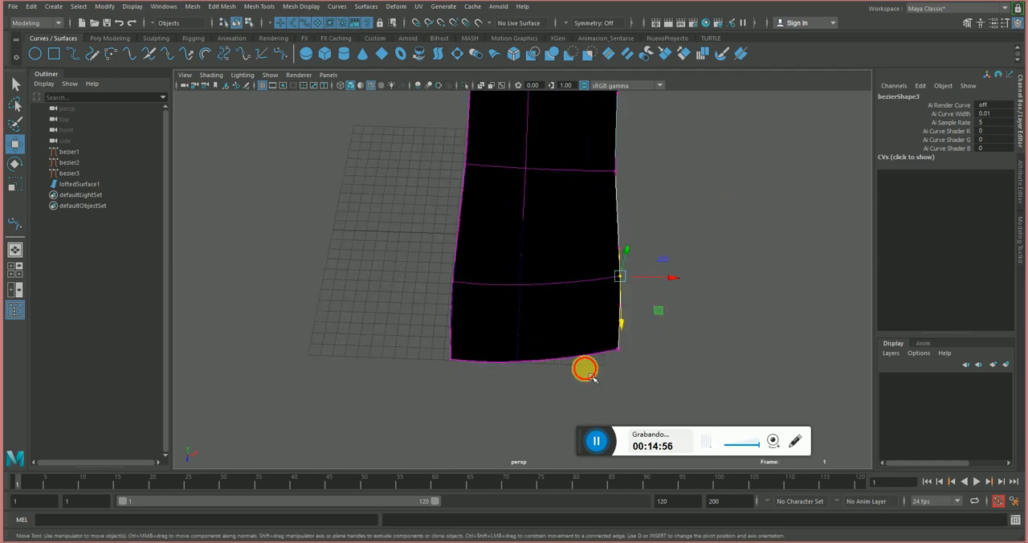
# Adjust the third curve's inner anchor near the high end and return to object mode.
pyautogui.moveTo(592, 377); pyautogui.dragTo(664, 299)
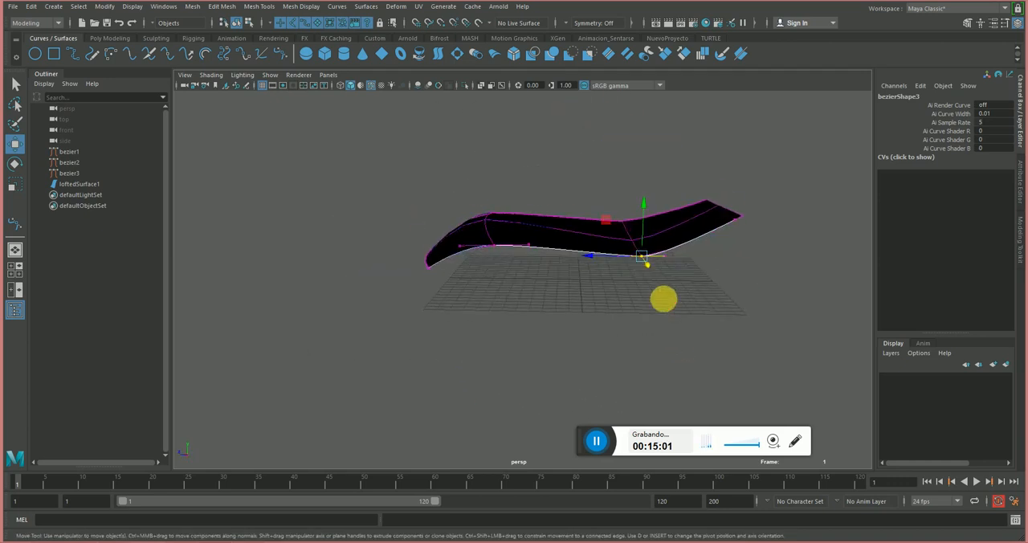
pyautogui.click(632, 218)
pyautogui.moveTo(649, 247)
pyautogui.keyDown('alt'); pyautogui.mouseDown()
pyautogui.moveTo(656, 290)
pyautogui.moveTo(634, 214)
pyautogui.moveTo(674, 236)
pyautogui.moveTo(675, 218)
pyautogui.moveTo(523, 298)
pyautogui.moveTo(505, 284)
pyautogui.moveTo(519, 266)
pyautogui.moveTo(554, 260)
pyautogui.moveTo(702, 252)
pyautogui.moveTo(664, 257)
pyautogui.mouseUp(); pyautogui.keyUp('alt')
pyautogui.click(662, 292)
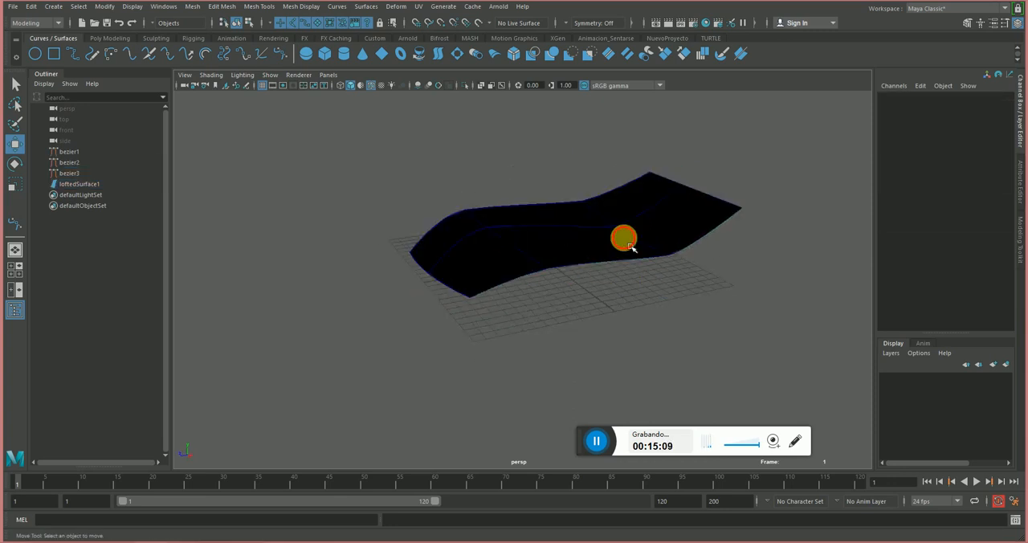
# Select the lofted surface, inspect its underside and display its NURBS normals in shaded mode.
pyautogui.click(629, 244)
pyautogui.keyDown('alt'); pyautogui.moveTo(343, 195); pyautogui.dragTo(432, 227); pyautogui.keyUp('alt')
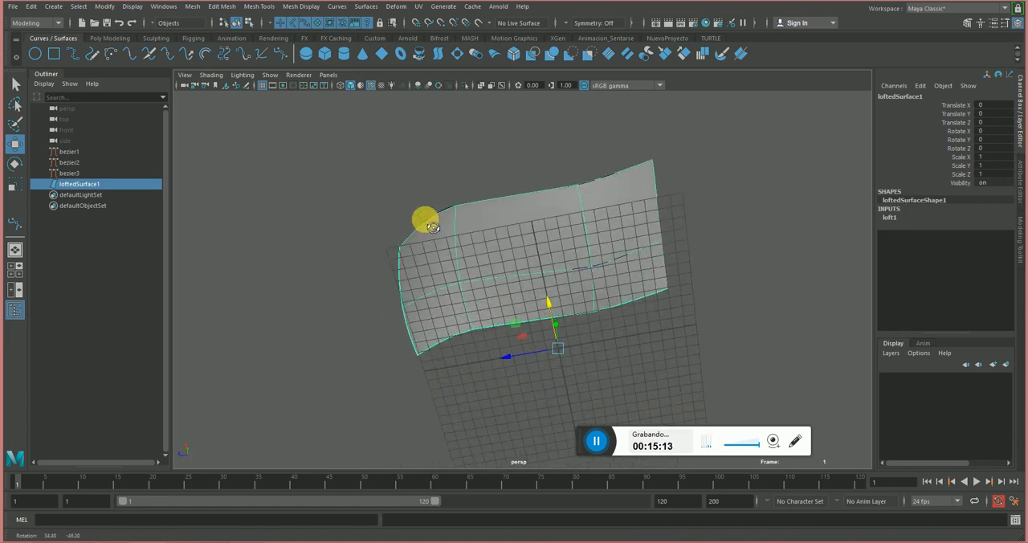
pyautogui.keyDown('alt'); pyautogui.moveTo(453, 274); pyautogui.dragTo(519, 193); pyautogui.keyUp('alt')
pyautogui.keyDown('alt'); pyautogui.moveTo(537, 293); pyautogui.dragTo(485, 235); pyautogui.keyUp('alt')
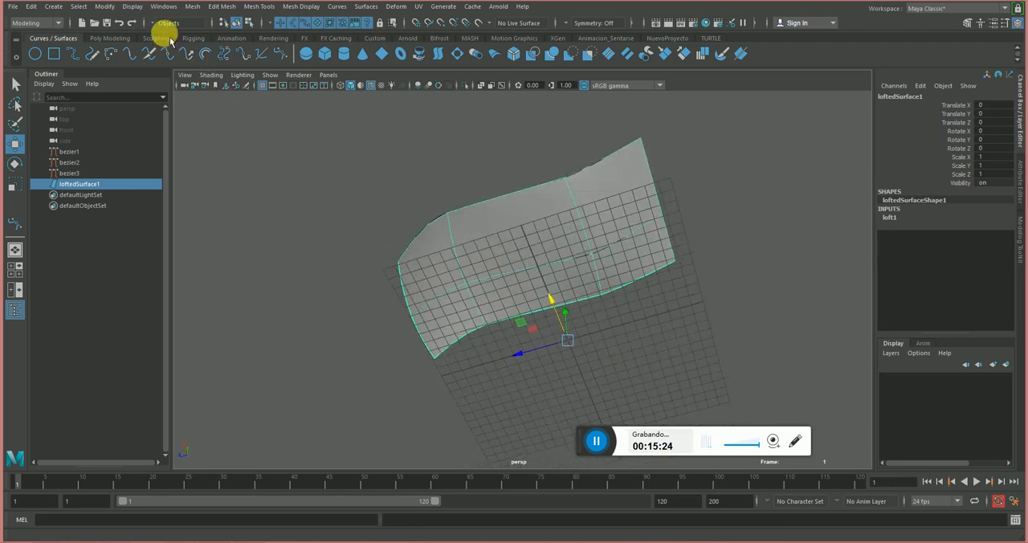
pyautogui.click(170, 11)
pyautogui.moveTo(121, 11)
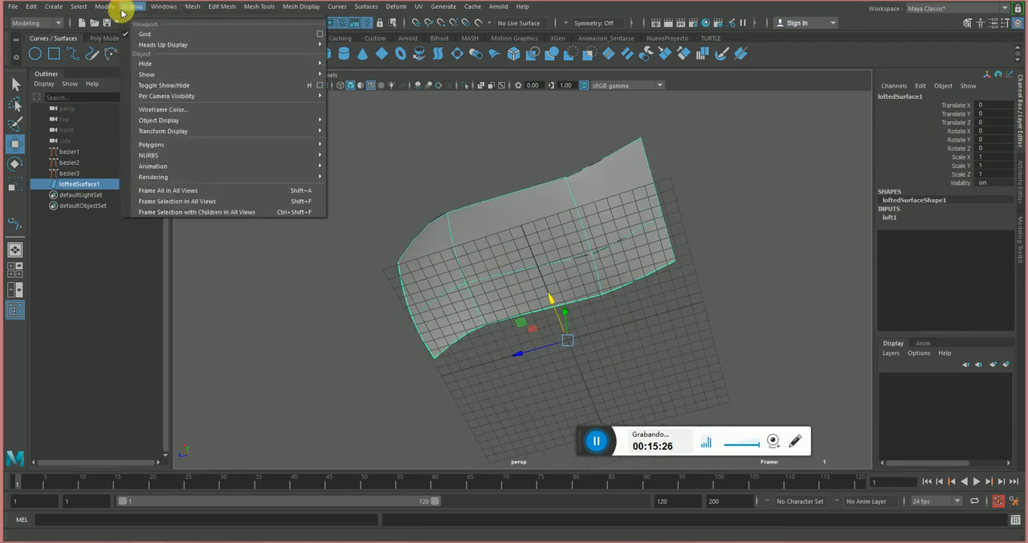
pyautogui.moveTo(167, 158)
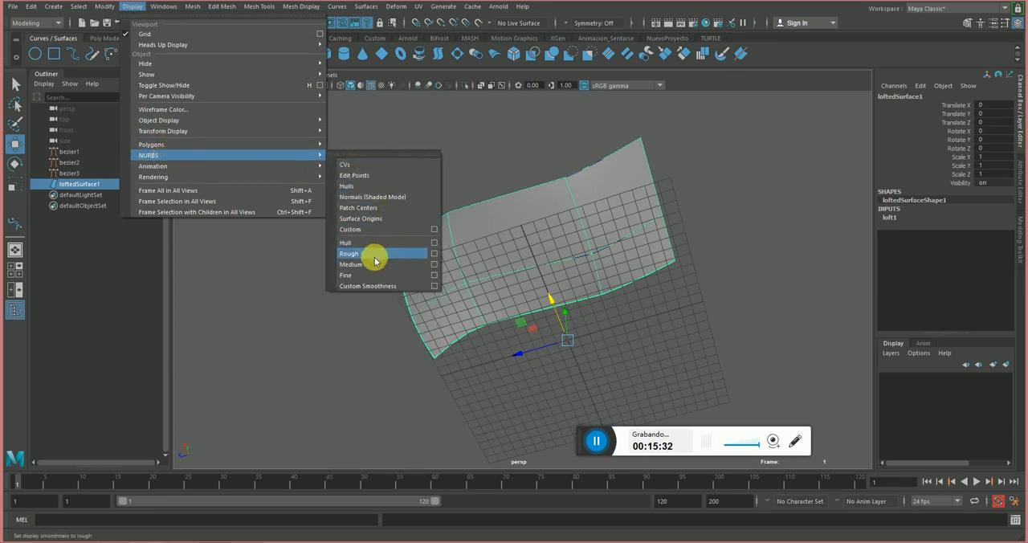
pyautogui.click(354, 200)
pyautogui.keyDown('alt'); pyautogui.moveTo(456, 253); pyautogui.dragTo(560, 188); pyautogui.keyUp('alt')
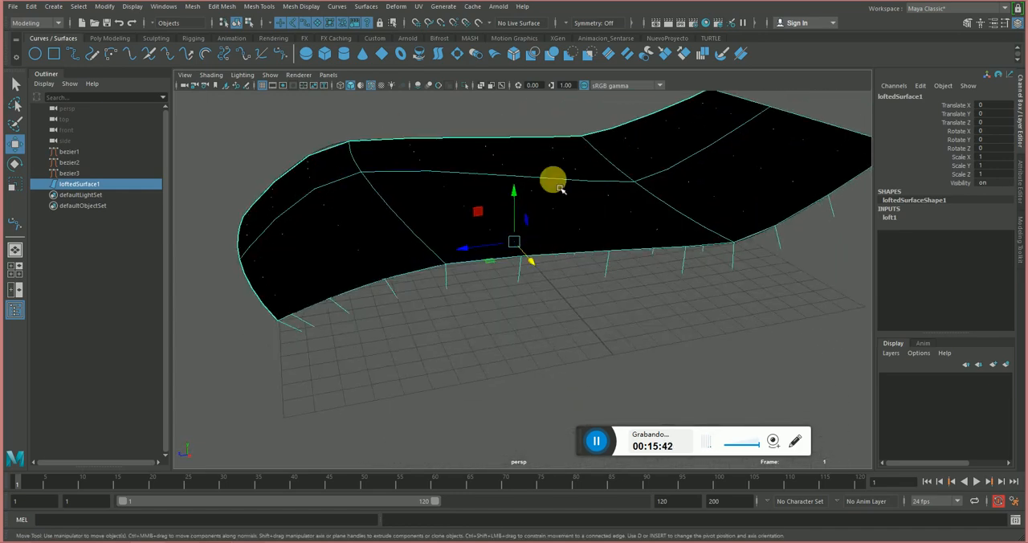
pyautogui.keyDown('alt'); pyautogui.moveTo(632, 224); pyautogui.dragTo(537, 207); pyautogui.keyUp('alt')
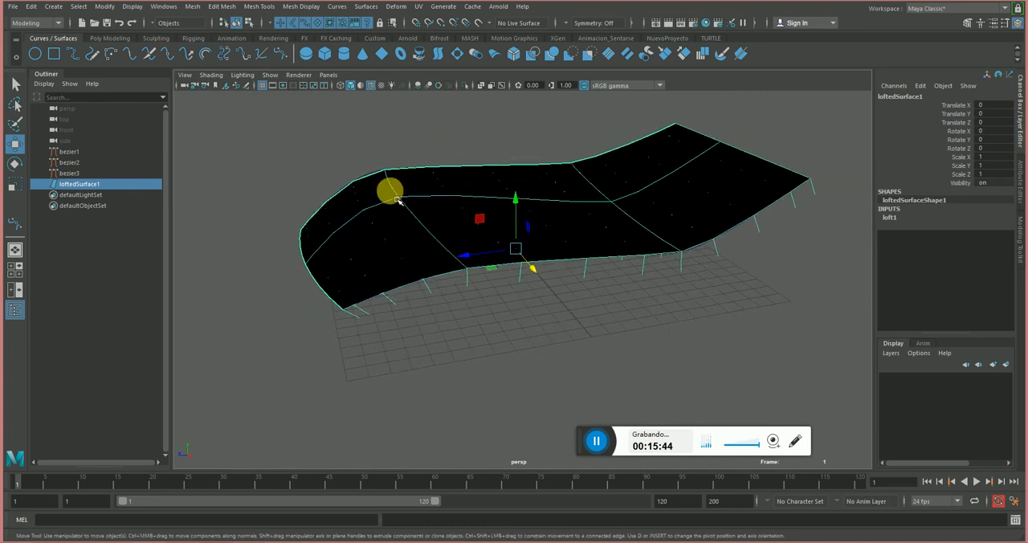
# Try to flip the lofted surface's normals with the polygon mesh Reverse command, and undo.
pyautogui.click(363, 7)
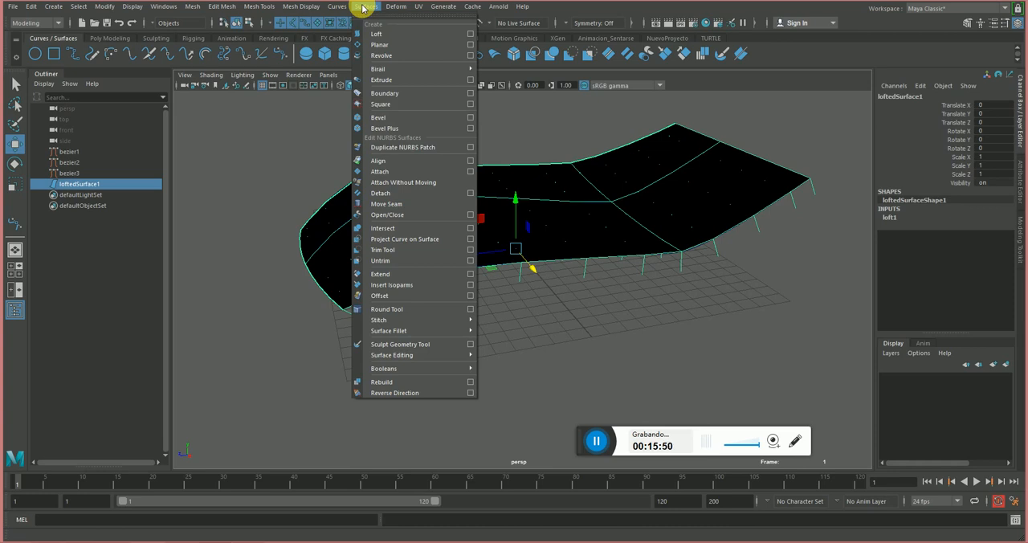
pyautogui.moveTo(217, 8)
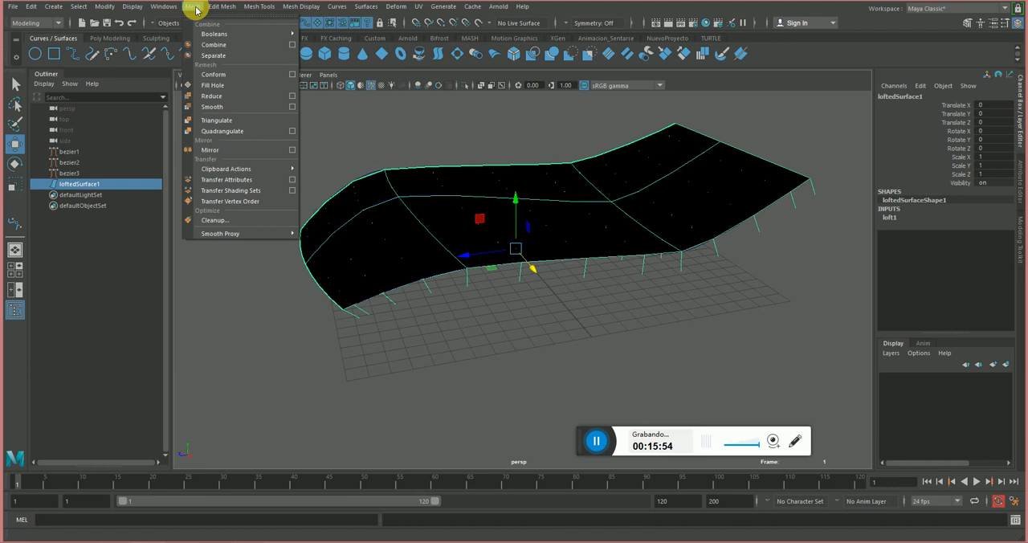
pyautogui.moveTo(298, 8)
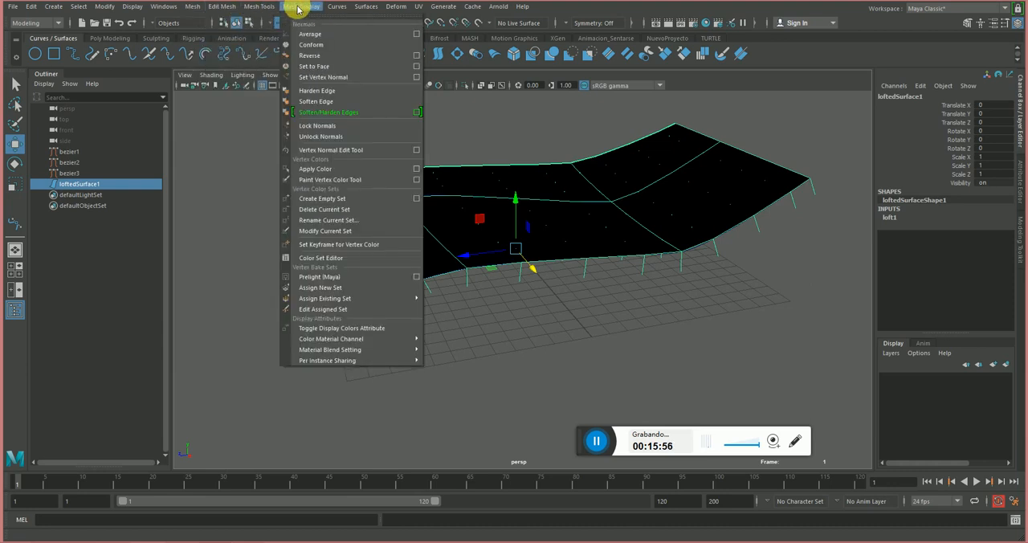
pyautogui.click(319, 56)
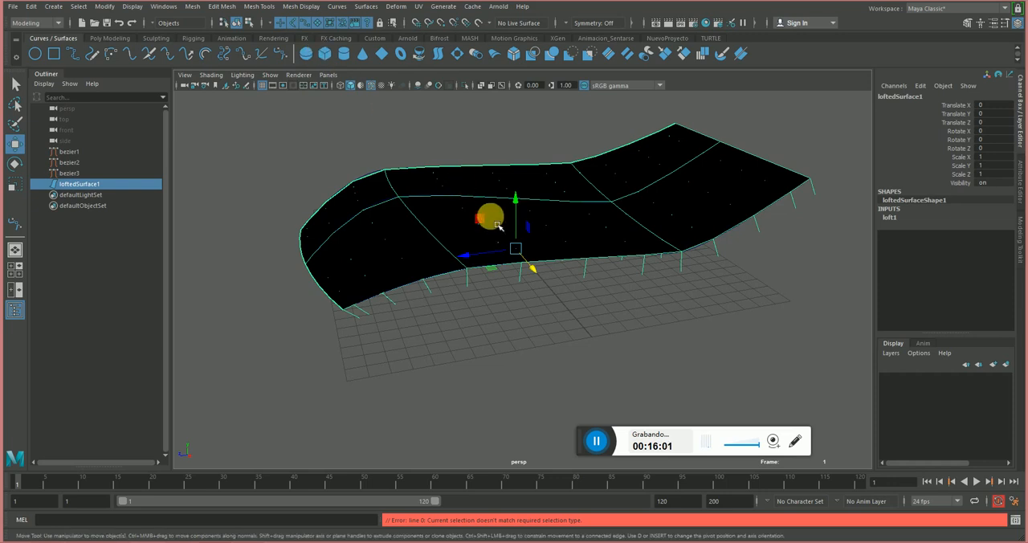
pyautogui.hotkey('ctrl', 'z')
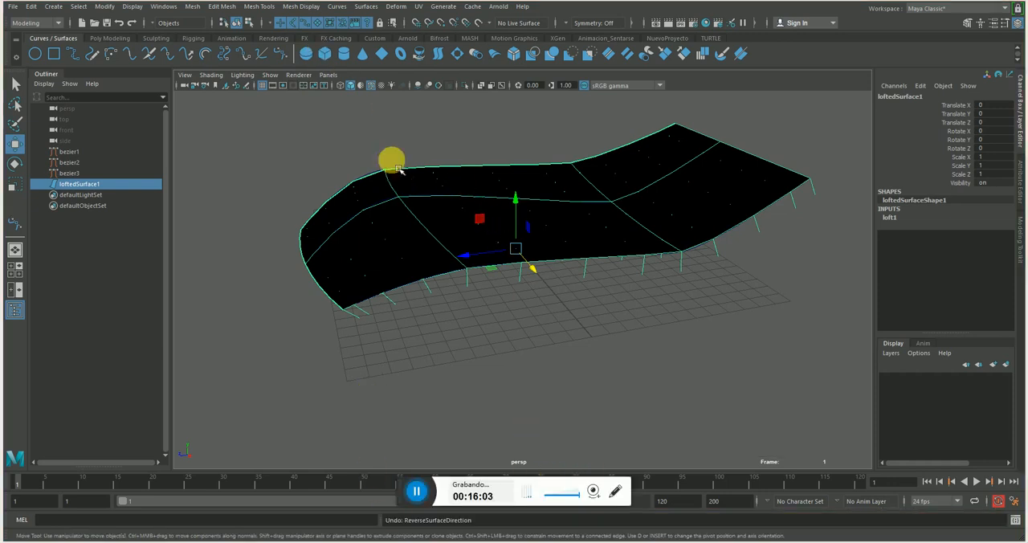
# Flip the lofted surface's normals with the NURBS Reverse Direction command and check them from the side.
pyautogui.click(304, 7)
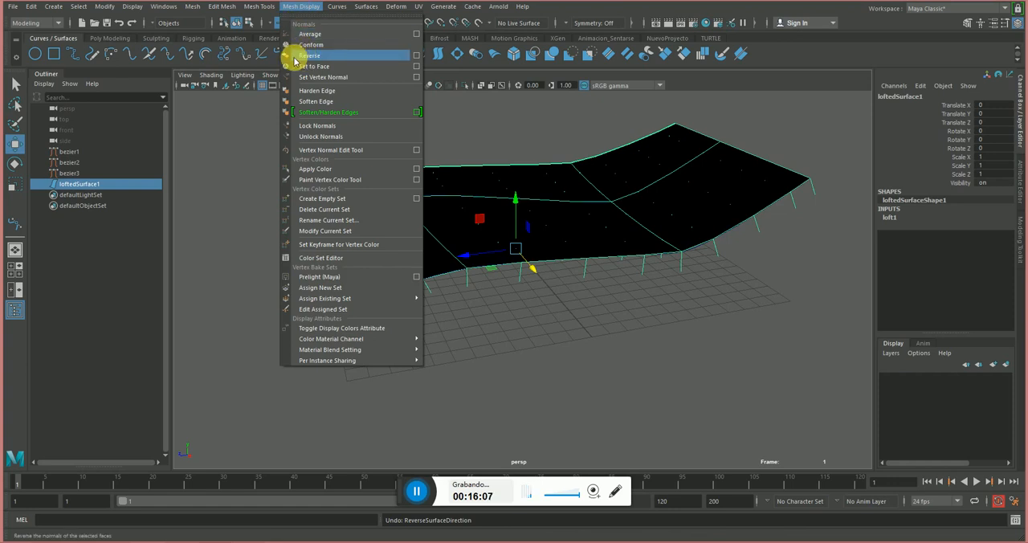
pyautogui.moveTo(357, 3)
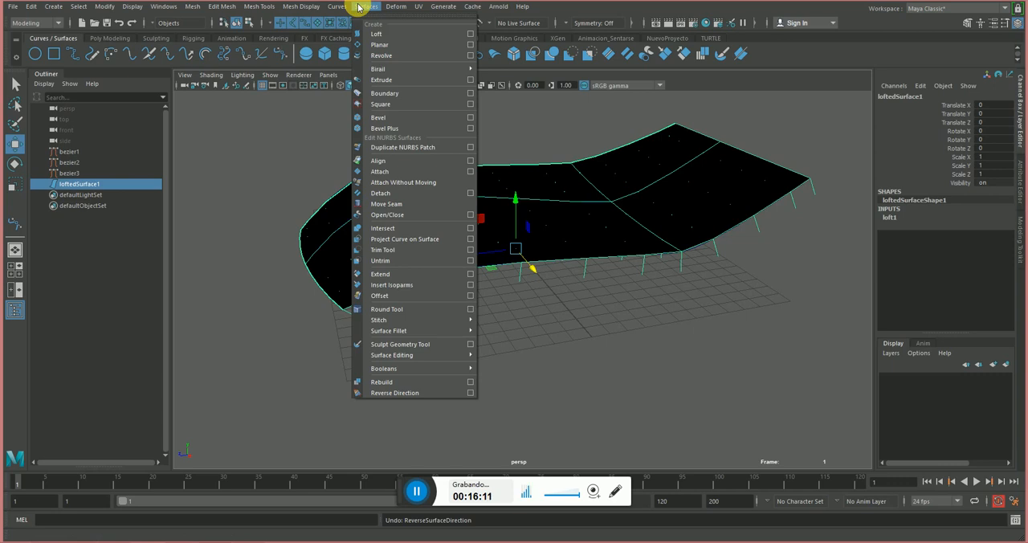
pyautogui.click(438, 394)
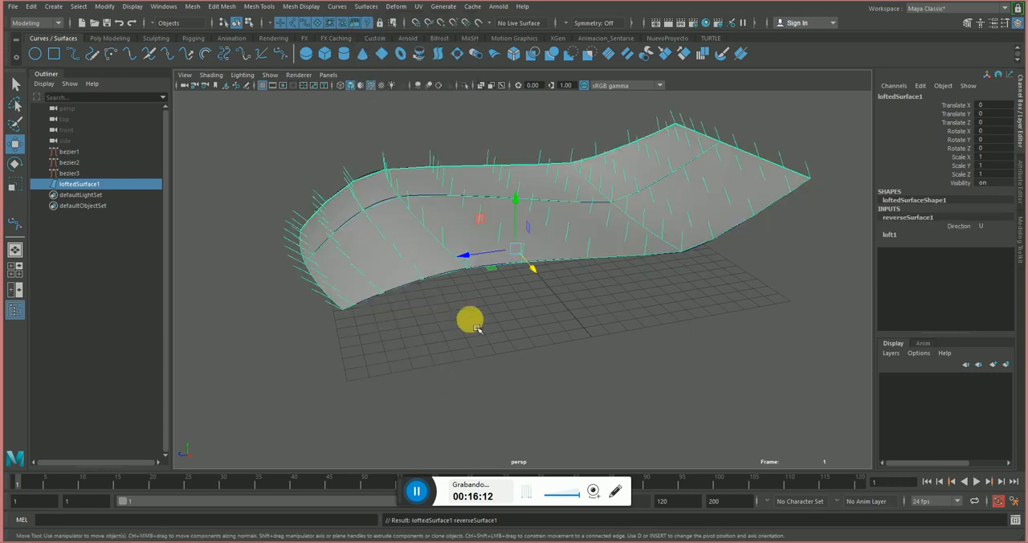
pyautogui.keyDown('alt'); pyautogui.moveTo(471, 322); pyautogui.dragTo(454, 251); pyautogui.keyUp('alt')
pyautogui.keyDown('alt'); pyautogui.moveTo(448, 164); pyautogui.dragTo(399, 168); pyautogui.keyUp('alt')
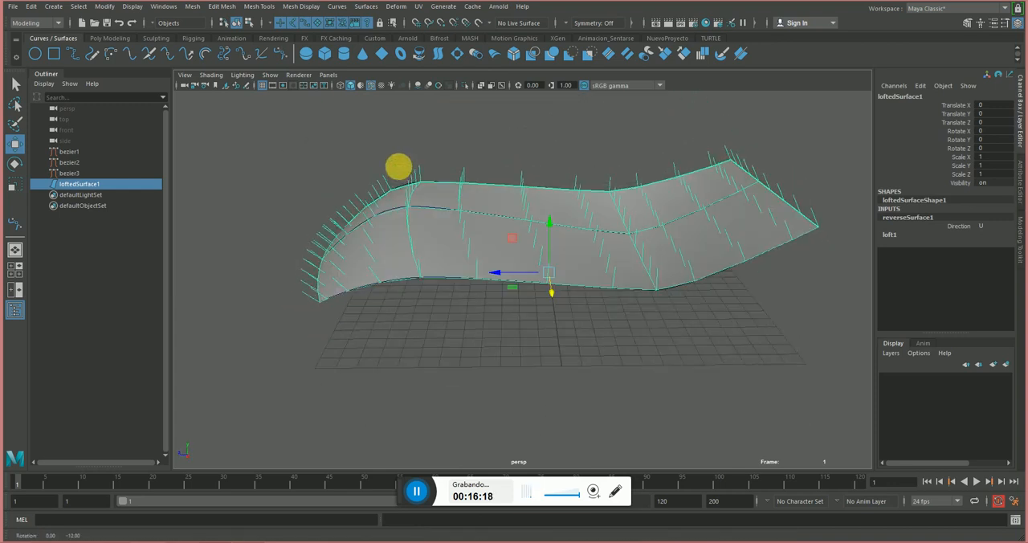
# Hide the NURBS normals on the lofted surface and view its shaded top side.
pyautogui.click(133, 7)
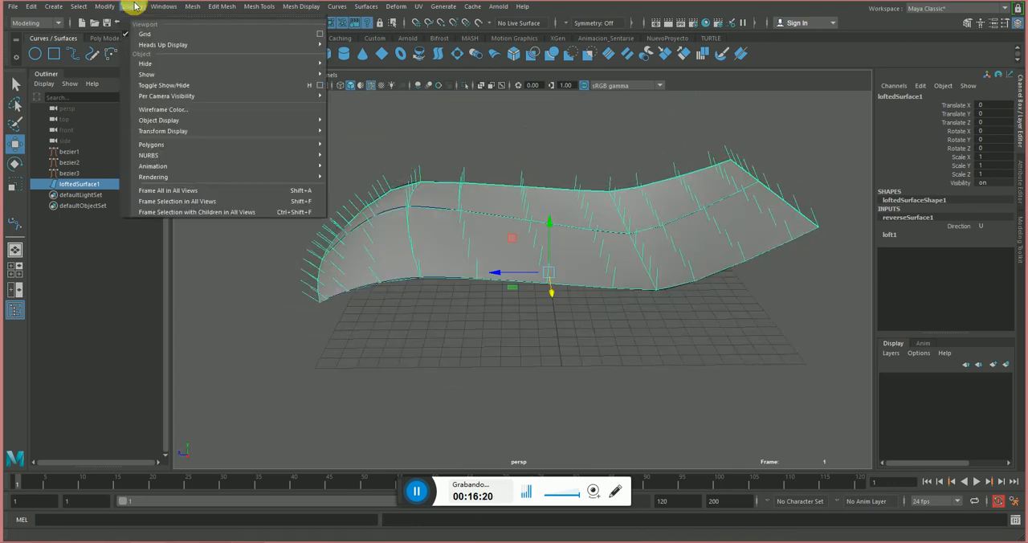
pyautogui.click(164, 6)
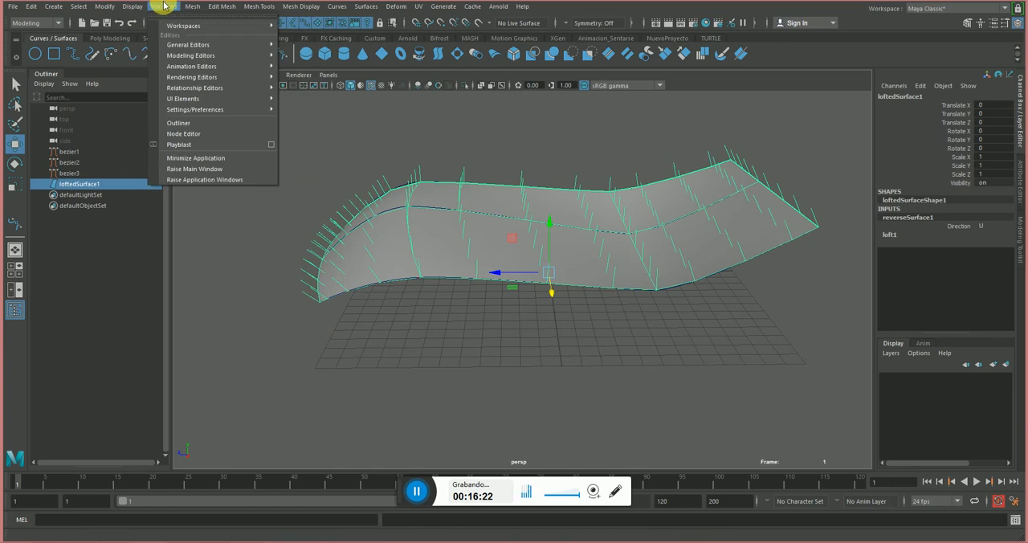
pyautogui.moveTo(137, 10)
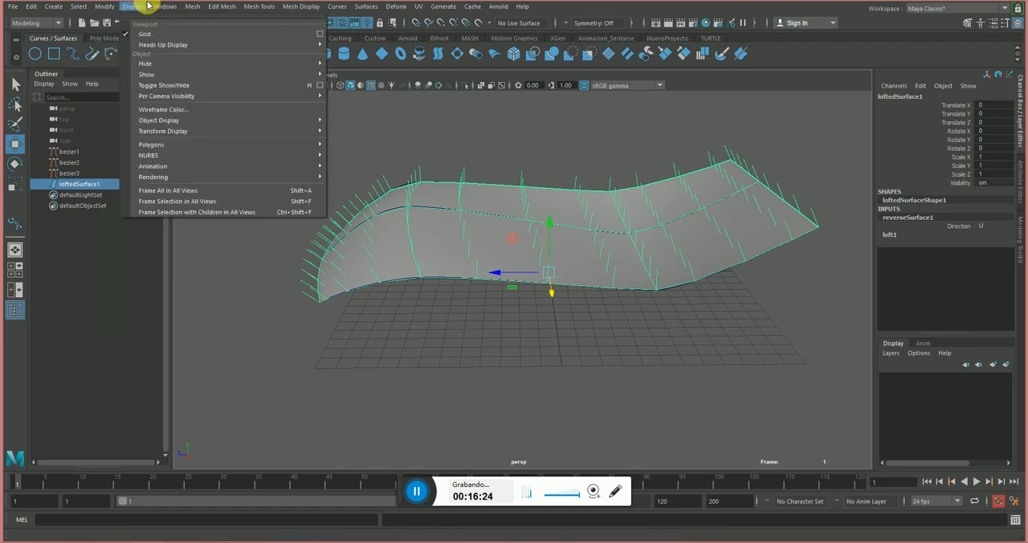
pyautogui.moveTo(199, 155)
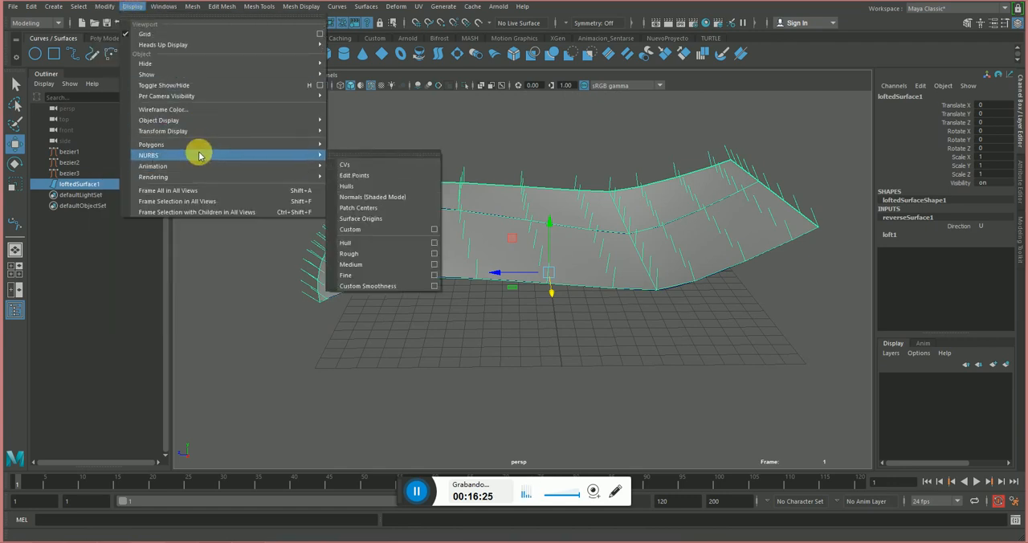
pyautogui.click(392, 198)
pyautogui.keyDown('alt'); pyautogui.moveTo(482, 160); pyautogui.dragTo(475, 239); pyautogui.keyUp('alt')
pyautogui.keyDown('alt'); pyautogui.moveTo(363, 191); pyautogui.dragTo(540, 257); pyautogui.keyUp('alt')
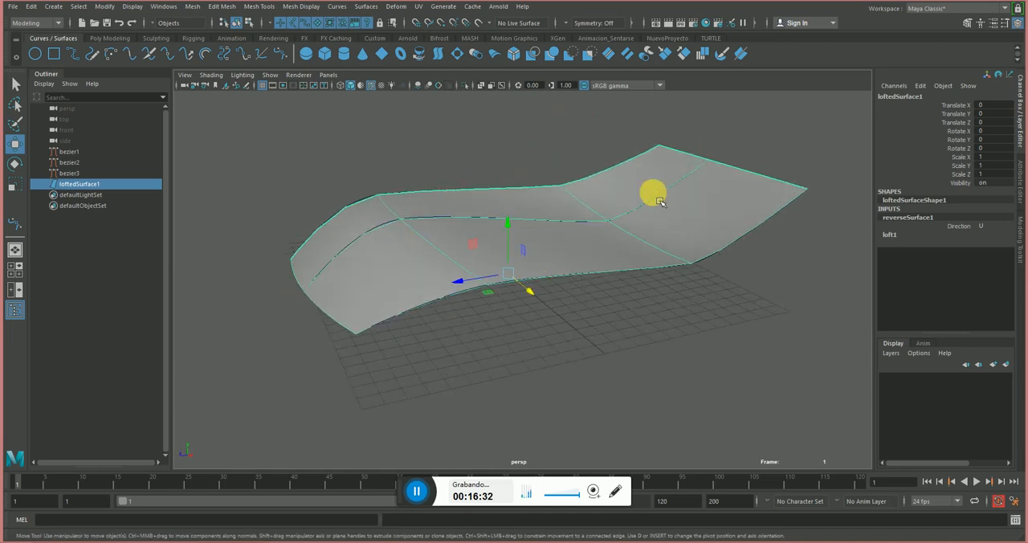
# Delete the three source curves bezier1, bezier2 and bezier3, keeping only the lofted surface.
pyautogui.click(363, 7)
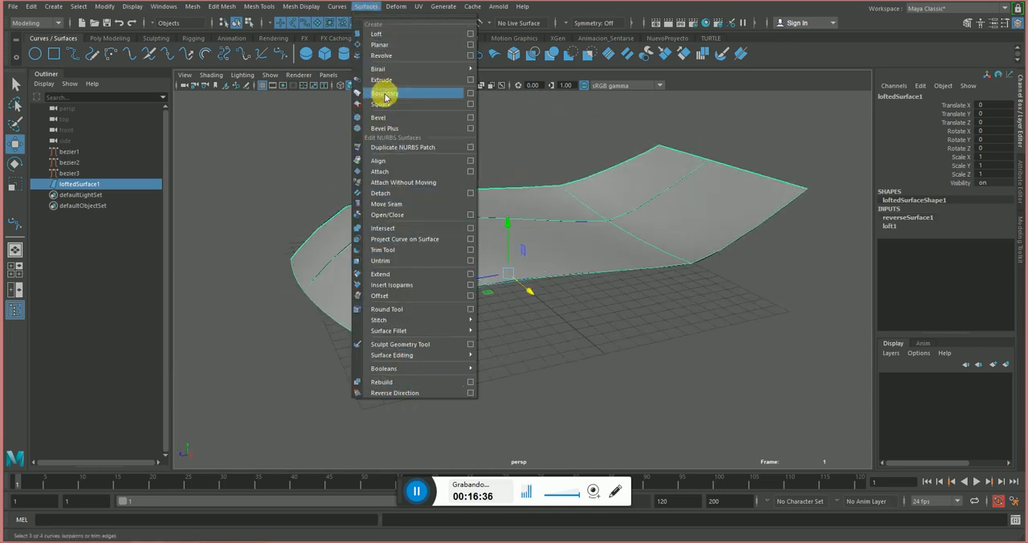
pyautogui.click(591, 216)
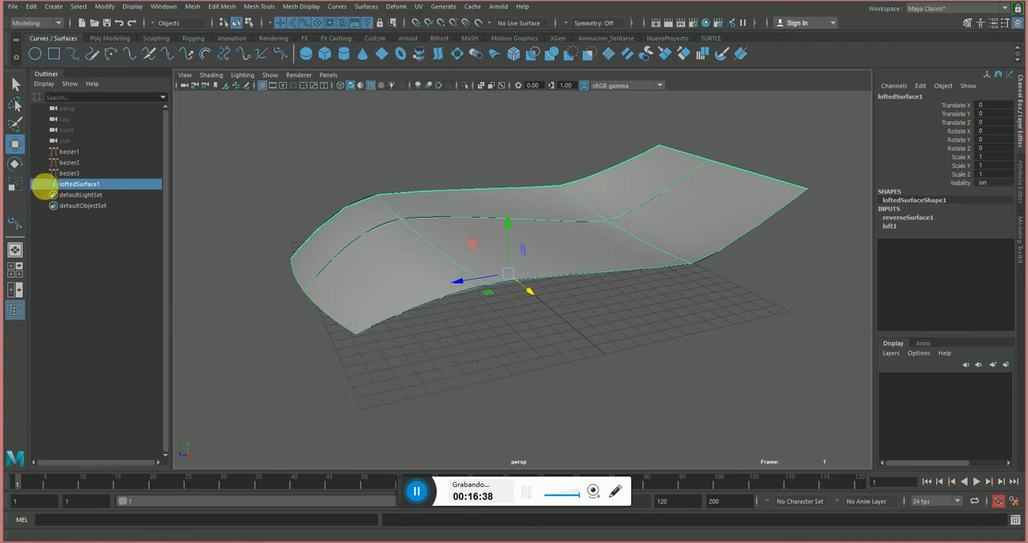
pyautogui.click(69, 163)
pyautogui.click(74, 173)
pyautogui.moveTo(73, 152); pyautogui.dragTo(78, 176)
pyautogui.press('Delete')
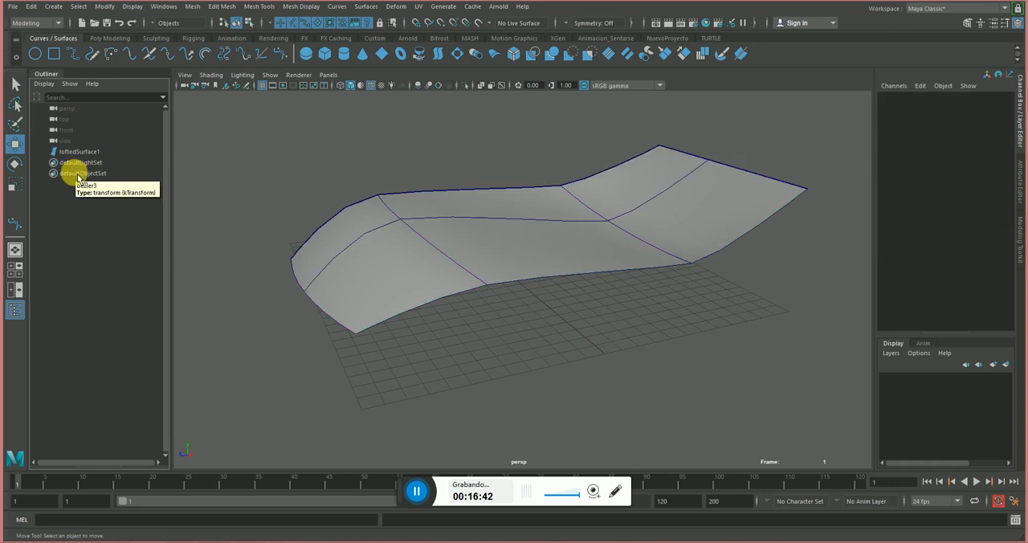
# Show the lofted surface's control vertices and raise vertices on its far side near the low end.
pyautogui.click(473, 222)
pyautogui.rightClick(474, 223)
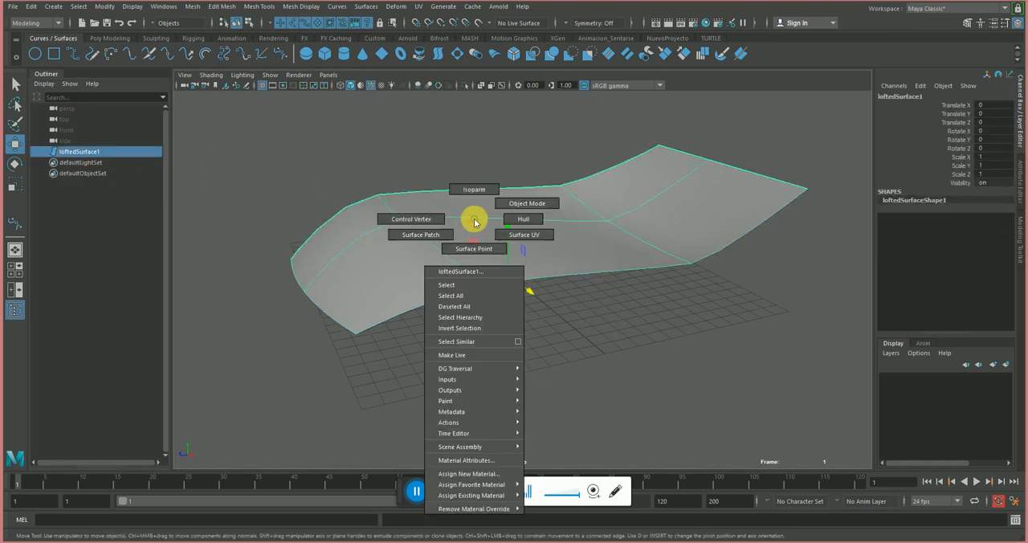
pyautogui.click(395, 218)
pyautogui.keyDown('alt'); pyautogui.moveTo(394, 216); pyautogui.dragTo(451, 172); pyautogui.keyUp('alt')
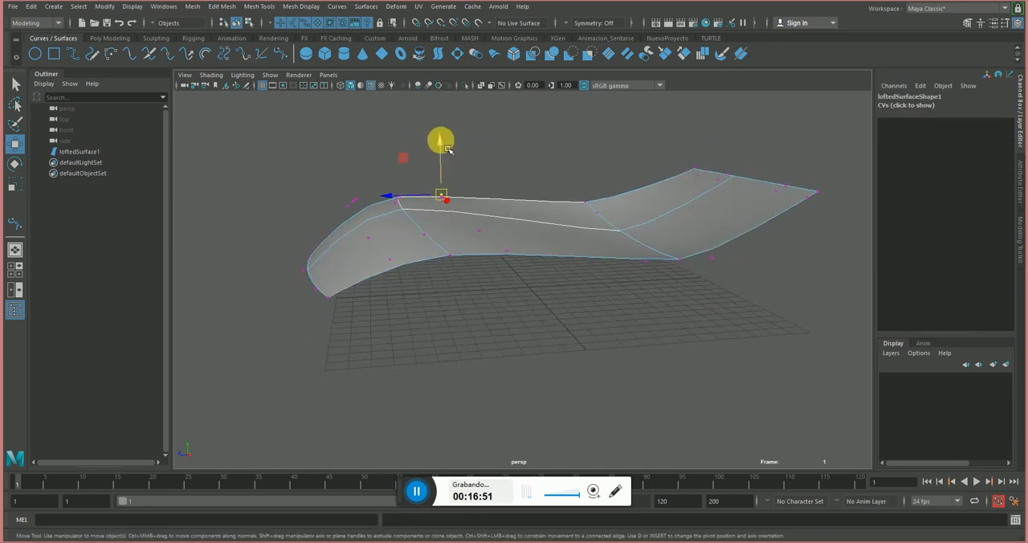
pyautogui.moveTo(444, 147); pyautogui.dragTo(380, 198)
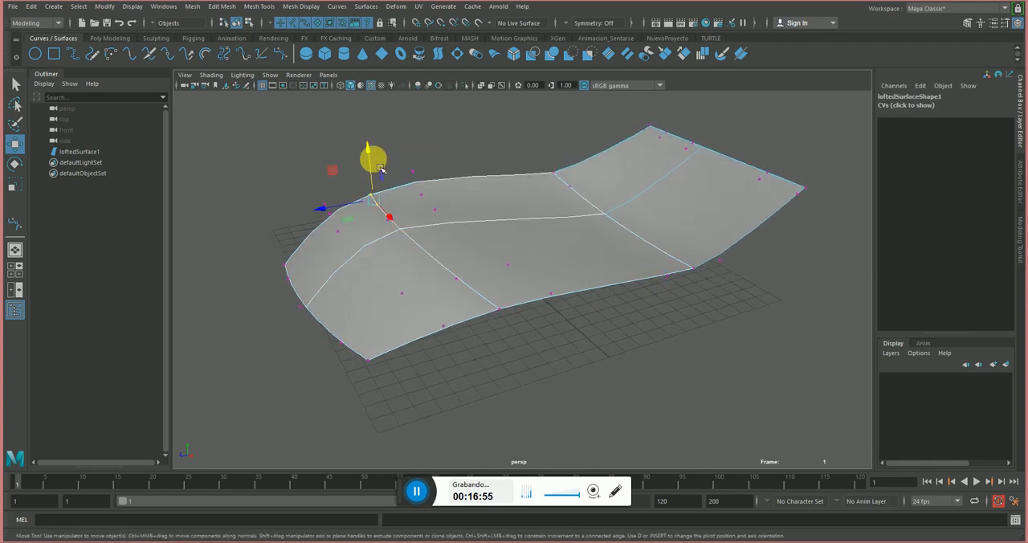
pyautogui.moveTo(367, 166)
pyautogui.mouseDown()
pyautogui.moveTo(361, 138)
pyautogui.moveTo(369, 162)
pyautogui.mouseUp()
# Select a control vertex near the surface's opposite long edge and adjust its height.
pyautogui.keyDown('alt'); pyautogui.moveTo(521, 176); pyautogui.dragTo(473, 159); pyautogui.keyUp('alt')
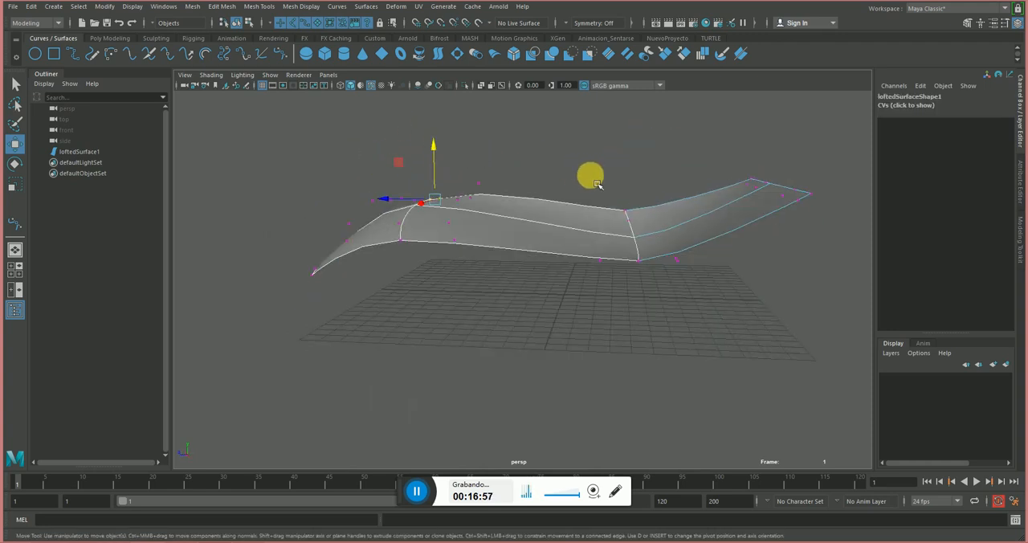
pyautogui.moveTo(597, 178); pyautogui.dragTo(651, 234)
pyautogui.keyDown('alt'); pyautogui.moveTo(702, 227); pyautogui.dragTo(677, 231); pyautogui.keyUp('alt')
pyautogui.moveTo(604, 252); pyautogui.dragTo(577, 244)
pyautogui.moveTo(549, 233)
pyautogui.mouseDown(button='right')
pyautogui.moveTo(538, 200)
pyautogui.moveTo(539, 231)
pyautogui.mouseUp(button='right')
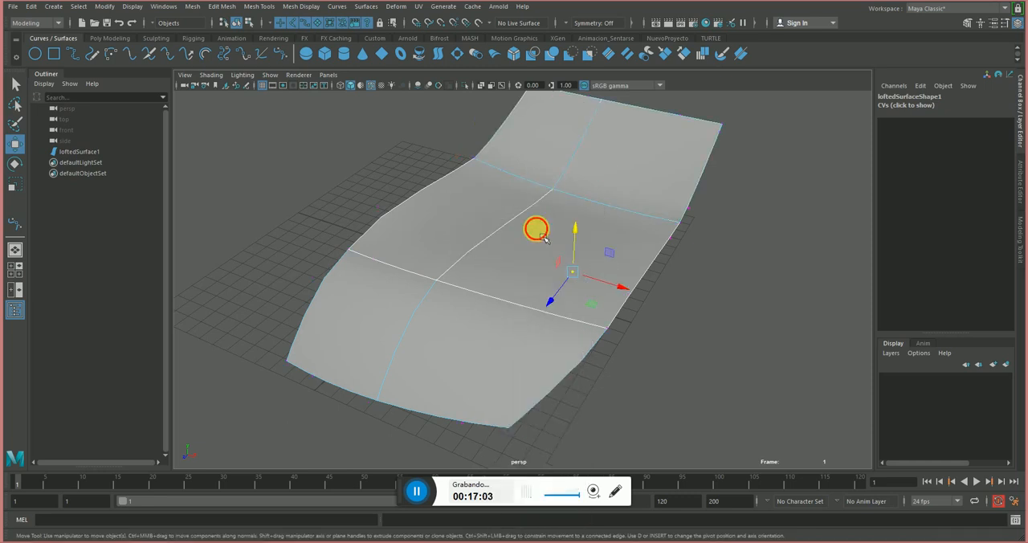
# Display the lofted surface's hulls and select one running lengthwise through the surface to adjust its height.
pyautogui.rightClick(538, 228)
pyautogui.click(586, 225)
pyautogui.keyDown('alt'); pyautogui.moveTo(567, 236); pyautogui.dragTo(498, 230); pyautogui.keyUp('alt')
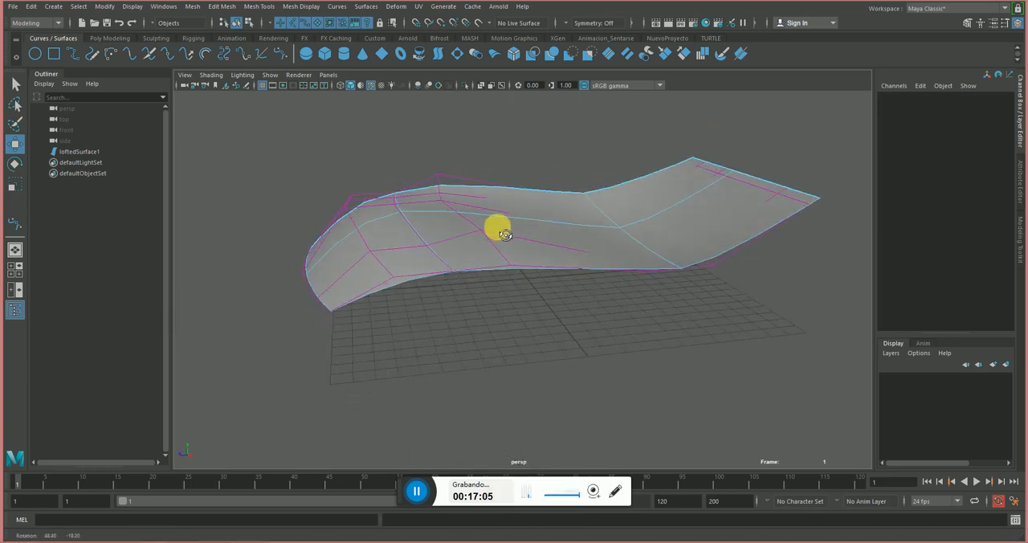
pyautogui.click(419, 213)
pyautogui.keyDown('alt'); pyautogui.moveTo(418, 213); pyautogui.dragTo(497, 237); pyautogui.keyUp('alt')
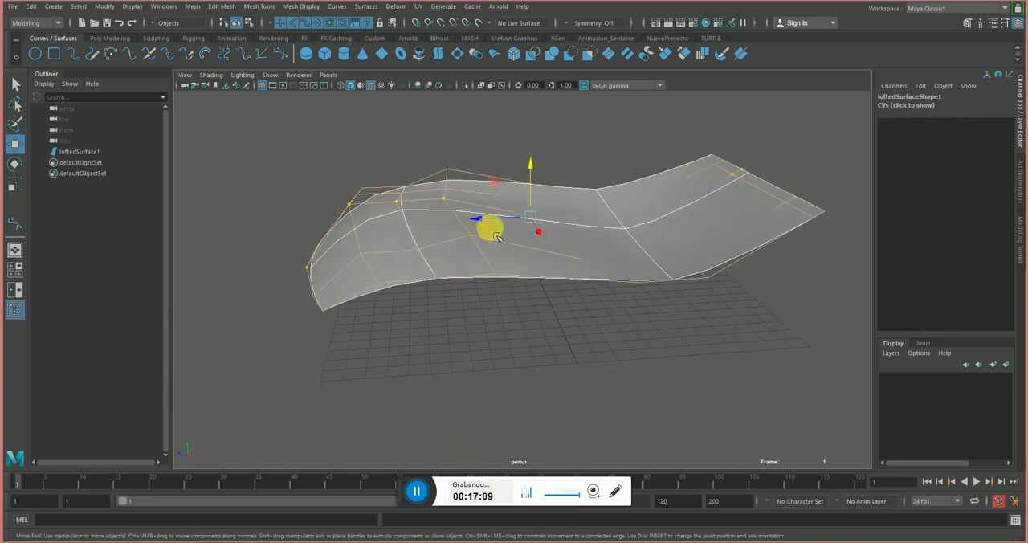
pyautogui.moveTo(534, 174); pyautogui.dragTo(534, 173)
# Switch the lofted surface back to control vertices and select two neighbouring ones near the low end.
pyautogui.moveTo(484, 202); pyautogui.dragTo(415, 202, button='right')
pyautogui.click(386, 195)
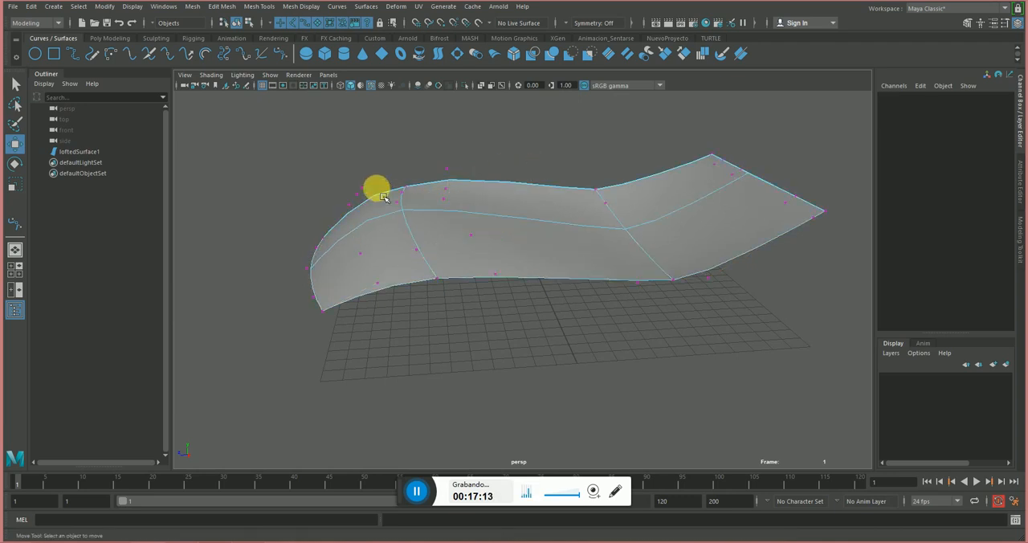
pyautogui.moveTo(383, 194); pyautogui.dragTo(416, 224)
pyautogui.moveTo(405, 182); pyautogui.dragTo(544, 199)
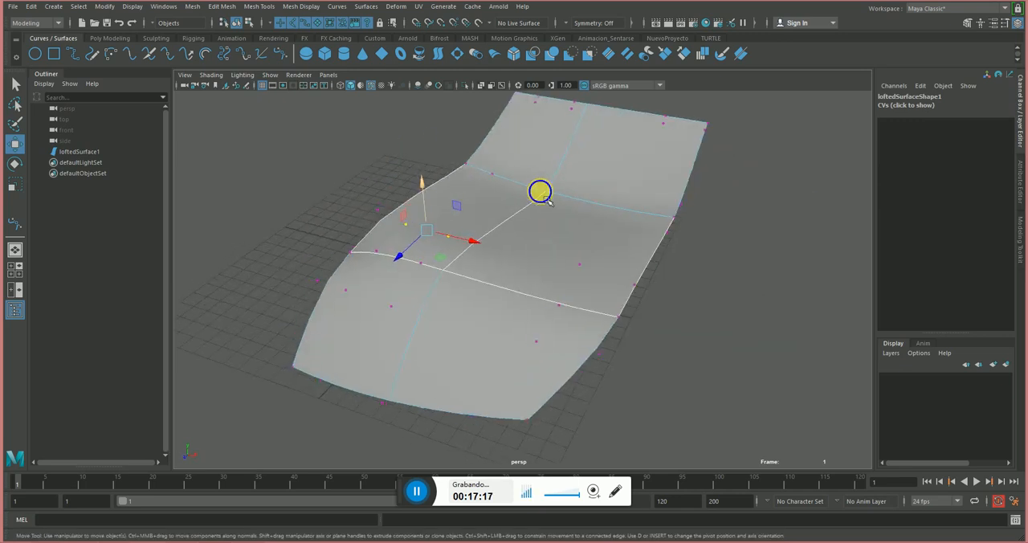
# Select the whole lofted surface as an object and delete it to empty the scene.
pyautogui.keyDown('alt'); pyautogui.moveTo(694, 158); pyautogui.dragTo(514, 221, button='right'); pyautogui.keyUp('alt')
pyautogui.moveTo(593, 207); pyautogui.dragTo(651, 158, button='right')
pyautogui.keyDown('alt'); pyautogui.moveTo(707, 215); pyautogui.dragTo(667, 213); pyautogui.keyUp('alt')
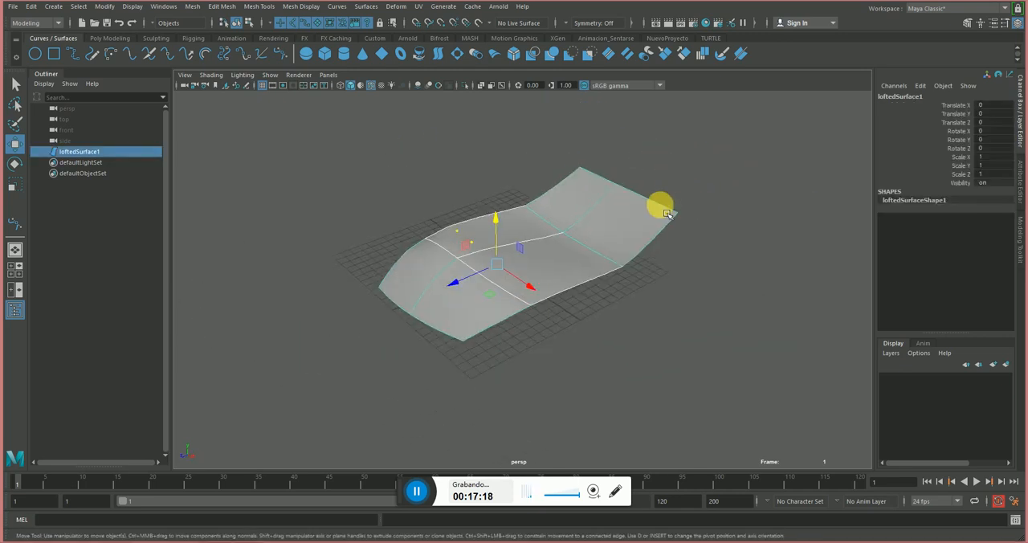
pyautogui.press('Delete')
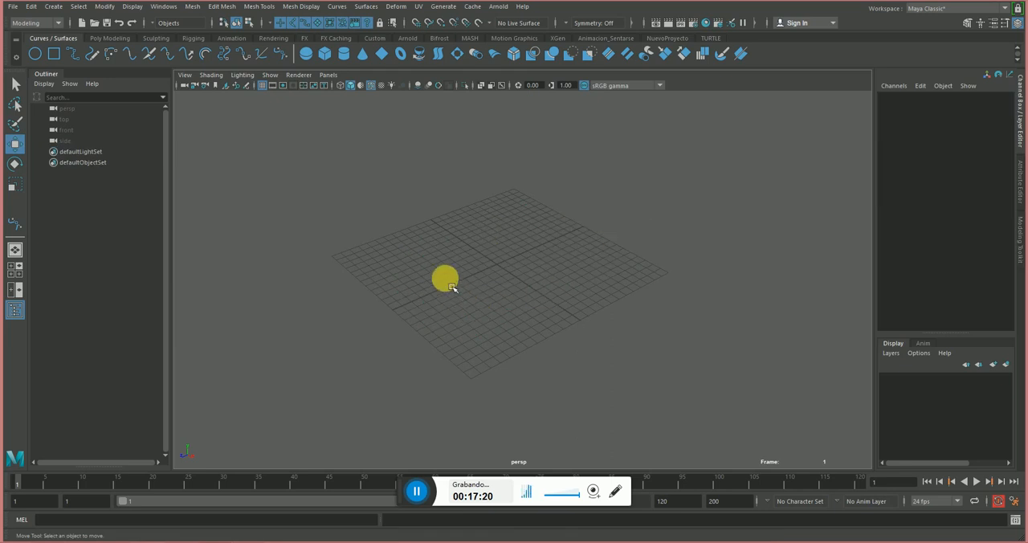
# Create a polygon sphere at the grid's centre and scale it uniformly to 6.625.
pyautogui.click(125, 38)
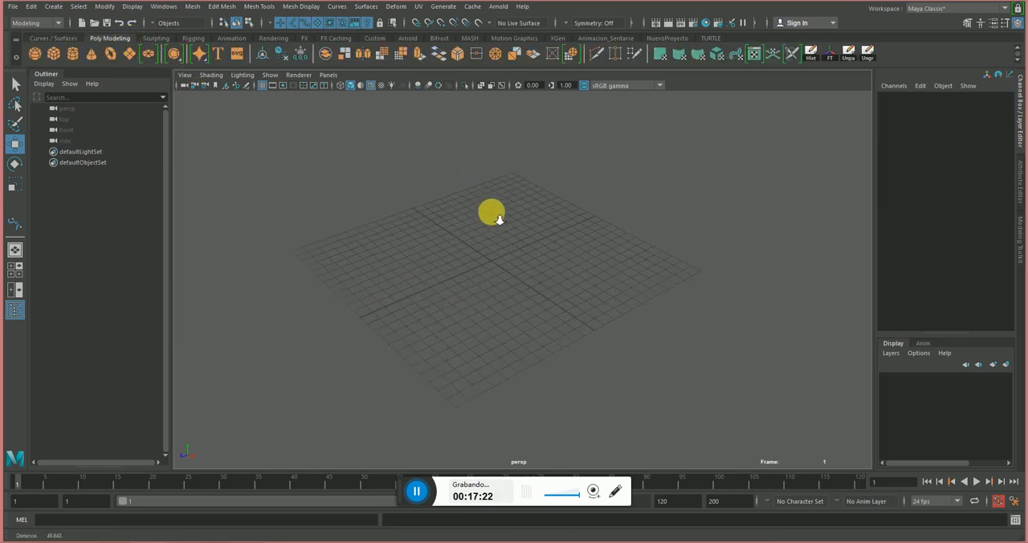
pyautogui.scroll(2, 490, 209)
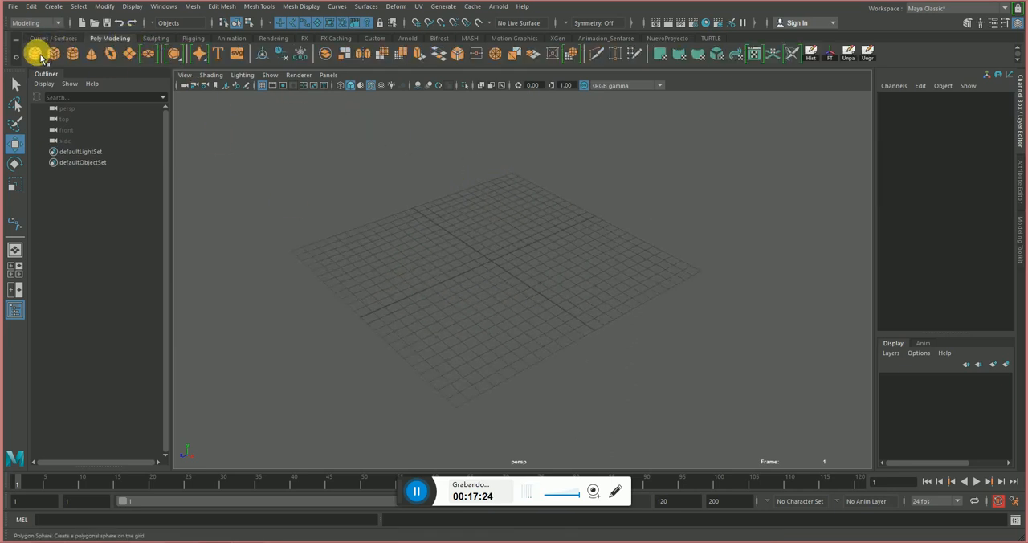
pyautogui.click(38, 55)
pyautogui.click(570, 239)
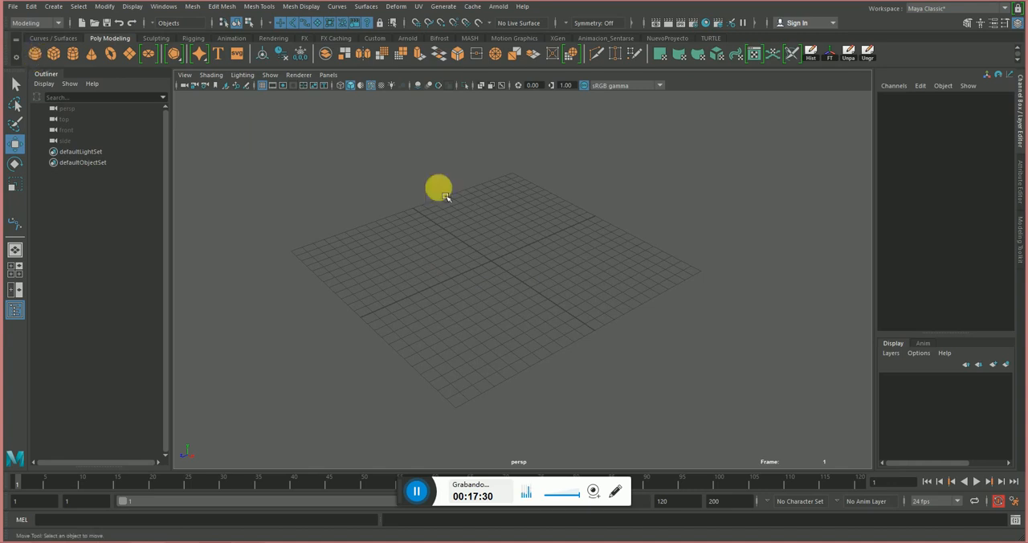
pyautogui.press('e')
pyautogui.press('r')
pyautogui.moveTo(495, 266); pyautogui.dragTo(612, 235)
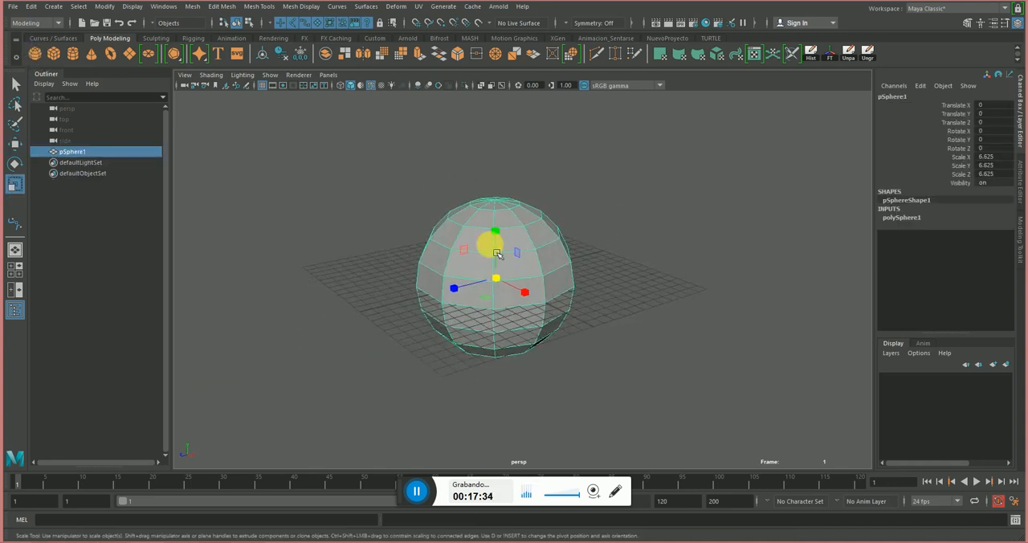
# Show the Modeling Toolkit for the polygon sphere and activate the Move tool.
pyautogui.click(969, 24)
pyautogui.keyDown('alt'); pyautogui.moveTo(474, 190); pyautogui.dragTo(587, 206); pyautogui.keyUp('alt')
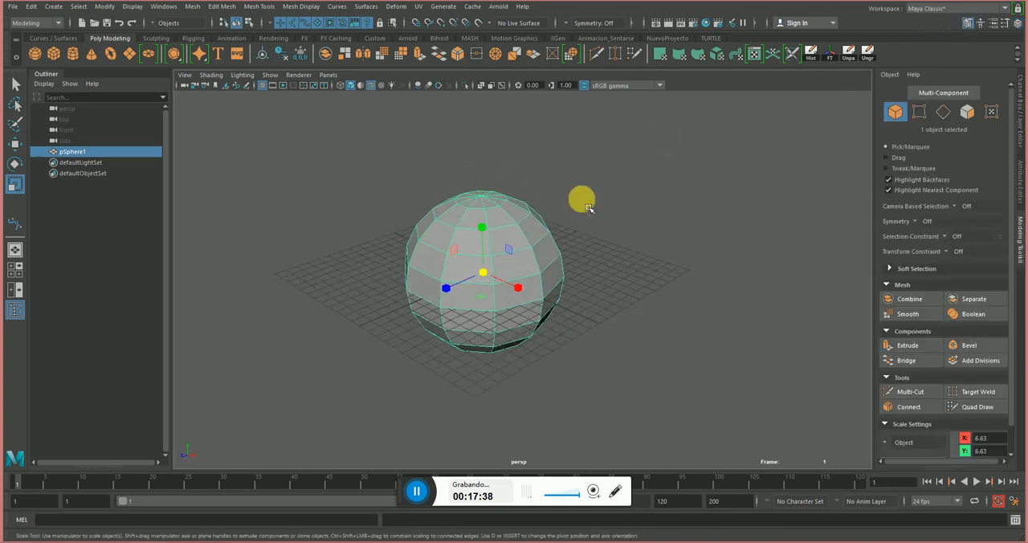
pyautogui.keyDown('alt'); pyautogui.moveTo(587, 206); pyautogui.dragTo(434, 193, button='right'); pyautogui.keyUp('alt')
pyautogui.keyDown('alt'); pyautogui.moveTo(399, 220); pyautogui.dragTo(406, 253, button='middle'); pyautogui.keyUp('alt')
pyautogui.keyDown('alt'); pyautogui.moveTo(370, 254); pyautogui.dragTo(516, 314, button='right'); pyautogui.keyUp('alt')
pyautogui.press('w')
pyautogui.keyDown('alt'); pyautogui.moveTo(424, 316); pyautogui.dragTo(473, 308); pyautogui.keyUp('alt')
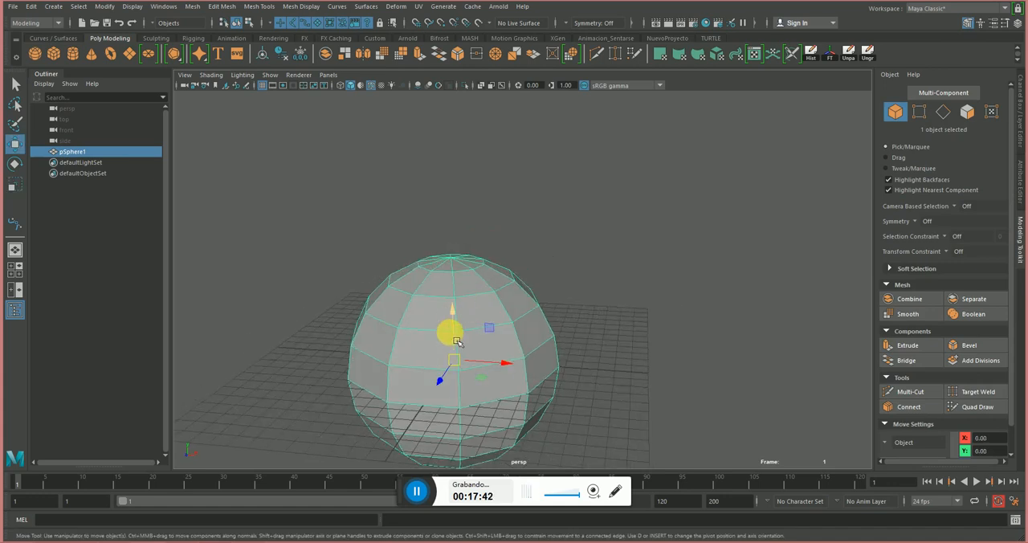
pyautogui.keyDown('alt'); pyautogui.moveTo(422, 311); pyautogui.dragTo(413, 241, button='middle'); pyautogui.keyUp('alt')
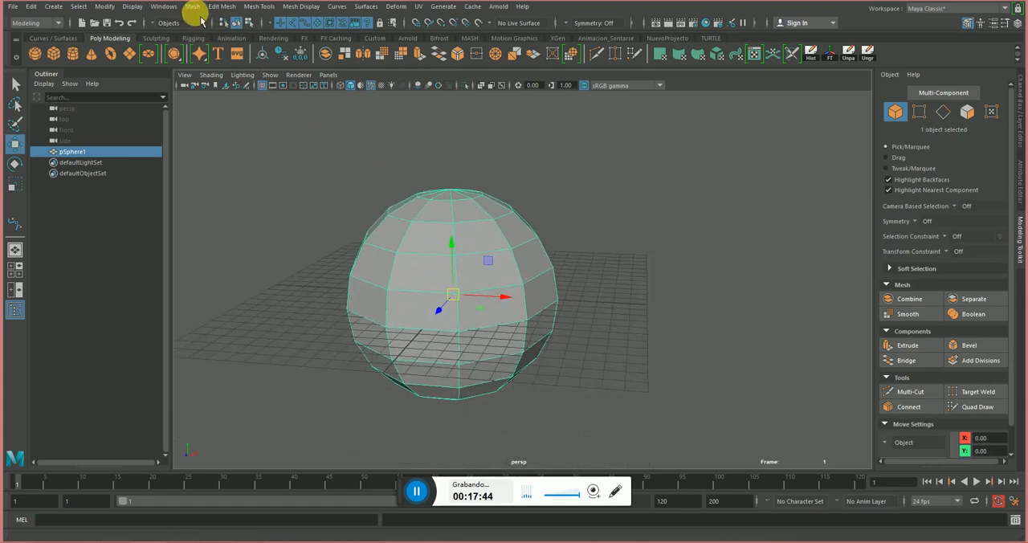
# Detach the mesh Booleans commands as a floating palette and place it over the Outliner's edge.
pyautogui.click(225, 9)
pyautogui.moveTo(255, 10)
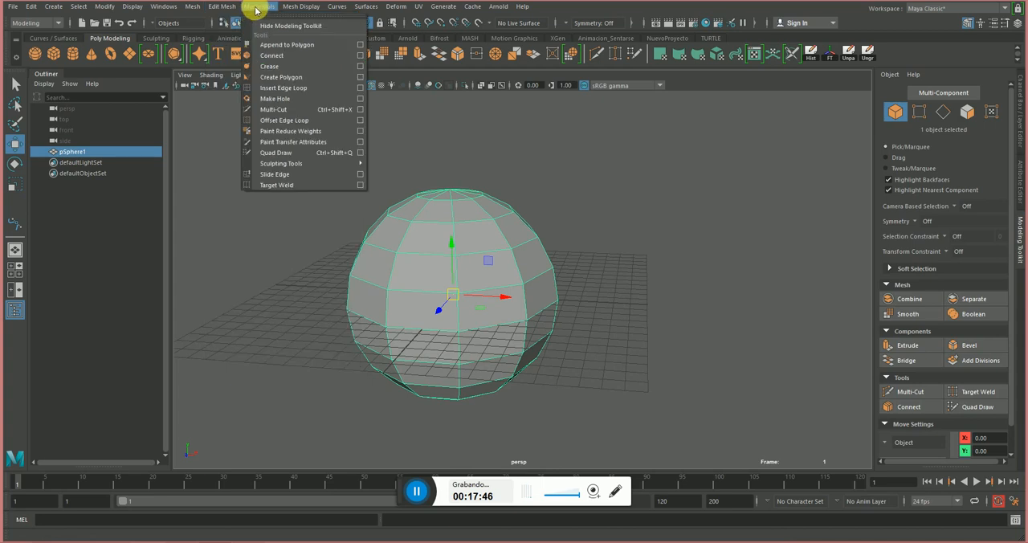
pyautogui.moveTo(196, 9)
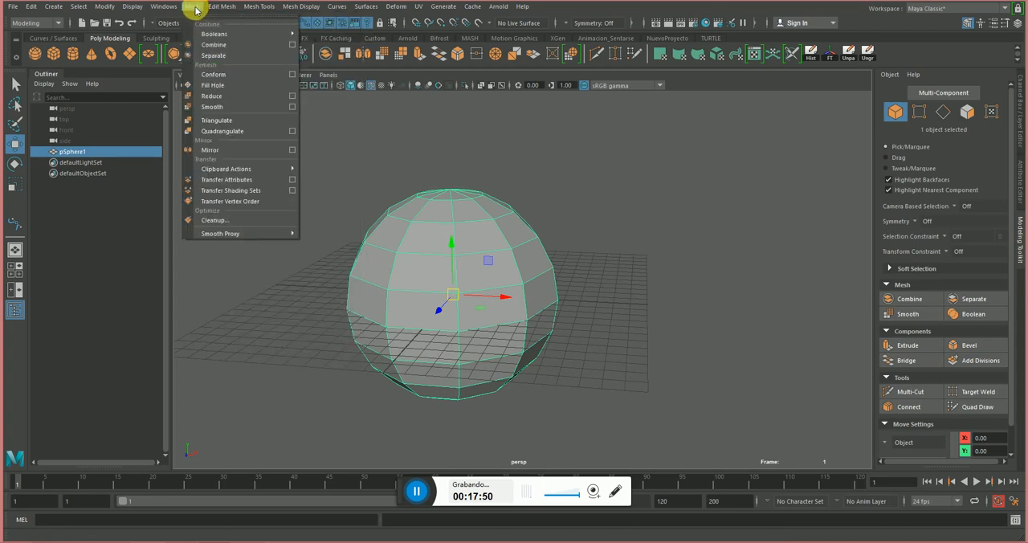
pyautogui.moveTo(213, 36)
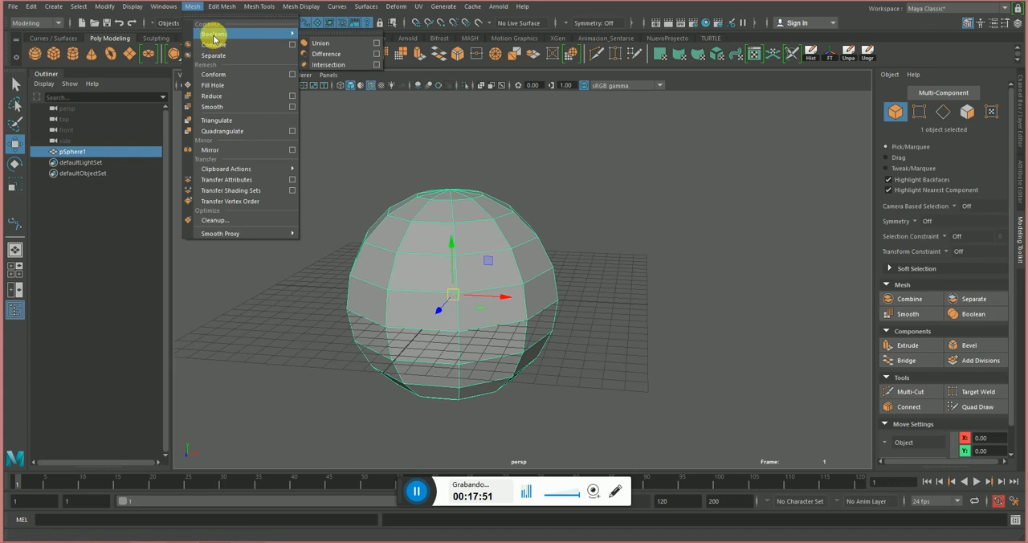
pyautogui.click(321, 35)
pyautogui.moveTo(325, 24); pyautogui.dragTo(155, 246)
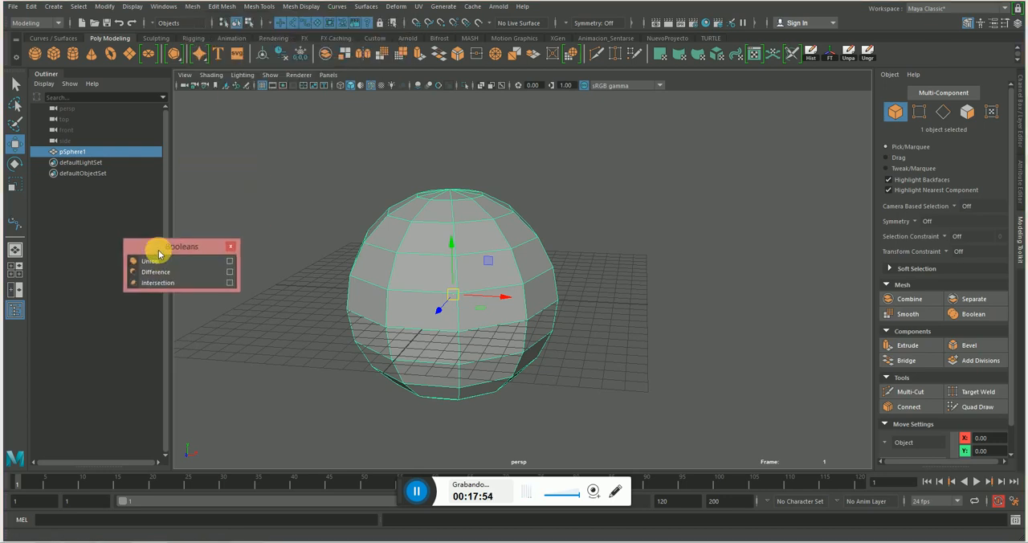
# Create a polygon cone, move it along X toward the sphere's side and scale it uniformly to 4.318.
pyautogui.keyDown('alt'); pyautogui.moveTo(601, 278); pyautogui.dragTo(541, 296); pyautogui.keyUp('alt')
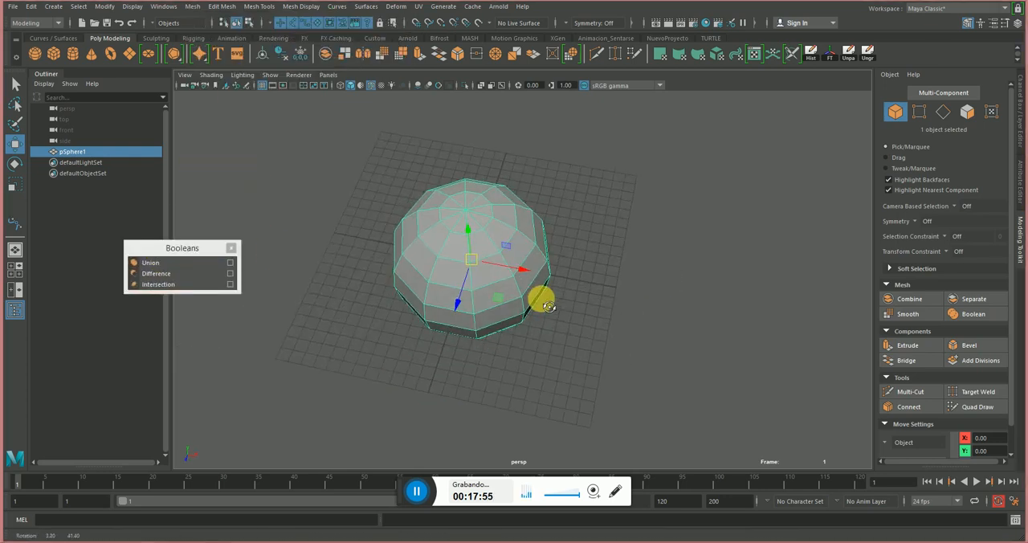
pyautogui.click(96, 57)
pyautogui.keyDown('alt'); pyautogui.moveTo(604, 275); pyautogui.dragTo(604, 249); pyautogui.keyUp('alt')
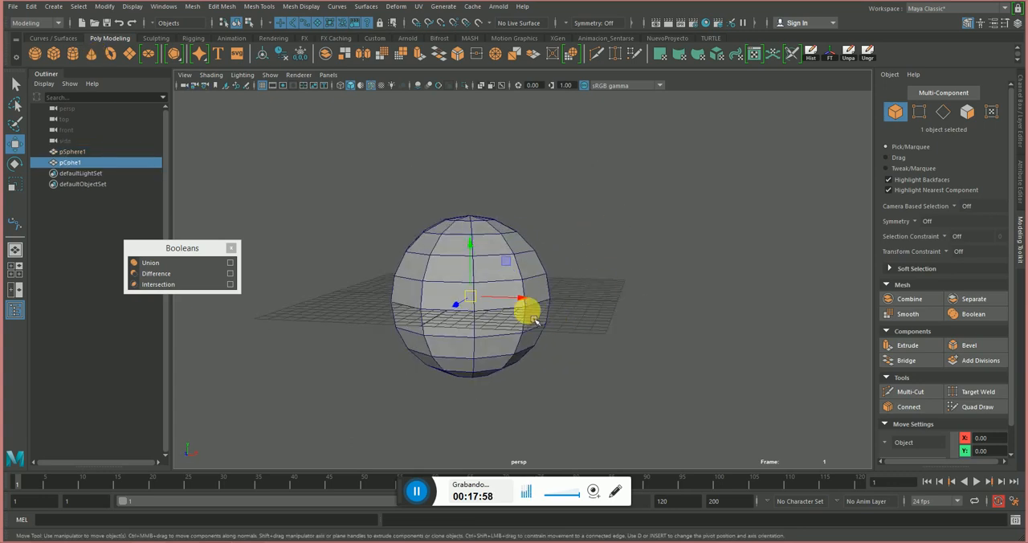
pyautogui.moveTo(527, 302); pyautogui.dragTo(612, 287)
pyautogui.press('e')
pyautogui.press('r')
# Rotate the cone 105 degrees about Z and move it to X 4.925, Y 3.581 so its tip enters the sphere.
pyautogui.press('e')
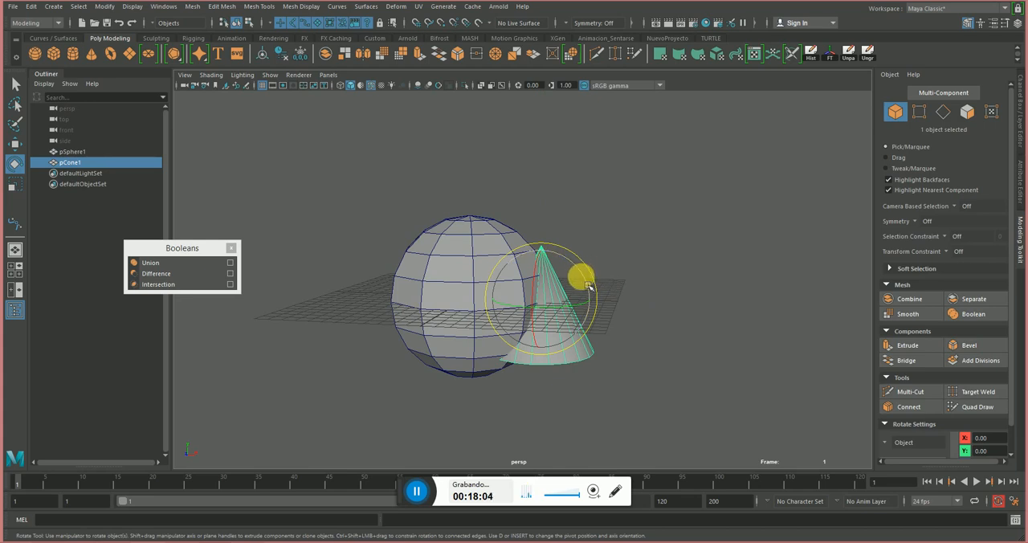
pyautogui.moveTo(588, 286); pyautogui.dragTo(538, 227)
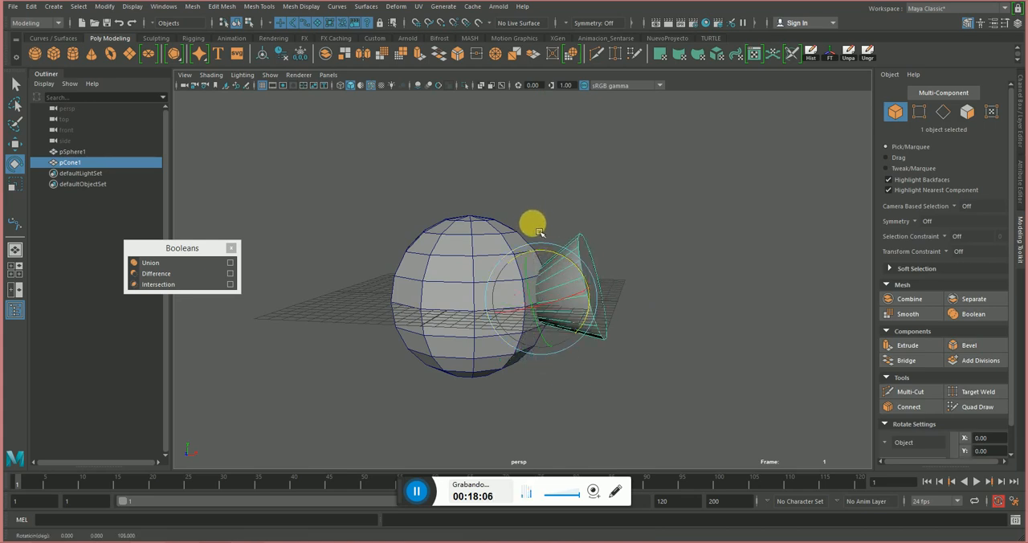
pyautogui.press('w')
pyautogui.moveTo(539, 259)
pyautogui.mouseDown()
pyautogui.moveTo(521, 203)
pyautogui.moveTo(522, 218)
pyautogui.moveTo(606, 260)
pyautogui.moveTo(532, 273)
pyautogui.mouseUp()
pyautogui.keyDown('alt'); pyautogui.moveTo(601, 241); pyautogui.dragTo(577, 232); pyautogui.keyUp('alt')
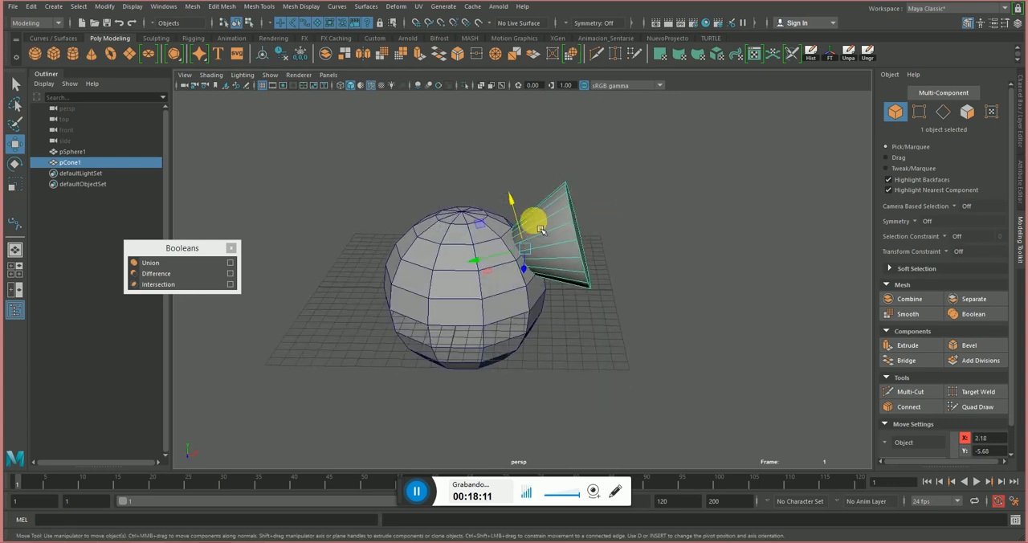
pyautogui.keyDown('alt'); pyautogui.moveTo(496, 236); pyautogui.dragTo(662, 275, button='right'); pyautogui.keyUp('alt')
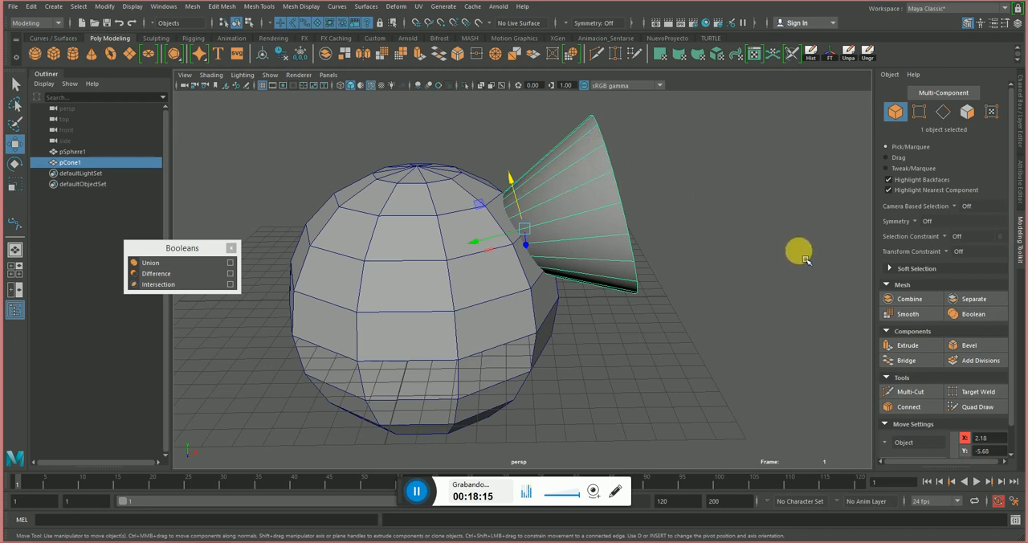
# Set the cone's Subdivisions Height to 8 in its polyCone1 construction history.
pyautogui.click(1021, 129)
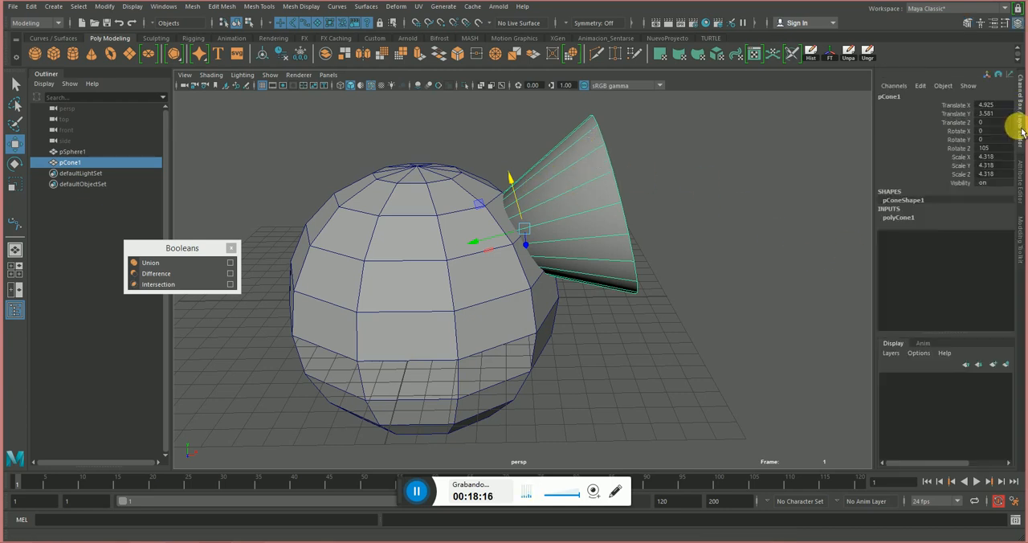
pyautogui.click(897, 217)
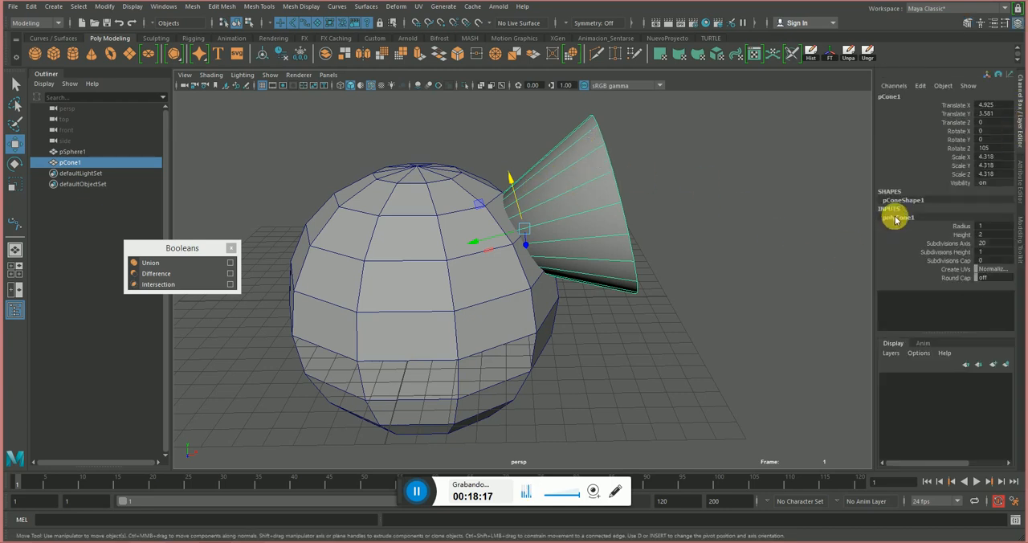
pyautogui.click(957, 252)
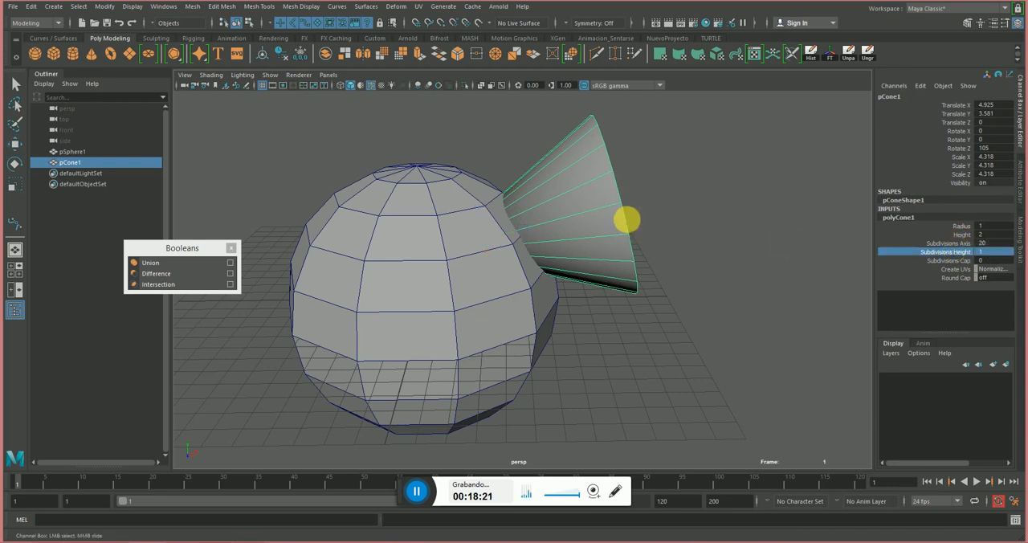
pyautogui.moveTo(627, 220); pyautogui.dragTo(658, 218, button='middle')
pyautogui.keyDown('alt'); pyautogui.moveTo(659, 218); pyautogui.dragTo(588, 164); pyautogui.keyUp('alt')
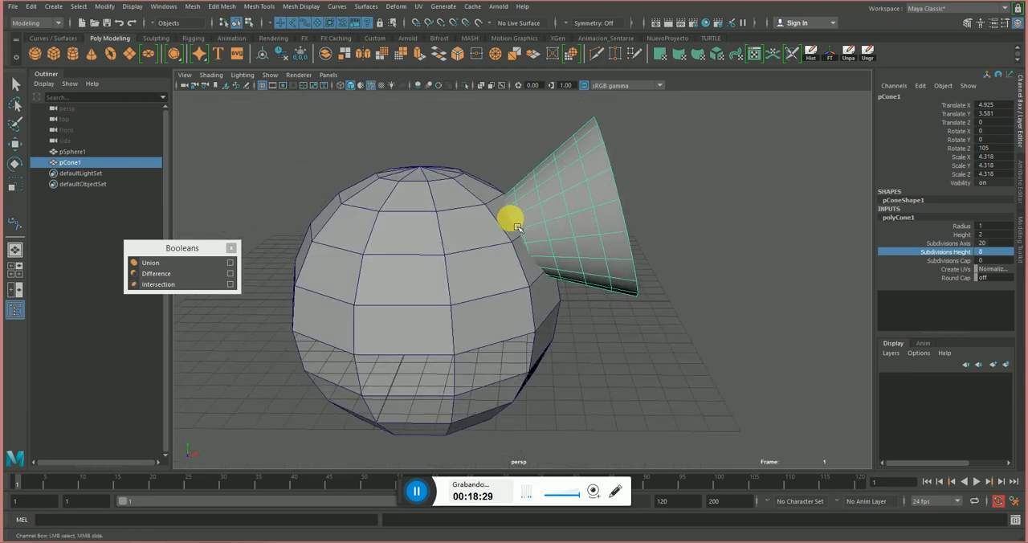
pyautogui.keyDown('alt'); pyautogui.moveTo(577, 226); pyautogui.dragTo(573, 229); pyautogui.keyUp('alt')
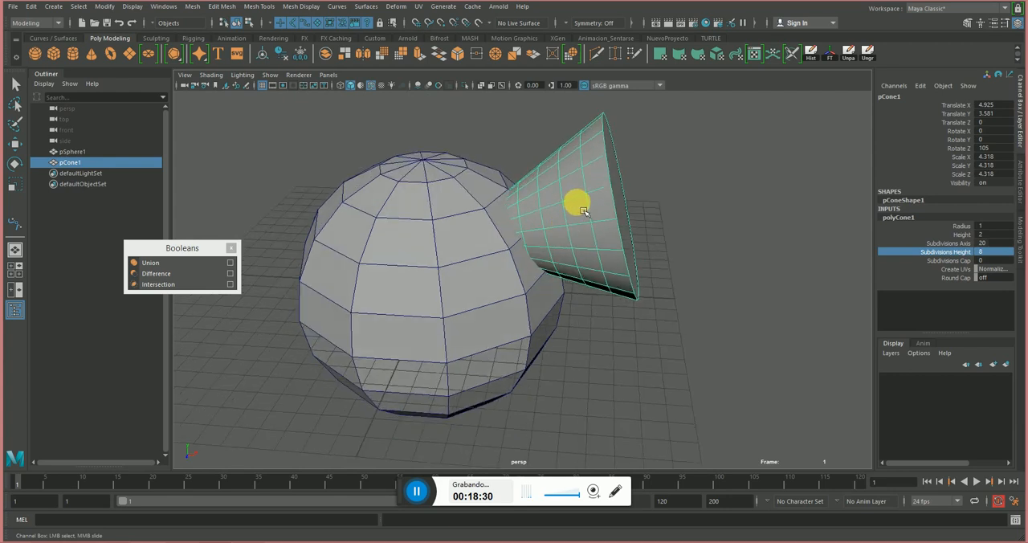
# Set the cone's Subdivisions Cap to 4 and return to the Move tool.
pyautogui.keyDown('alt'); pyautogui.moveTo(645, 161); pyautogui.dragTo(634, 186); pyautogui.keyUp('alt')
pyautogui.click(969, 260)
pyautogui.moveTo(747, 228); pyautogui.dragTo(759, 228, button='middle')
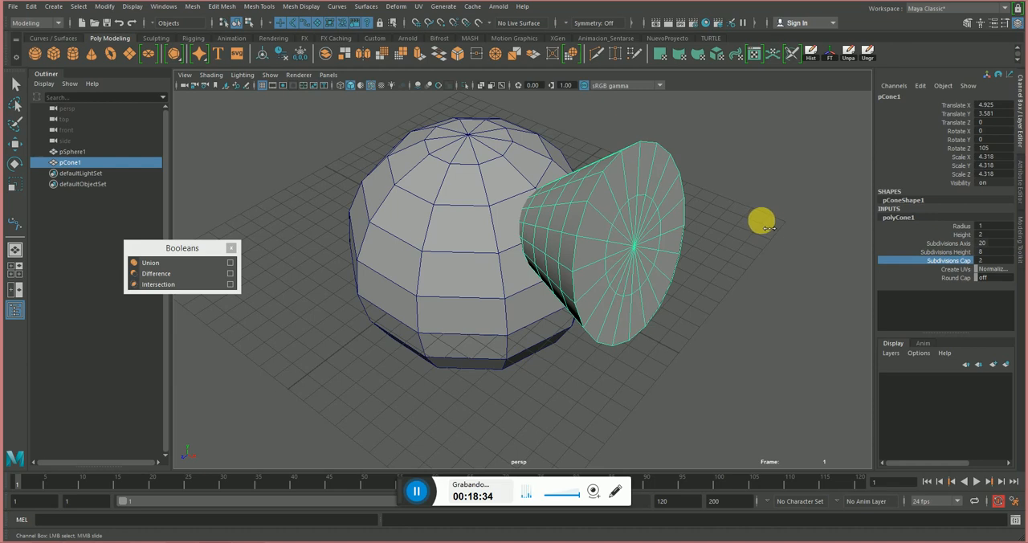
pyautogui.keyDown('alt'); pyautogui.moveTo(775, 227); pyautogui.dragTo(587, 168); pyautogui.keyUp('alt')
pyautogui.press('w')
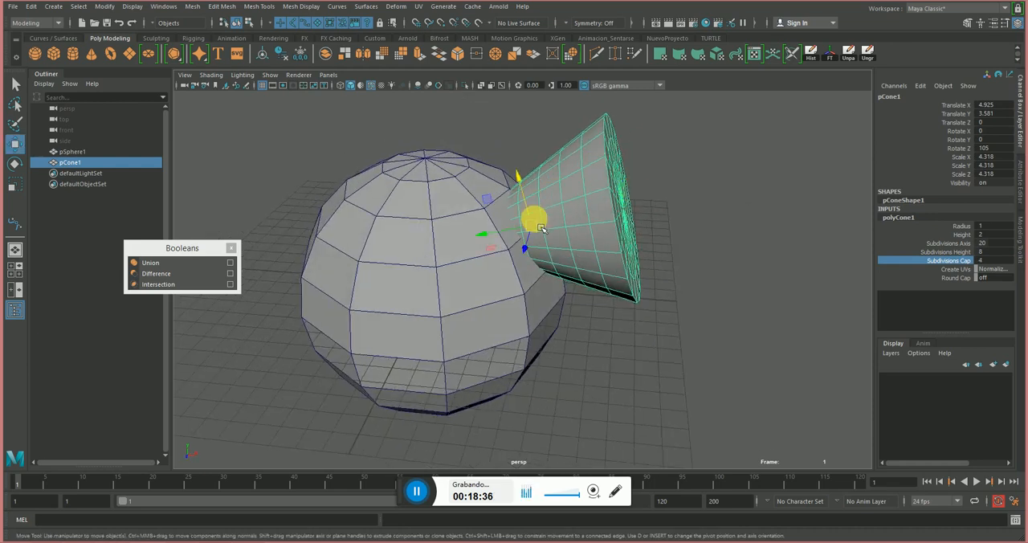
# Select the cone first and the sphere second, and apply a Boolean Difference to subtract the sphere from the cone.
pyautogui.keyDown('alt'); pyautogui.moveTo(534, 218); pyautogui.dragTo(560, 229); pyautogui.keyUp('alt')
pyautogui.moveTo(688, 161); pyautogui.dragTo(554, 274)
pyautogui.click(726, 324)
pyautogui.keyDown('alt'); pyautogui.moveTo(572, 314); pyautogui.dragTo(659, 258); pyautogui.keyUp('alt')
pyautogui.keyDown('alt'); pyautogui.moveTo(682, 300); pyautogui.dragTo(635, 328); pyautogui.keyUp('alt')
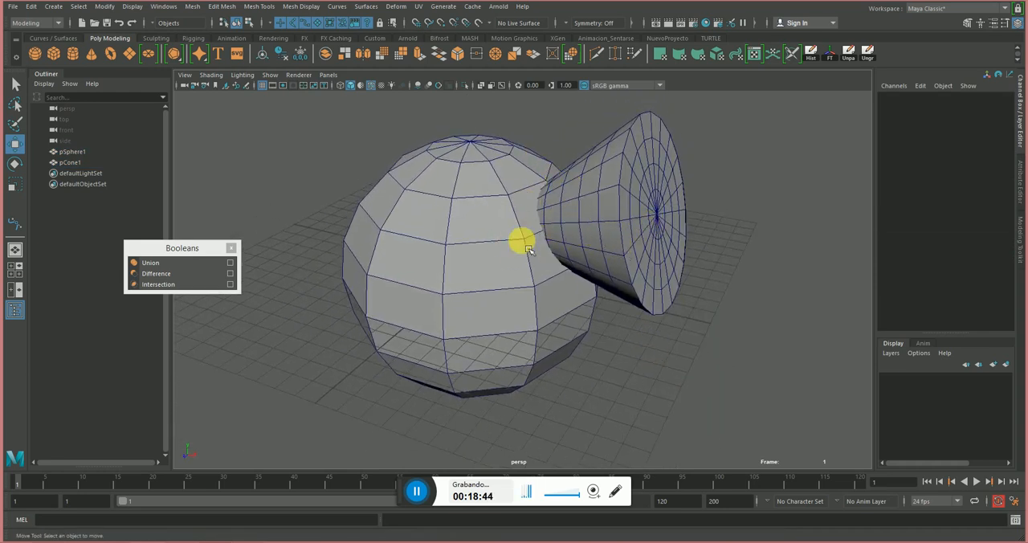
pyautogui.keyDown('alt'); pyautogui.moveTo(562, 227); pyautogui.dragTo(577, 244); pyautogui.keyUp('alt')
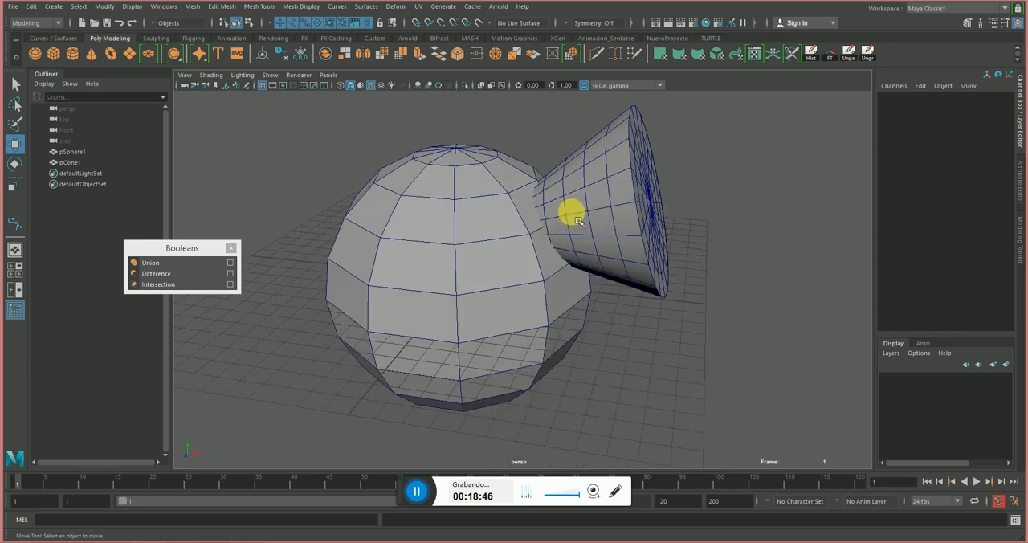
pyautogui.click(540, 228)
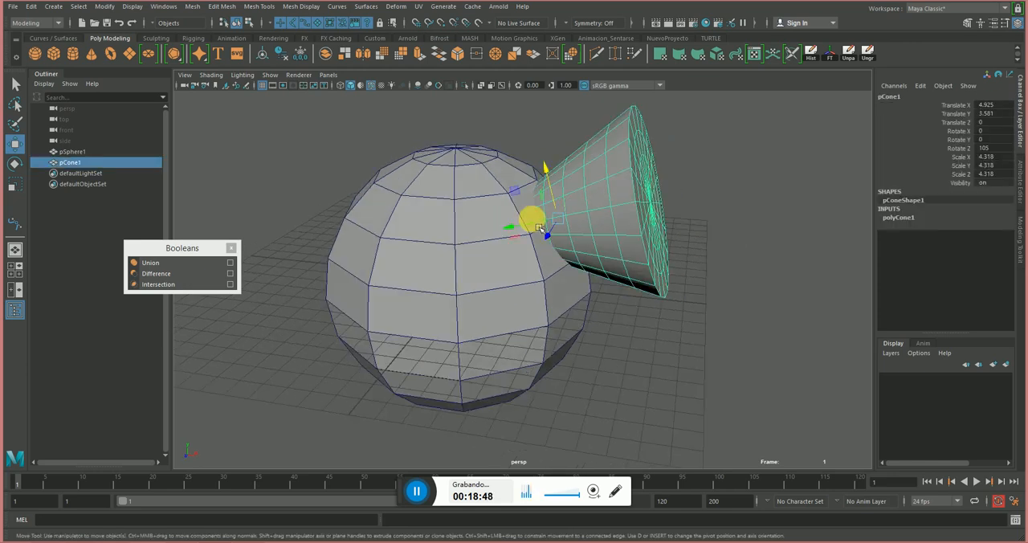
pyautogui.keyDown('shift'); pyautogui.click(425, 233); pyautogui.keyUp('shift')
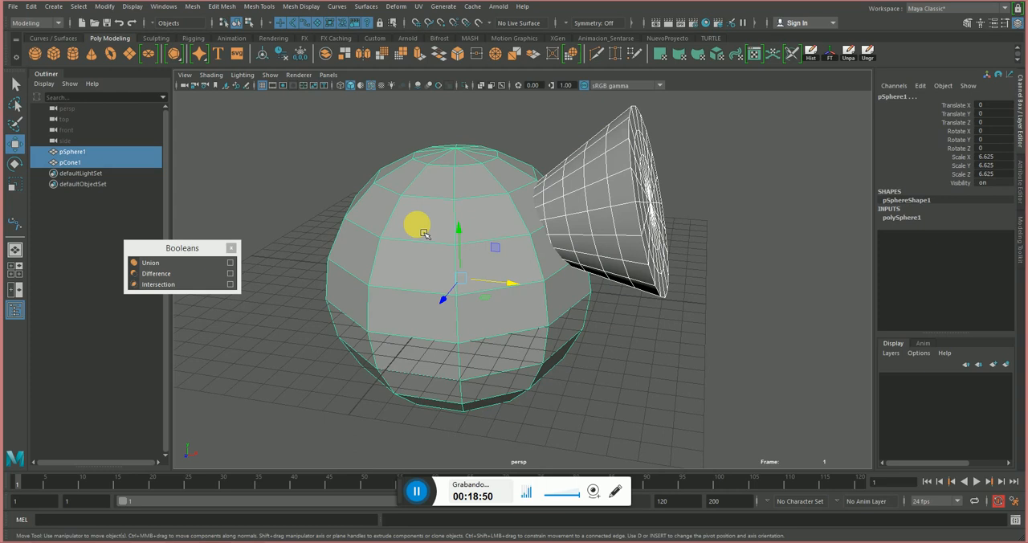
pyautogui.click(175, 275)
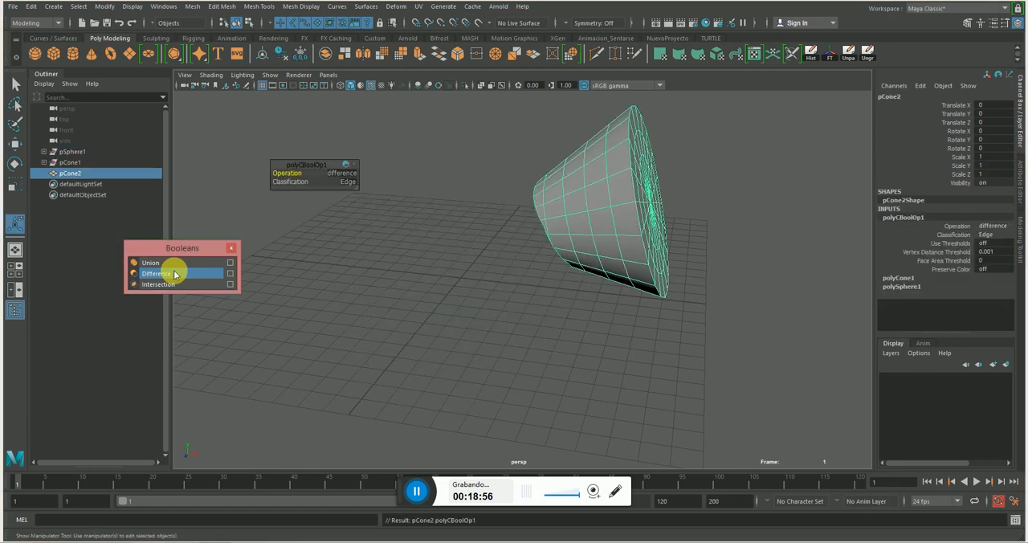
# Undo the Boolean Difference that cut the sphere out of the cone and clear the selection.
pyautogui.hotkey('ctrl', 'z')
pyautogui.click(645, 349)
pyautogui.keyDown('alt'); pyautogui.moveTo(534, 294); pyautogui.dragTo(493, 292); pyautogui.keyUp('alt')
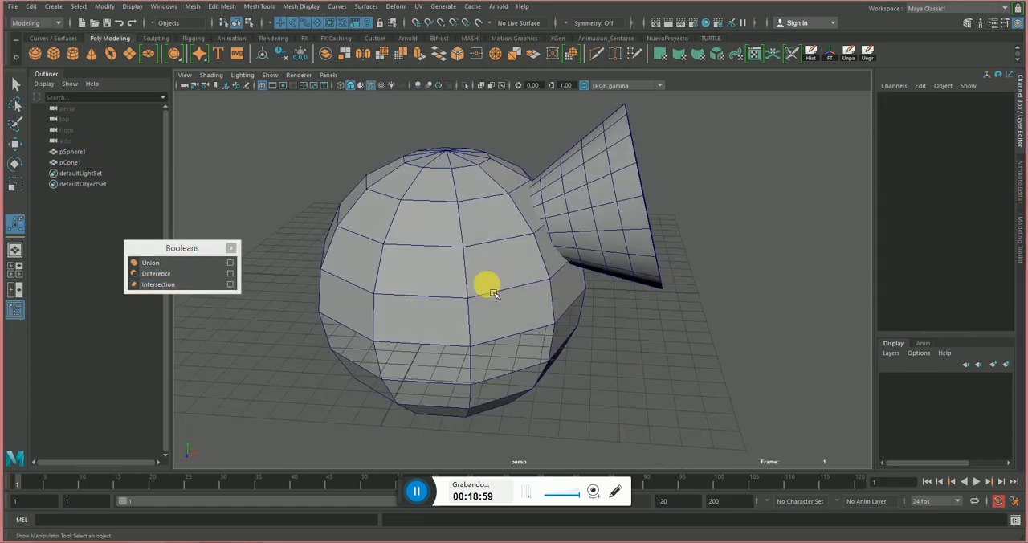
# Select the sphere first and the cone second, and apply a Boolean Difference to subtract the cone from the sphere.
pyautogui.click(385, 276)
pyautogui.keyDown('shift'); pyautogui.click(614, 200); pyautogui.keyUp('shift')
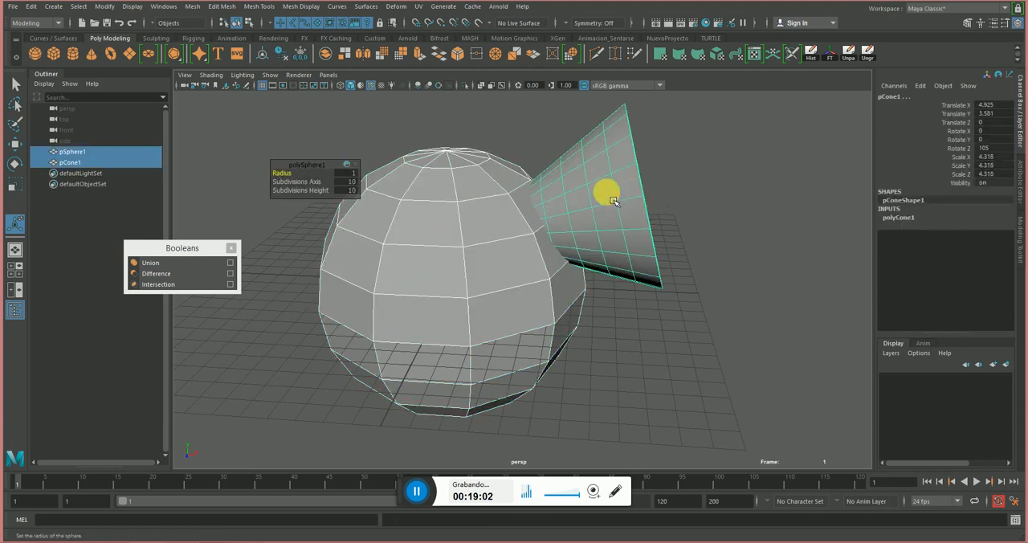
pyautogui.click(196, 273)
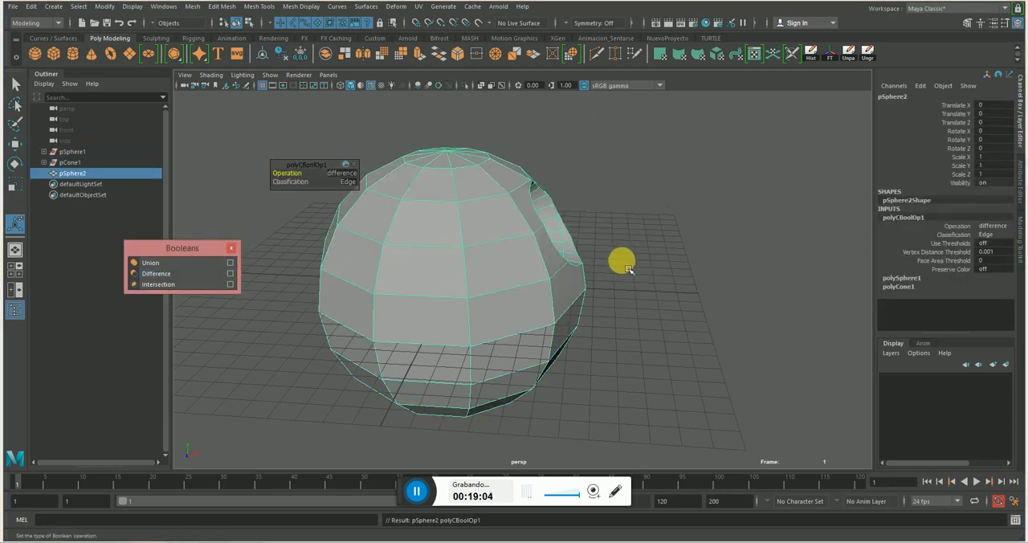
pyautogui.keyDown('alt'); pyautogui.moveTo(619, 261); pyautogui.dragTo(585, 266); pyautogui.keyUp('alt')
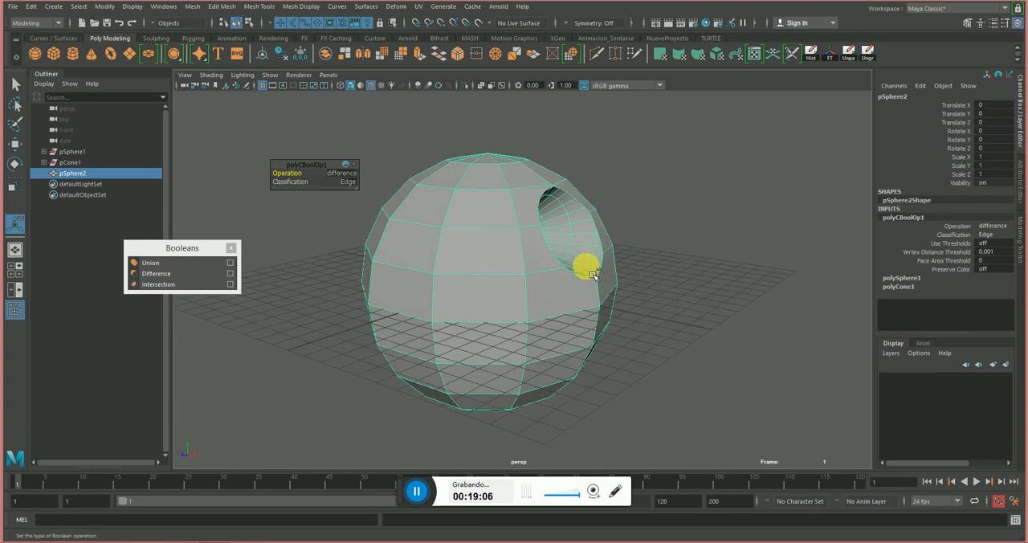
# Undo the cone's subtraction from the sphere and clear the selection.
pyautogui.hotkey('ctrl', 'z')
pyautogui.click(649, 355)
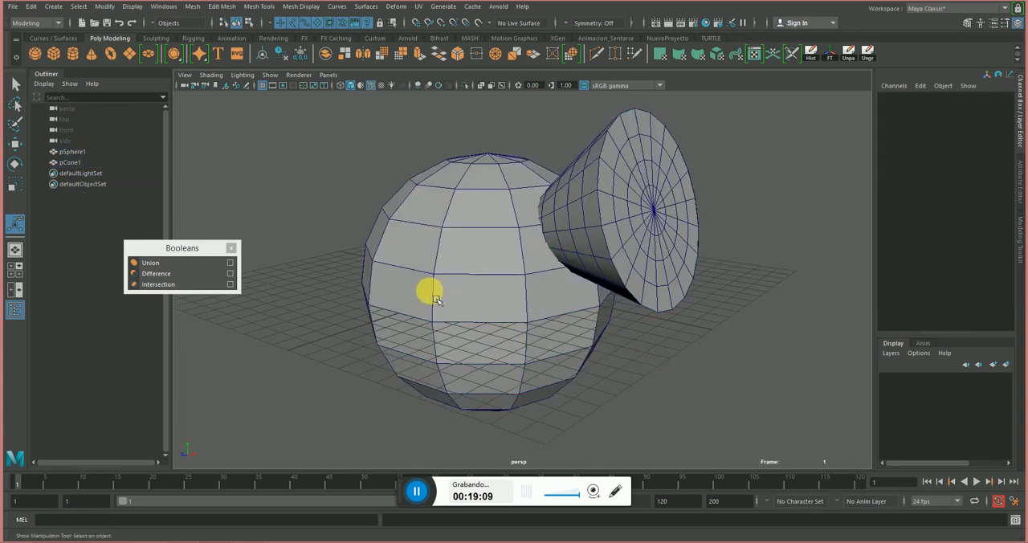
pyautogui.moveTo(434, 298)
pyautogui.keyDown('alt'); pyautogui.mouseDown()
pyautogui.moveTo(491, 286)
pyautogui.moveTo(440, 297)
pyautogui.mouseUp(); pyautogui.keyUp('alt')
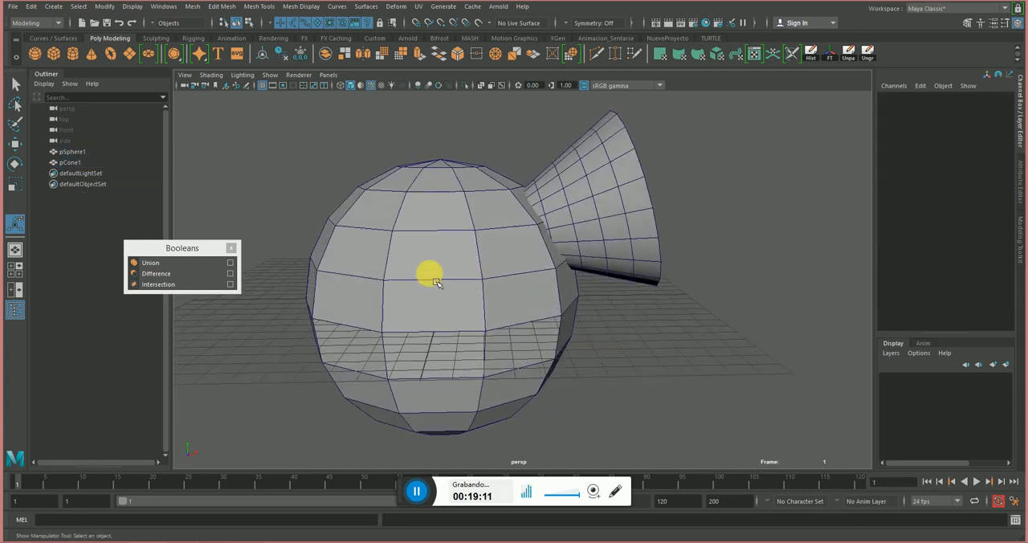
# Repeat the Boolean Difference with the sphere selected before the cone, so the cone is cut out of the sphere.
pyautogui.click(434, 282)
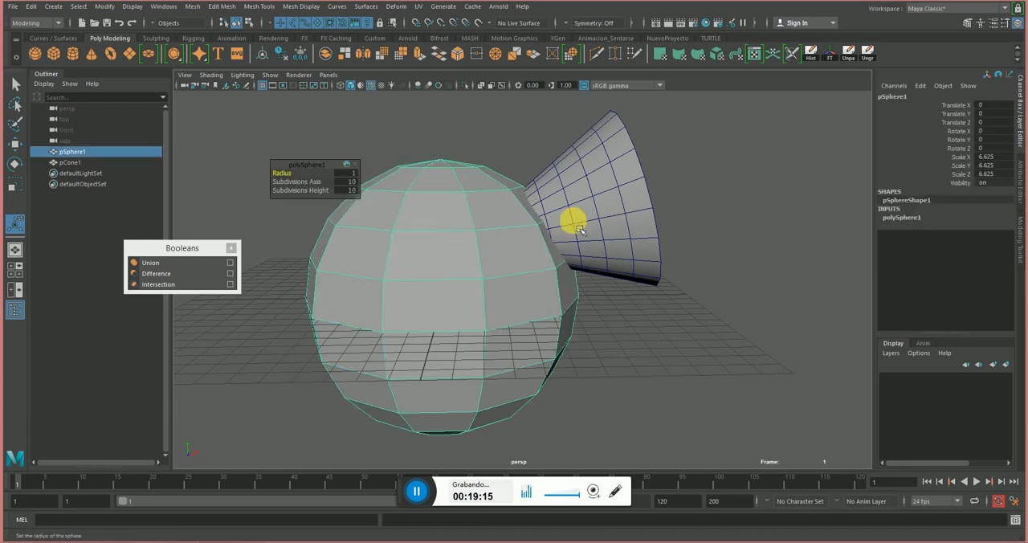
pyautogui.keyDown('shift'); pyautogui.click(638, 220); pyautogui.keyUp('shift')
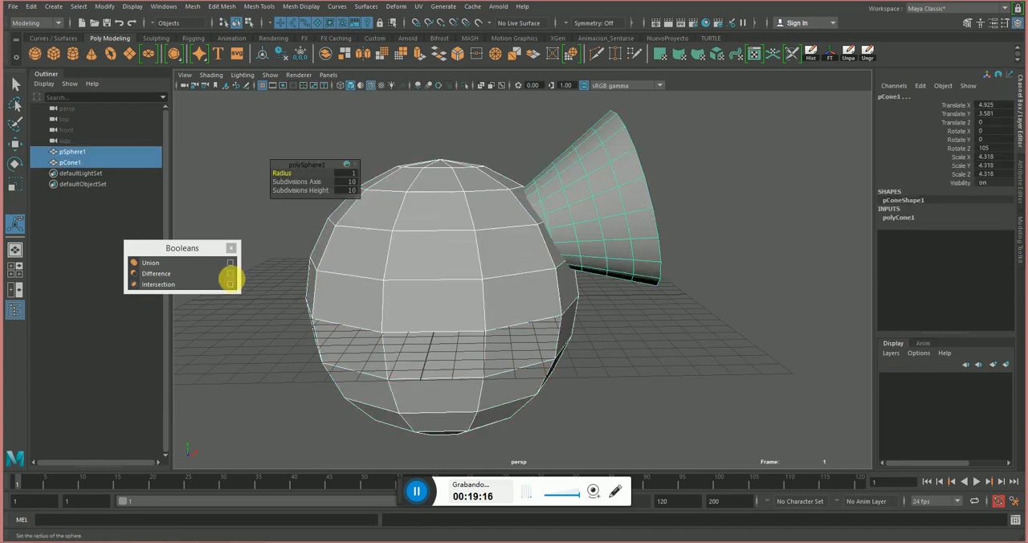
pyautogui.click(177, 274)
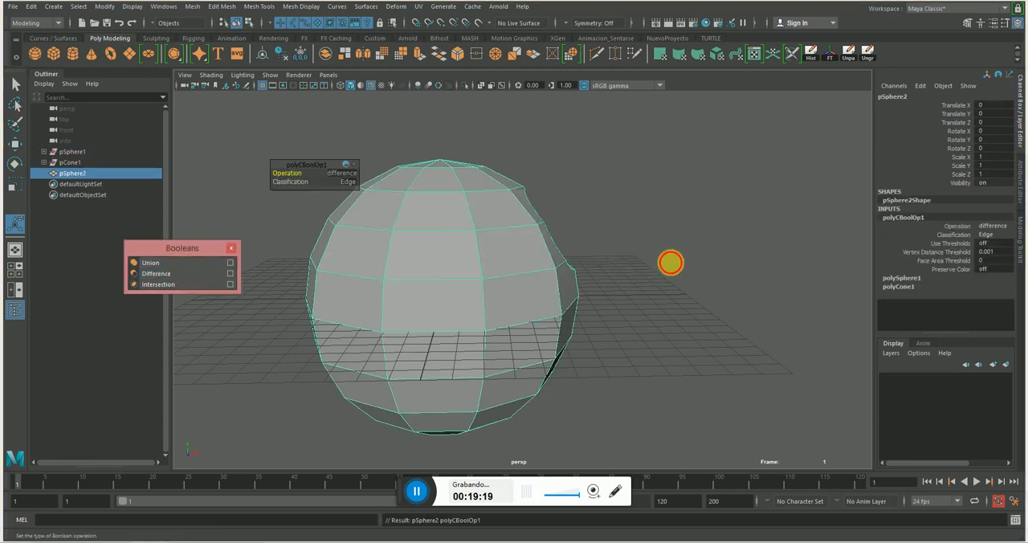
# Undo the repeated Boolean Difference and deselect both the sphere and the cone.
pyautogui.hotkey('ctrl', 'z')
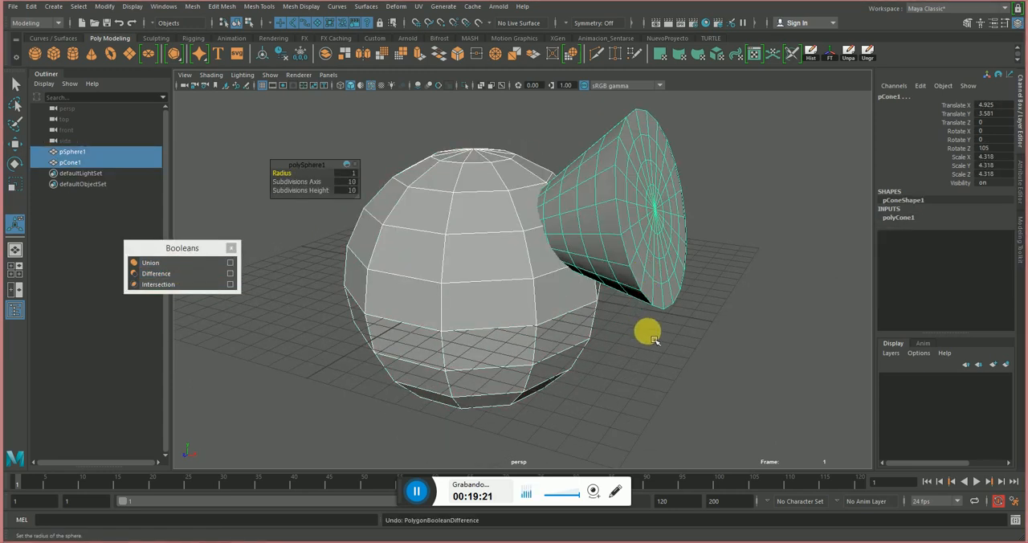
pyautogui.keyDown('alt'); pyautogui.moveTo(649, 332); pyautogui.dragTo(710, 317); pyautogui.keyUp('alt')
pyautogui.click(709, 316)
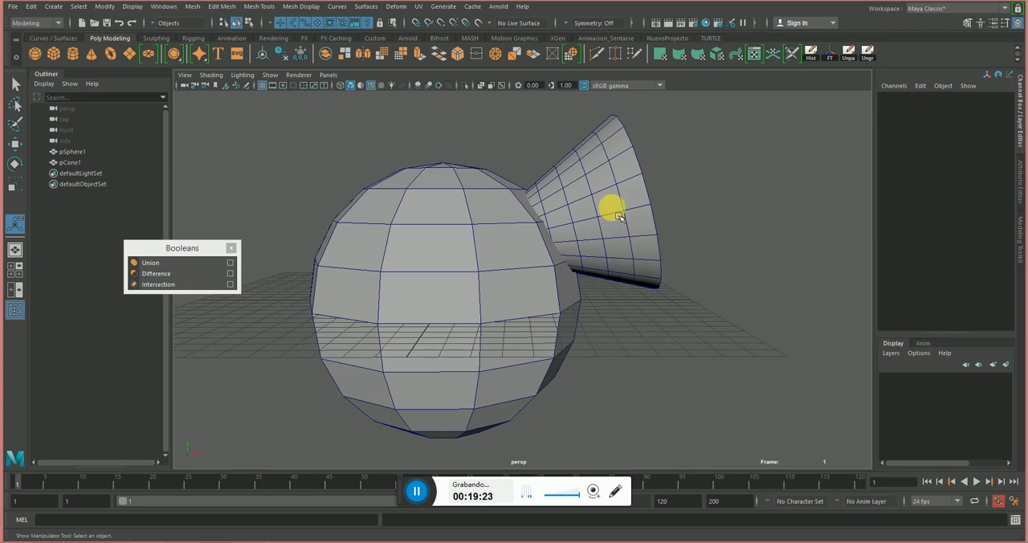
# Select the cone first and the sphere second, subtract the sphere with a Boolean Difference, and inspect the cut end of the cone.
pyautogui.click(613, 199)
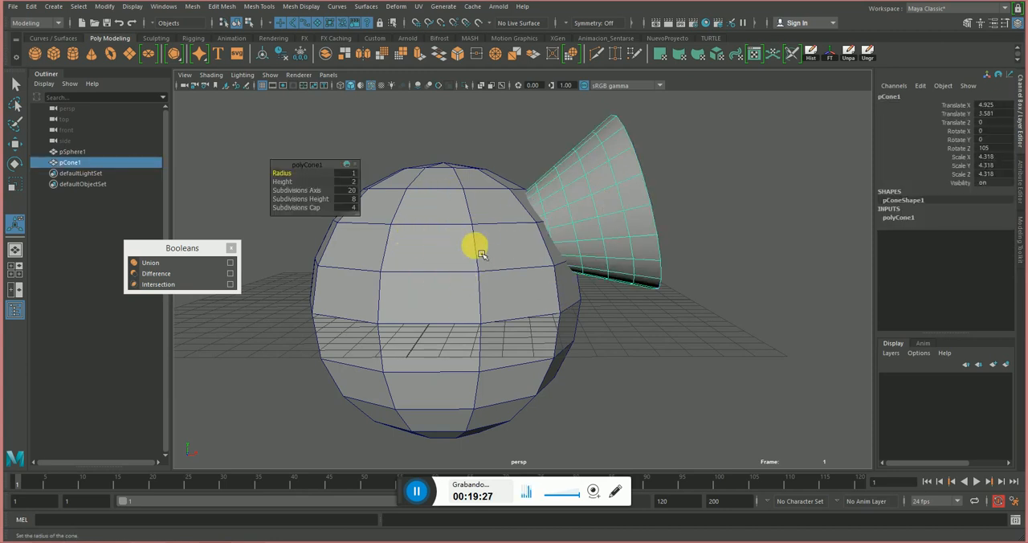
pyautogui.keyDown('shift'); pyautogui.click(543, 318); pyautogui.keyUp('shift')
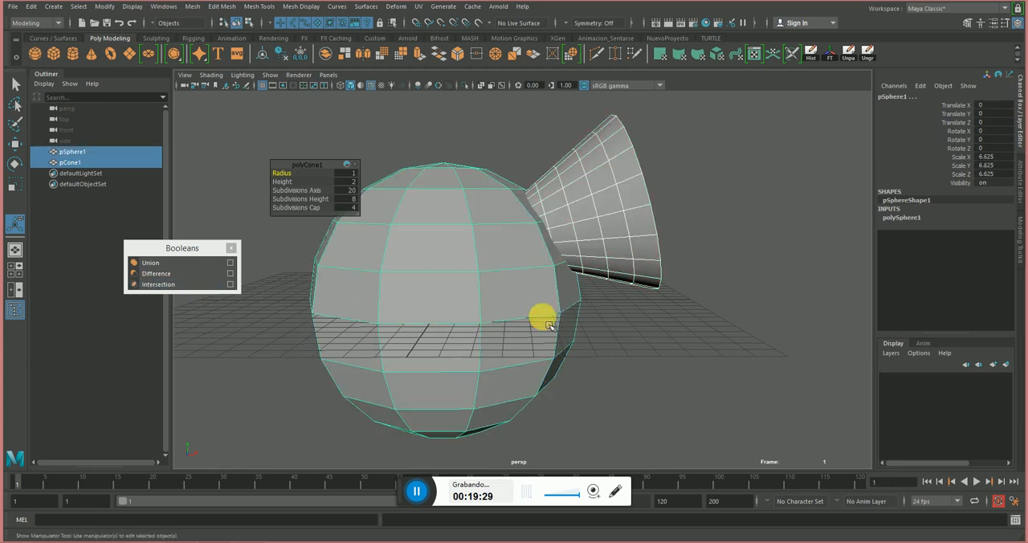
pyautogui.click(159, 274)
pyautogui.keyDown('alt'); pyautogui.moveTo(436, 321); pyautogui.dragTo(485, 236); pyautogui.keyUp('alt')
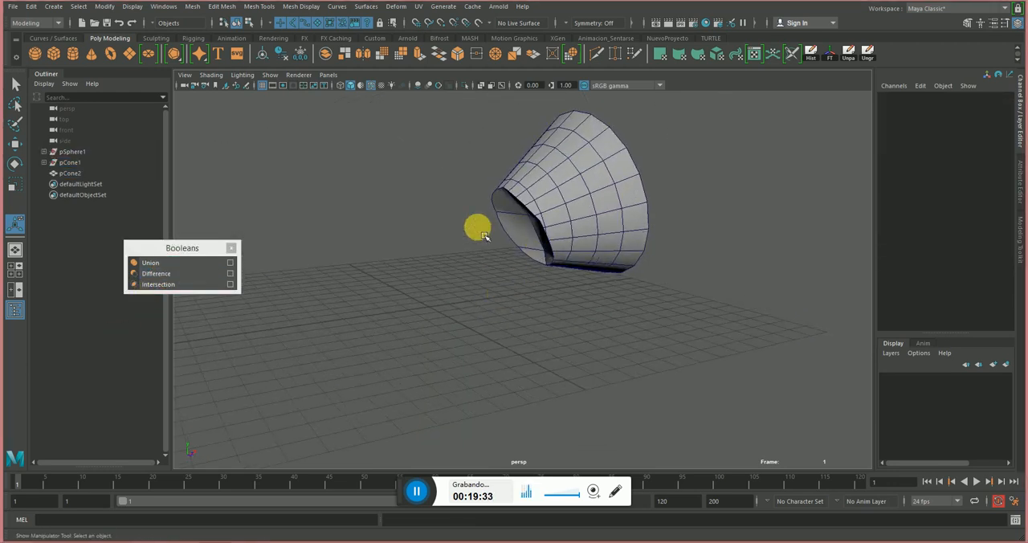
pyautogui.keyDown('alt'); pyautogui.moveTo(552, 205); pyautogui.dragTo(612, 219); pyautogui.keyUp('alt')
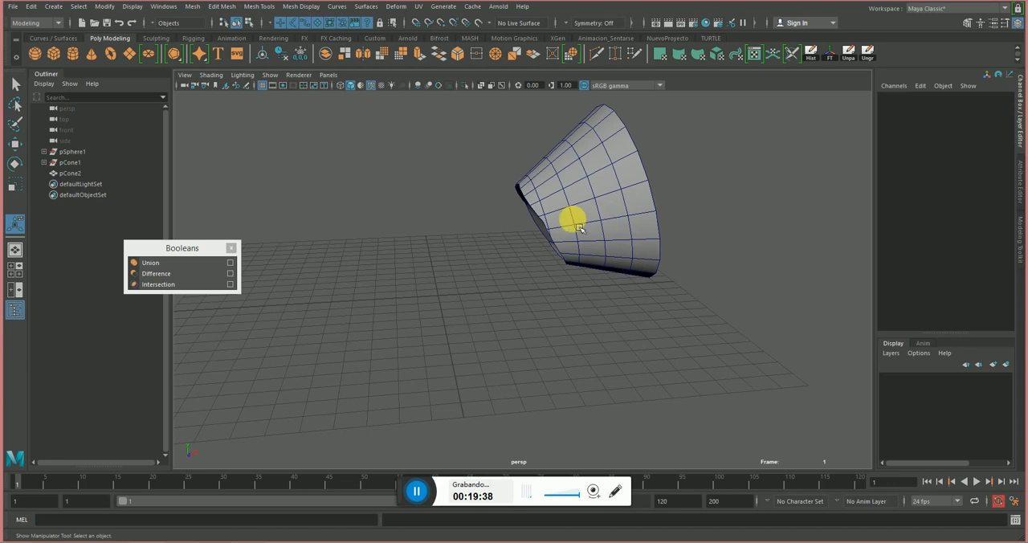
# Undo the sphere's subtraction from the cone, deselect both objects, and frame them in the perspective view.
pyautogui.hotkey('ctrl', 'z')
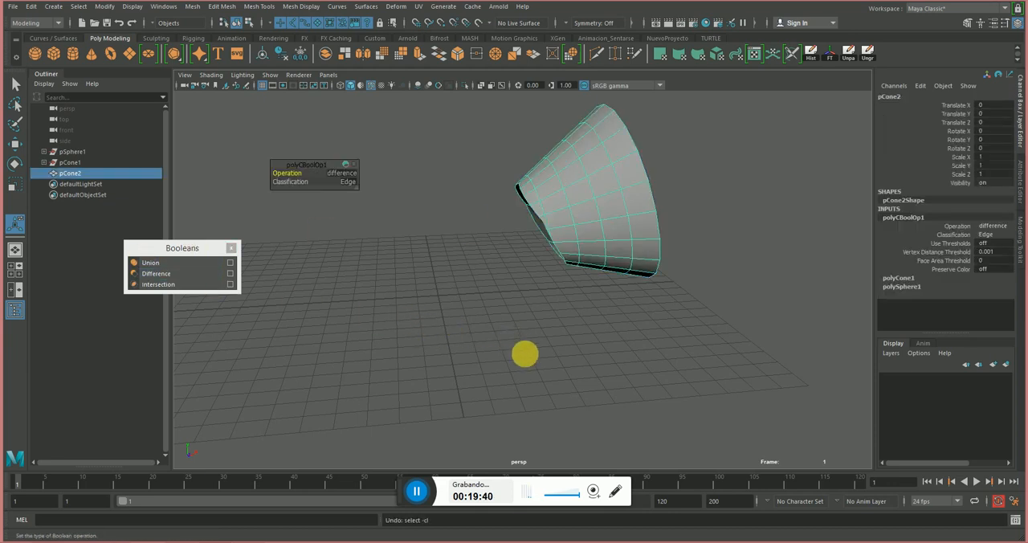
pyautogui.hotkey('ctrl', 'z')
pyautogui.click(656, 345)
pyautogui.press('f')
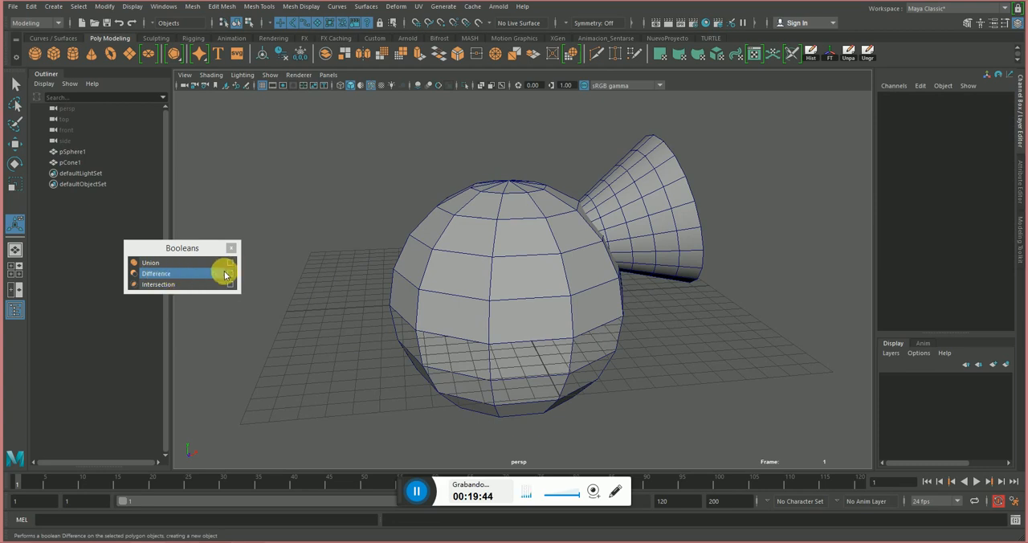
# Select the cone first and the sphere second as the operands of a Boolean operation.
pyautogui.click(665, 231)
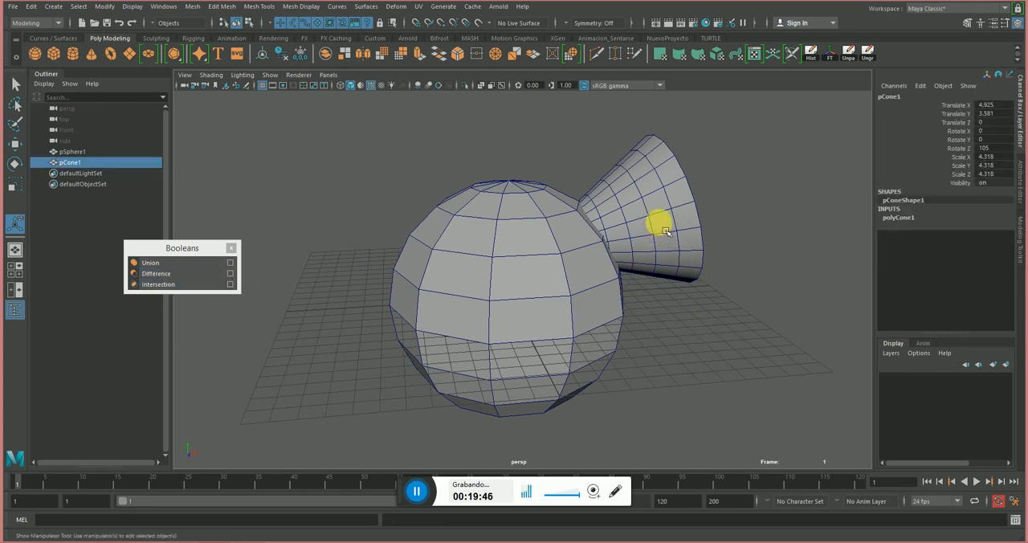
pyautogui.keyDown('shift'); pyautogui.click(530, 286); pyautogui.keyUp('shift')
pyautogui.keyDown('alt'); pyautogui.moveTo(519, 315); pyautogui.dragTo(702, 289); pyautogui.keyUp('alt')
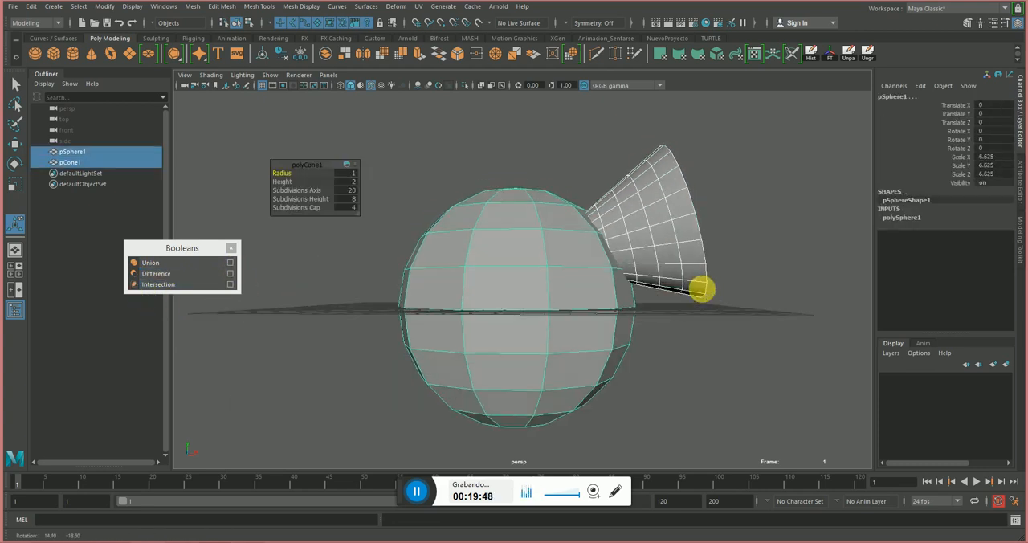
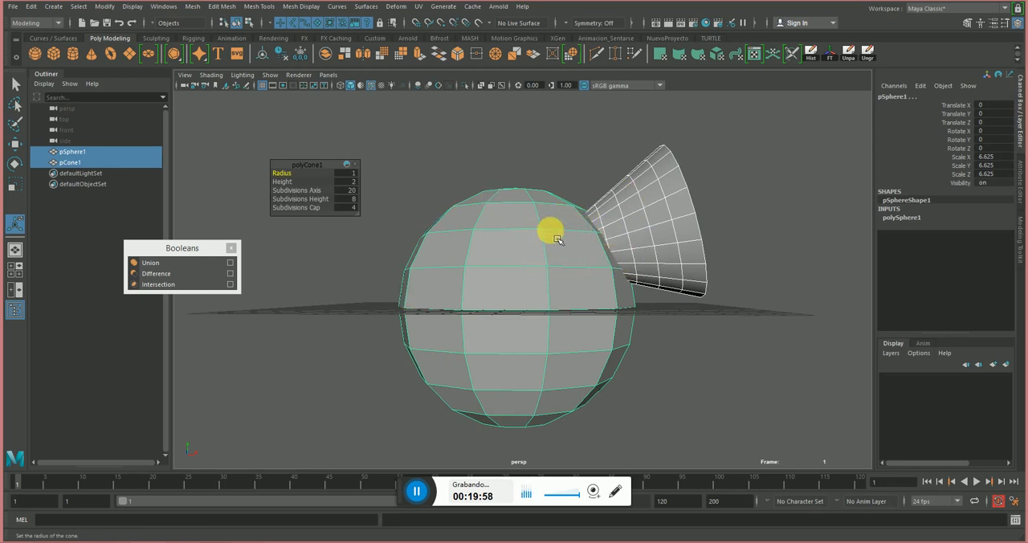
# Intersect the cone and the sphere with a Boolean Intersection and show the result in shaded display.
pyautogui.keyDown('alt'); pyautogui.moveTo(558, 239); pyautogui.dragTo(612, 203); pyautogui.keyUp('alt')
pyautogui.press('4')
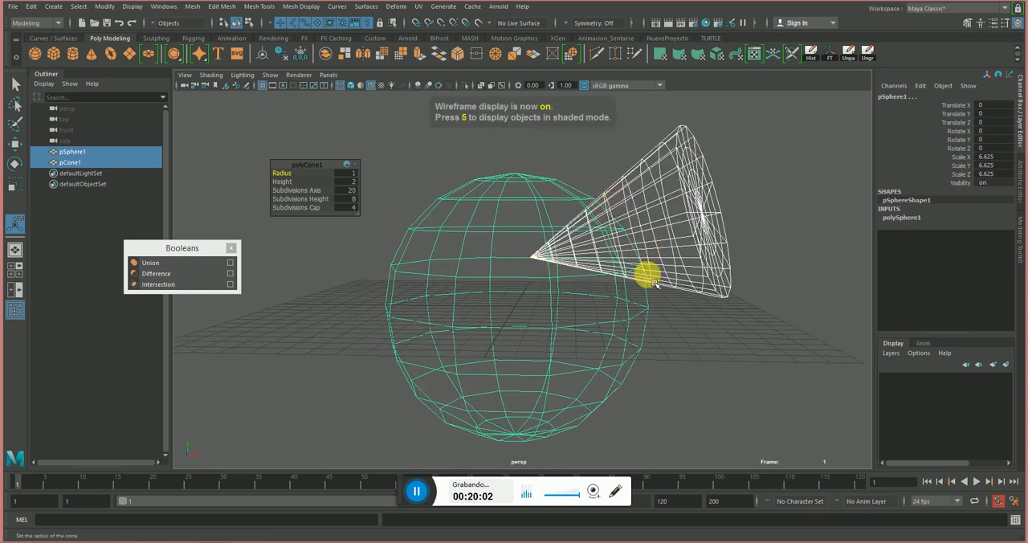
pyautogui.click(180, 286)
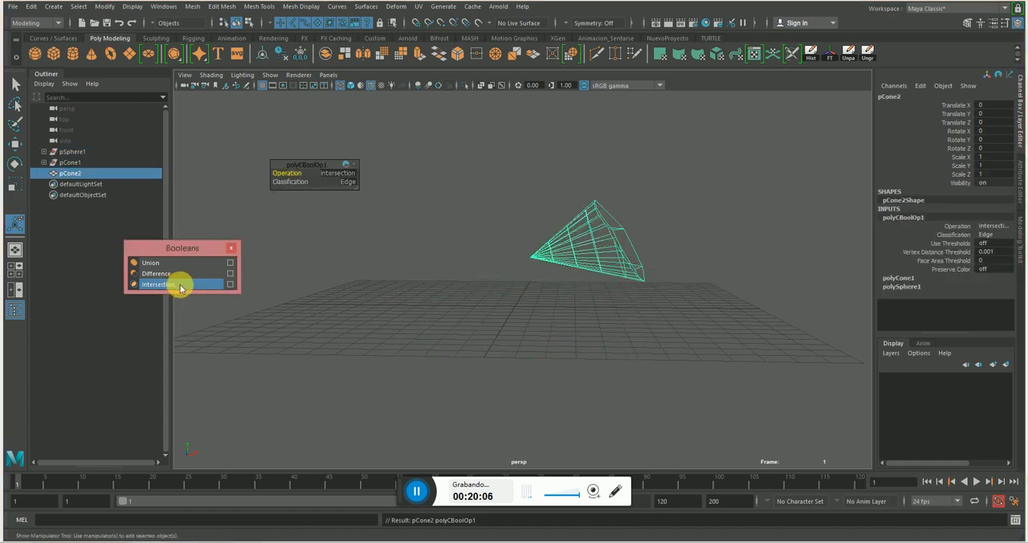
pyautogui.click(704, 324)
pyautogui.press('5')
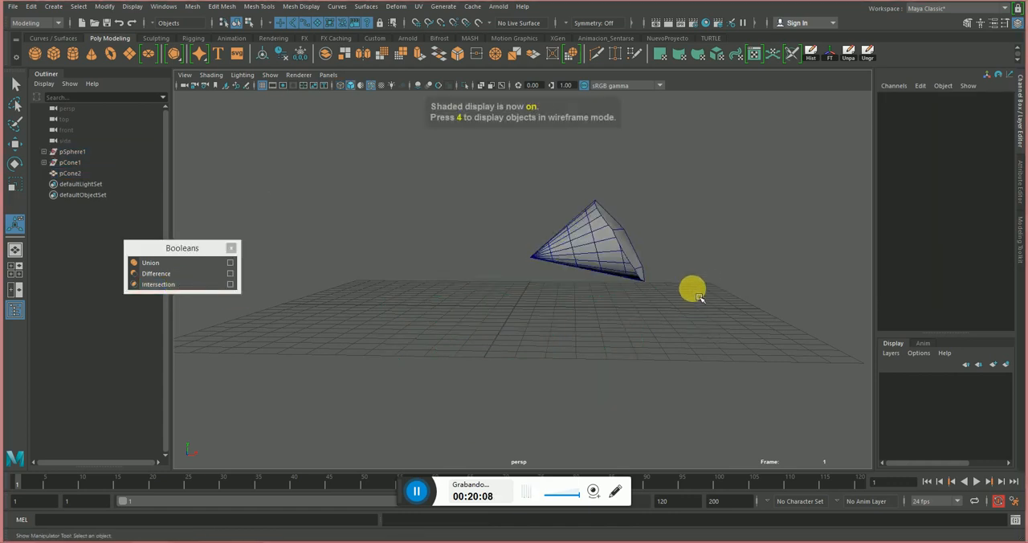
# Examine the rounded end and sides of the intersected cone piece from several angles.
pyautogui.keyDown('alt'); pyautogui.moveTo(693, 292); pyautogui.dragTo(690, 312); pyautogui.keyUp('alt')
pyautogui.keyDown('alt'); pyautogui.moveTo(613, 299); pyautogui.dragTo(681, 303, button='right'); pyautogui.keyUp('alt')
pyautogui.keyDown('alt'); pyautogui.moveTo(681, 302); pyautogui.dragTo(610, 334, button='middle'); pyautogui.keyUp('alt')
pyautogui.keyDown('alt'); pyautogui.moveTo(610, 334); pyautogui.dragTo(649, 310, button='right'); pyautogui.keyUp('alt')
pyautogui.keyDown('alt'); pyautogui.moveTo(633, 237); pyautogui.dragTo(607, 230); pyautogui.keyUp('alt')
pyautogui.keyDown('alt'); pyautogui.moveTo(604, 343); pyautogui.dragTo(585, 214); pyautogui.keyUp('alt')
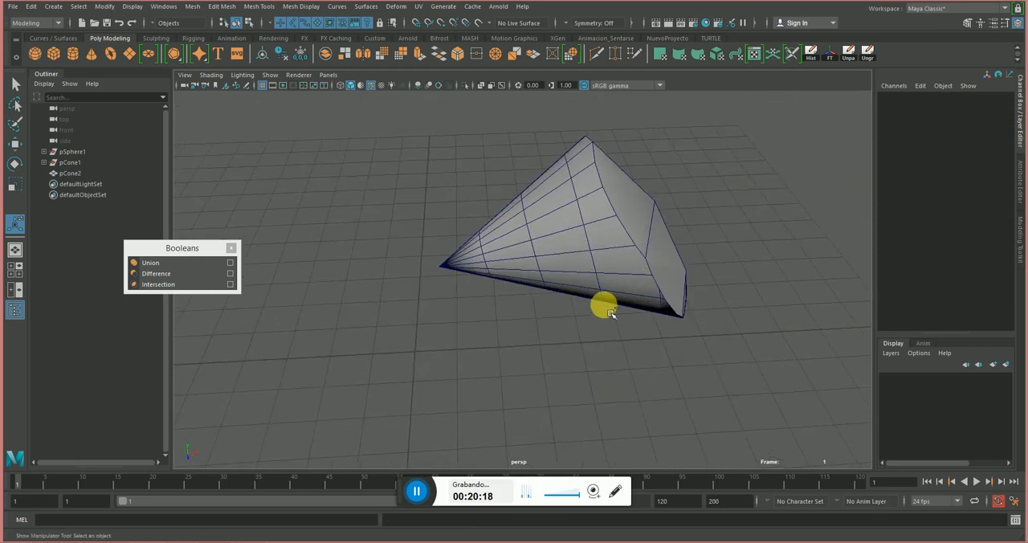
pyautogui.hotkey('ctrl', '1')
pyautogui.hotkey('ctrl', '1')
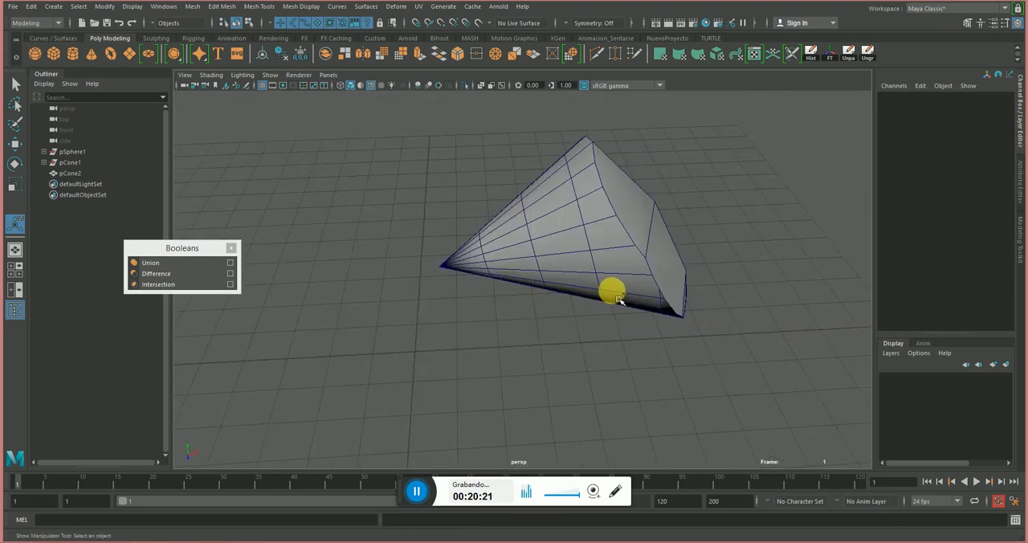
# Undo the Boolean Intersection and deselect the restored cone.
pyautogui.hotkey('ctrl', 'z')
pyautogui.hotkey('ctrl', '1')
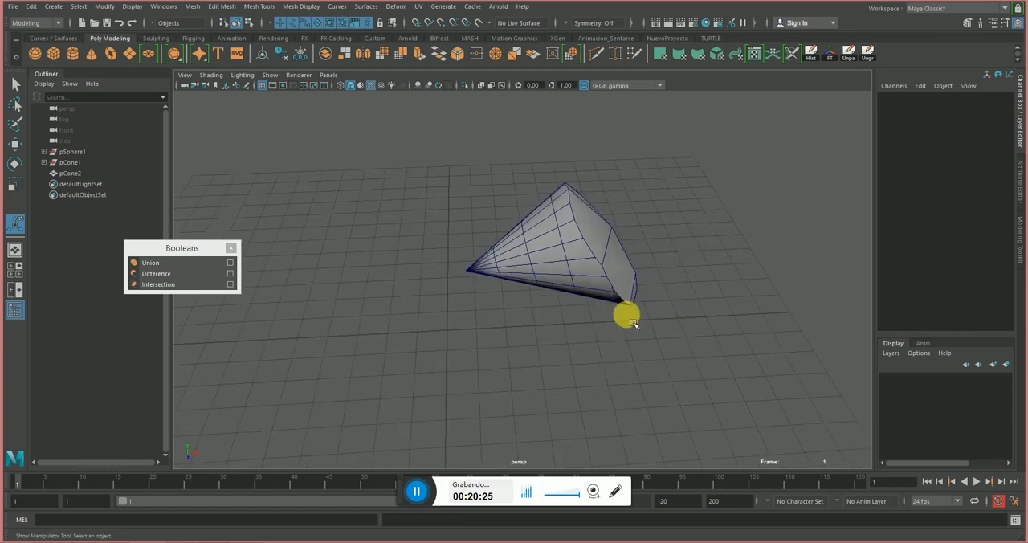
pyautogui.click(643, 320)
pyautogui.scroll(5, 688, 307)
pyautogui.keyDown('alt'); pyautogui.moveTo(608, 311); pyautogui.dragTo(574, 311, button='right'); pyautogui.keyUp('alt')
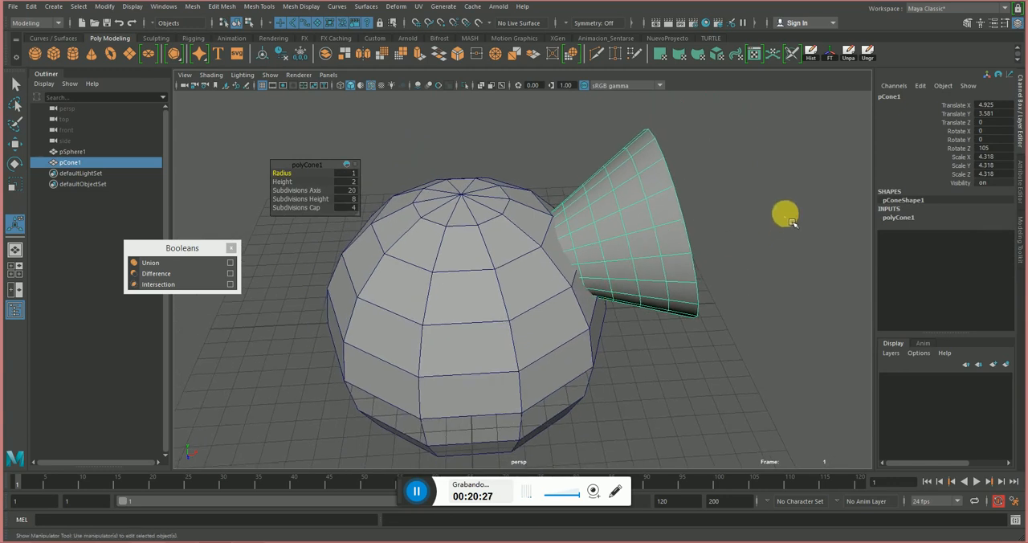
pyautogui.click(787, 215)
pyautogui.keyDown('alt'); pyautogui.moveTo(784, 221); pyautogui.dragTo(690, 209); pyautogui.keyUp('alt')
pyautogui.keyDown('alt'); pyautogui.moveTo(595, 258); pyautogui.dragTo(608, 256); pyautogui.keyUp('alt')
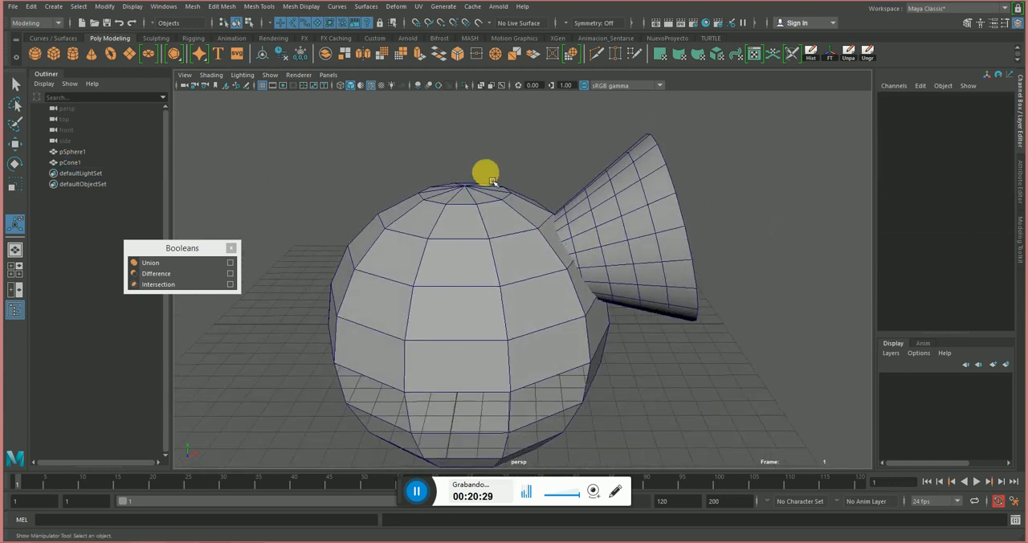
# Select the sphere first and the cone second as the operands of a Boolean Union.
pyautogui.click(486, 251)
pyautogui.keyDown('shift'); pyautogui.click(617, 240); pyautogui.keyUp('shift')
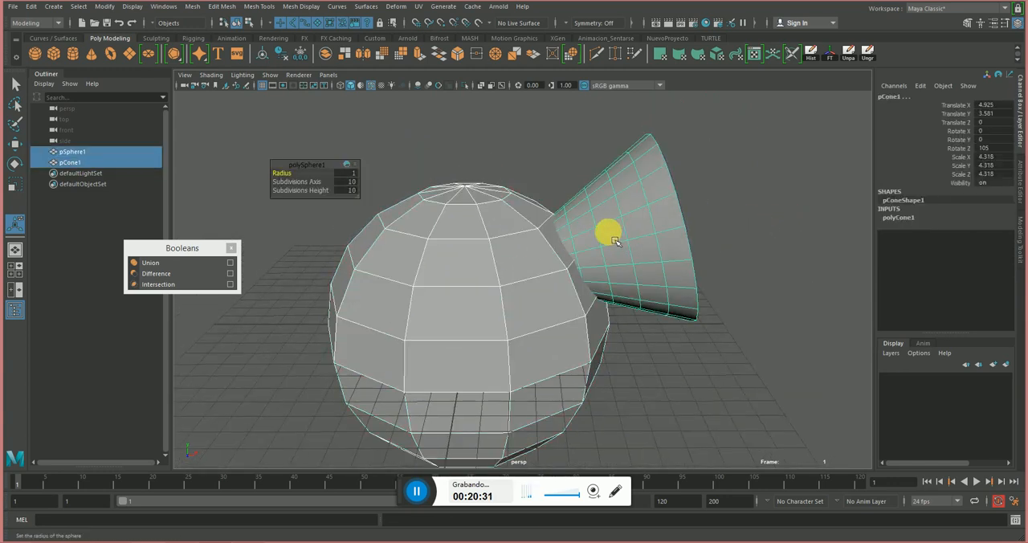
pyautogui.keyDown('alt'); pyautogui.moveTo(608, 229); pyautogui.dragTo(601, 255); pyautogui.keyUp('alt')
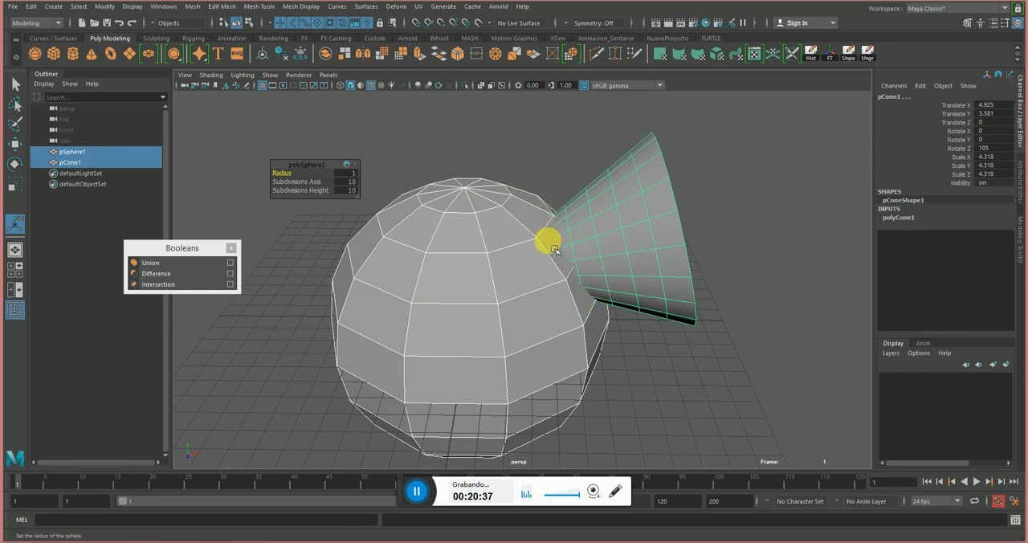
pyautogui.click(538, 225)
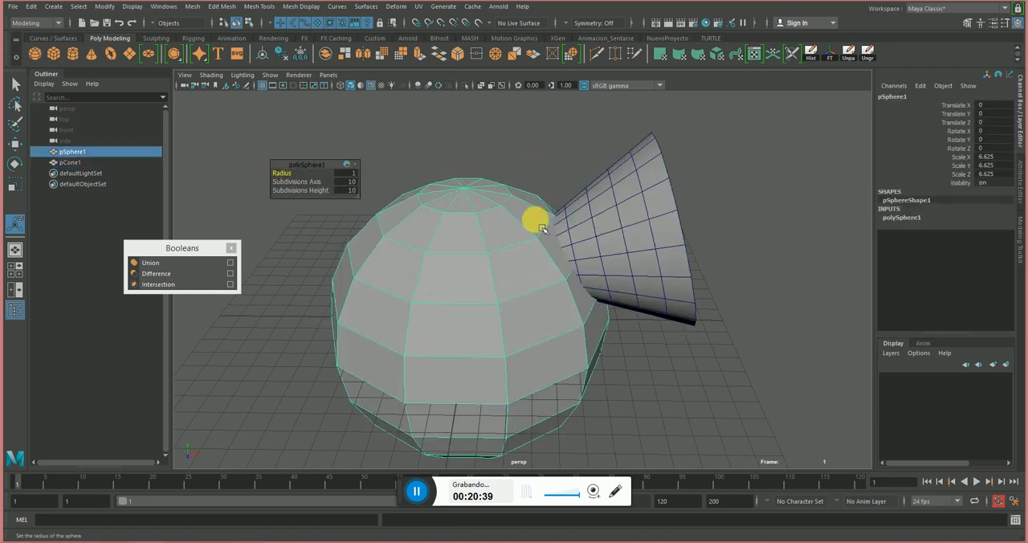
pyautogui.keyDown('shift'); pyautogui.click(630, 214); pyautogui.keyUp('shift')
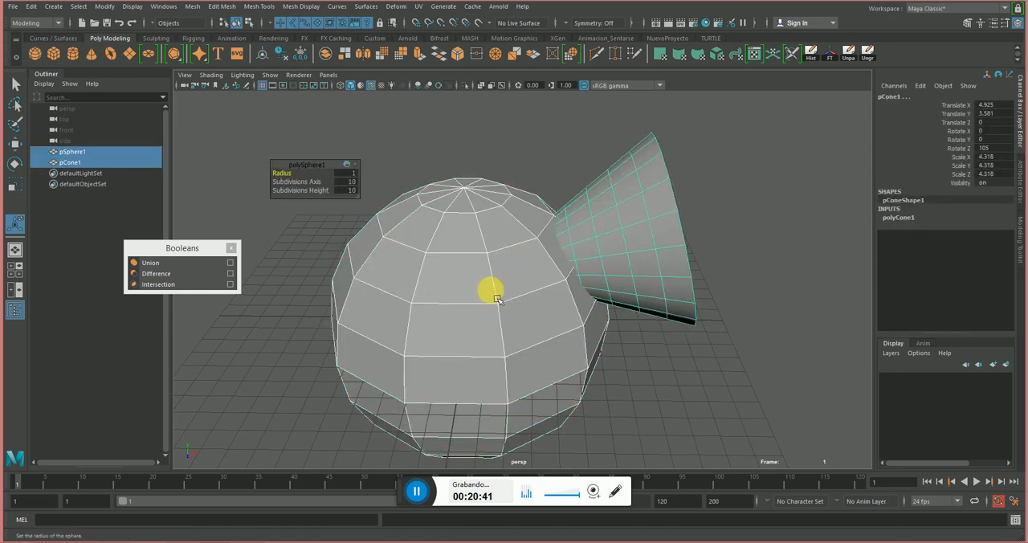
# Merge the sphere and the cone with a Boolean Union and inspect the joined mesh from several sides.
pyautogui.click(168, 266)
pyautogui.click(661, 363)
pyautogui.keyDown('alt'); pyautogui.moveTo(661, 363); pyautogui.dragTo(583, 349); pyautogui.keyUp('alt')
pyautogui.click(492, 314)
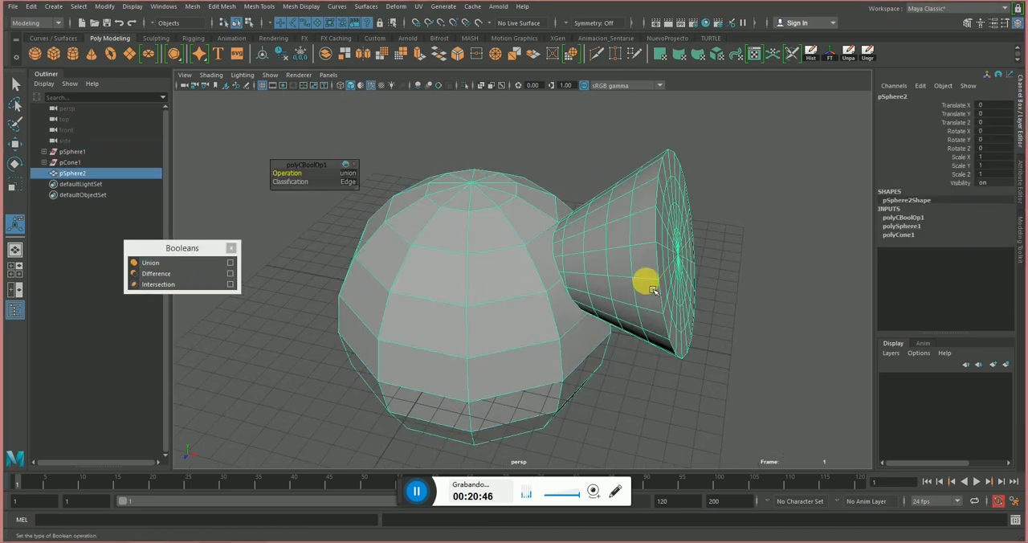
pyautogui.keyDown('alt'); pyautogui.moveTo(760, 326); pyautogui.dragTo(599, 277, button='right'); pyautogui.keyUp('alt')
pyautogui.keyDown('alt'); pyautogui.moveTo(599, 277); pyautogui.dragTo(571, 312); pyautogui.keyUp('alt')
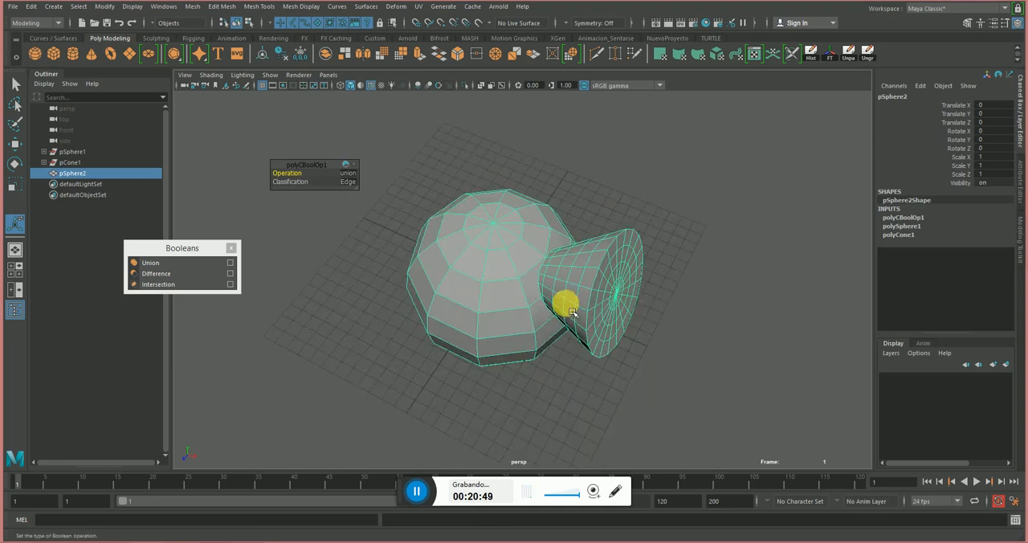
pyautogui.keyDown('alt'); pyautogui.moveTo(533, 271); pyautogui.dragTo(509, 271); pyautogui.keyUp('alt')
# Delete the united sphere-and-cone mesh and close the floating Booleans window.
pyautogui.moveTo(699, 178); pyautogui.dragTo(447, 369)
pyautogui.press('Delete')
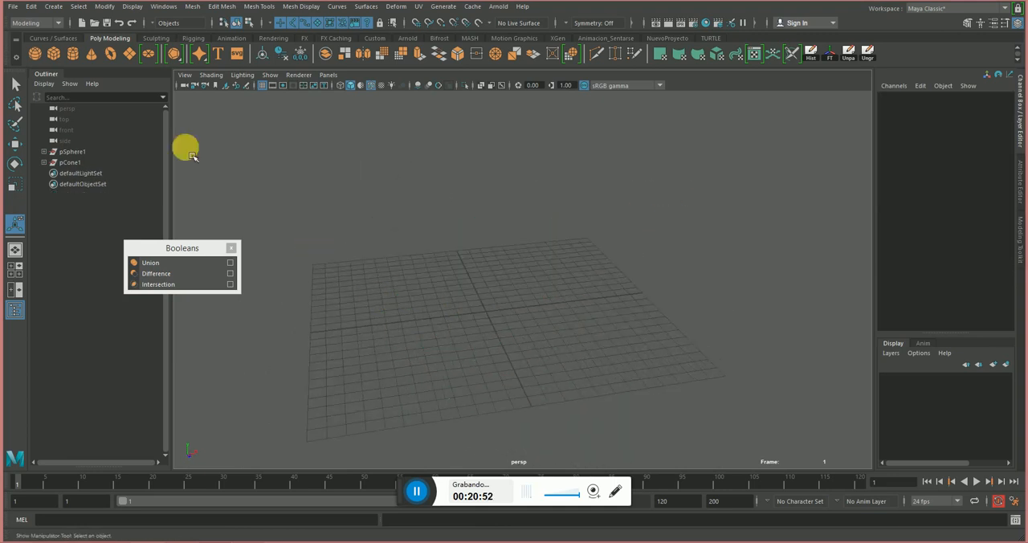
pyautogui.click(231, 249)
# Show the Modeling Toolkit to reach the Combine and Separate mesh operations.
pyautogui.click(228, 8)
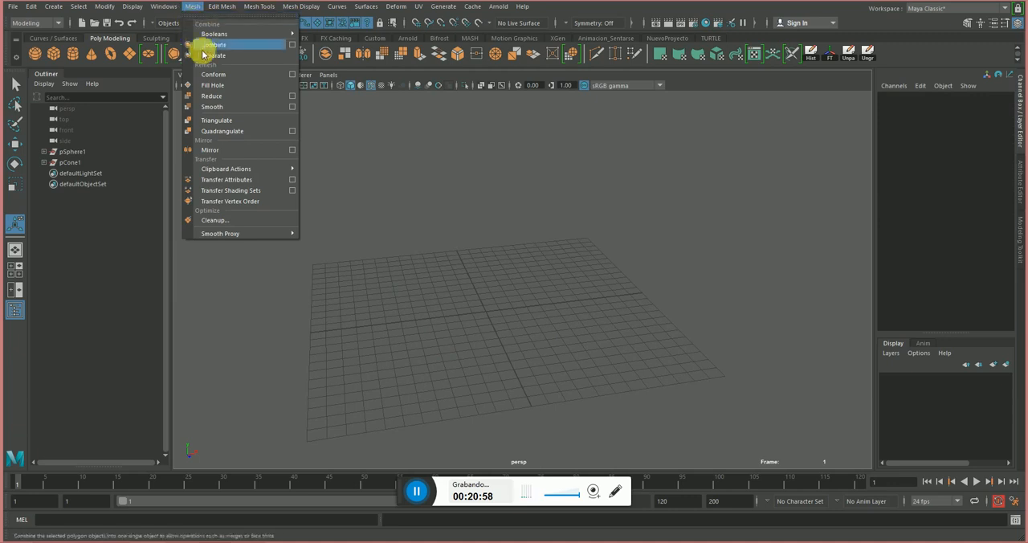
pyautogui.click(543, 205)
pyautogui.keyDown('alt'); pyautogui.moveTo(351, 122); pyautogui.dragTo(344, 136); pyautogui.keyUp('alt')
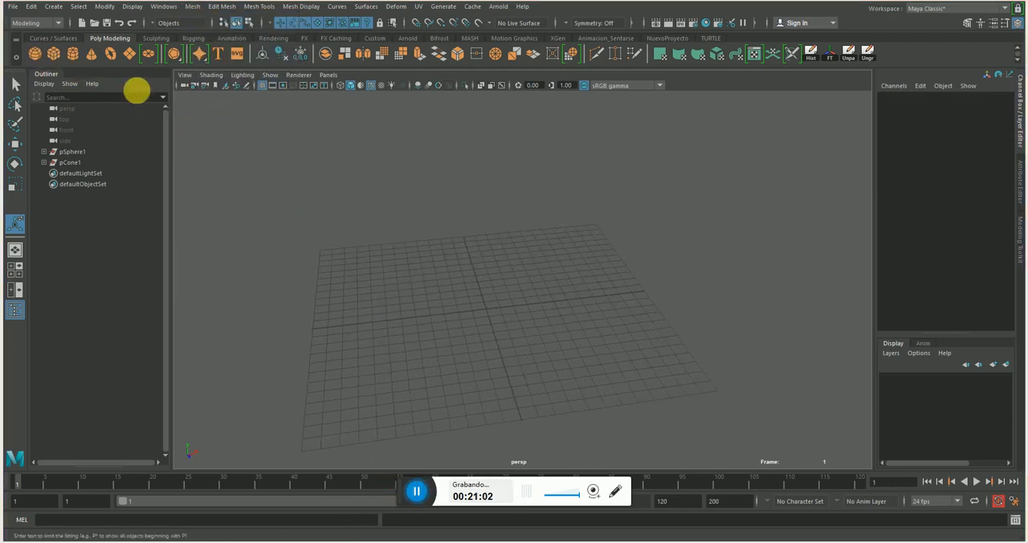
pyautogui.click(969, 24)
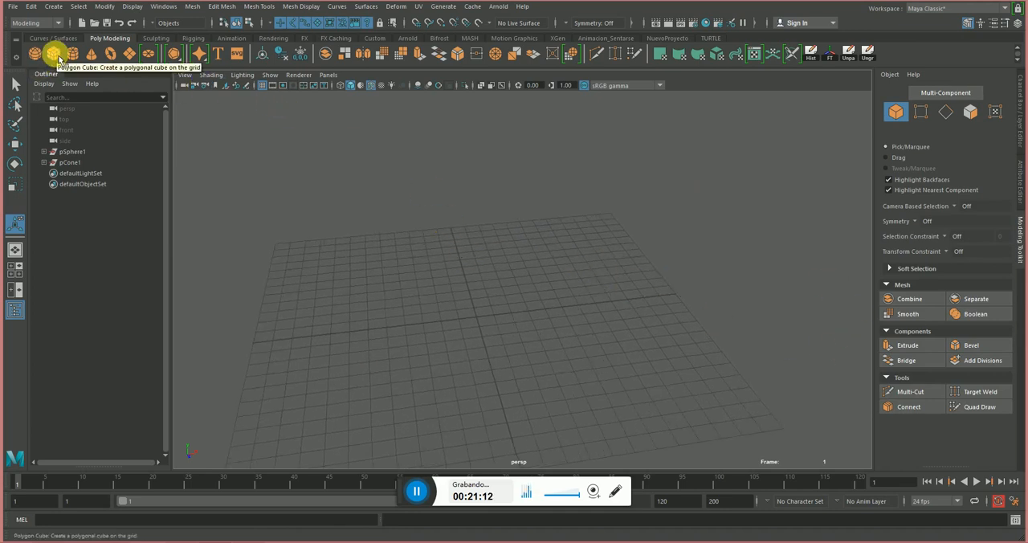
# Create a polygon cube at the grid's origin and scale it uniformly to about 7.97.
pyautogui.click(54, 54)
pyautogui.press('r')
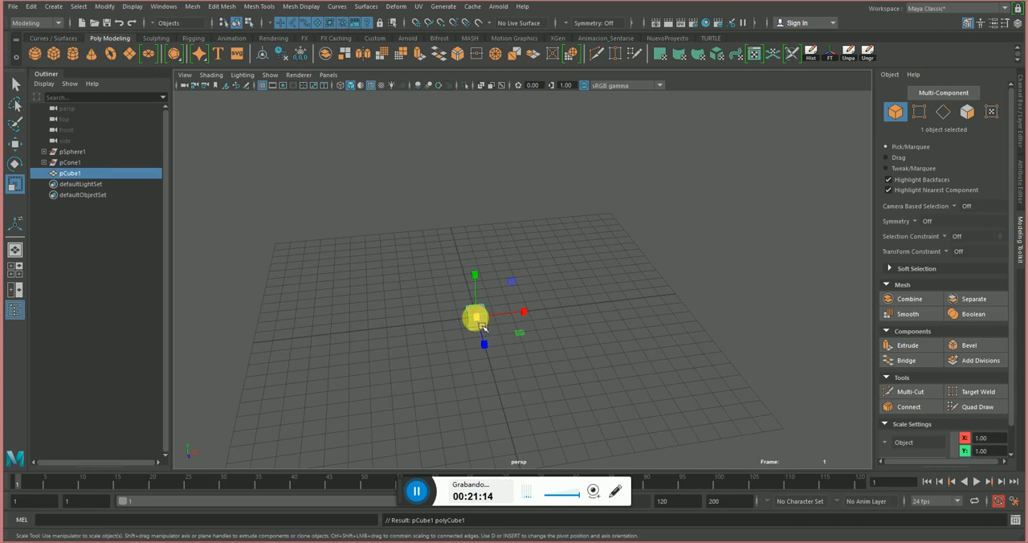
pyautogui.moveTo(482, 327); pyautogui.dragTo(523, 231)
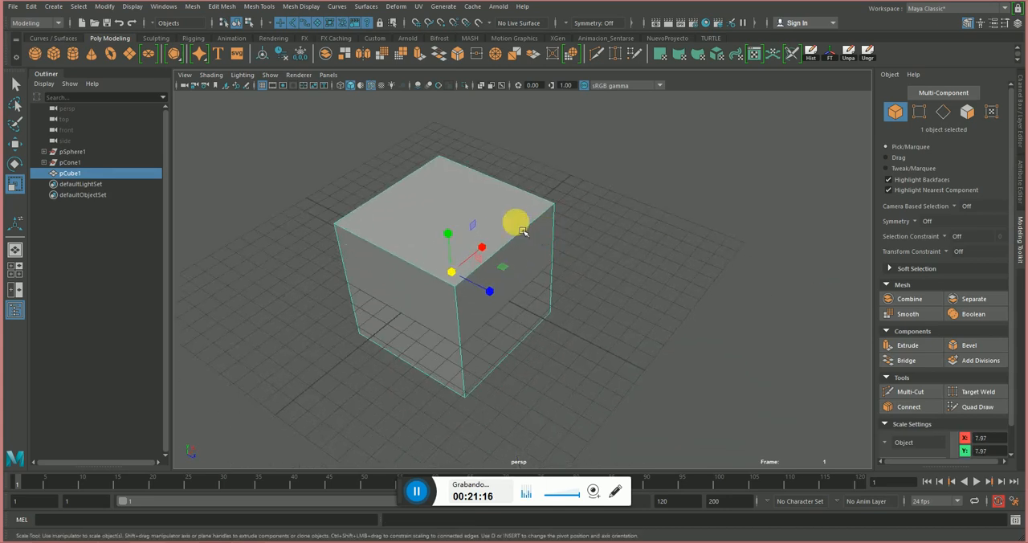
# Raise the cube above the grid to about 7.73 on the Y axis.
pyautogui.press('w')
pyautogui.moveTo(450, 235); pyautogui.dragTo(456, 100)
pyautogui.keyDown('alt'); pyautogui.moveTo(580, 231); pyautogui.dragTo(613, 306, button='middle'); pyautogui.keyUp('alt')
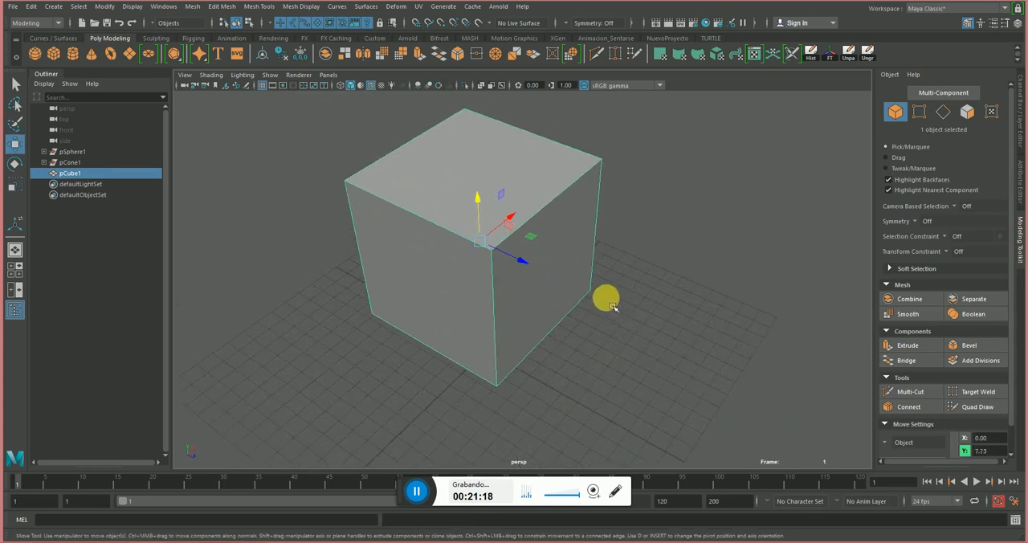
pyautogui.keyDown('alt'); pyautogui.moveTo(612, 306); pyautogui.dragTo(590, 281); pyautogui.keyUp('alt')
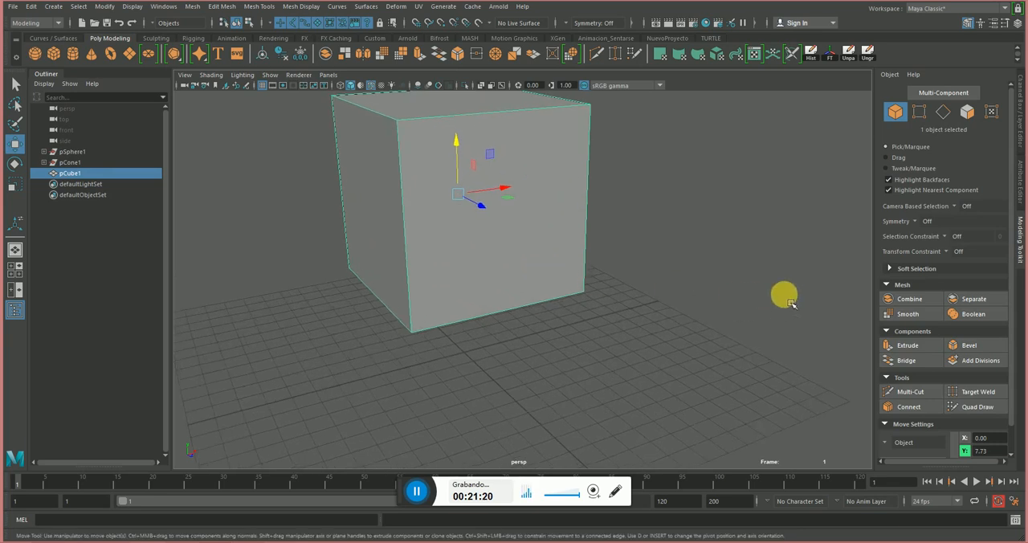
pyautogui.keyDown('alt'); pyautogui.moveTo(746, 294); pyautogui.dragTo(606, 289, button='right'); pyautogui.keyUp('alt')
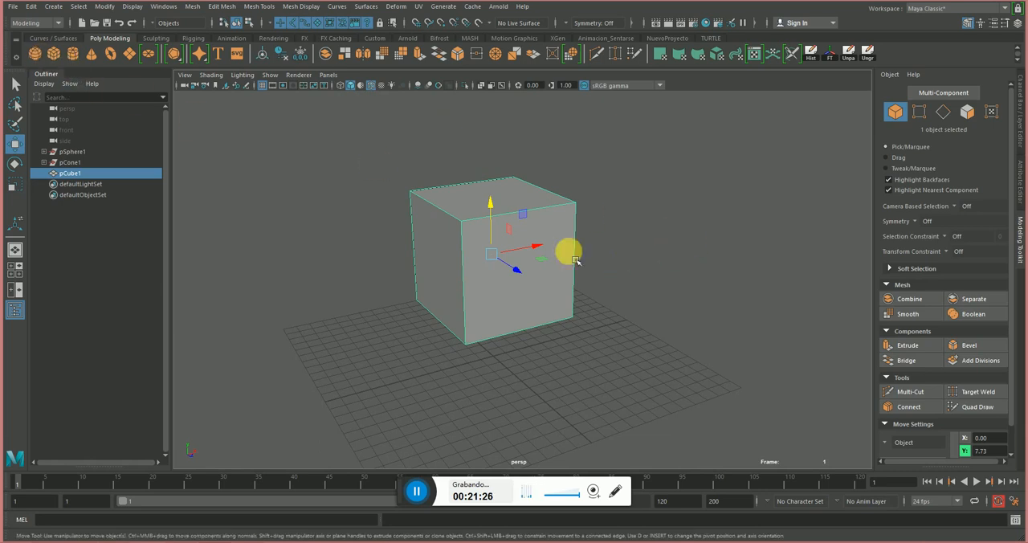
# Add a large polygon sphere beside the cube and move it to about X 19.79, Y 4.74.
pyautogui.moveTo(539, 347); pyautogui.dragTo(837, 255)
pyautogui.press('e')
pyautogui.press('r')
pyautogui.press('w')
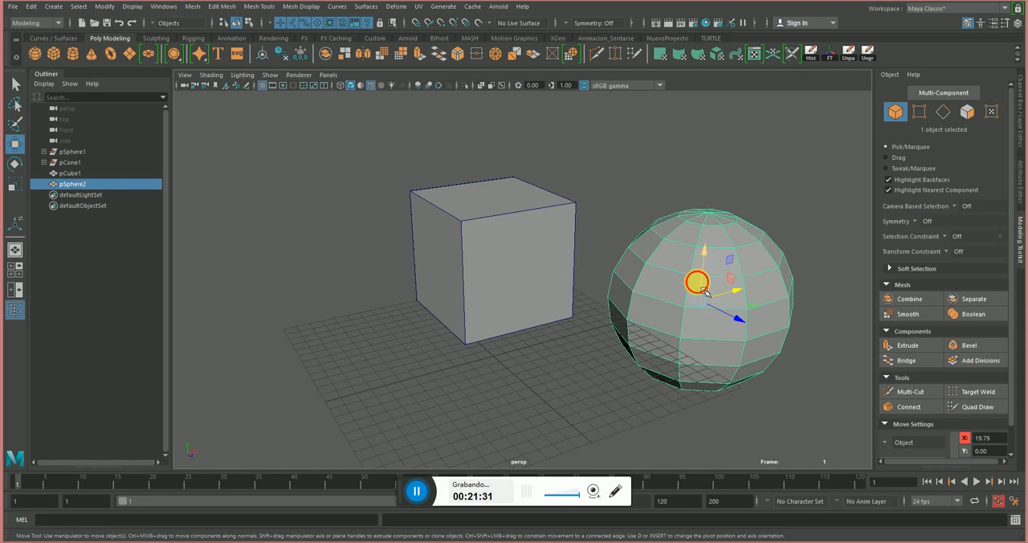
pyautogui.moveTo(705, 291); pyautogui.dragTo(705, 255)
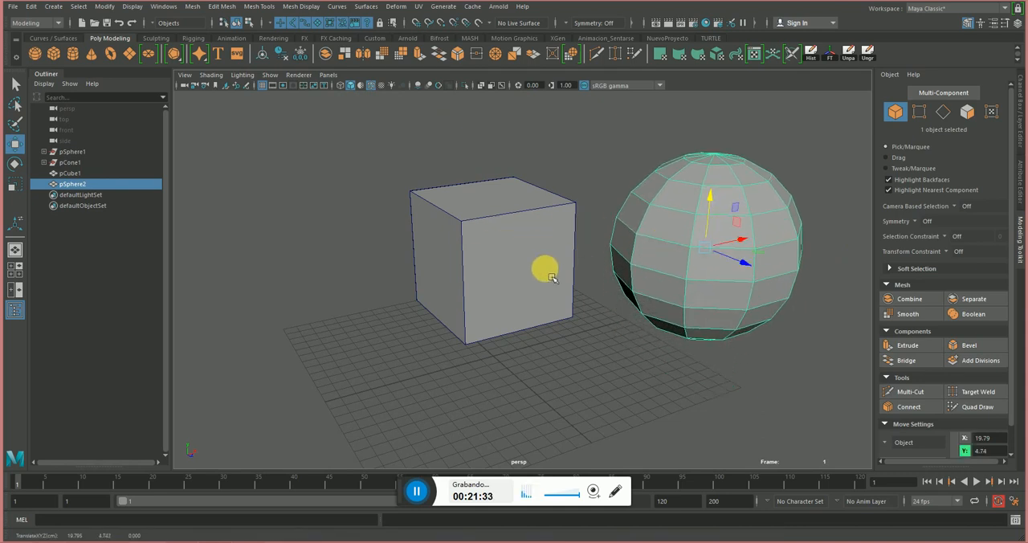
# Select the cube and the sphere and combine them into one mesh.
pyautogui.click(482, 156)
pyautogui.moveTo(428, 138); pyautogui.dragTo(498, 191)
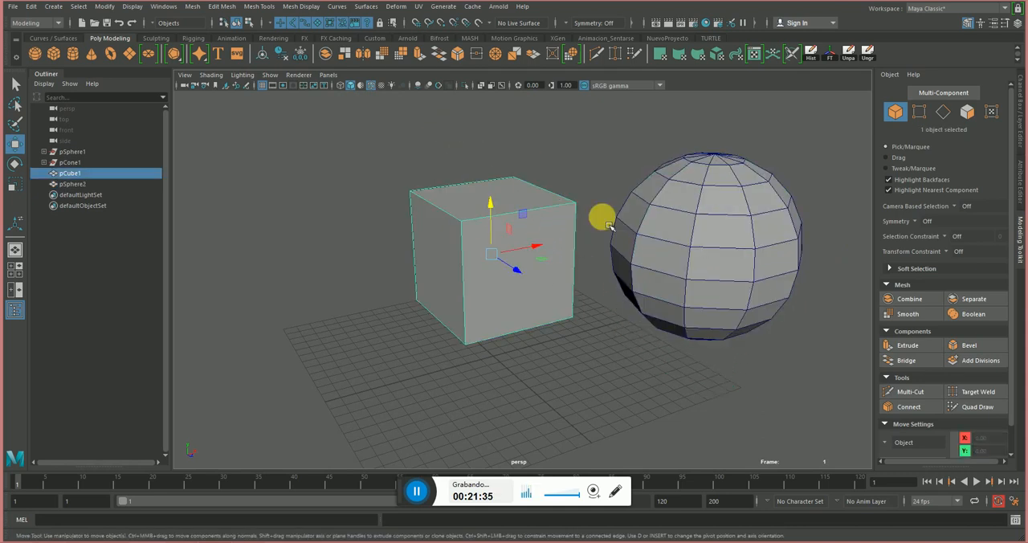
pyautogui.keyDown('shift'); pyautogui.click(738, 221); pyautogui.keyUp('shift')
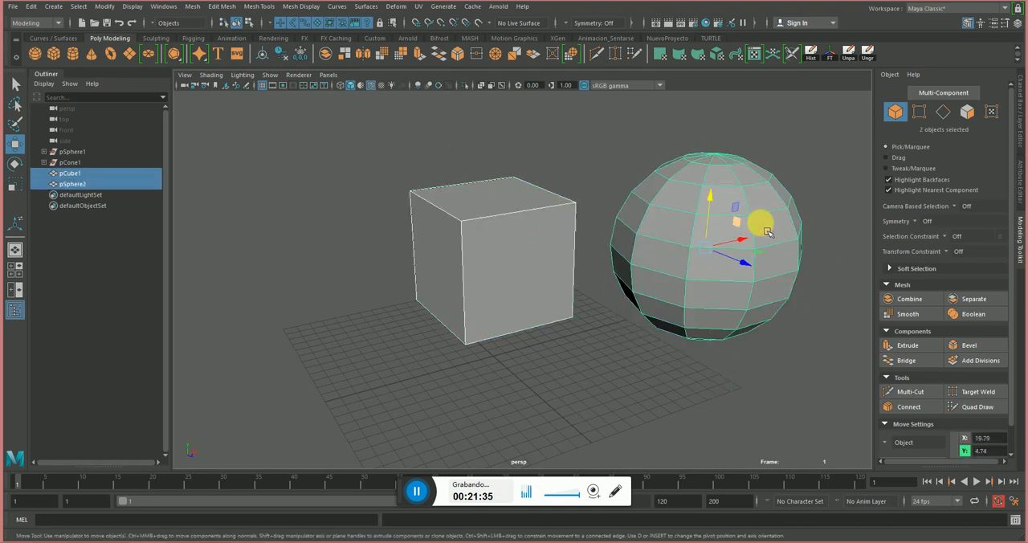
pyautogui.click(906, 304)
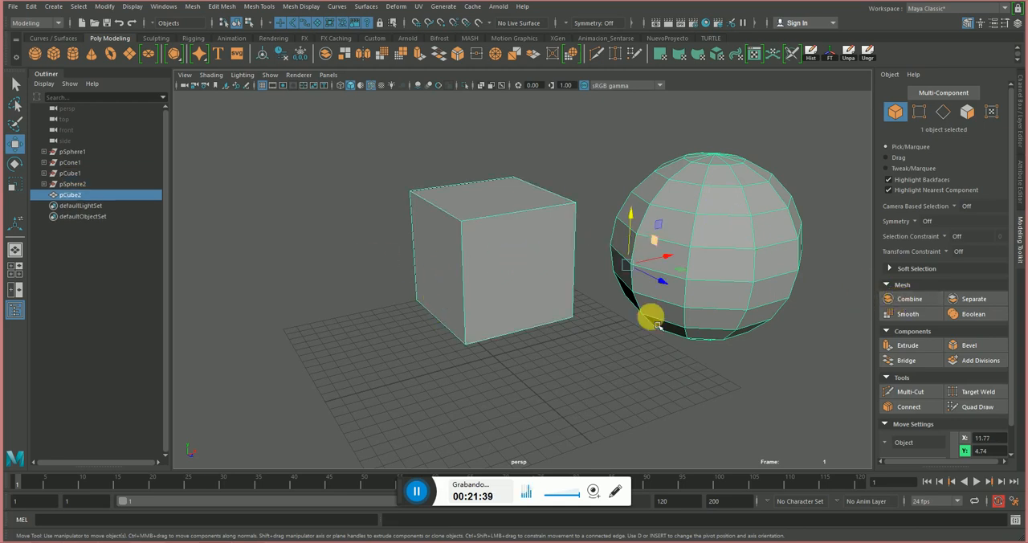
# Move the combined cube-and-sphere mesh as one object to about X 9.48, Y 6.90 and deselect it.
pyautogui.click(628, 396)
pyautogui.click(696, 271)
pyautogui.moveTo(631, 265); pyautogui.dragTo(578, 234)
pyautogui.click(560, 333)
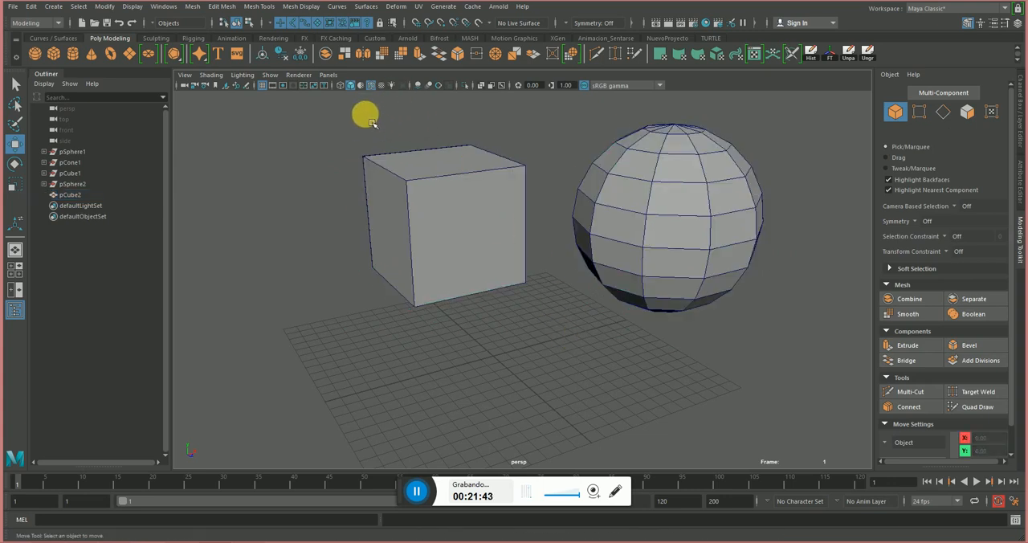
# Separate the combined mesh into distinct cube and sphere objects and clear the selection.
pyautogui.click(706, 287)
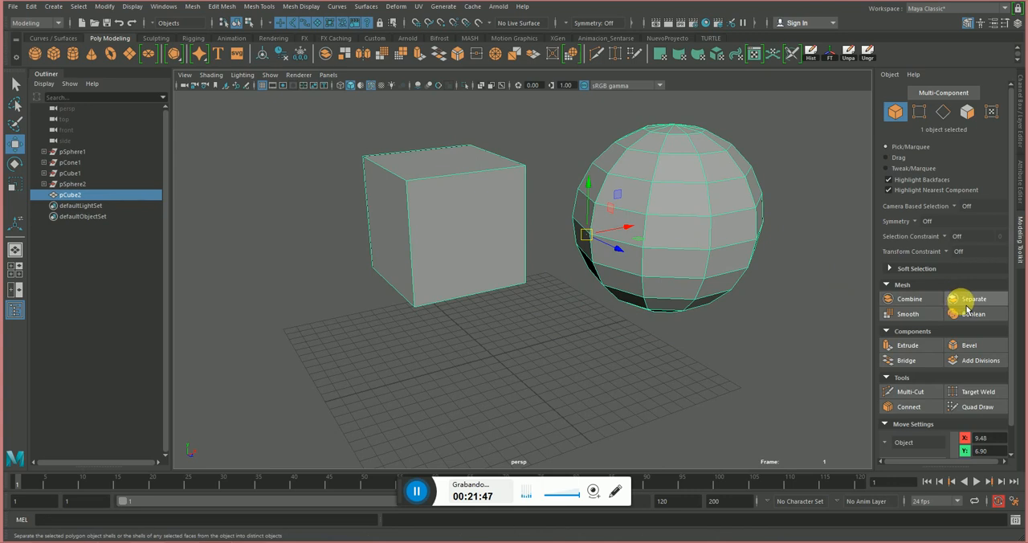
pyautogui.click(966, 310)
pyautogui.click(568, 371)
# Select the cube and the sphere in turn to check whether each can be picked individually.
pyautogui.click(479, 269)
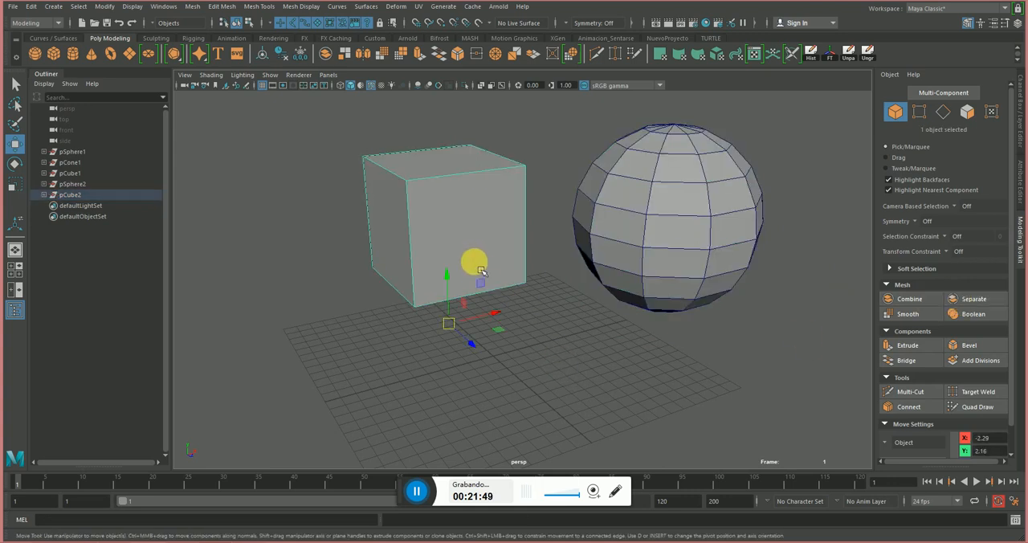
pyautogui.click(653, 250)
pyautogui.click(471, 240)
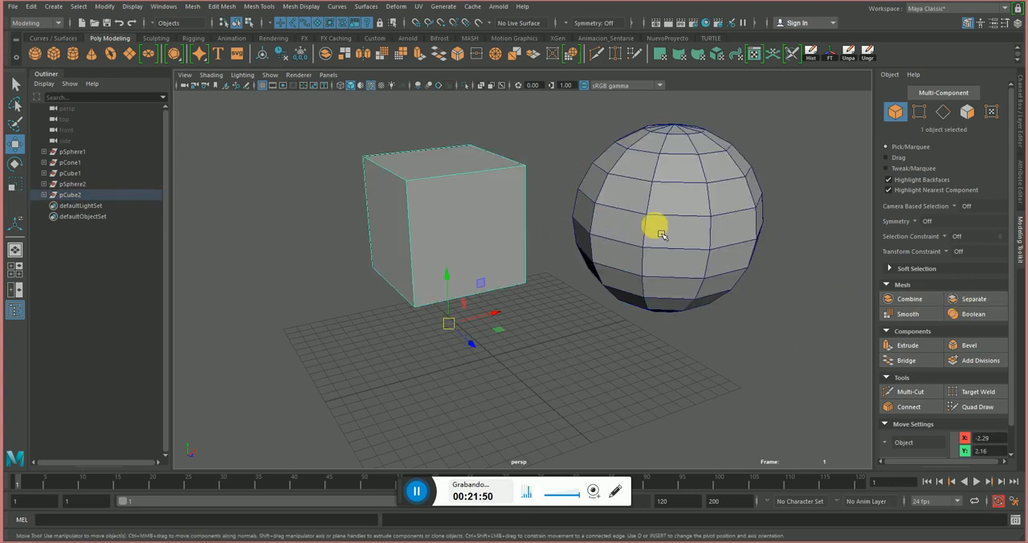
pyautogui.click(662, 235)
pyautogui.keyDown('alt'); pyautogui.moveTo(671, 321); pyautogui.dragTo(651, 319, button='middle'); pyautogui.keyUp('alt')
# Select only the separated cube.
pyautogui.click(474, 234)
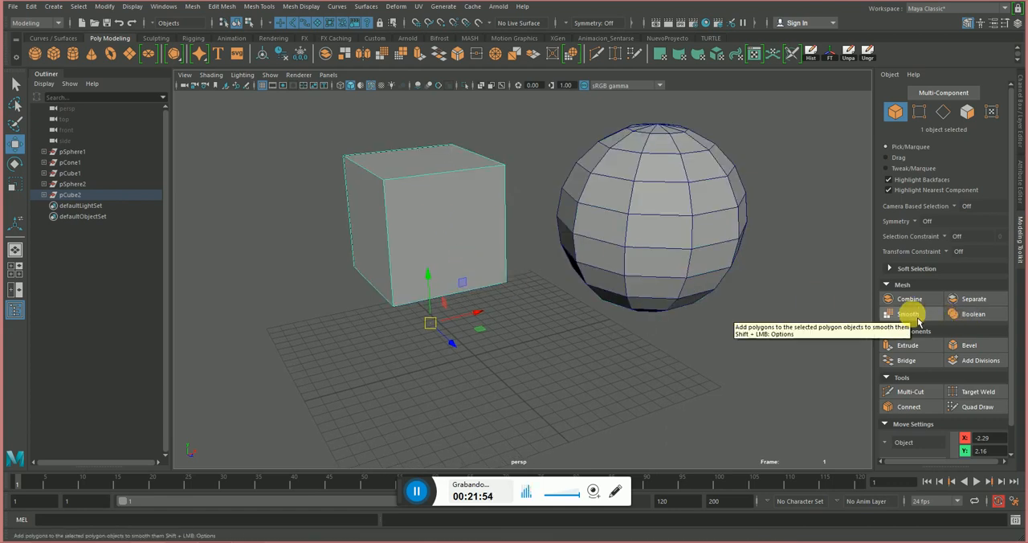
pyautogui.click(587, 325)
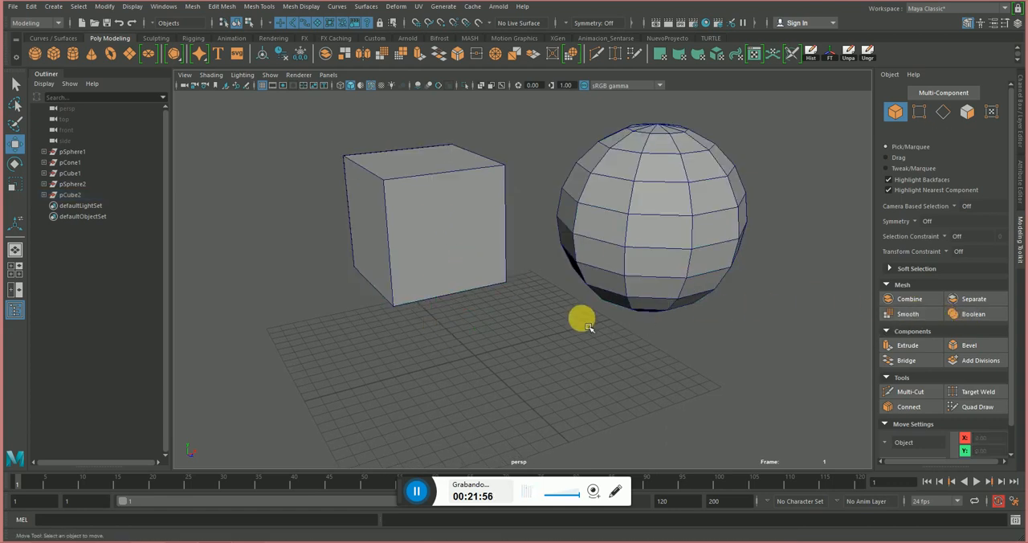
pyautogui.click(457, 257)
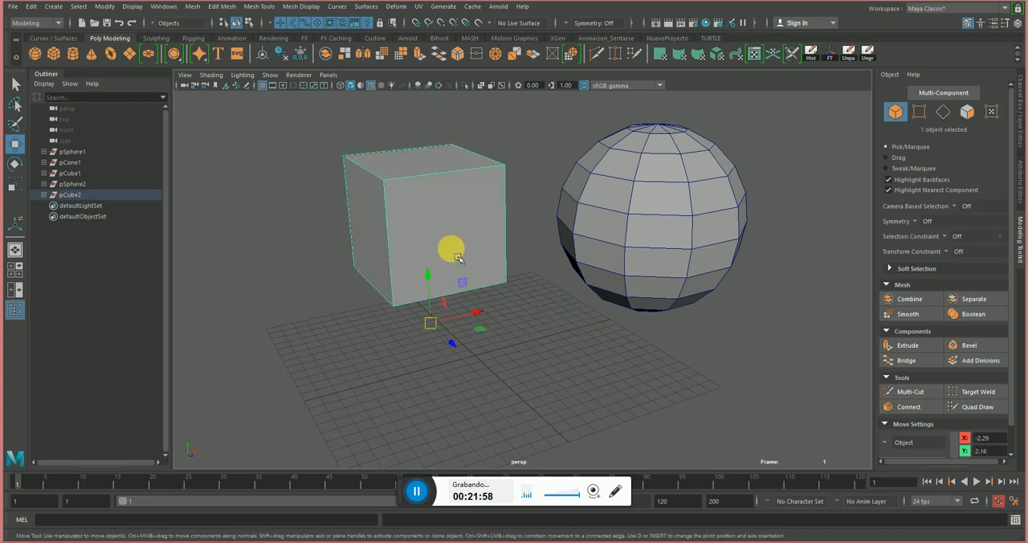
# Toggle the smooth mesh preview on and off on the separated cube and check the sphere, comparing previewed and plain shapes.
pyautogui.click(668, 202)
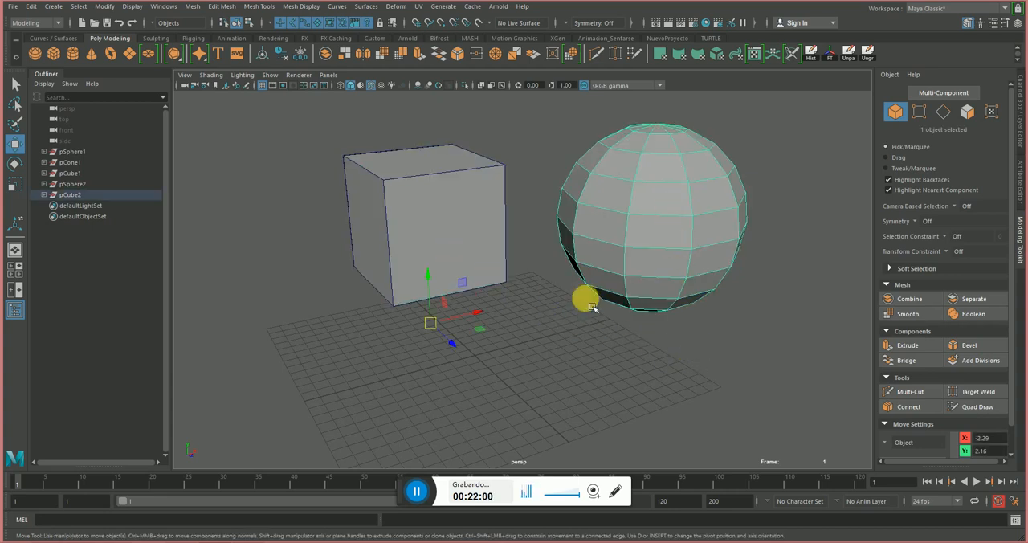
pyautogui.click(452, 217)
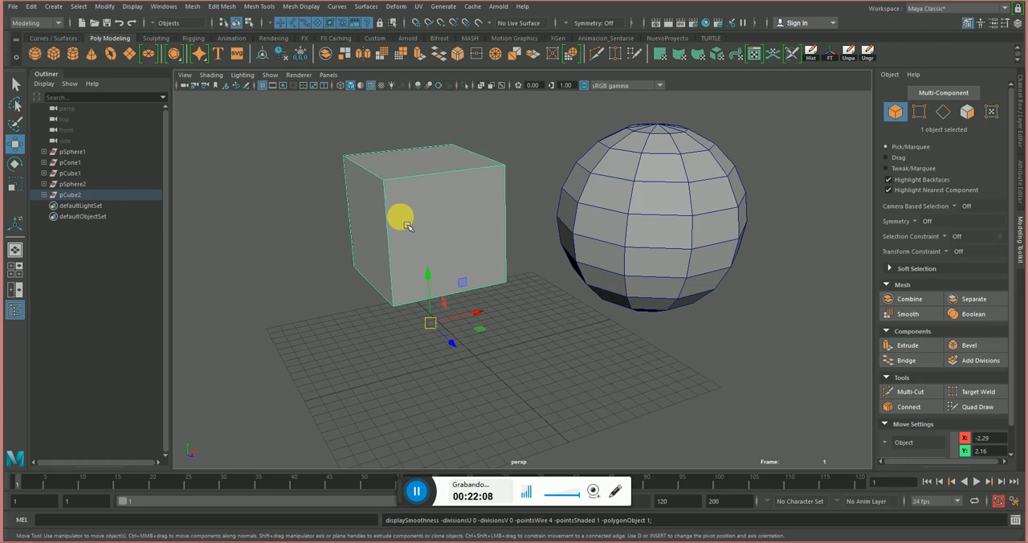
pyautogui.press('3')
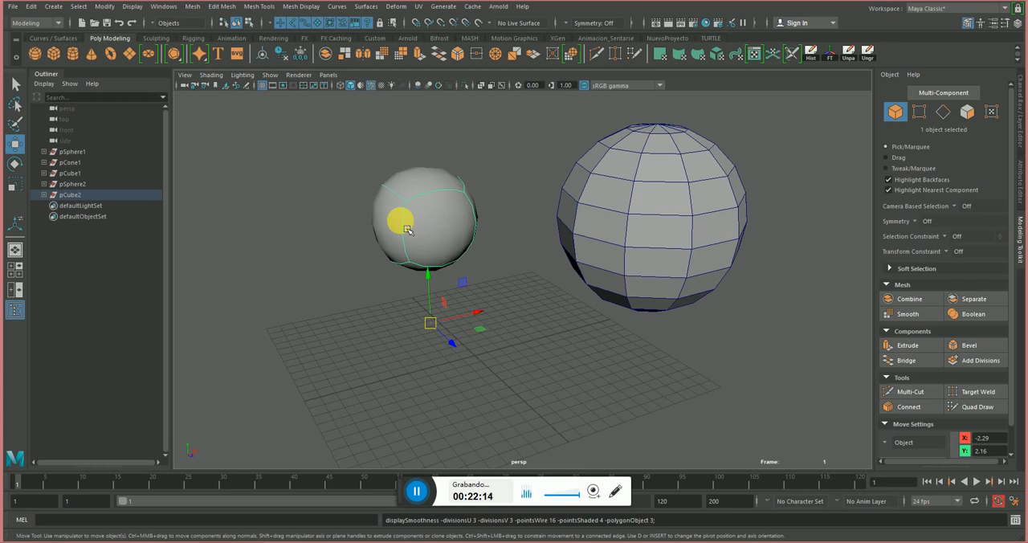
pyautogui.press('1')
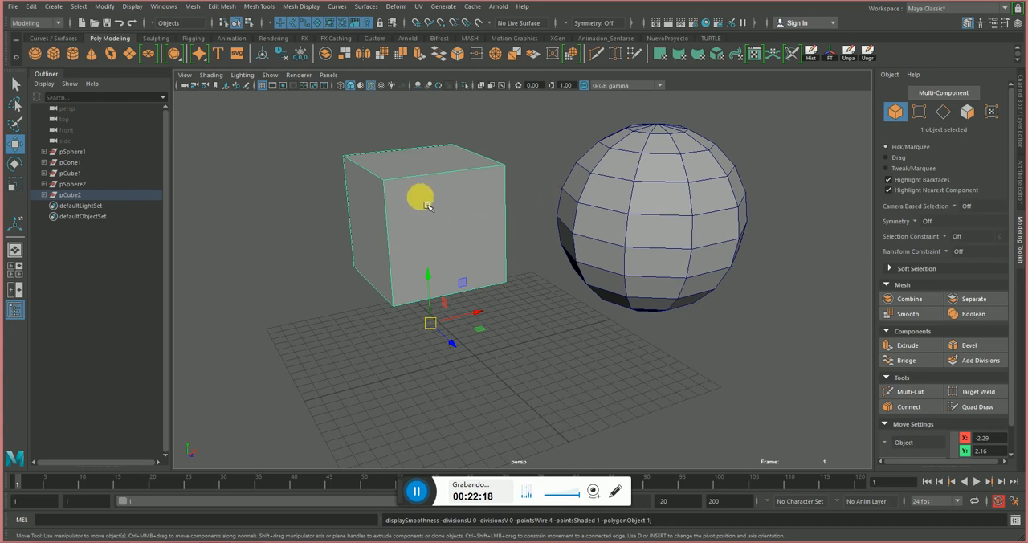
pyautogui.keyDown('alt'); pyautogui.moveTo(518, 222); pyautogui.dragTo(450, 187); pyautogui.keyUp('alt')
pyautogui.press('3')
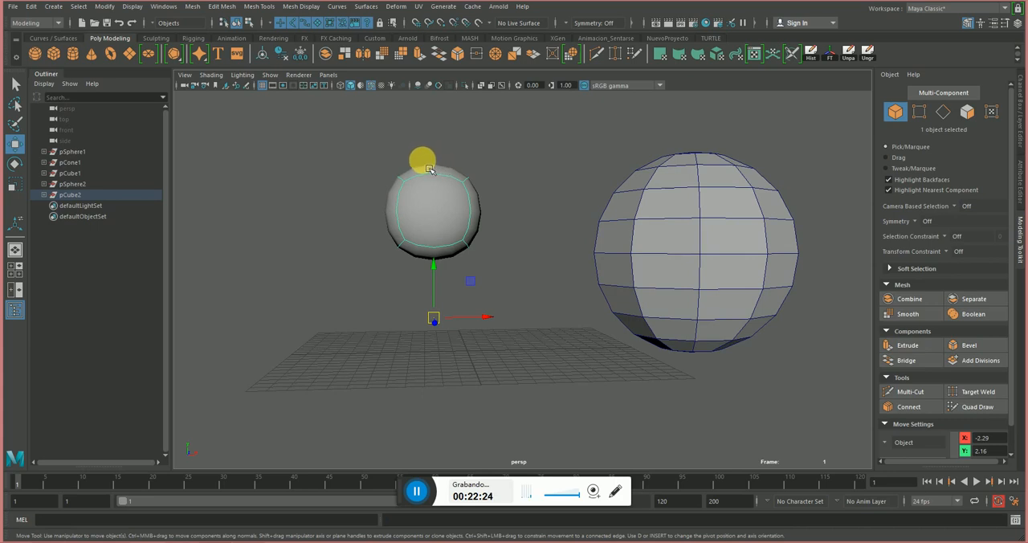
pyautogui.press('1')
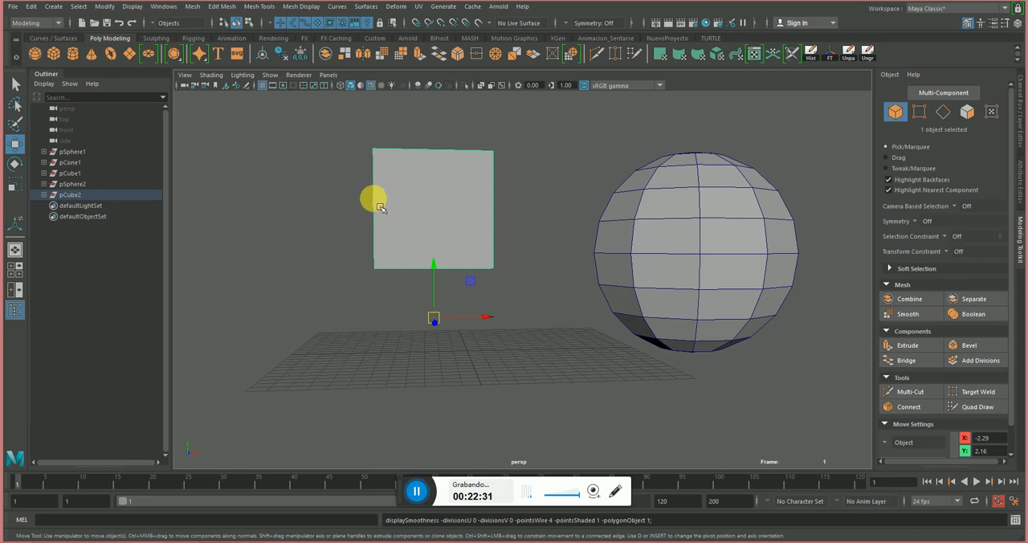
pyautogui.press('3')
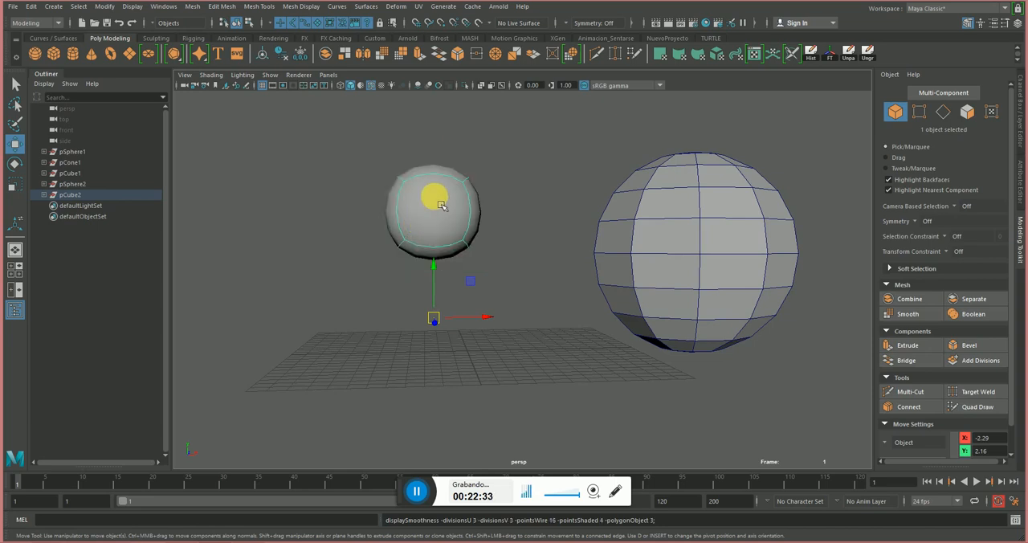
pyautogui.press('1')
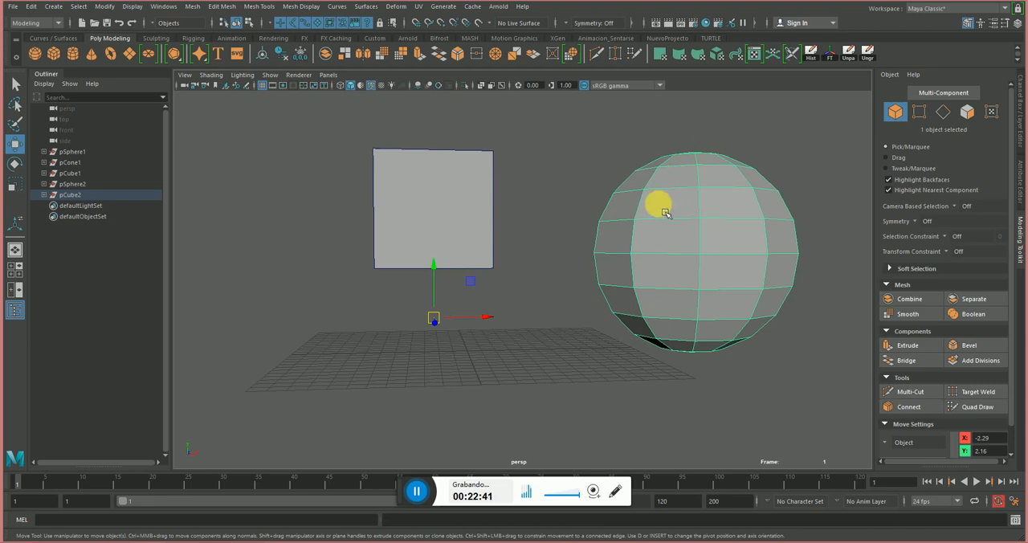
pyautogui.press('3')
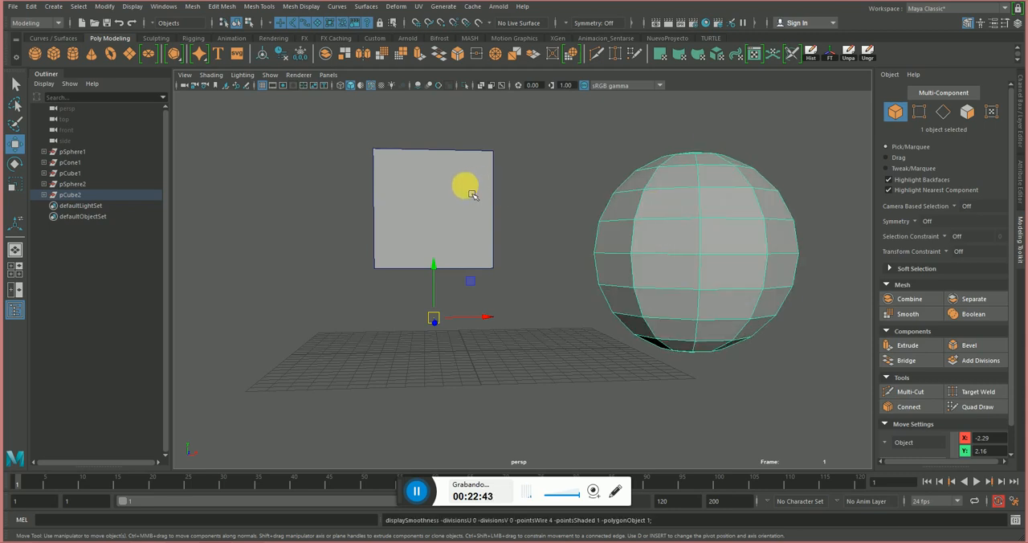
pyautogui.press('1')
# Apply the Smooth mesh operation with 2 divisions to the cube and clear the selection.
pyautogui.click(466, 184)
pyautogui.keyDown('alt'); pyautogui.moveTo(549, 195); pyautogui.dragTo(493, 214); pyautogui.keyUp('alt')
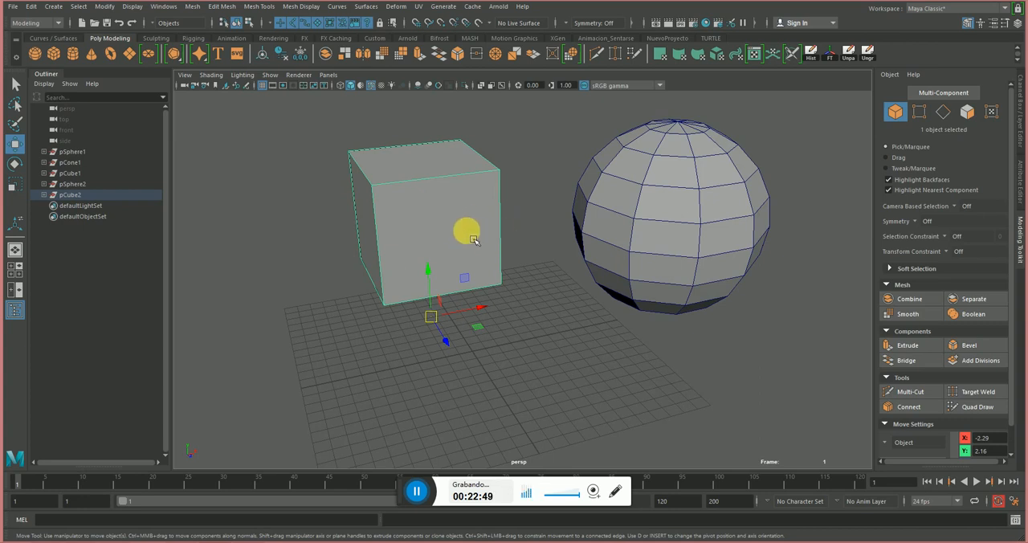
pyautogui.click(914, 315)
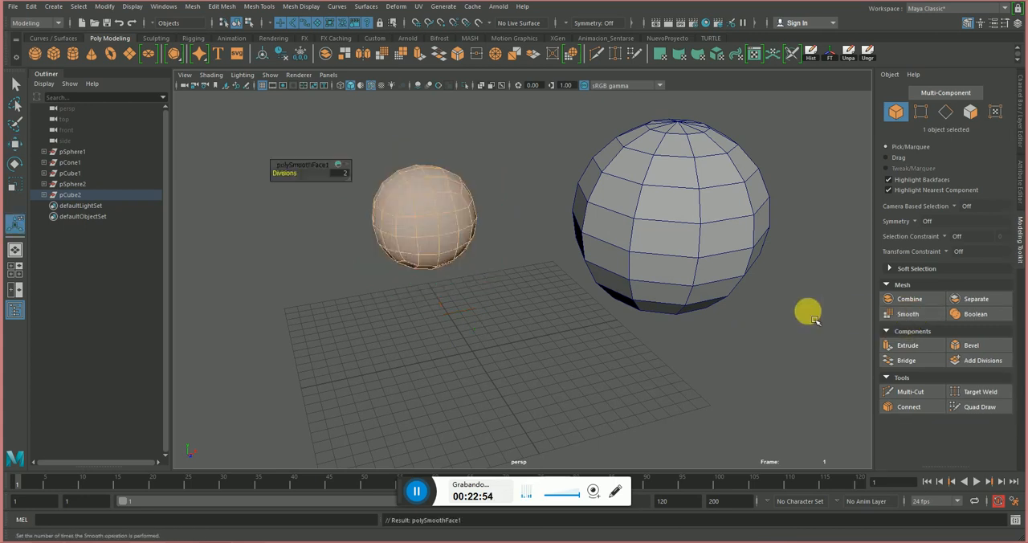
pyautogui.click(500, 242)
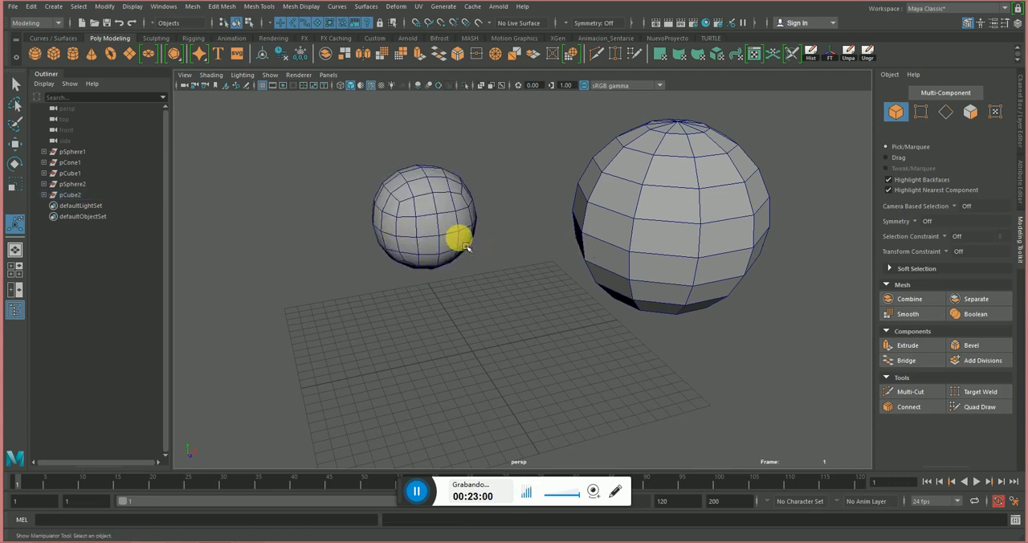
# Inspect the smoothed cube's topology up close, toggling its smooth mesh preview on and back off.
pyautogui.click(440, 207)
pyautogui.keyDown('alt'); pyautogui.moveTo(413, 201); pyautogui.dragTo(523, 225, button='right'); pyautogui.keyUp('alt')
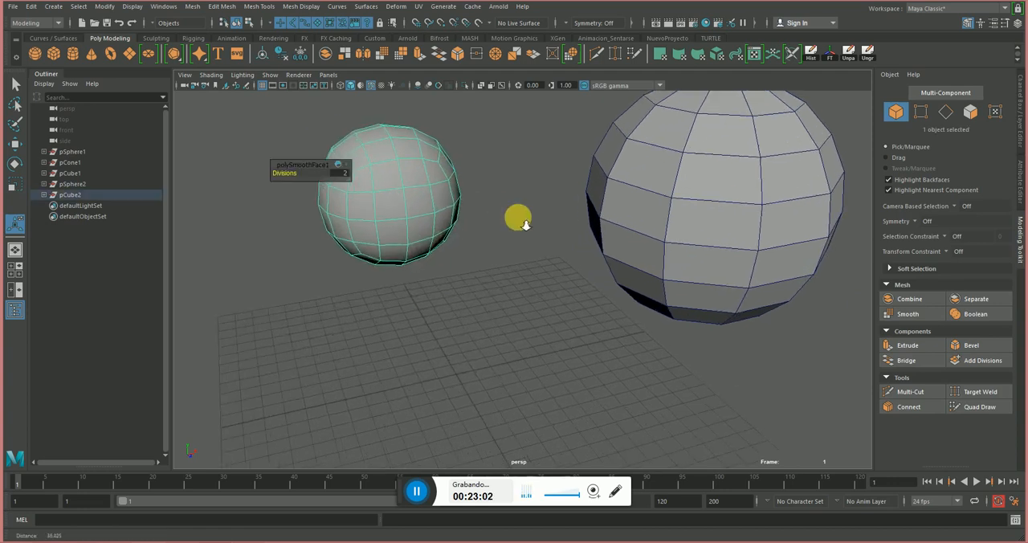
pyautogui.keyDown('alt'); pyautogui.moveTo(524, 225); pyautogui.dragTo(504, 232); pyautogui.keyUp('alt')
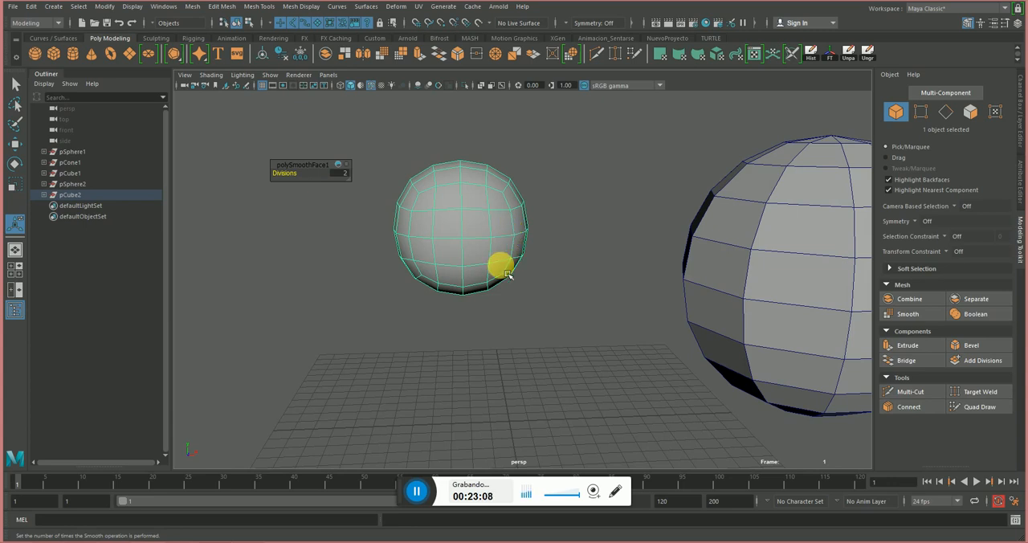
pyautogui.press('3')
pyautogui.keyDown('alt'); pyautogui.moveTo(522, 271); pyautogui.dragTo(597, 241); pyautogui.keyUp('alt')
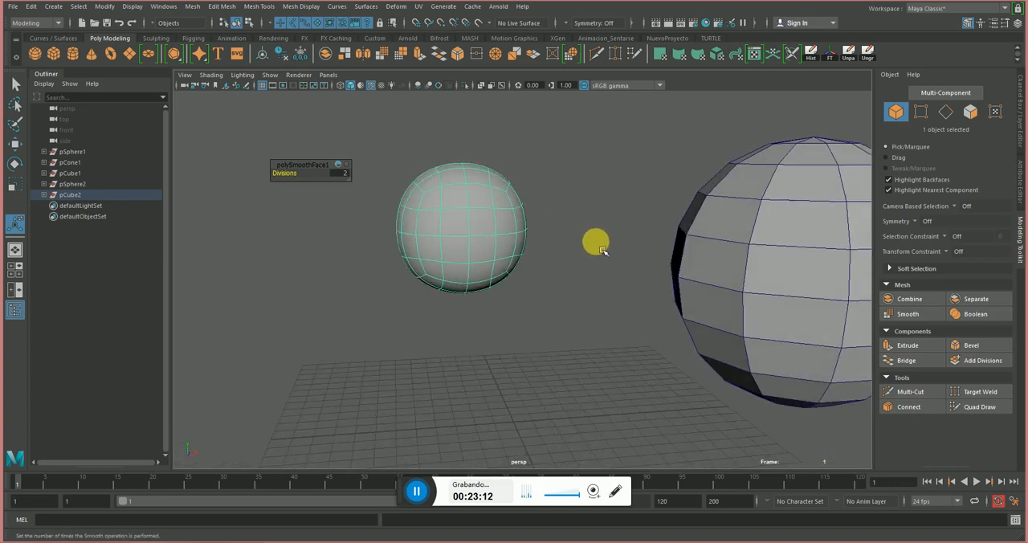
pyautogui.press('1')
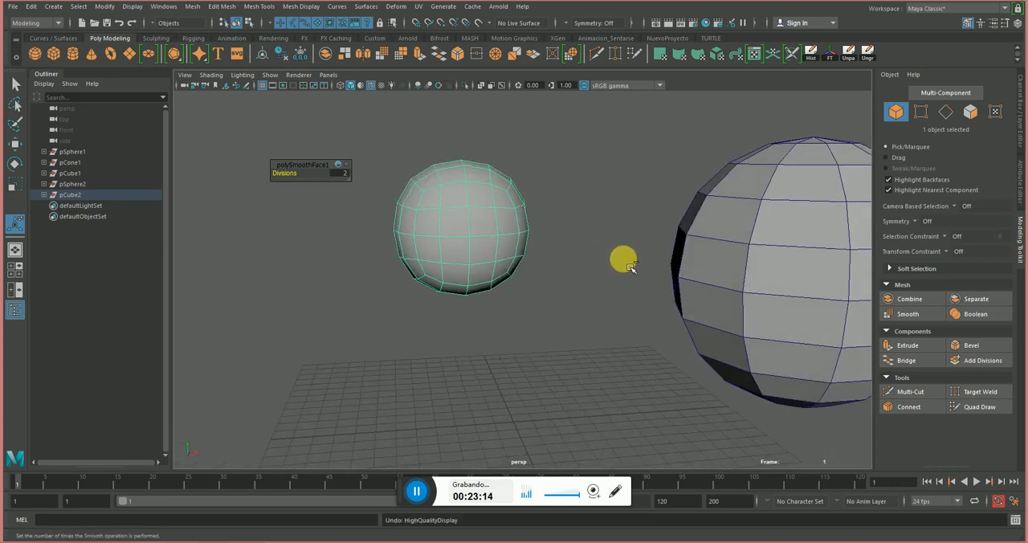
# Undo the Smooth operation on the cube and deselect everything.
pyautogui.hotkey('ctrl', 'z')
pyautogui.hotkey('ctrl', 'z')
pyautogui.hotkey('ctrl', 'z')
pyautogui.click(622, 291)
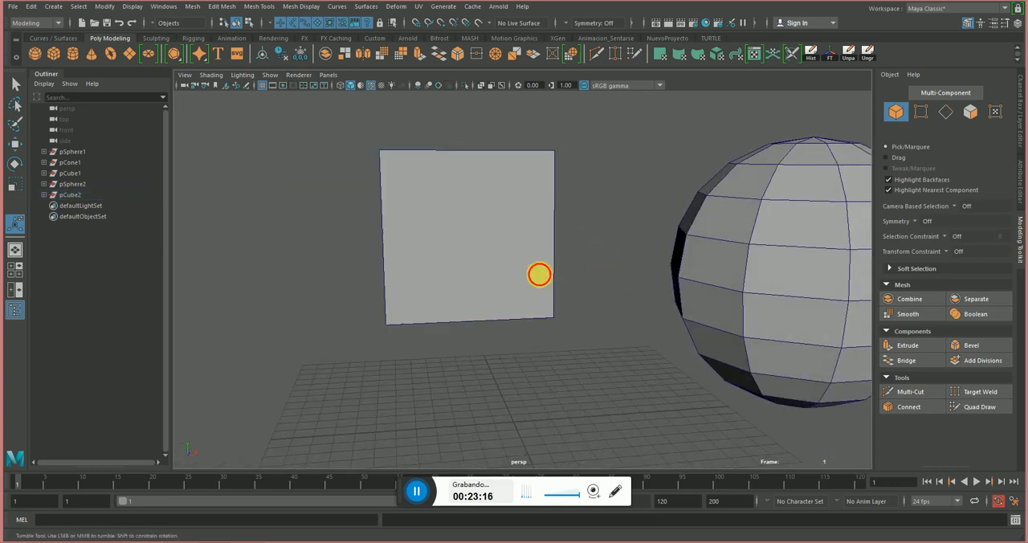
# Select the cube's front face in face mode and extrude it outward about 8.5 units.
pyautogui.keyDown('alt'); pyautogui.moveTo(540, 275); pyautogui.dragTo(530, 301); pyautogui.keyUp('alt')
pyautogui.scroll(-3, 554, 305)
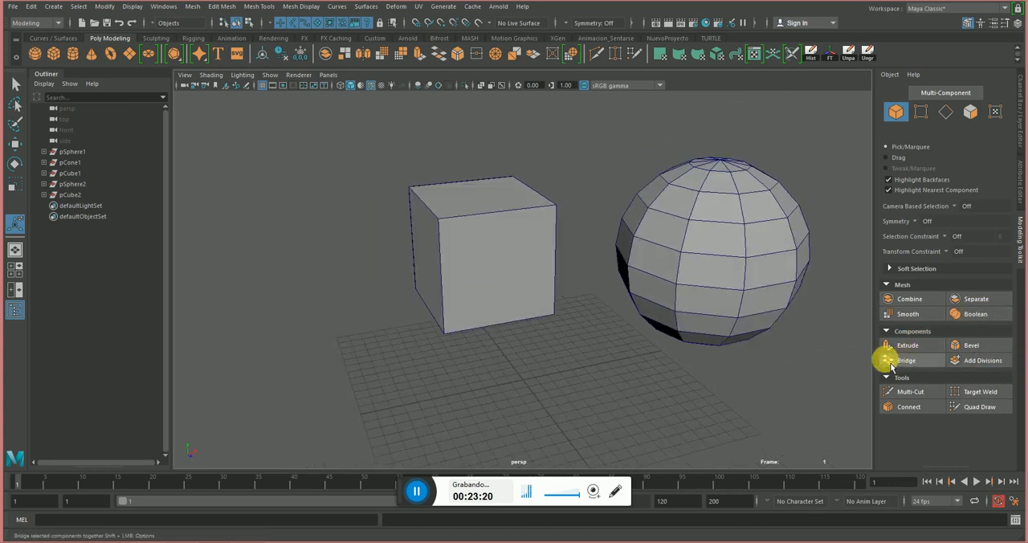
pyautogui.click(497, 265)
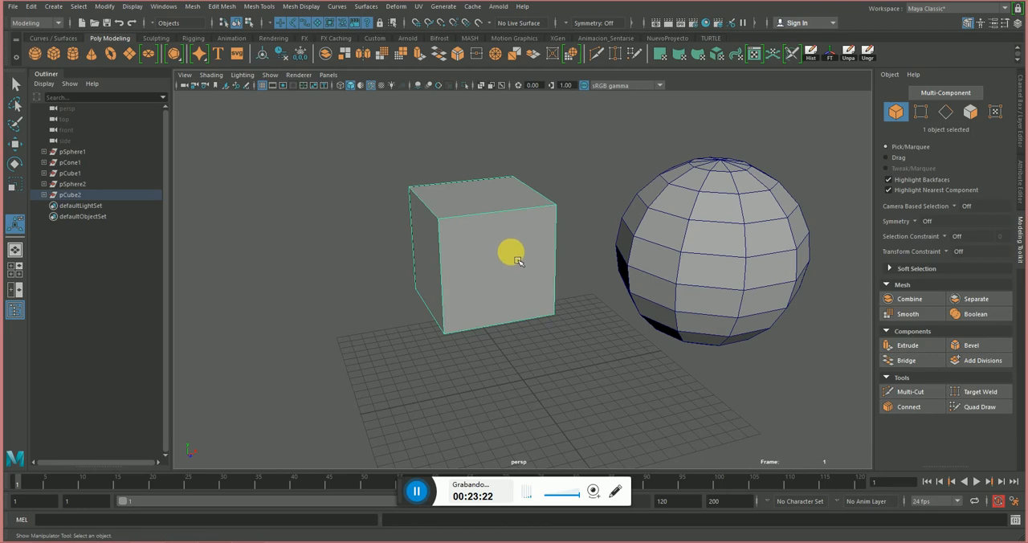
pyautogui.rightClick(490, 243)
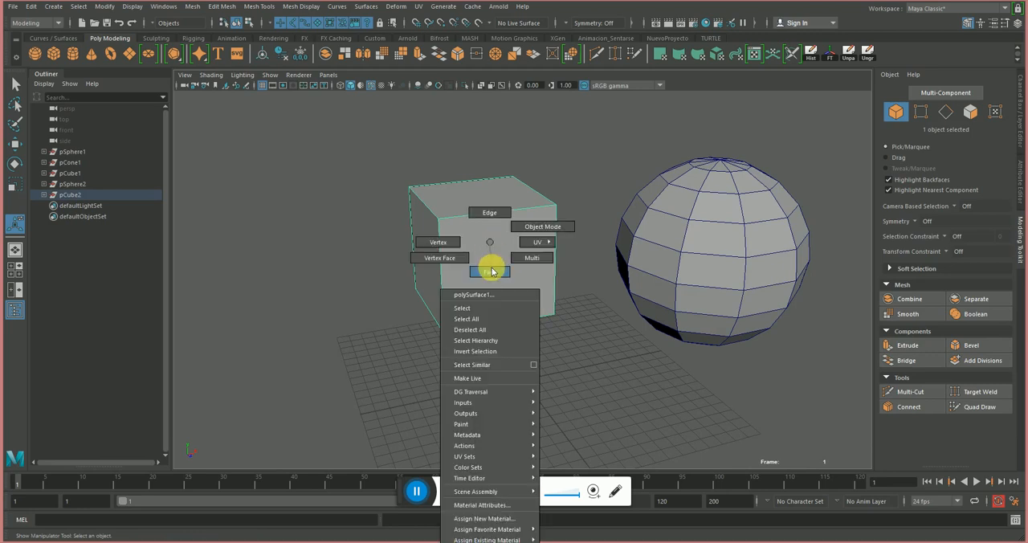
pyautogui.click(490, 272)
pyautogui.click(498, 263)
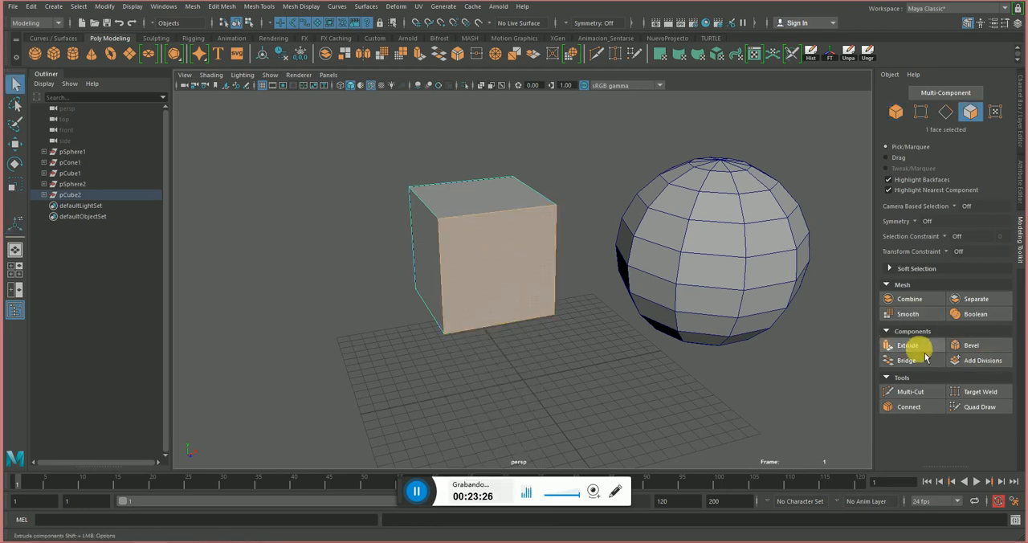
pyautogui.click(923, 353)
pyautogui.keyDown('alt'); pyautogui.moveTo(448, 286); pyautogui.dragTo(646, 323); pyautogui.keyUp('alt')
pyautogui.moveTo(712, 336); pyautogui.dragTo(687, 319)
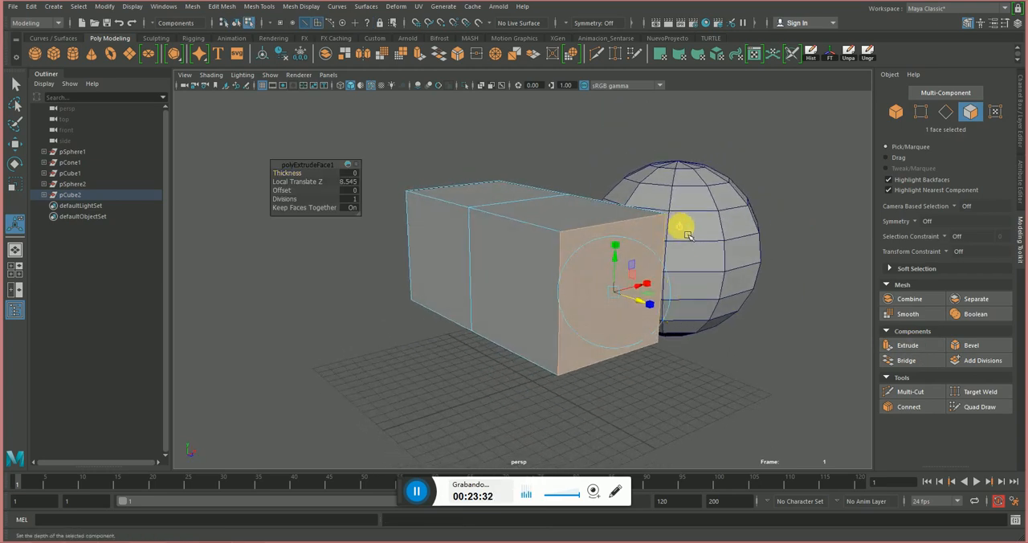
# Try transforming the extruded face with the manipulator, undo that, and adjust the extrusion's Local Translate Z to about 6.945.
pyautogui.moveTo(621, 255); pyautogui.dragTo(635, 298)
pyautogui.hotkey('ctrl', 'z')
pyautogui.hotkey('ctrl', 'z')
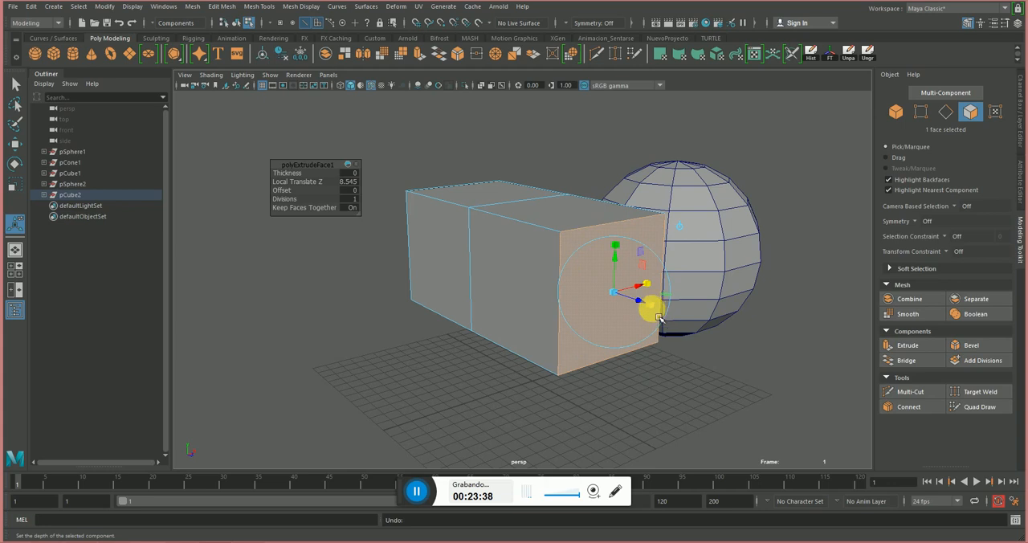
pyautogui.moveTo(620, 300); pyautogui.dragTo(669, 273)
pyautogui.hotkey('ctrl', 'z')
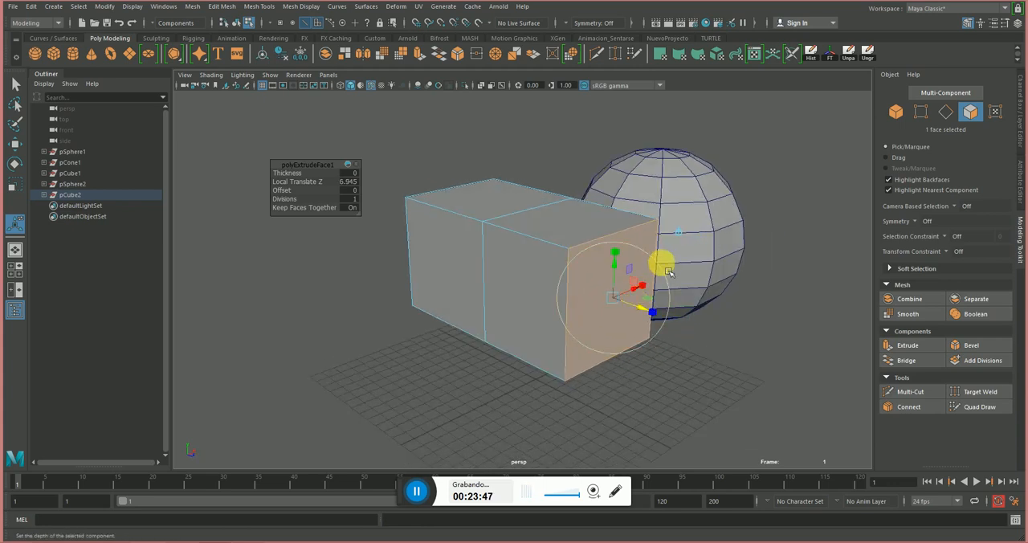
# Try rotating the extruded face with the manipulator rings and undo each rotation.
pyautogui.keyDown('alt'); pyautogui.moveTo(711, 298); pyautogui.dragTo(578, 287); pyautogui.keyUp('alt')
pyautogui.hotkey('ctrl', 'z')
pyautogui.hotkey('ctrl', 'z')
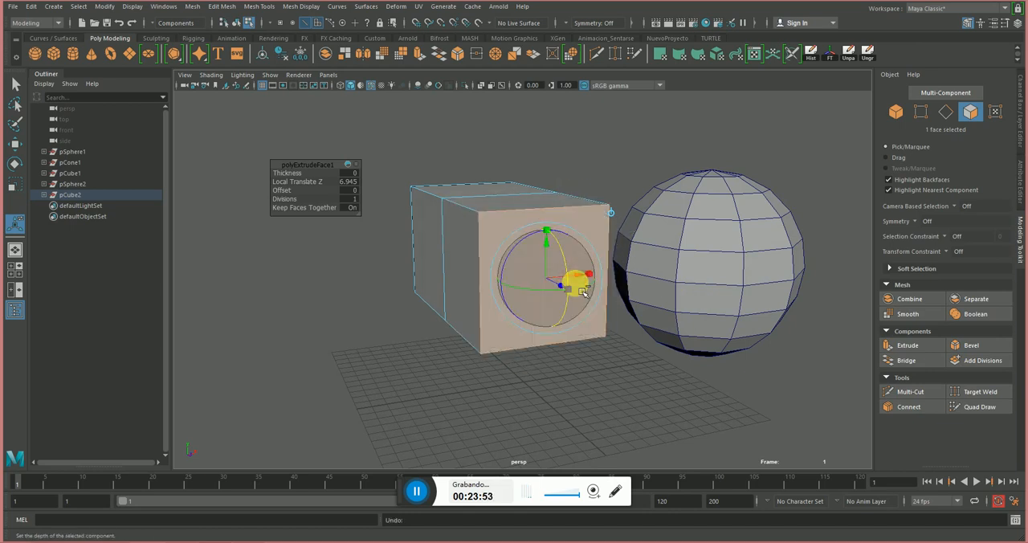
pyautogui.moveTo(513, 250); pyautogui.dragTo(532, 221)
pyautogui.hotkey('ctrl', 'z')
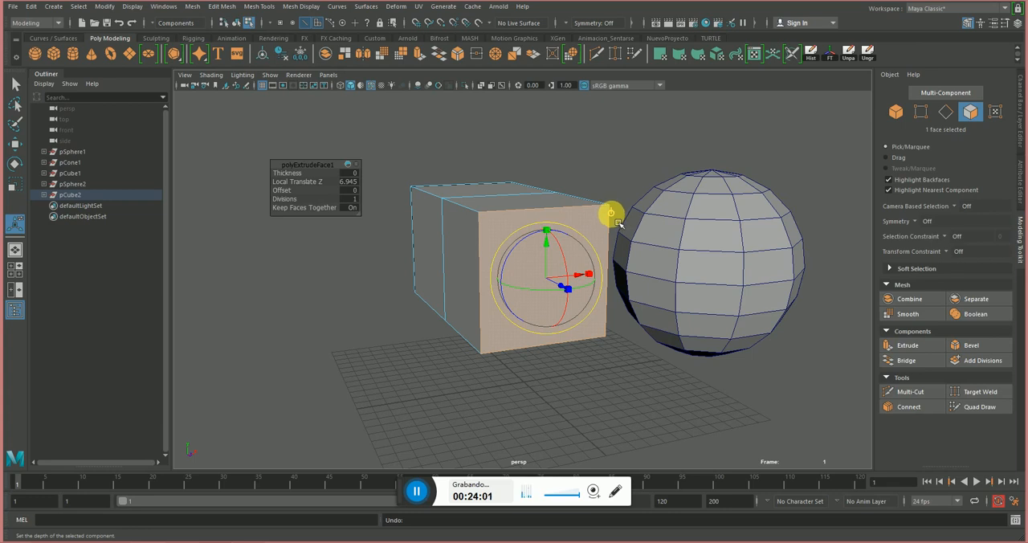
# Scale the extruded face down to taper the block's front end, and adjust its width slightly.
pyautogui.keyDown('alt'); pyautogui.moveTo(477, 236); pyautogui.dragTo(554, 271); pyautogui.keyUp('alt')
pyautogui.keyDown('alt'); pyautogui.moveTo(654, 242); pyautogui.dragTo(636, 260); pyautogui.keyUp('alt')
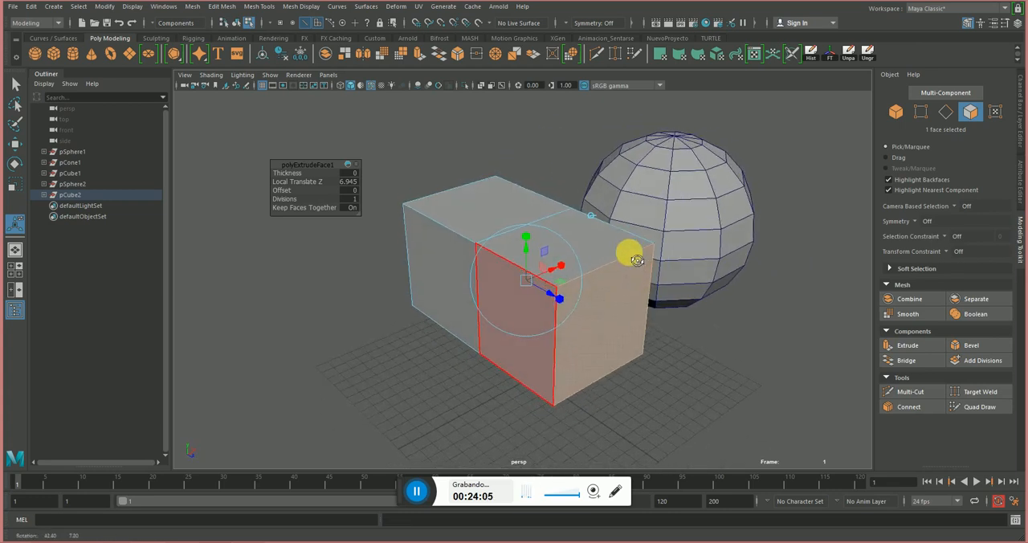
pyautogui.moveTo(525, 280)
pyautogui.mouseDown()
pyautogui.moveTo(533, 291)
pyautogui.moveTo(520, 298)
pyautogui.mouseUp()
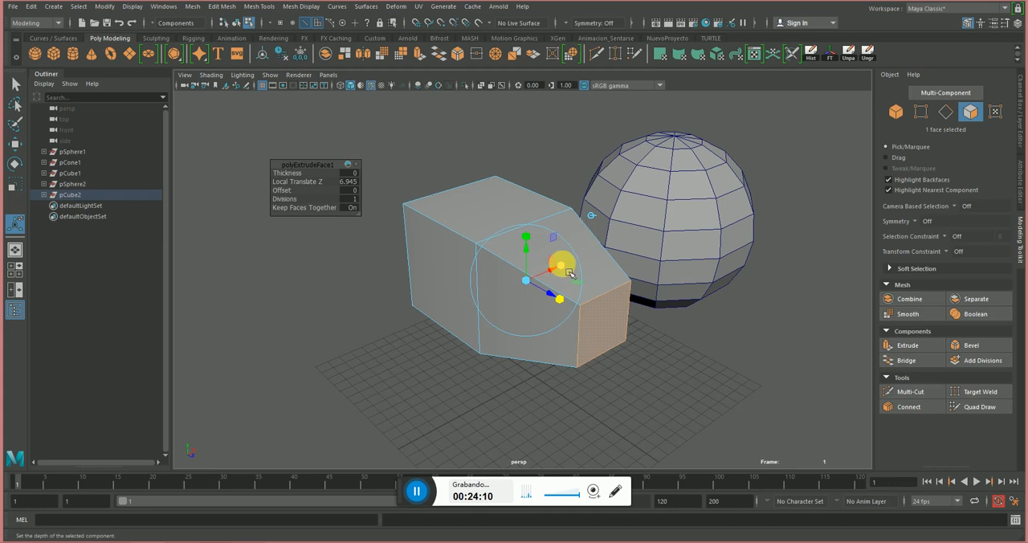
pyautogui.moveTo(569, 273); pyautogui.dragTo(598, 241)
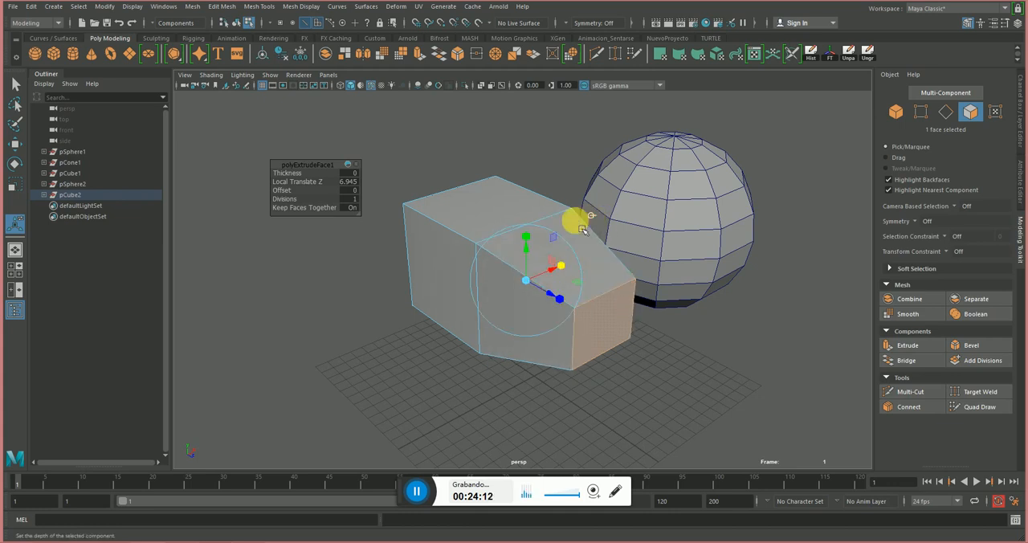
# Try a further manipulator transform on the tapered end face and undo it.
pyautogui.click(543, 230)
pyautogui.keyDown('alt'); pyautogui.moveTo(530, 272); pyautogui.dragTo(623, 253); pyautogui.keyUp('alt')
pyautogui.hotkey('ctrl', 'z')
# Activate the Move tool and return the extruded mesh to object selection mode.
pyautogui.keyDown('alt'); pyautogui.moveTo(693, 269); pyautogui.dragTo(655, 302); pyautogui.keyUp('alt')
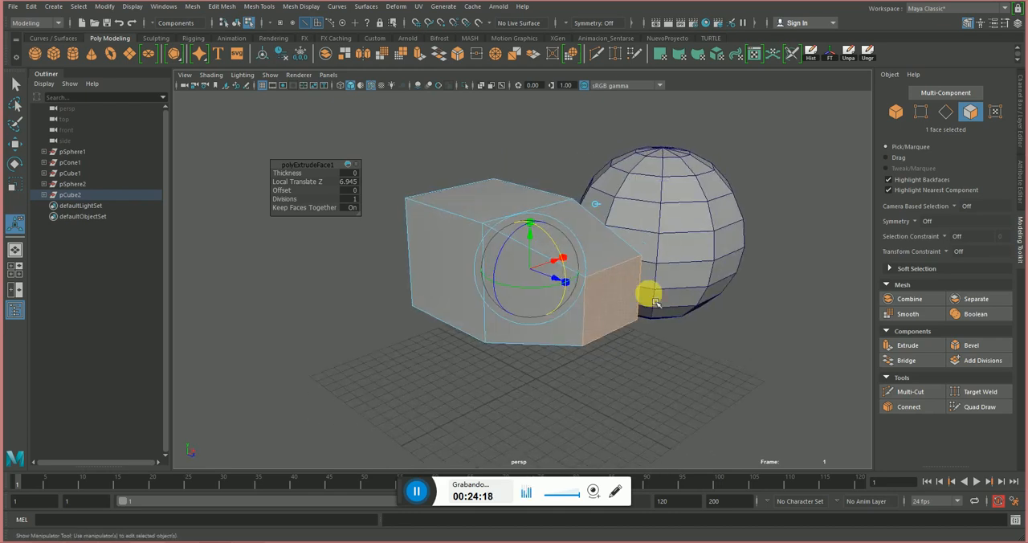
pyautogui.keyDown('alt'); pyautogui.moveTo(601, 207); pyautogui.dragTo(711, 330); pyautogui.keyUp('alt')
pyautogui.press('w')
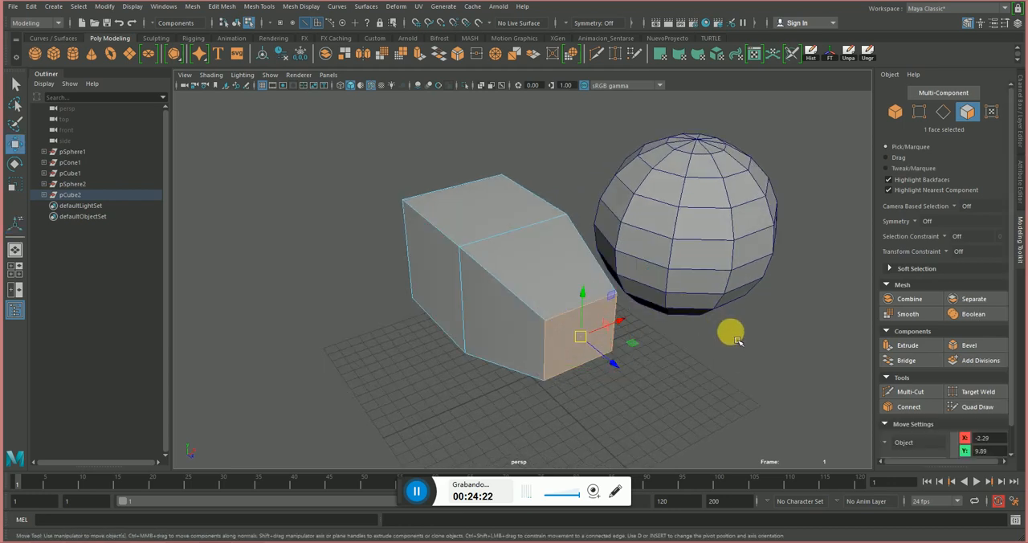
pyautogui.click(746, 347)
pyautogui.press('F8')
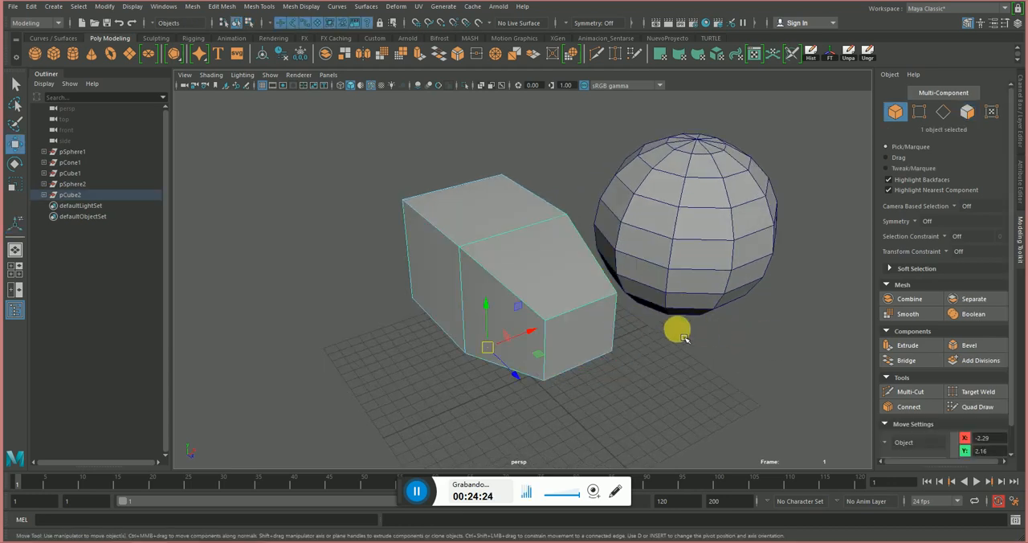
# Select the tapered end face and extrude it again about 4.224 units with 4 divisions.
pyautogui.keyDown('alt'); pyautogui.moveTo(677, 328); pyautogui.dragTo(580, 313); pyautogui.keyUp('alt')
pyautogui.moveTo(575, 315); pyautogui.dragTo(567, 277, button='right')
pyautogui.click(560, 309)
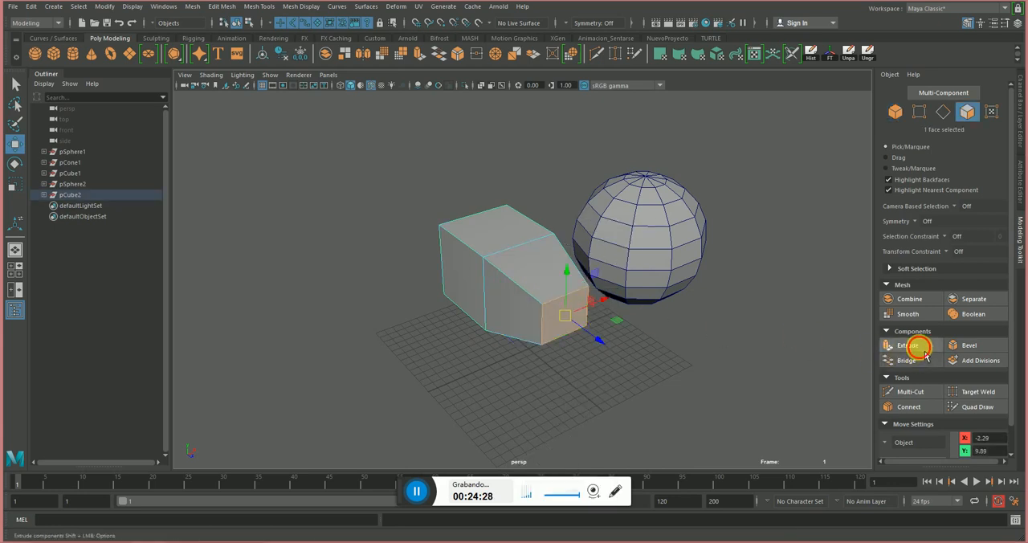
pyautogui.click(895, 345)
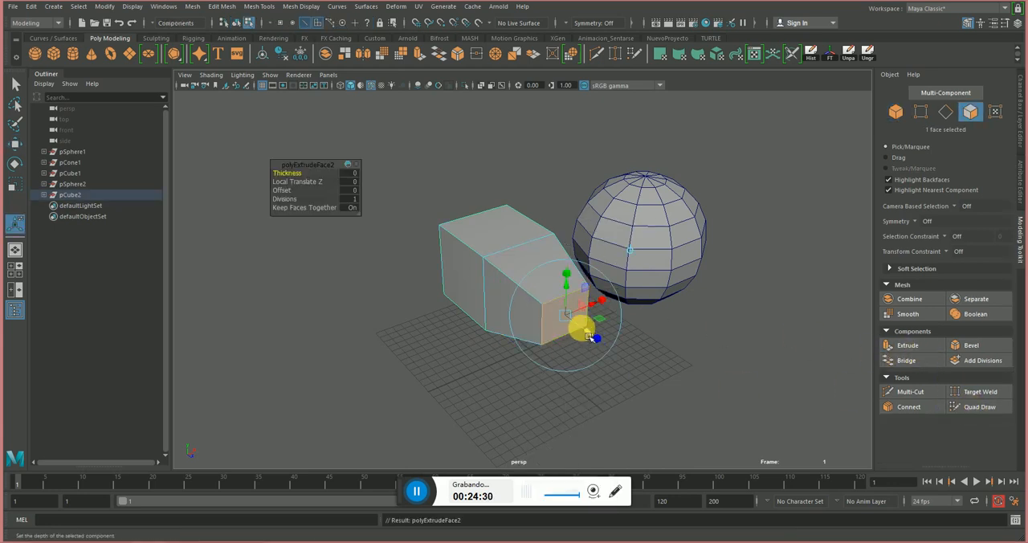
pyautogui.moveTo(589, 336); pyautogui.dragTo(623, 359)
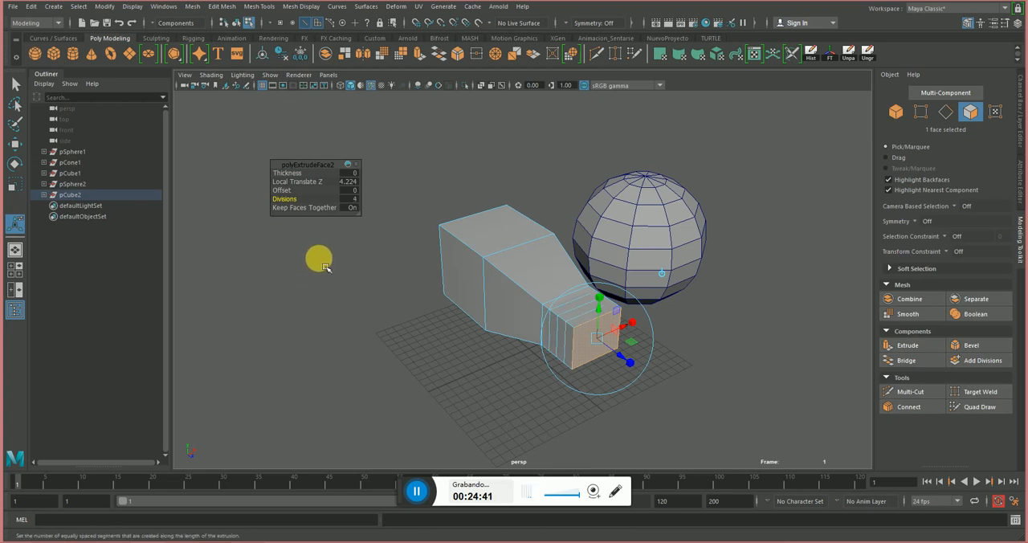
# Switch to the Move tool and select the four top faces of the block's divided end segment.
pyautogui.keyDown('alt'); pyautogui.moveTo(367, 257); pyautogui.dragTo(385, 275); pyautogui.keyUp('alt')
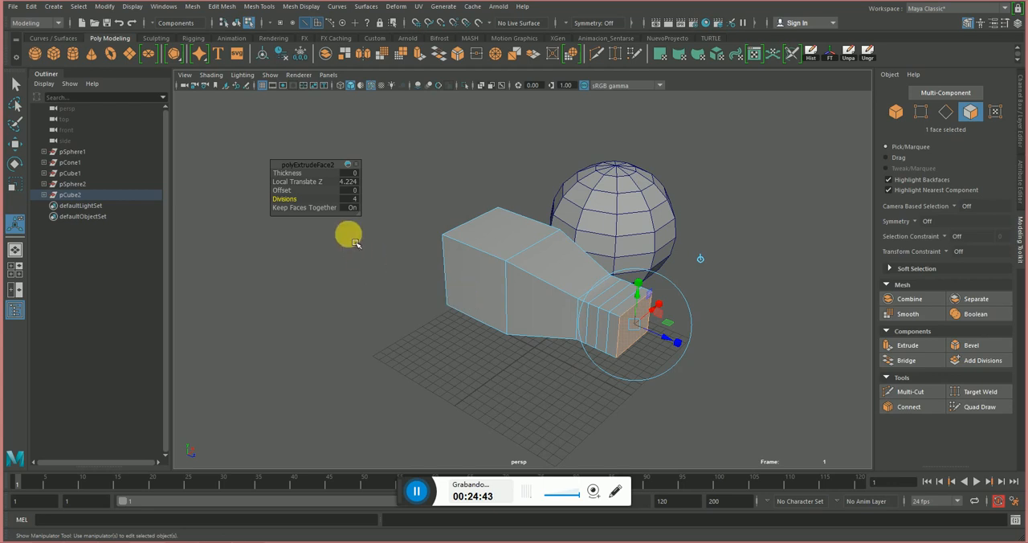
pyautogui.moveTo(529, 297); pyautogui.dragTo(569, 267, button='right')
pyautogui.keyDown('alt'); pyautogui.moveTo(485, 282); pyautogui.dragTo(604, 326); pyautogui.keyUp('alt')
pyautogui.press('w')
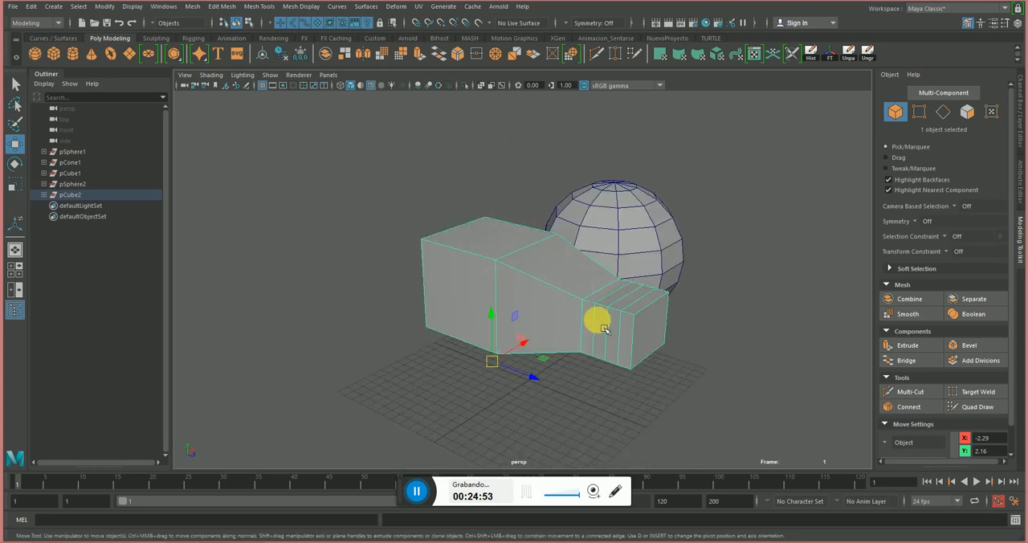
pyautogui.moveTo(604, 327); pyautogui.dragTo(610, 289, button='right')
pyautogui.keyDown('alt'); pyautogui.moveTo(609, 289); pyautogui.dragTo(627, 355); pyautogui.keyUp('alt')
pyautogui.click(625, 356)
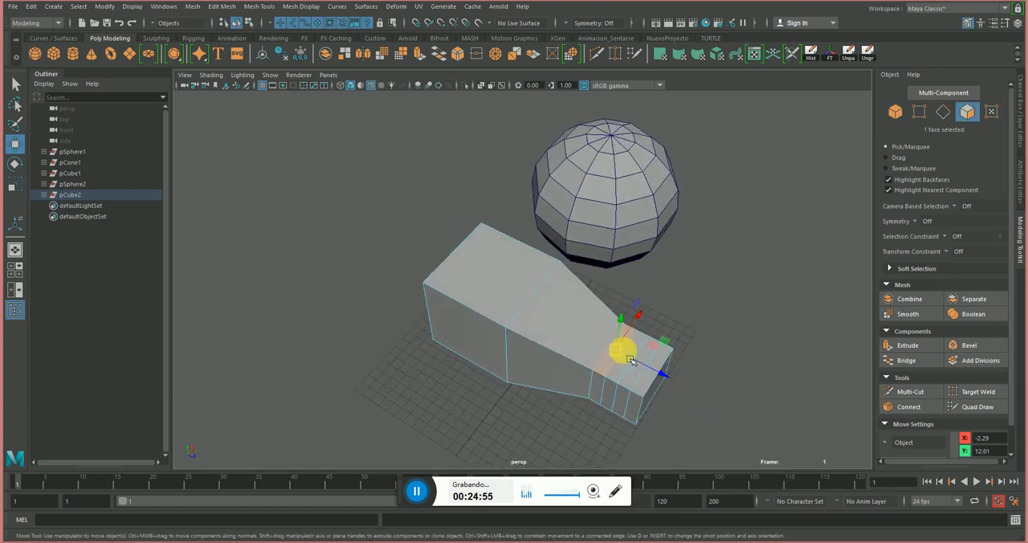
pyautogui.keyDown('shift'); pyautogui.click(618, 375); pyautogui.keyUp('shift')
pyautogui.keyDown('shift'); pyautogui.click(631, 383); pyautogui.keyUp('shift')
pyautogui.keyDown('shift'); pyautogui.click(640, 383); pyautogui.keyUp('shift')
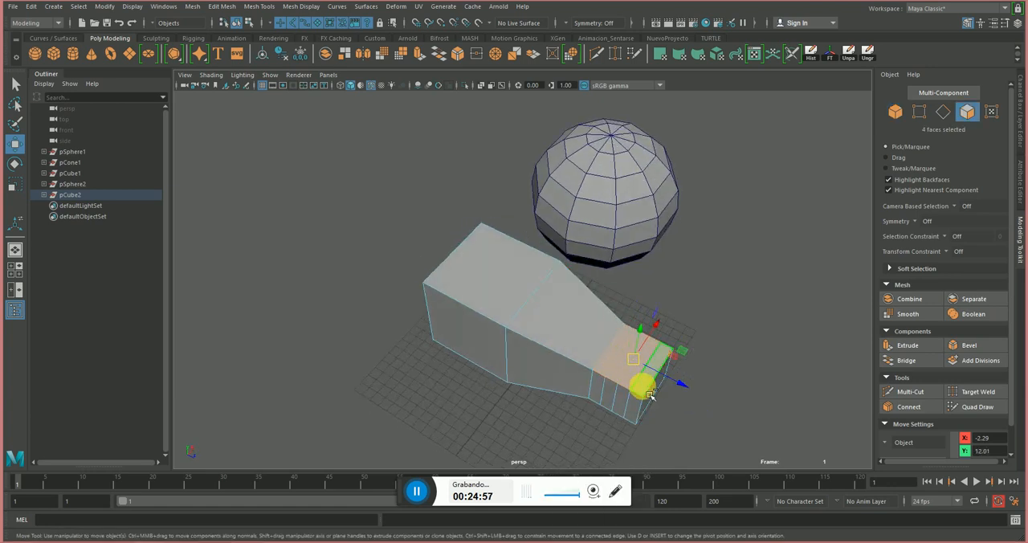
# Extrude the four selected top faces upward about 7.288 units with Keep Faces Together off.
pyautogui.keyDown('alt'); pyautogui.moveTo(640, 383); pyautogui.dragTo(857, 356); pyautogui.keyUp('alt')
pyautogui.click(893, 345)
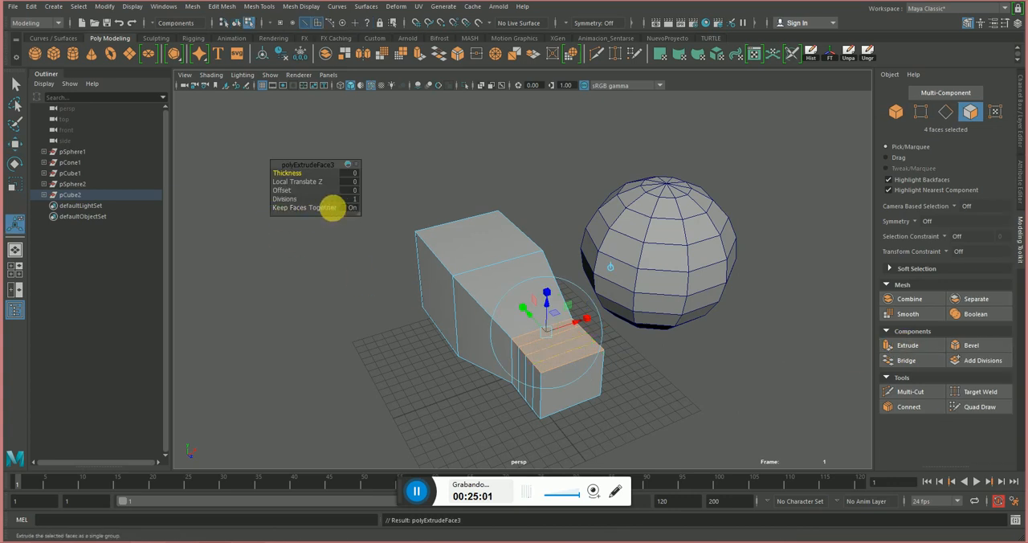
pyautogui.moveTo(551, 306); pyautogui.dragTo(372, 243)
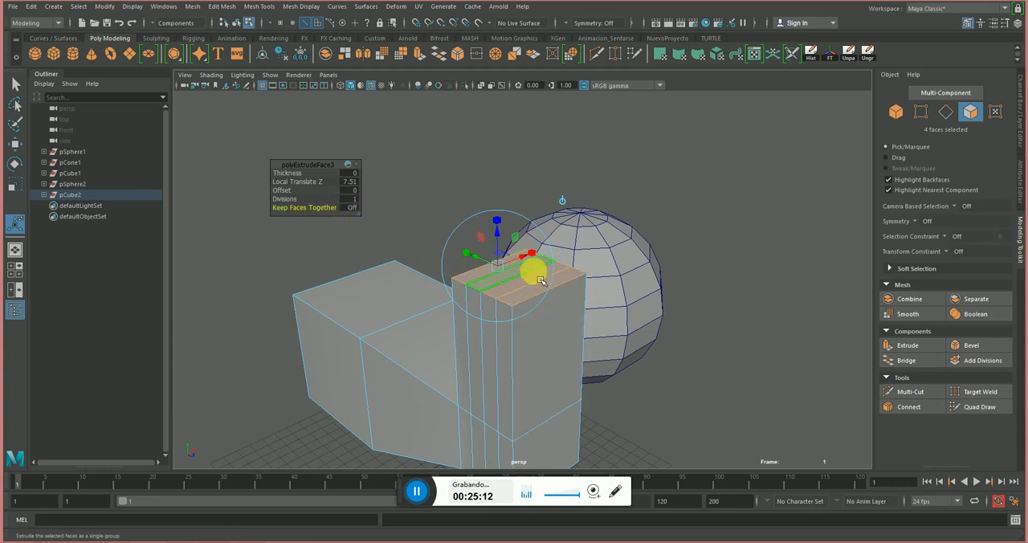
pyautogui.moveTo(500, 236)
pyautogui.mouseDown()
pyautogui.moveTo(504, 215)
pyautogui.moveTo(493, 232)
pyautogui.mouseUp()
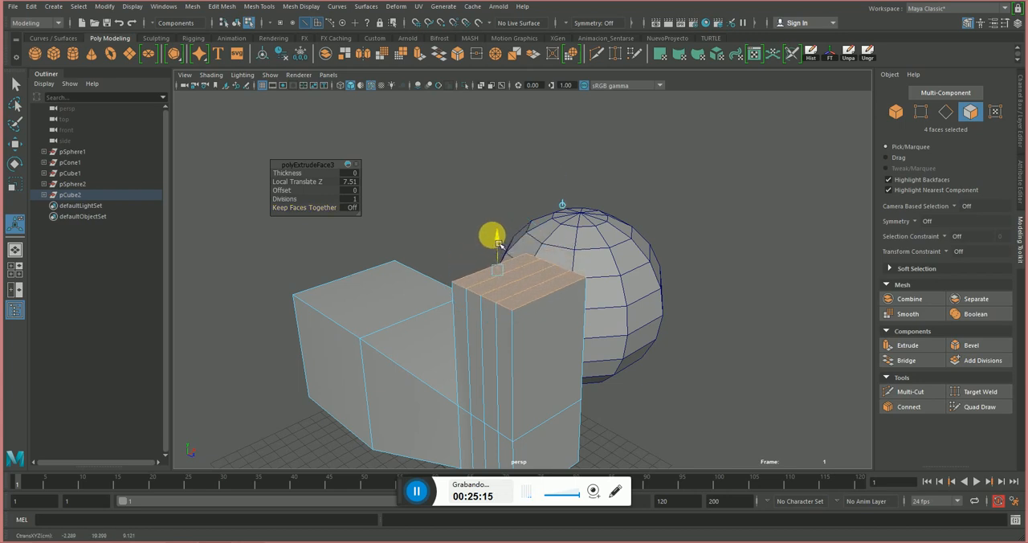
# Extrude the four column-top faces again about 2.798 units and scale them down individually into separate tapered tips.
pyautogui.click(914, 350)
pyautogui.moveTo(495, 235); pyautogui.dragTo(495, 184)
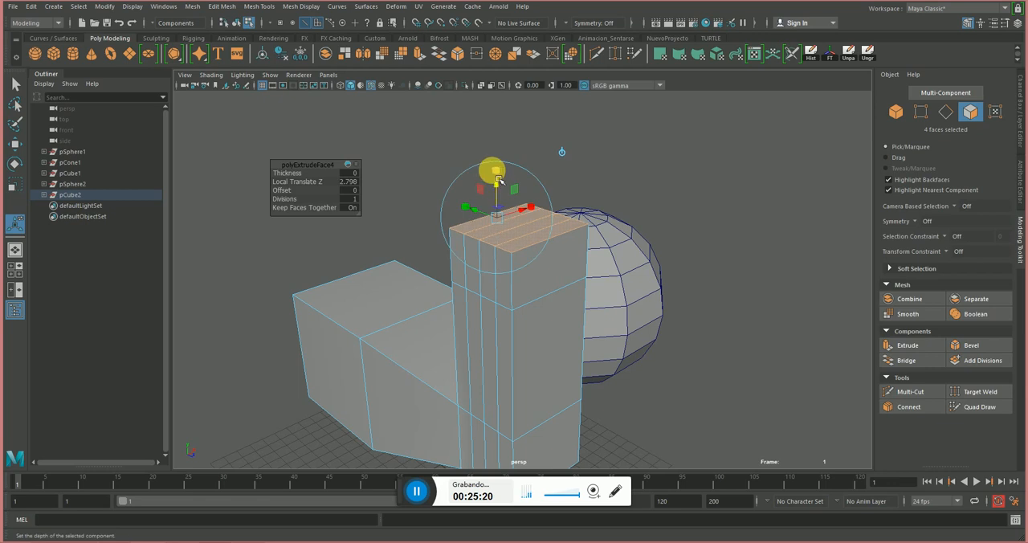
pyautogui.moveTo(494, 218); pyautogui.dragTo(489, 232)
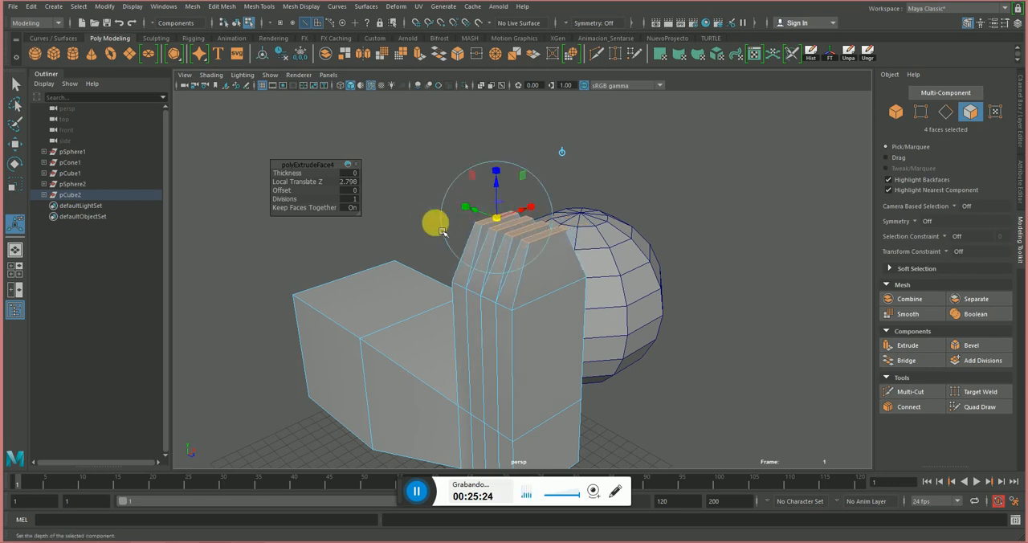
# Extrude the four tapered tips further upward to form straight fingers.
pyautogui.keyDown('alt'); pyautogui.moveTo(440, 232); pyautogui.dragTo(569, 279, button='right'); pyautogui.keyUp('alt')
pyautogui.moveTo(555, 262)
pyautogui.keyDown('alt'); pyautogui.mouseDown()
pyautogui.moveTo(558, 273)
pyautogui.moveTo(567, 265)
pyautogui.mouseUp(); pyautogui.keyUp('alt')
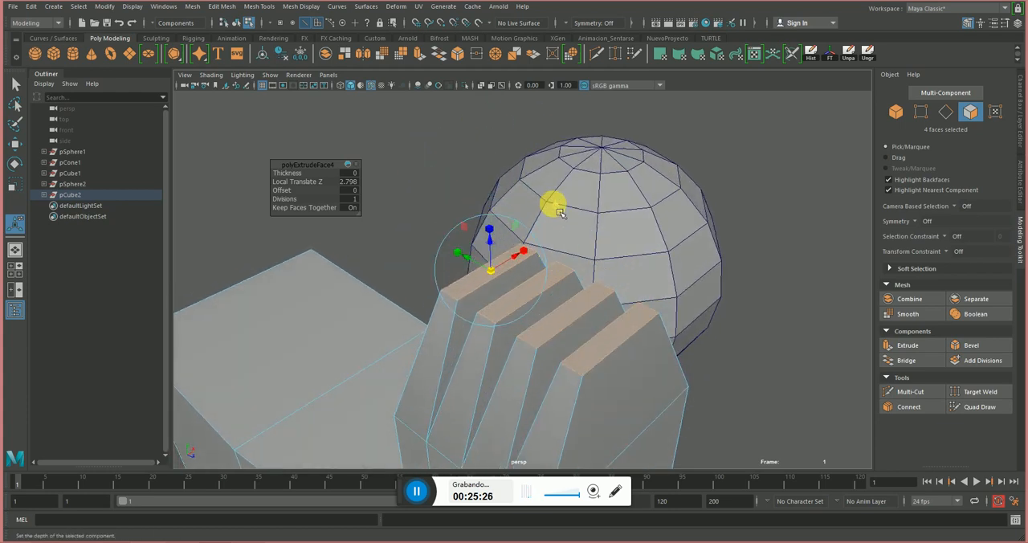
pyautogui.keyDown('alt'); pyautogui.moveTo(480, 267); pyautogui.dragTo(544, 250); pyautogui.keyUp('alt')
pyautogui.click(907, 347)
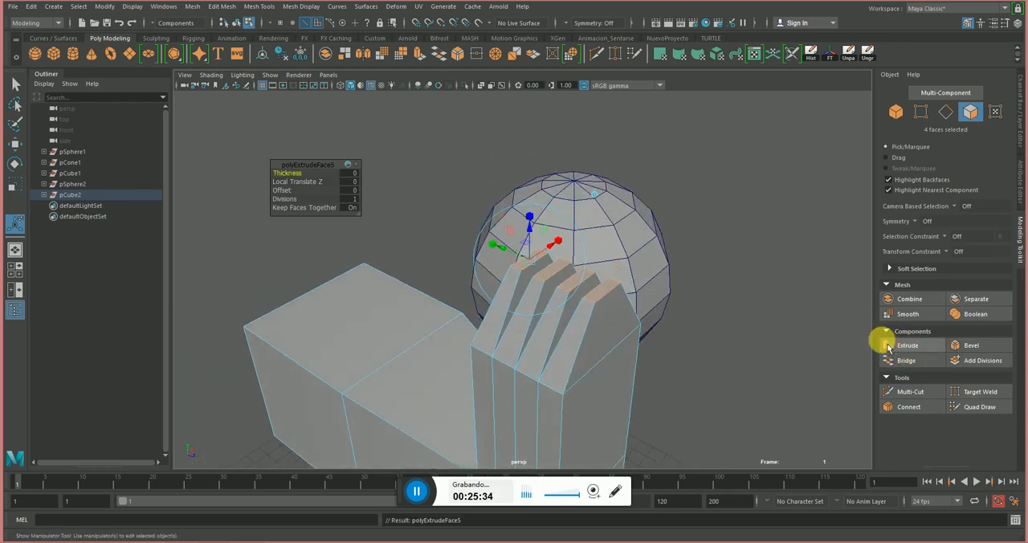
pyautogui.moveTo(539, 240); pyautogui.dragTo(523, 168)
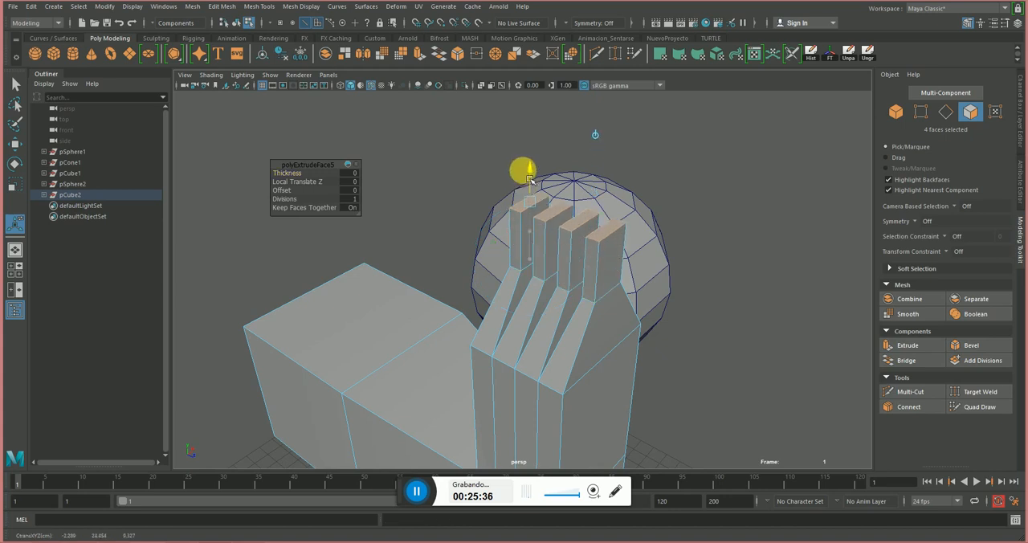
# Return to object mode, reselect the fingered mesh, and switch it to face selection.
pyautogui.press('q')
pyautogui.press('F8')
pyautogui.moveTo(633, 253)
pyautogui.keyDown('alt'); pyautogui.mouseDown()
pyautogui.moveTo(648, 258)
pyautogui.moveTo(623, 269)
pyautogui.mouseUp(); pyautogui.keyUp('alt')
pyautogui.keyDown('alt'); pyautogui.moveTo(622, 271); pyautogui.dragTo(587, 271, button='right'); pyautogui.keyUp('alt')
pyautogui.click(649, 287)
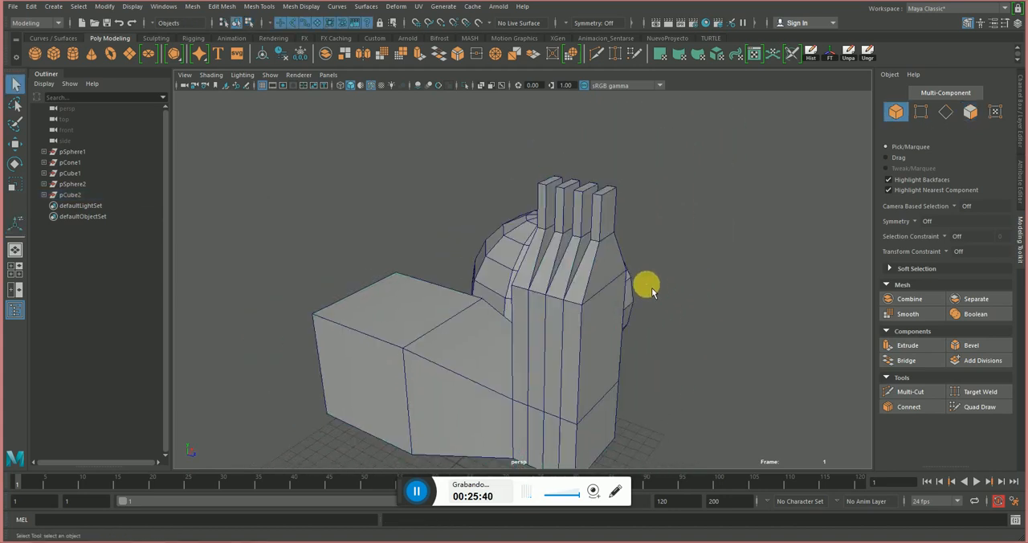
pyautogui.click(569, 351)
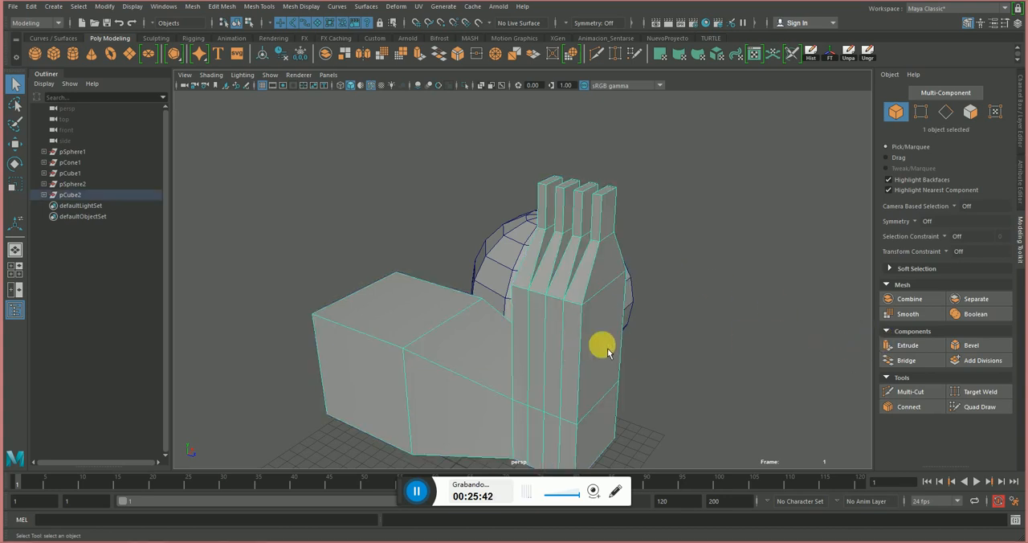
pyautogui.press('F11')
# Extrude the column's four tall narrow side faces about 4.365 units with Keep Faces Together off, scaling them down individually.
pyautogui.click(423, 319)
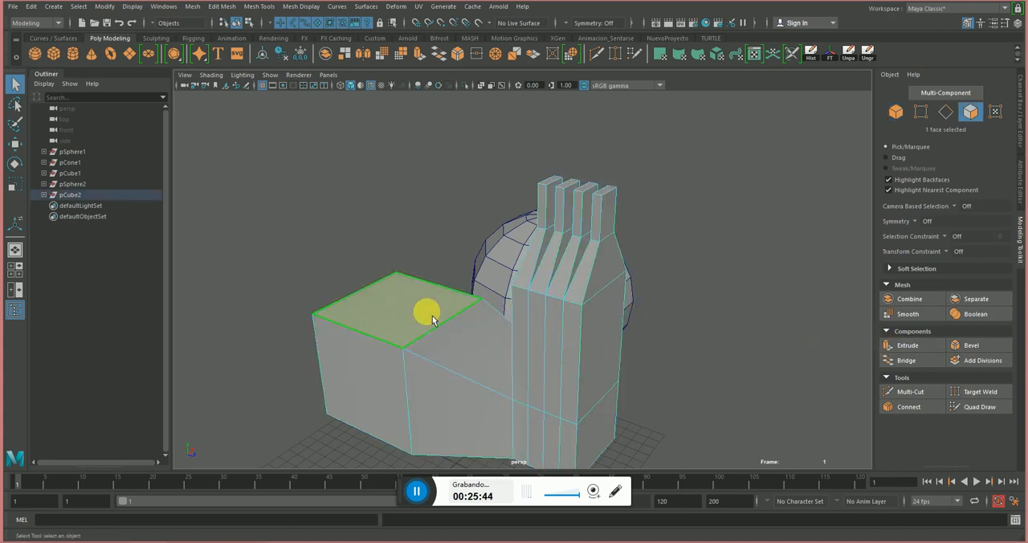
pyautogui.keyDown('alt'); pyautogui.moveTo(538, 257); pyautogui.dragTo(569, 345); pyautogui.keyUp('alt')
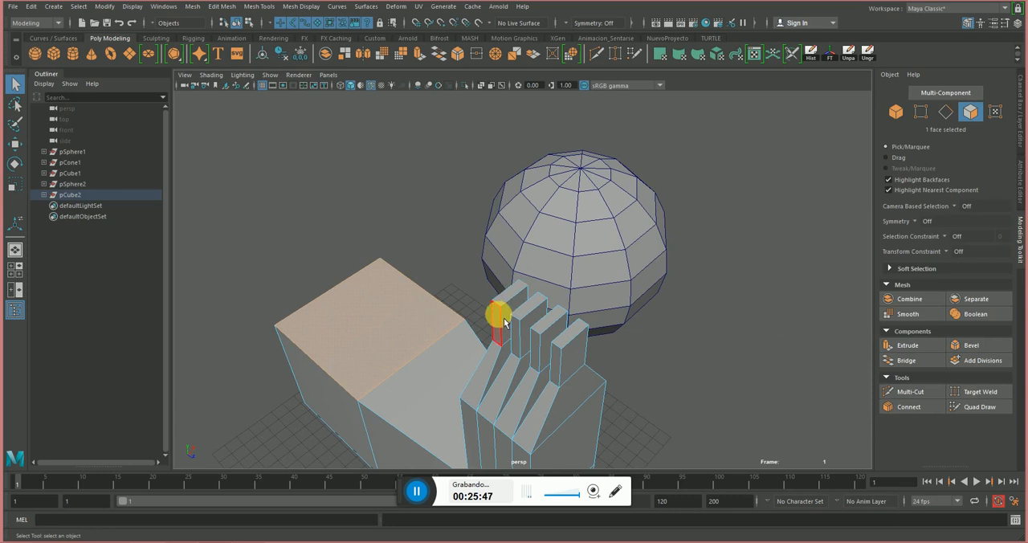
pyautogui.keyDown('alt'); pyautogui.moveTo(562, 389); pyautogui.dragTo(484, 291); pyautogui.keyUp('alt')
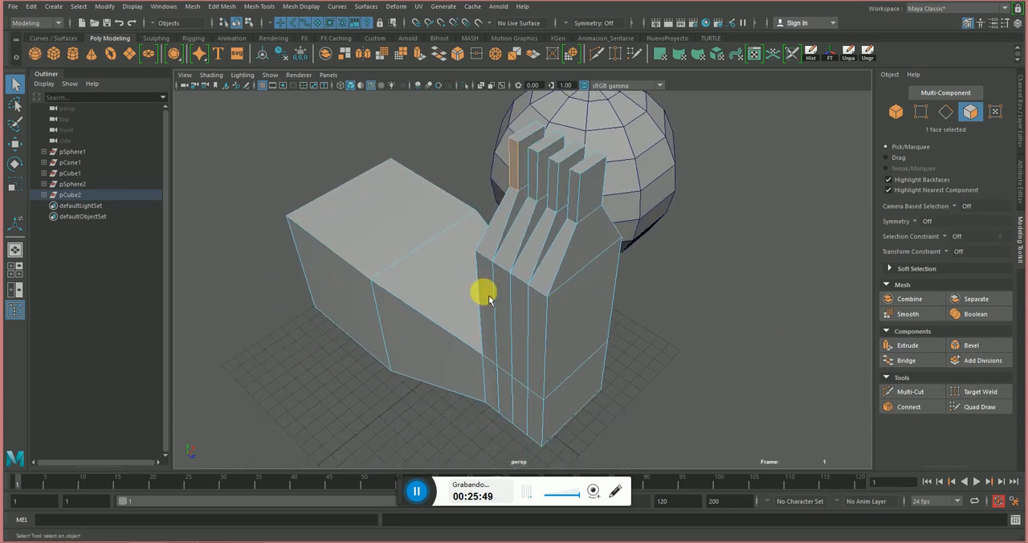
pyautogui.keyDown('shift'); pyautogui.click(504, 309); pyautogui.keyUp('shift')
pyautogui.keyDown('shift'); pyautogui.click(519, 317); pyautogui.keyUp('shift')
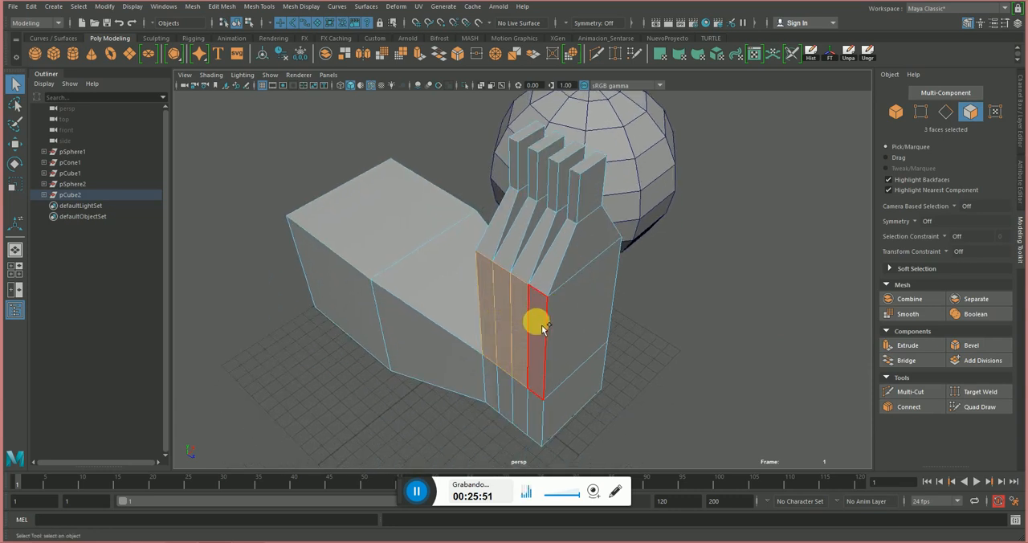
pyautogui.keyDown('shift'); pyautogui.click(537, 322); pyautogui.keyUp('shift')
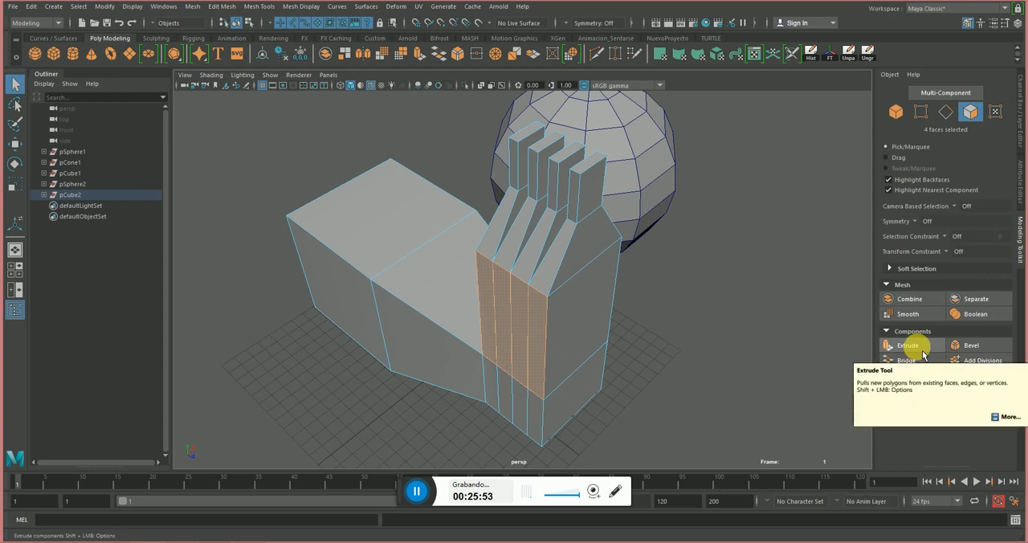
pyautogui.click(921, 349)
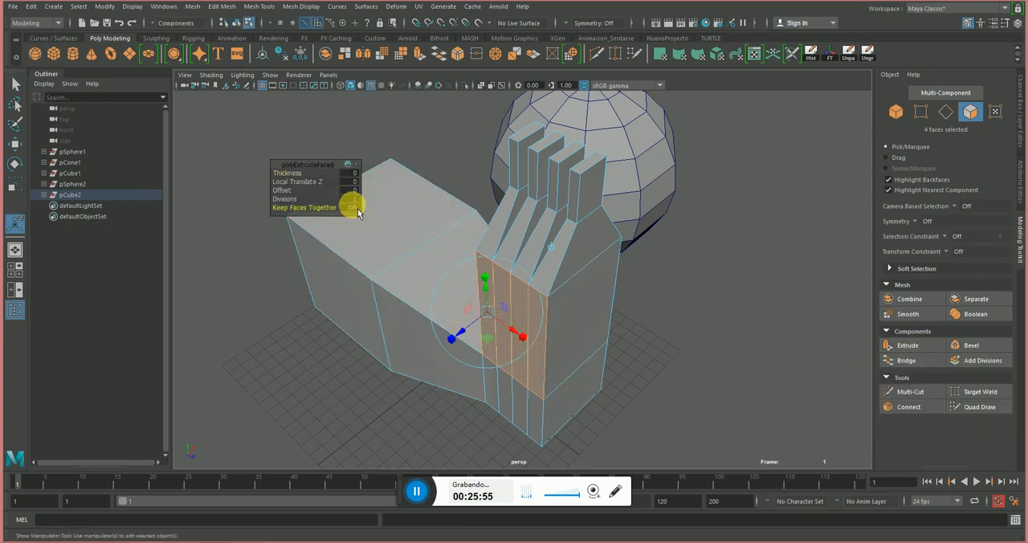
pyautogui.moveTo(455, 331); pyautogui.dragTo(402, 369)
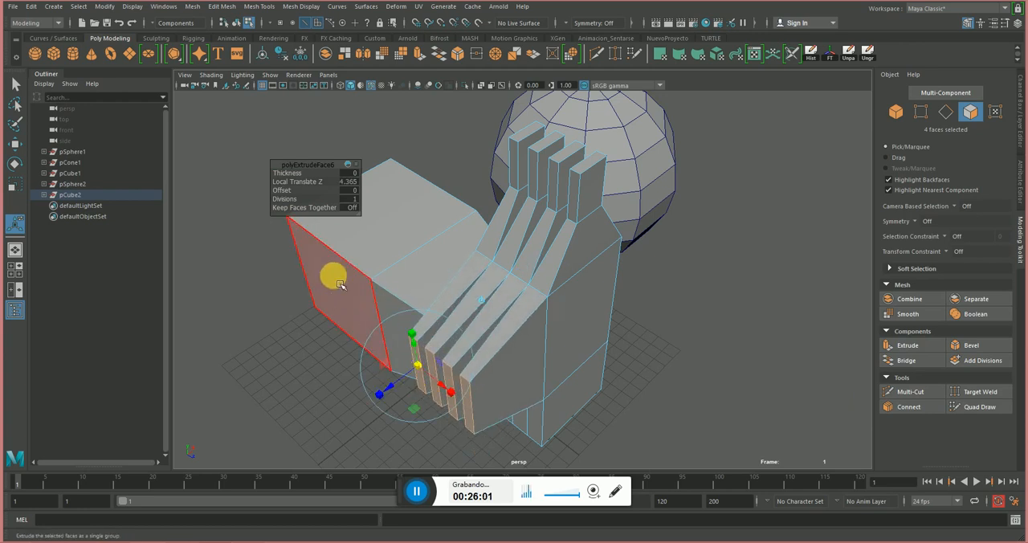
# Undo the side extrusion of the column's four tall faces, including its scaling and option change.
pyautogui.hotkey('ctrl', 'z')
pyautogui.hotkey('ctrl', 'z')
pyautogui.hotkey('ctrl', 'z')
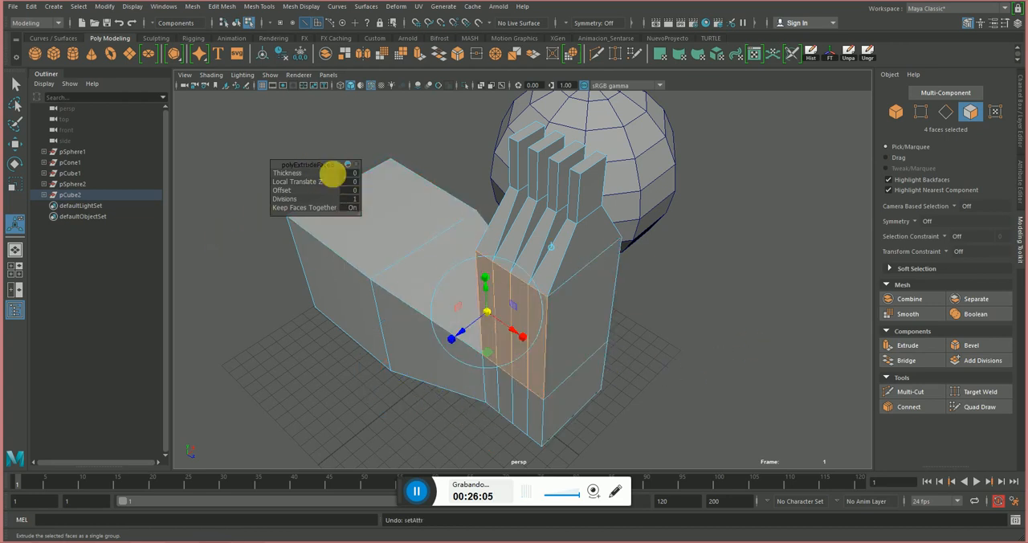
pyautogui.click(715, 346)
pyautogui.hotkey('ctrl', 'z')
pyautogui.hotkey('ctrl', 'z')
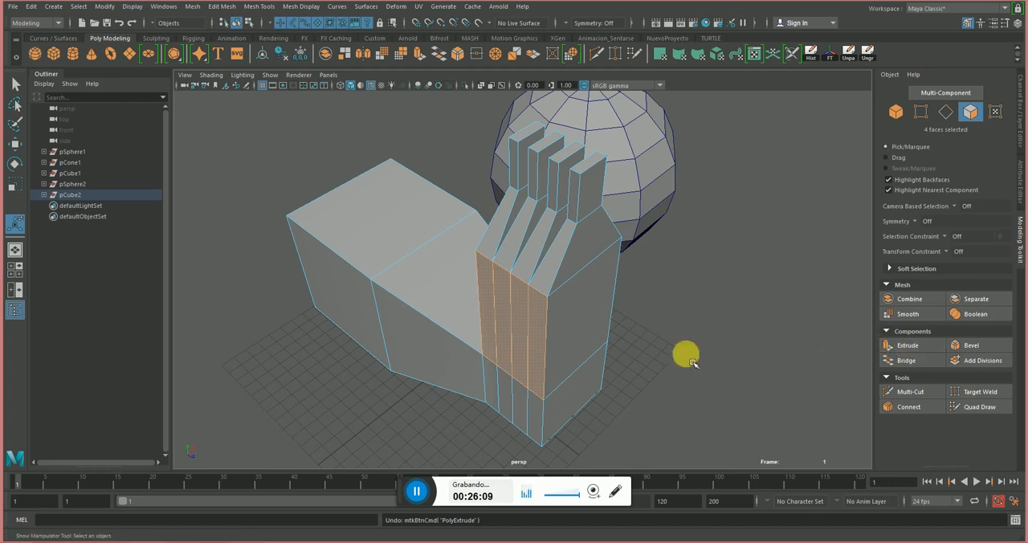
# Select the four narrow side faces of the divided segment at the column's base.
pyautogui.keyDown('alt'); pyautogui.moveTo(635, 409); pyautogui.dragTo(532, 323); pyautogui.keyUp('alt')
pyautogui.click(528, 304)
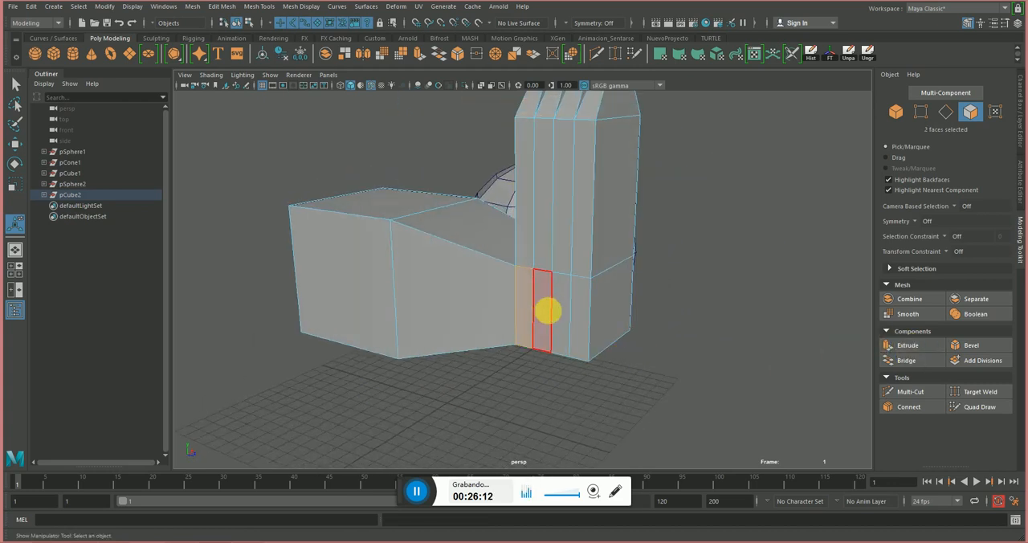
pyautogui.keyDown('shift'); pyautogui.click(546, 311); pyautogui.keyUp('shift')
pyautogui.keyDown('shift'); pyautogui.click(565, 314); pyautogui.keyUp('shift')
pyautogui.keyDown('shift'); pyautogui.click(579, 315); pyautogui.keyUp('shift')
# Open the Extrude Face options, review the division, offset, thickness and curve settings, and close them without extruding.
pyautogui.click(255, 5)
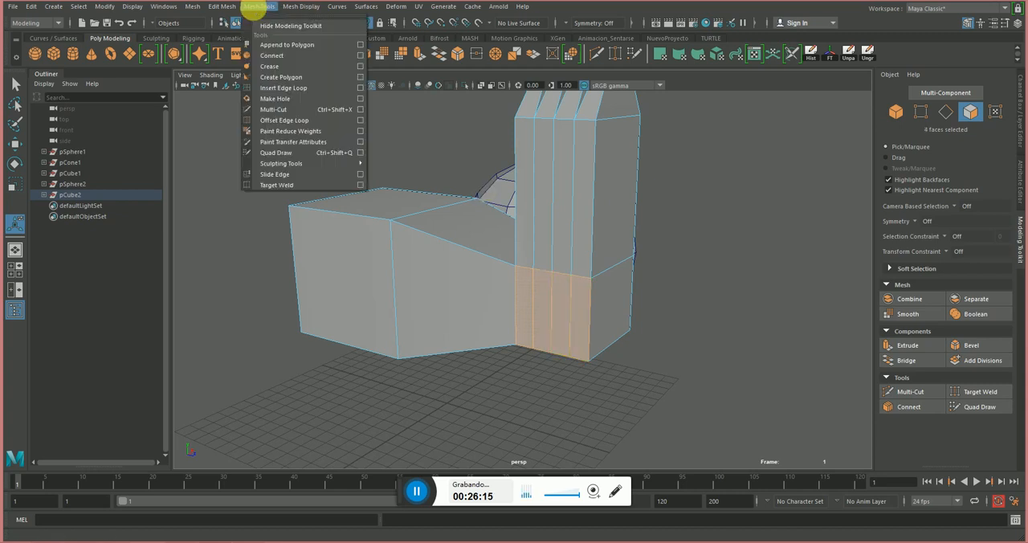
pyautogui.moveTo(219, 12)
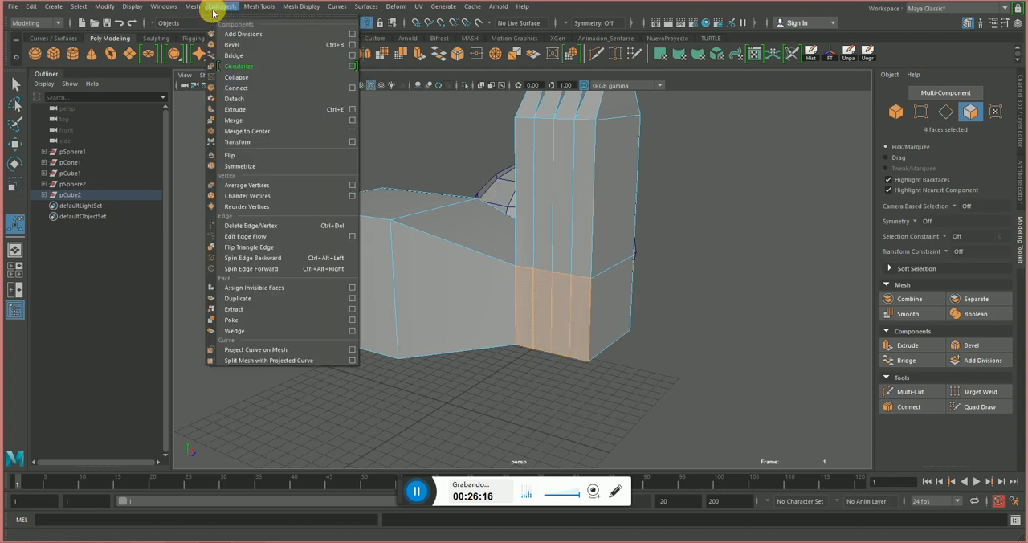
pyautogui.moveTo(188, 12)
pyautogui.moveTo(306, 8)
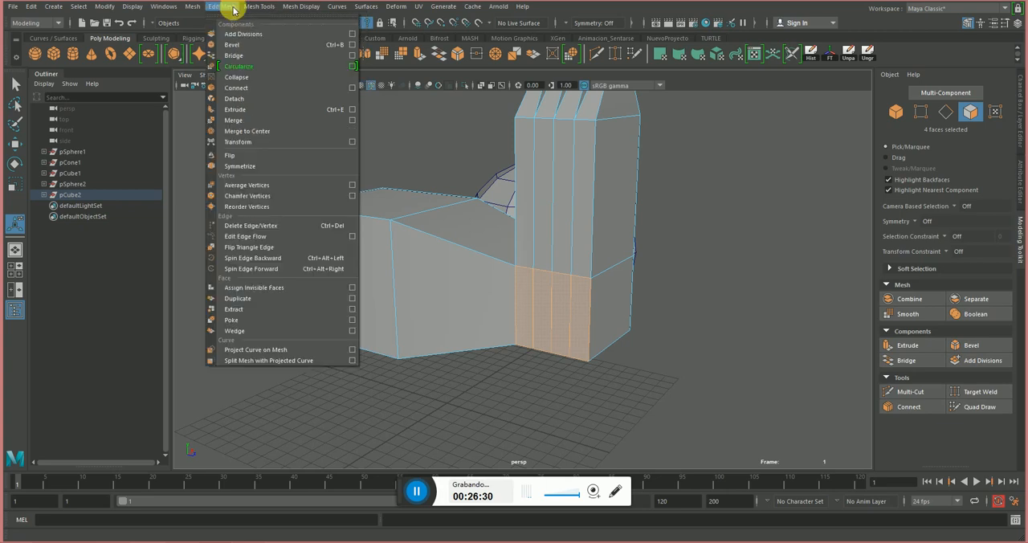
pyautogui.click(352, 109)
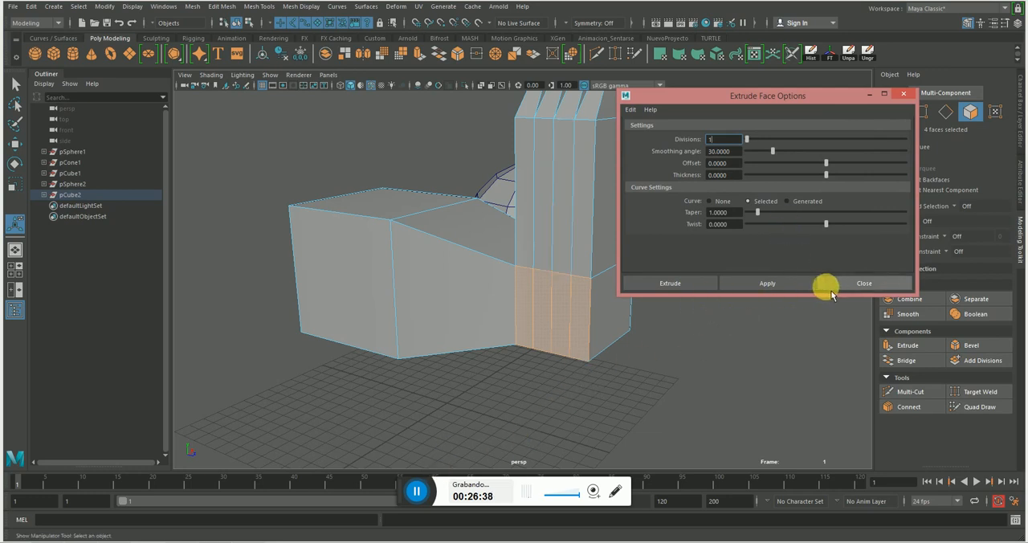
pyautogui.click(851, 283)
# Try Extrude with no faces selected, and pick the block's large side face.
pyautogui.click(695, 362)
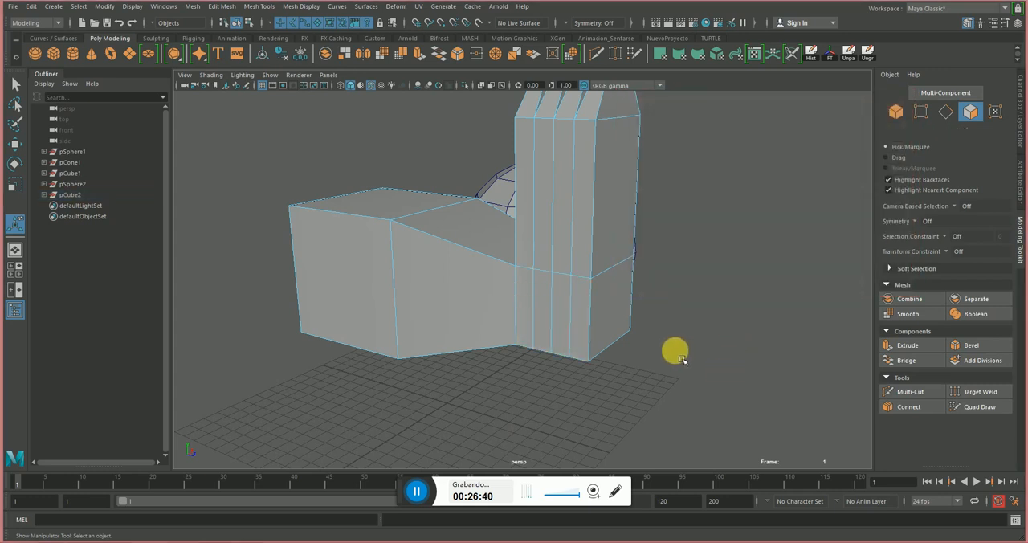
pyautogui.click(924, 347)
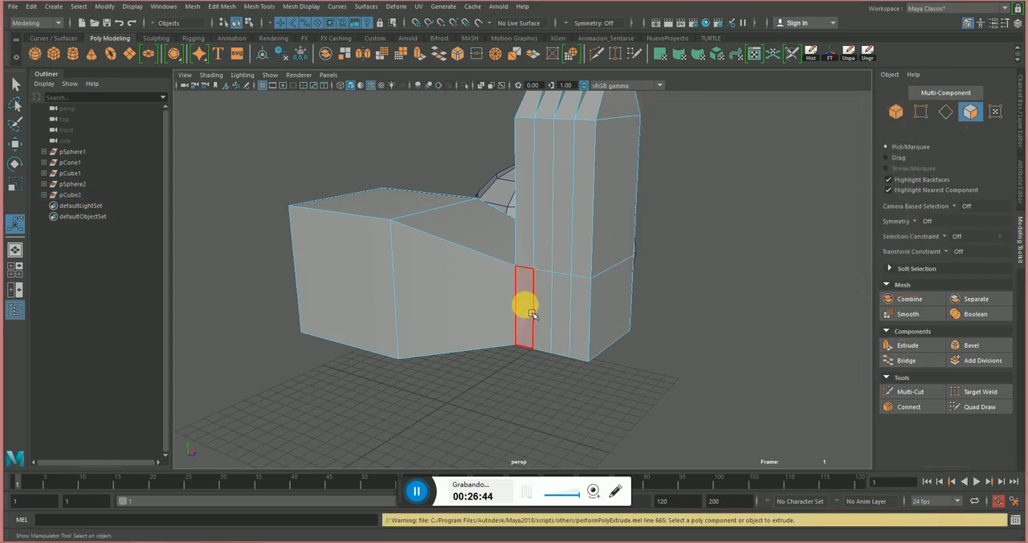
pyautogui.click(417, 491)
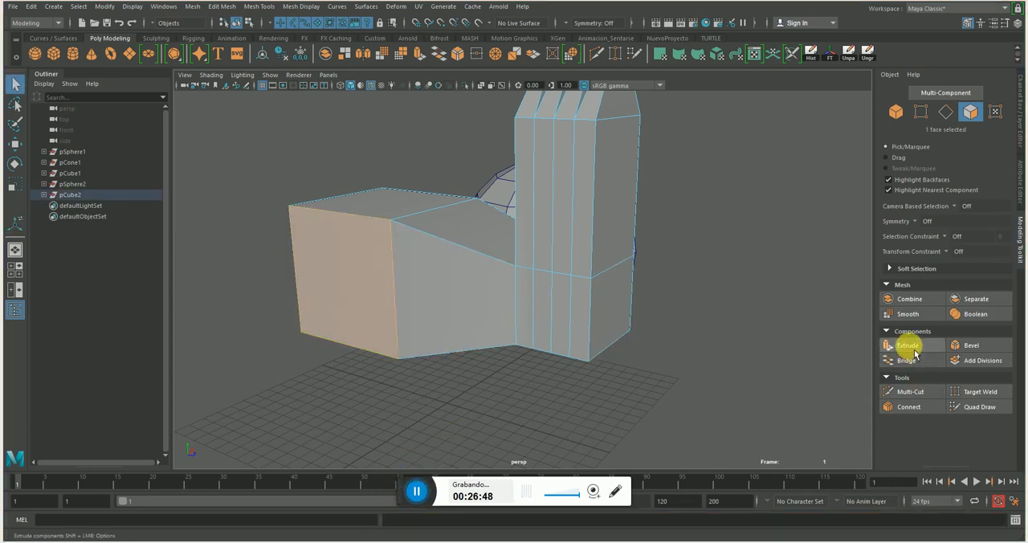
# Replace the selection with the four narrow side faces at the column's base.
pyautogui.click(530, 312)
pyautogui.keyDown('shift'); pyautogui.click(544, 314); pyautogui.keyUp('shift')
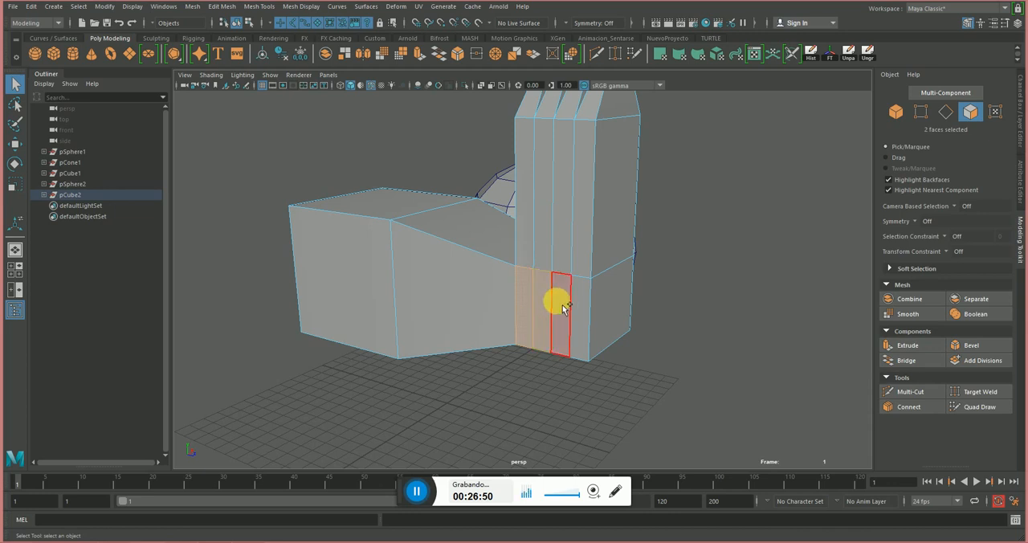
pyautogui.keyDown('shift'); pyautogui.click(561, 306); pyautogui.keyUp('shift')
pyautogui.keyDown('shift'); pyautogui.click(584, 318); pyautogui.keyUp('shift')
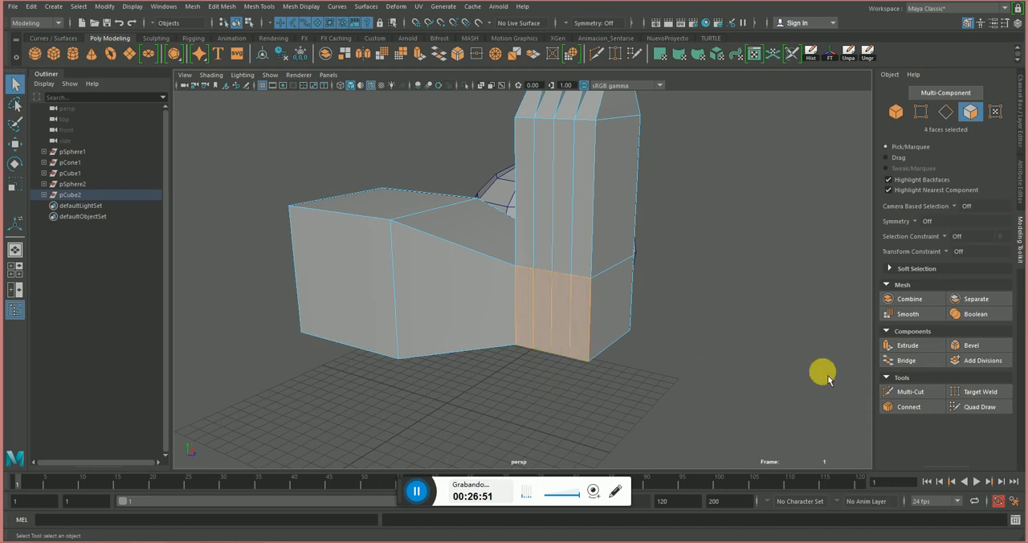
# Try moving the four base faces about -4.82 units along X and undo the move.
pyautogui.click(906, 345)
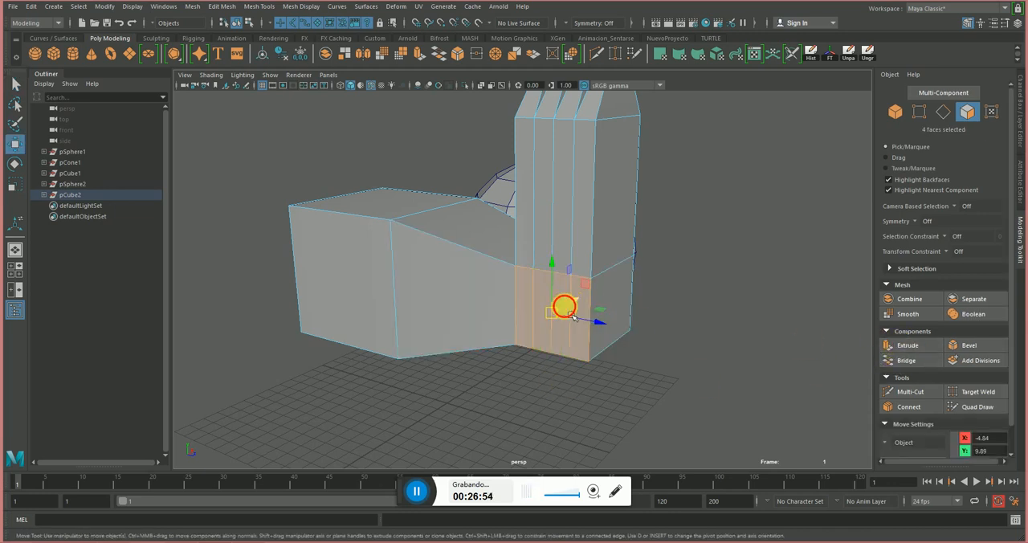
pyautogui.moveTo(557, 305); pyautogui.dragTo(523, 330)
pyautogui.hotkey('ctrl', 'z')
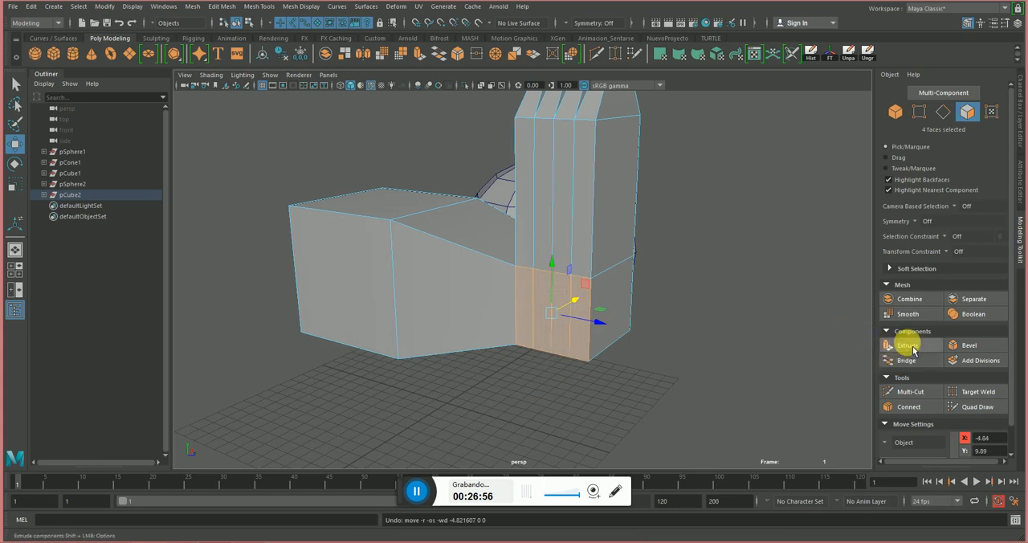
# Try extruding the four base faces about 3.99 units with a scaled-down end, and undo the extrusion.
pyautogui.click(908, 345)
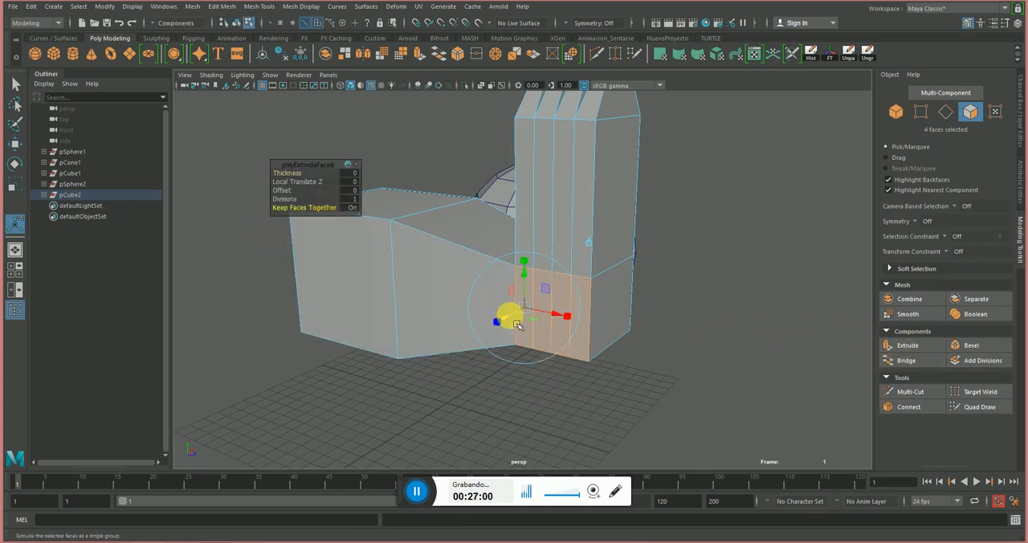
pyautogui.moveTo(500, 320); pyautogui.dragTo(463, 341)
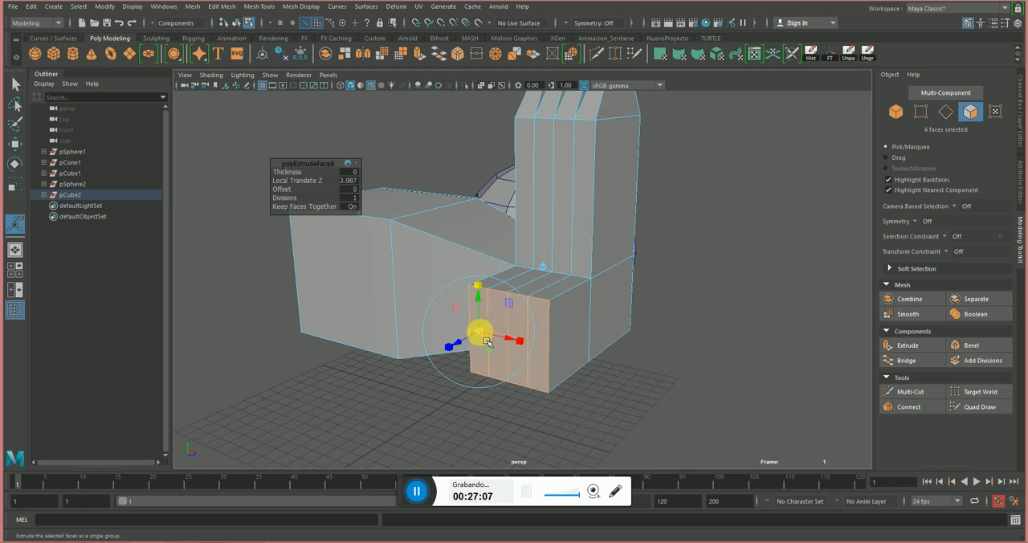
pyautogui.moveTo(486, 342); pyautogui.dragTo(459, 340)
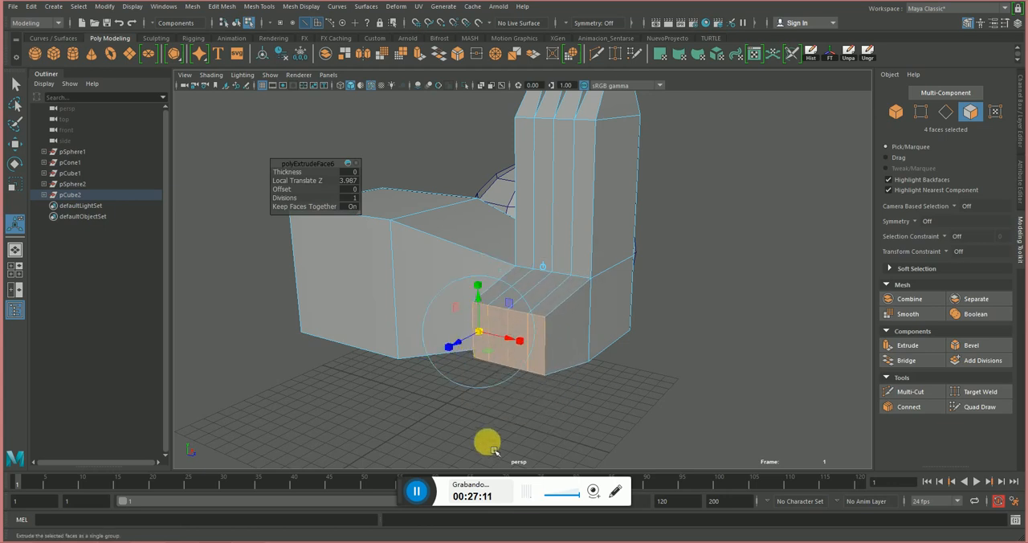
pyautogui.hotkey('ctrl', 'z')
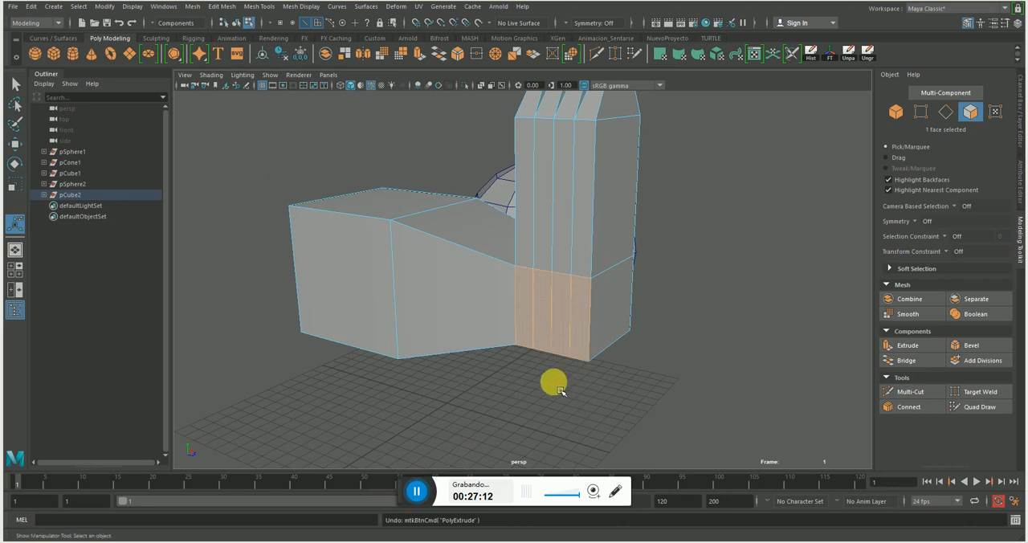
# Extrude the column's four narrow base faces about 7.5 units with Keep Faces Together on, reducing the height of the end.
pyautogui.click(684, 351)
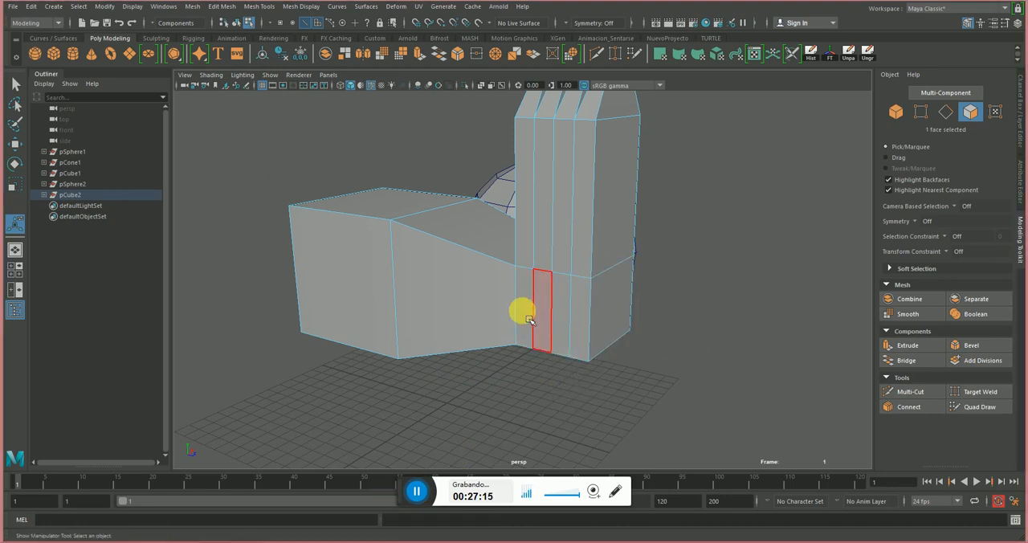
pyautogui.click(526, 315)
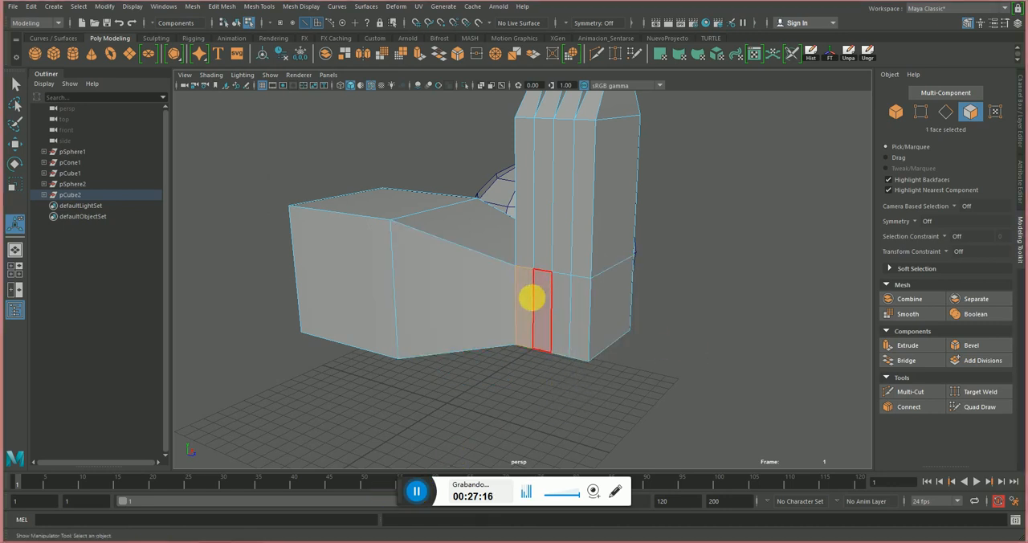
pyautogui.keyDown('shift'); pyautogui.click(549, 306); pyautogui.keyUp('shift')
pyautogui.keyDown('shift'); pyautogui.click(562, 294); pyautogui.keyUp('shift')
pyautogui.keyDown('shift'); pyautogui.click(577, 292); pyautogui.keyUp('shift')
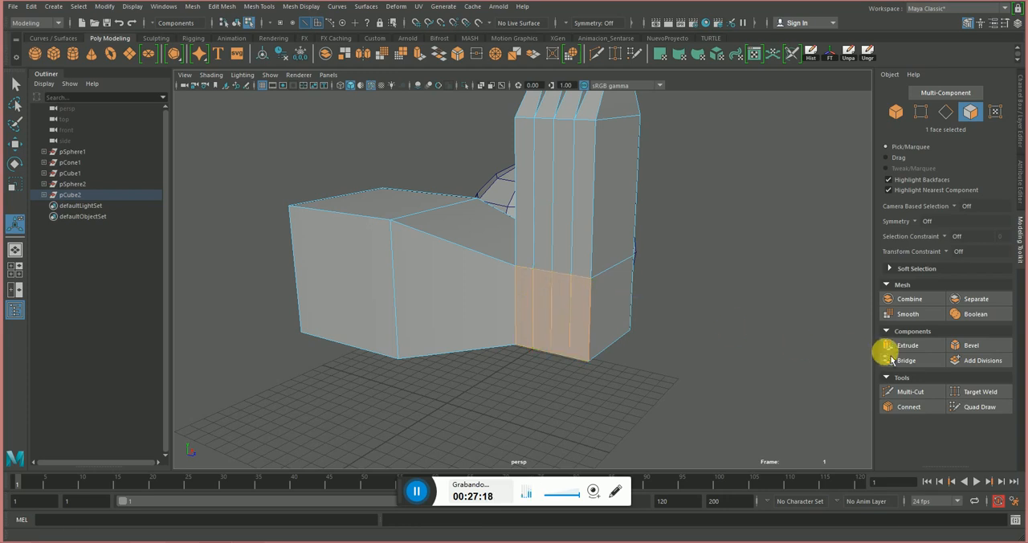
pyautogui.click(905, 354)
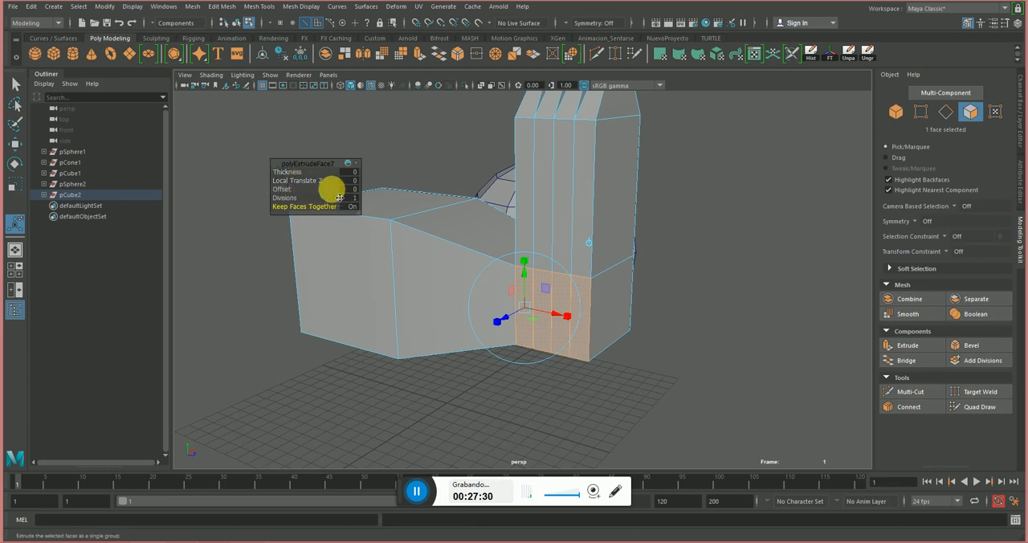
pyautogui.moveTo(506, 316); pyautogui.dragTo(457, 346)
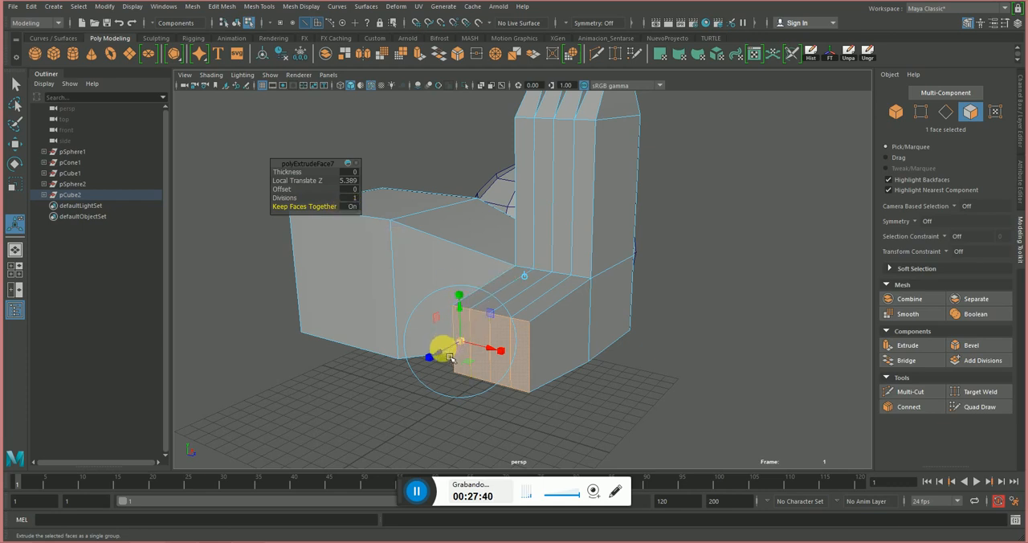
pyautogui.moveTo(444, 349); pyautogui.dragTo(413, 360)
pyautogui.click(428, 314)
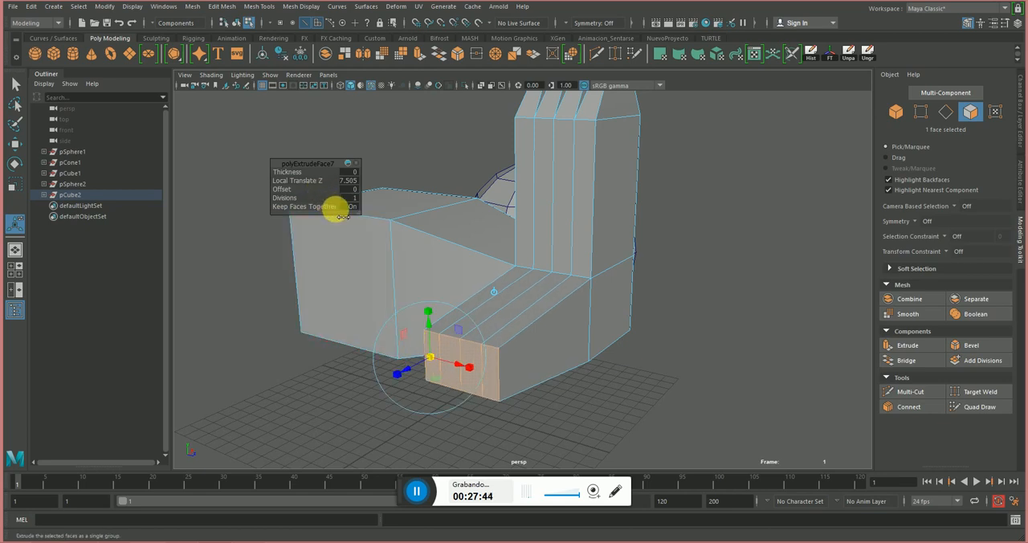
# Extrude the four end faces again by about 1.47 units and turn off Keep Faces Together for this extrusion.
pyautogui.click(905, 351)
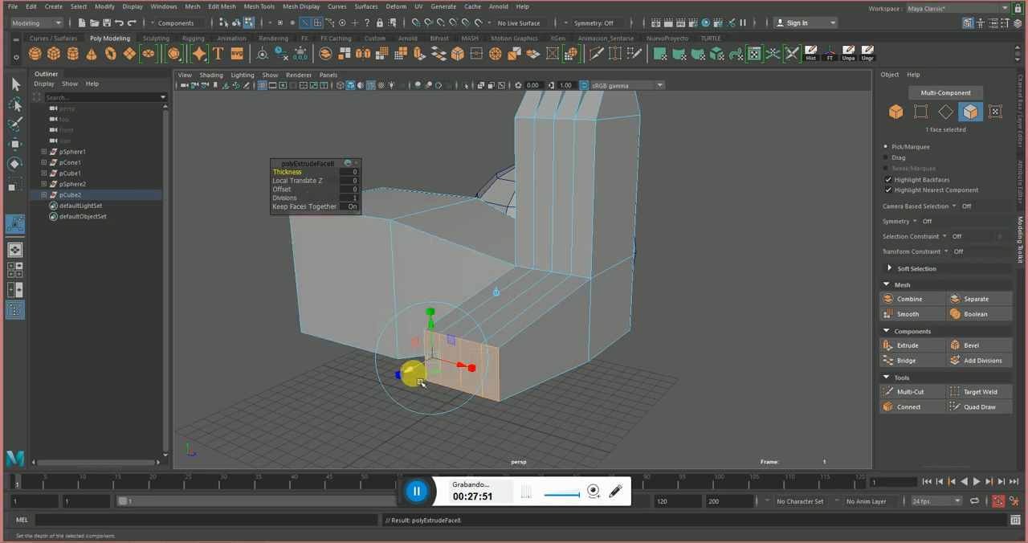
pyautogui.moveTo(410, 371); pyautogui.dragTo(389, 385)
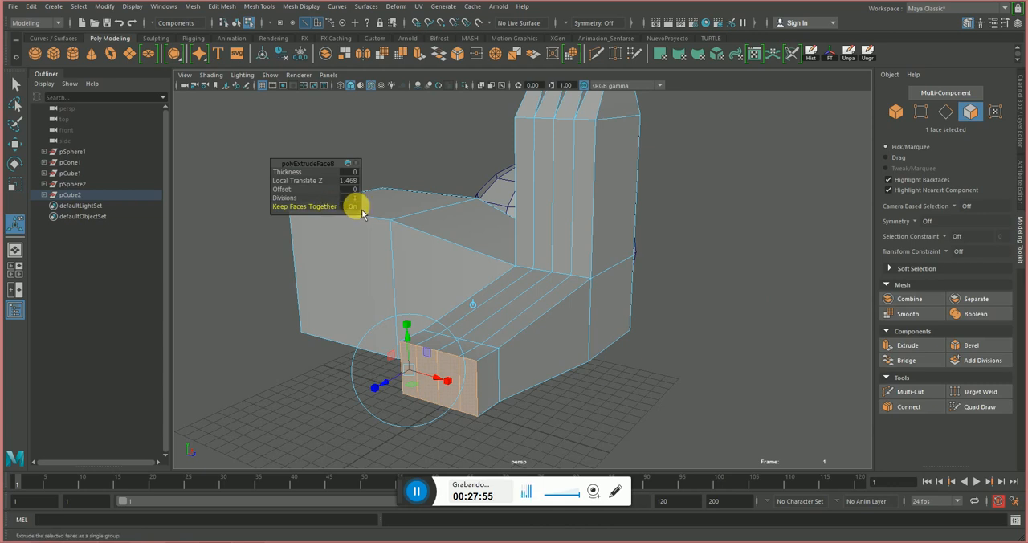
pyautogui.click(353, 207)
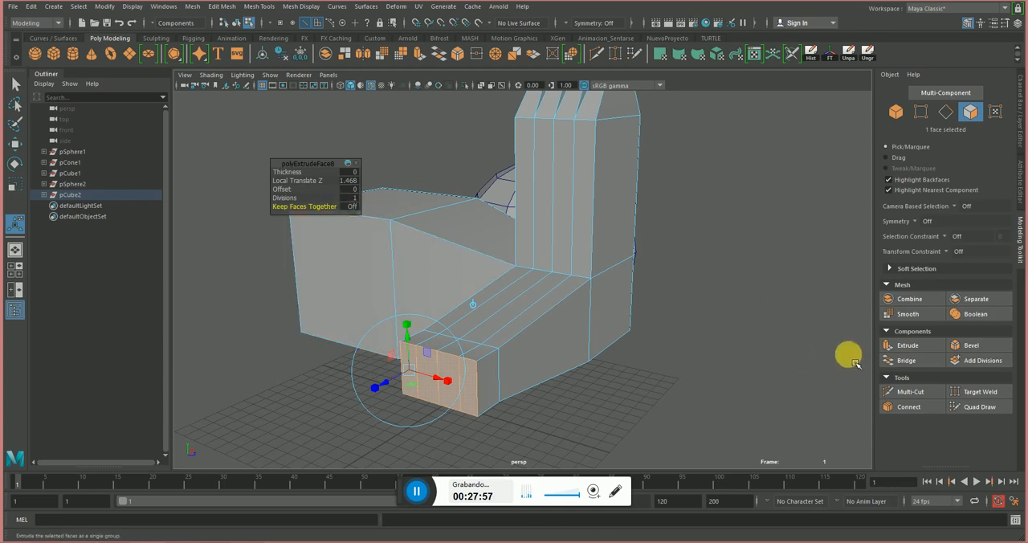
# Extrude the four end faces once more by about 2.2 units, tapering each one separately into toe-like tips.
pyautogui.click(907, 346)
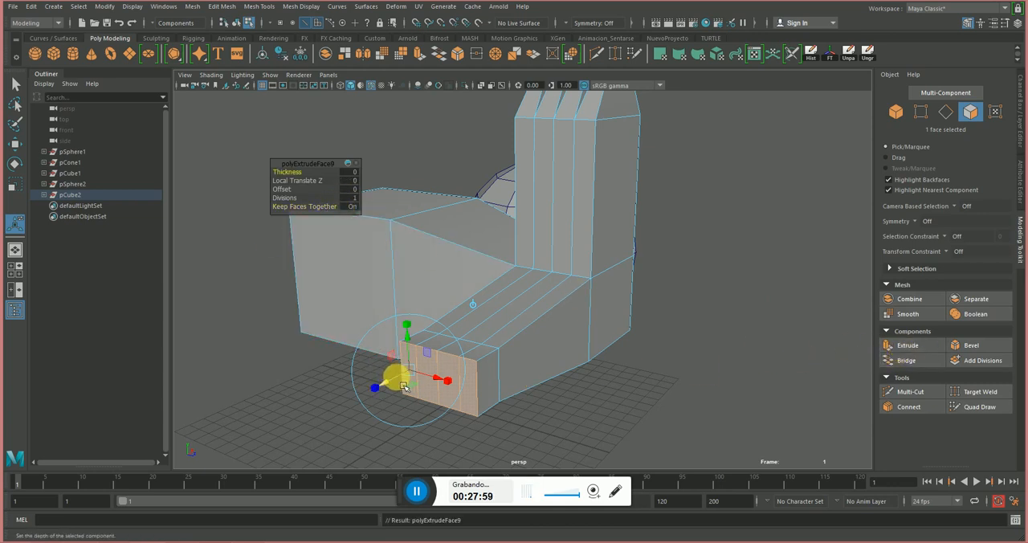
pyautogui.moveTo(394, 374); pyautogui.dragTo(349, 394)
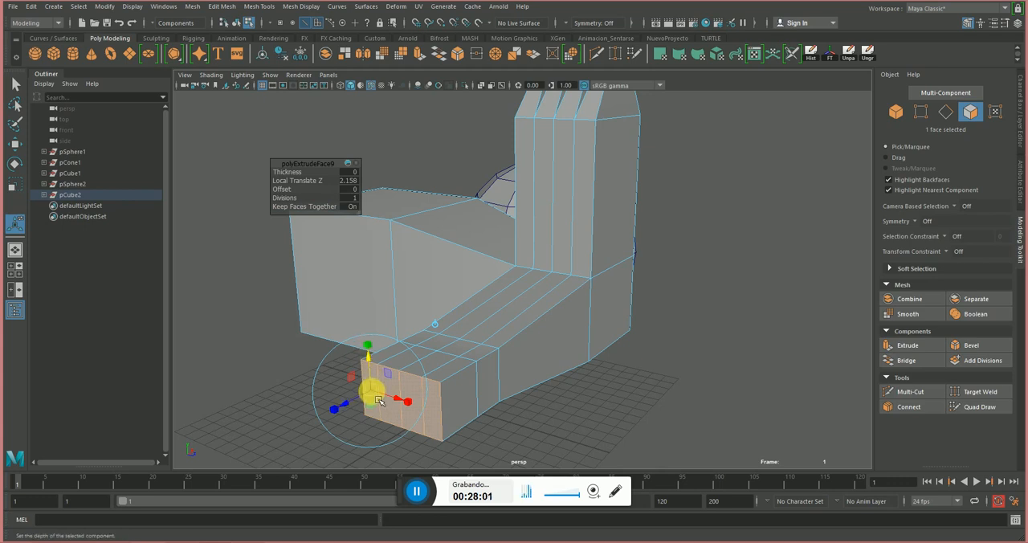
pyautogui.moveTo(375, 402); pyautogui.dragTo(364, 406)
pyautogui.moveTo(475, 360); pyautogui.dragTo(449, 379, button='right')
# Try extruding the four small top faces behind the toes upward separately by about 2.3 units, and undo the change.
pyautogui.click(423, 340)
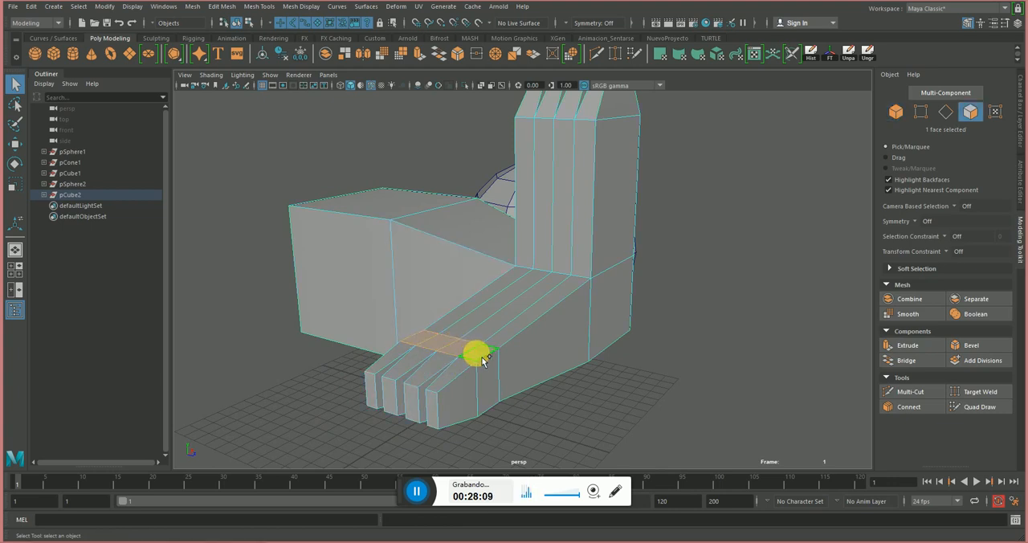
pyautogui.keyDown('shift'); pyautogui.click(481, 355); pyautogui.keyUp('shift')
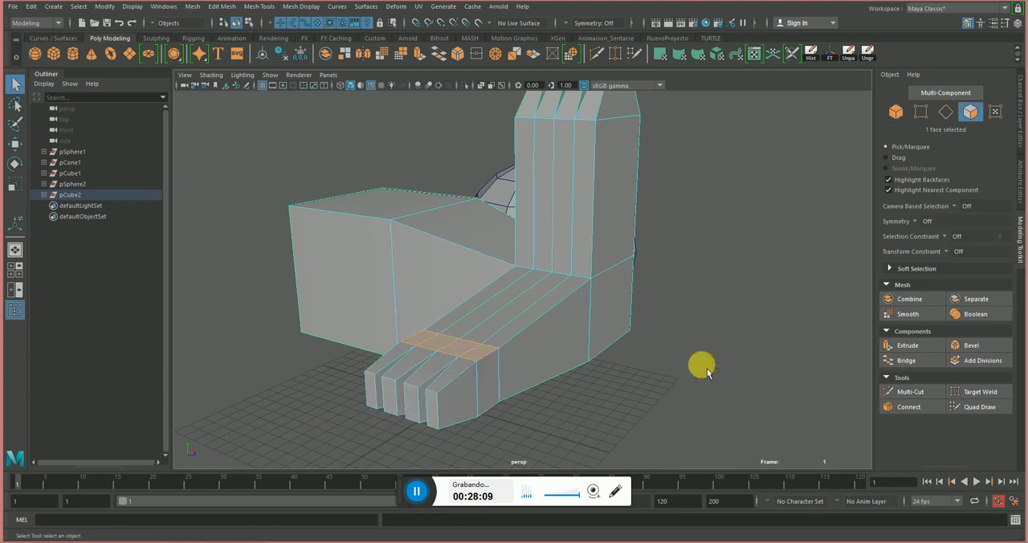
pyautogui.click(907, 347)
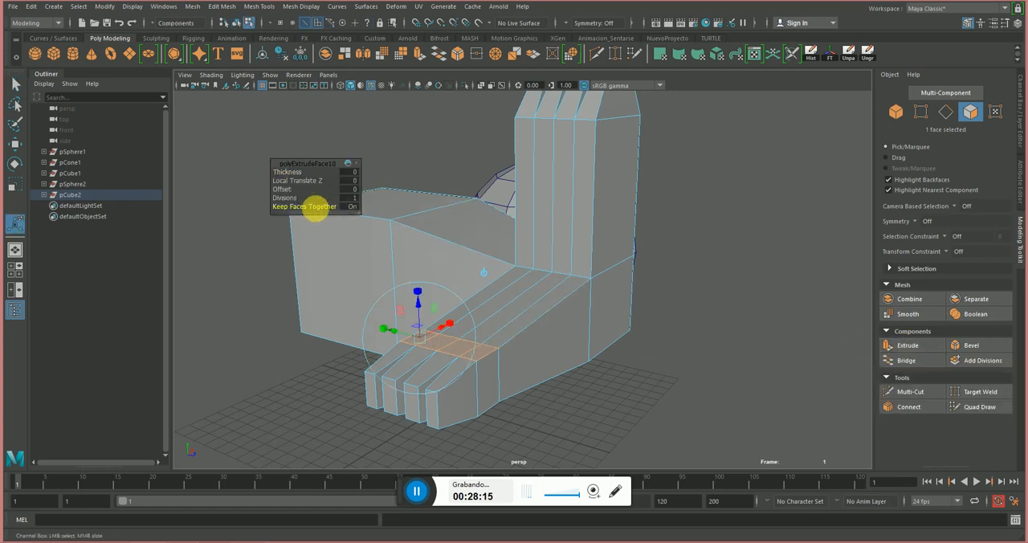
pyautogui.click(353, 208)
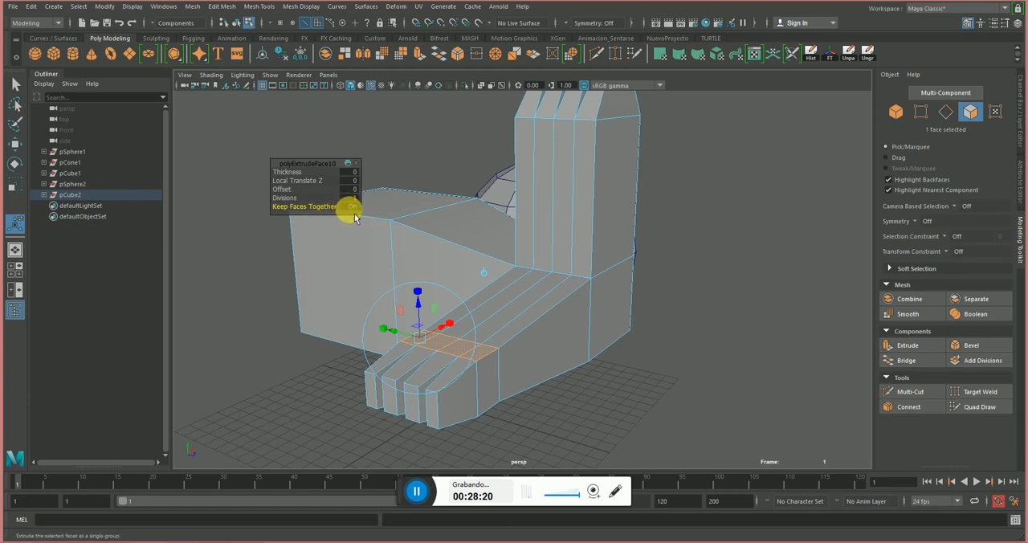
pyautogui.moveTo(440, 319); pyautogui.dragTo(407, 297)
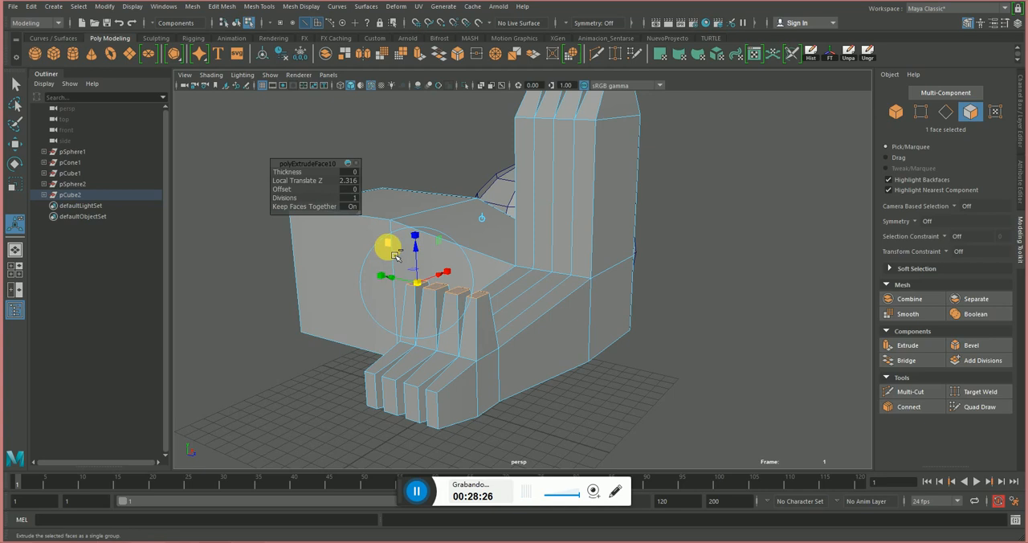
pyautogui.hotkey('ctrl', 'z')
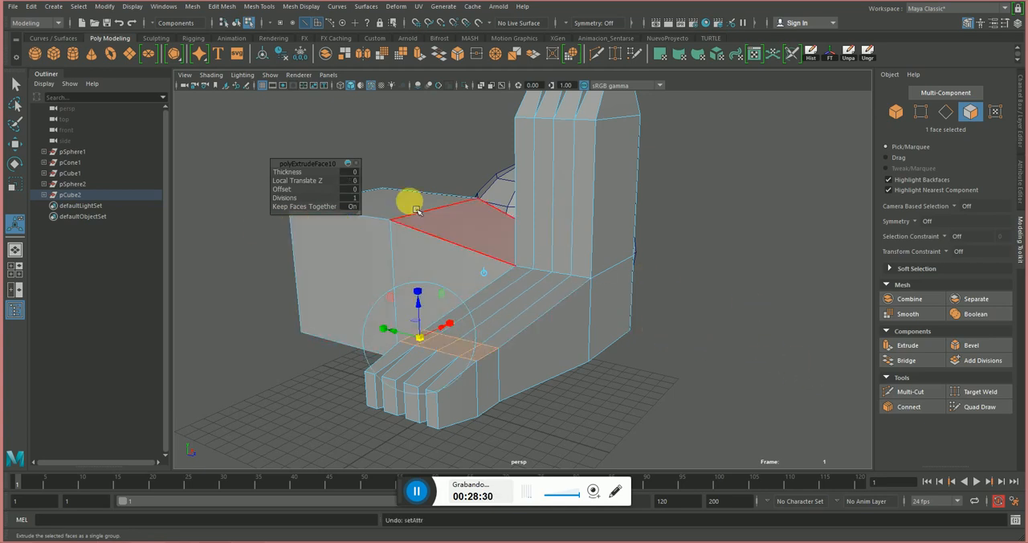
# Extrude a single small top face behind the toes straight upward with the Move tool.
pyautogui.moveTo(558, 347); pyautogui.dragTo(682, 276, button='right')
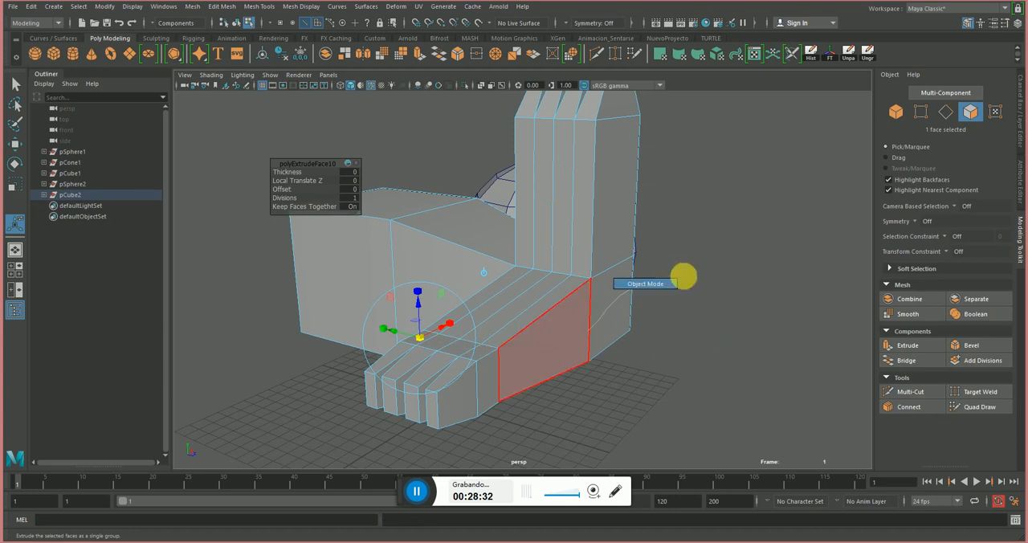
pyautogui.moveTo(562, 325); pyautogui.dragTo(550, 273, button='right')
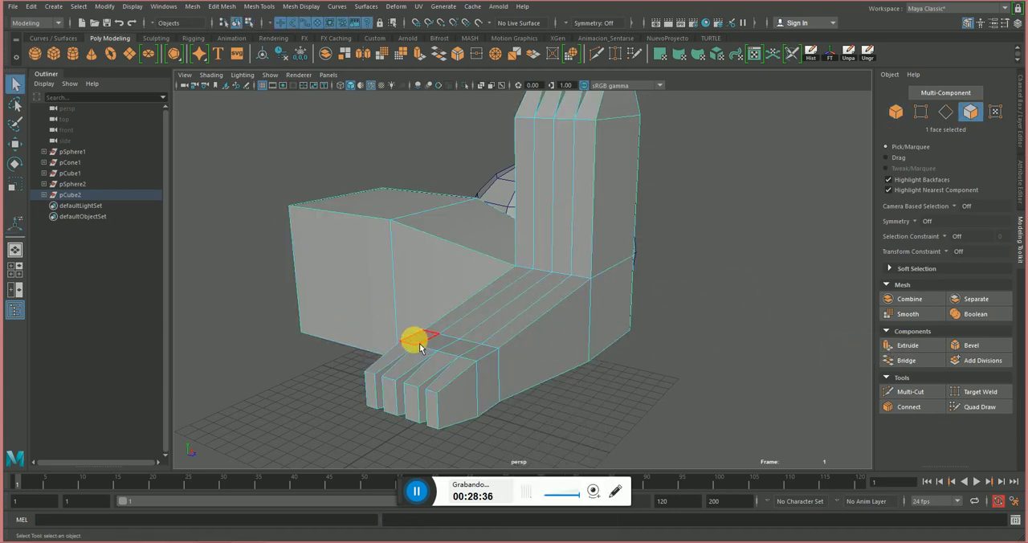
pyautogui.press('w')
pyautogui.keyDown('shift'); pyautogui.moveTo(421, 326); pyautogui.dragTo(421, 279); pyautogui.keyUp('shift')
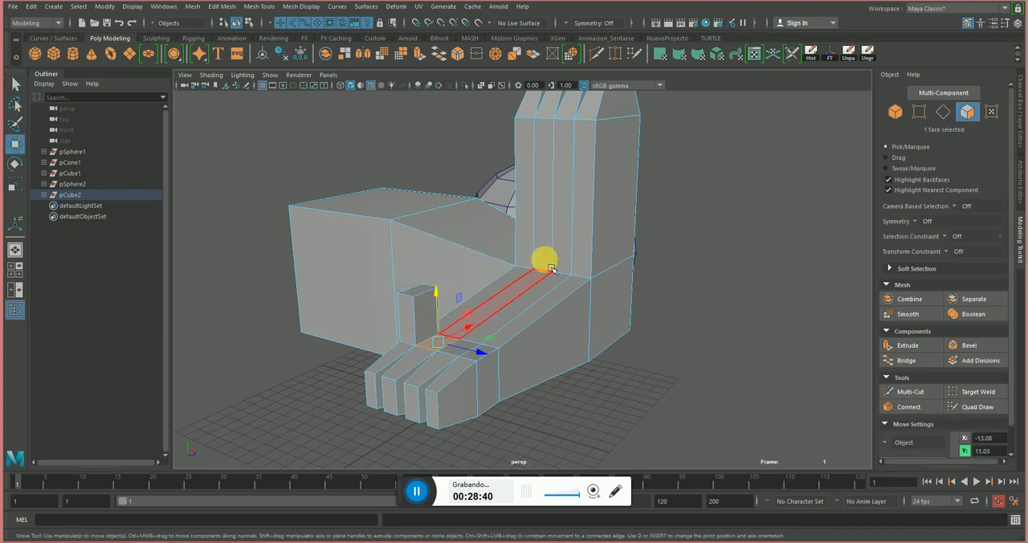
# Select the four tall narrow faces on the front of the column and apply Extrude to them.
pyautogui.click(526, 203)
pyautogui.keyDown('shift'); pyautogui.click(544, 212); pyautogui.keyUp('shift')
pyautogui.keyDown('shift'); pyautogui.click(564, 228); pyautogui.keyUp('shift')
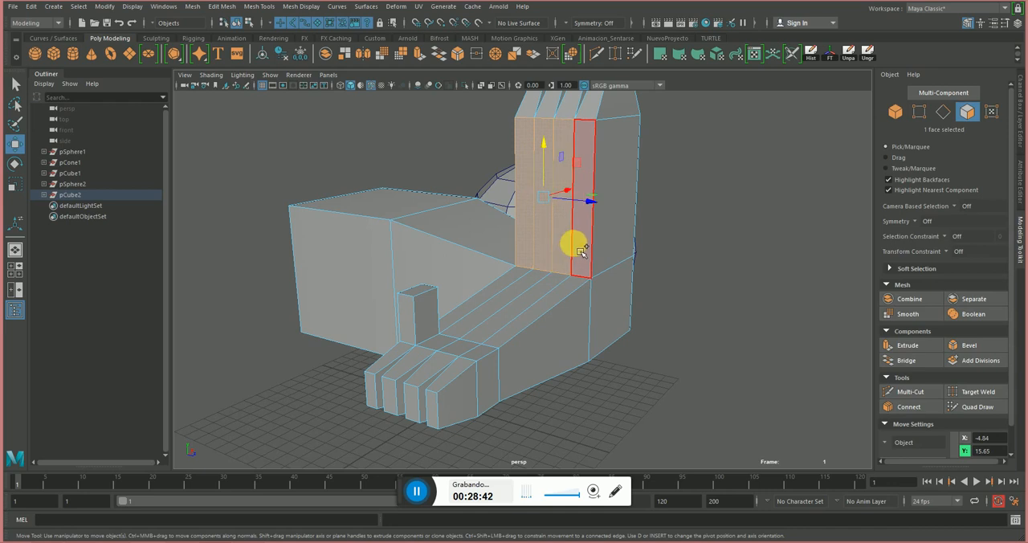
pyautogui.keyDown('shift'); pyautogui.click(583, 237); pyautogui.keyUp('shift')
pyautogui.click(918, 352)
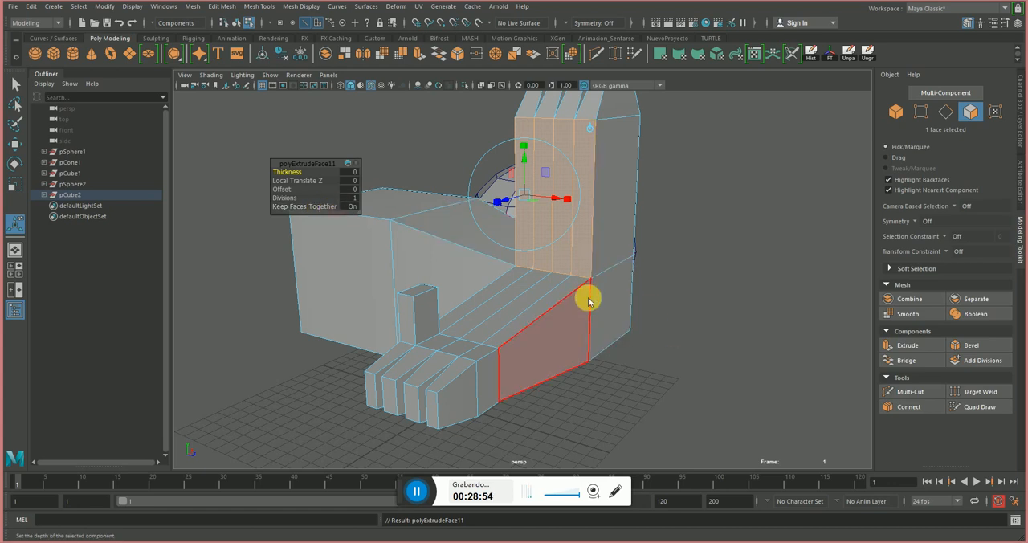
# Return to object selection and delete all the models in the viewport.
pyautogui.click(727, 254)
pyautogui.scroll(-5, 732, 252)
pyautogui.moveTo(588, 247); pyautogui.dragTo(668, 217, button='right')
pyautogui.keyDown('alt'); pyautogui.moveTo(673, 220); pyautogui.dragTo(649, 215); pyautogui.keyUp('alt')
pyautogui.moveTo(681, 184); pyautogui.dragTo(349, 318)
pyautogui.press('Delete')
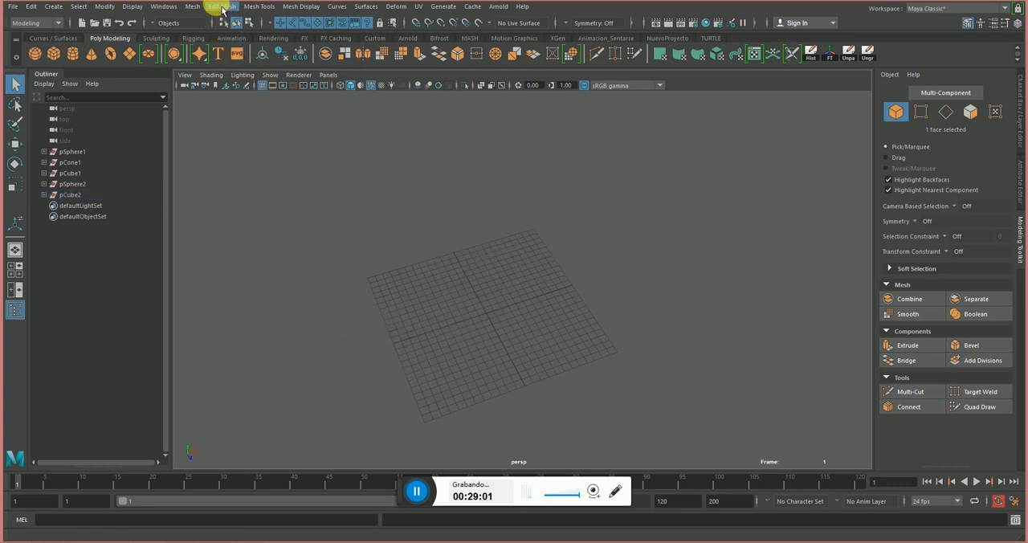
# Create a polygon cube at the grid center and scale it uniformly to about 13.95.
pyautogui.click(55, 55)
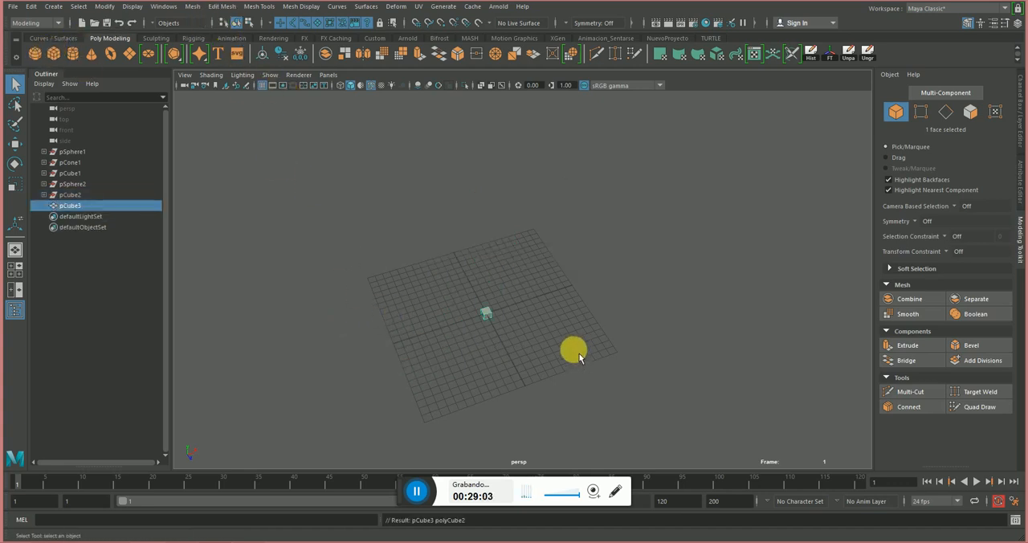
pyautogui.press('r')
pyautogui.moveTo(497, 329); pyautogui.dragTo(574, 275)
# Show the Channel Box in place of the Modeling Toolkit.
pyautogui.click(252, 8)
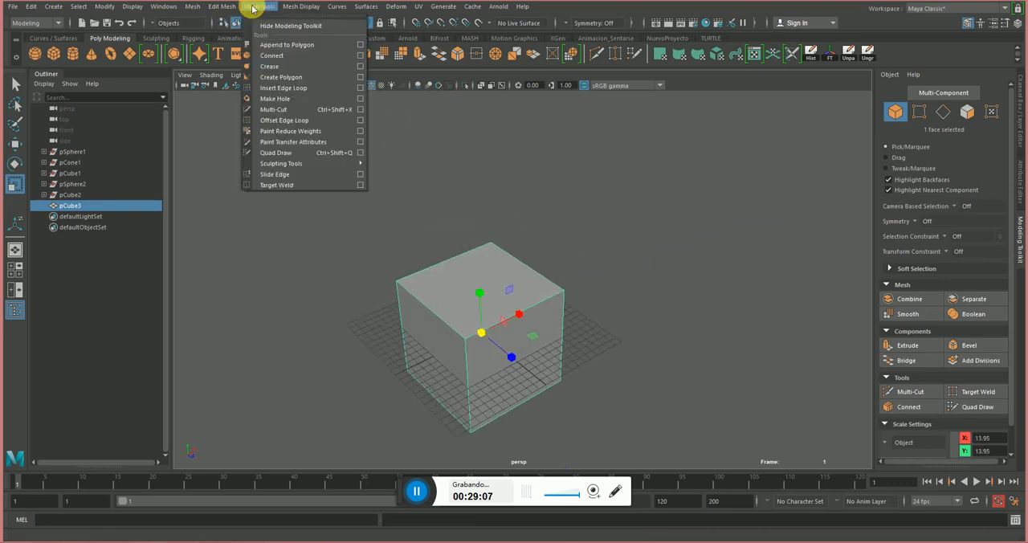
pyautogui.click(709, 289)
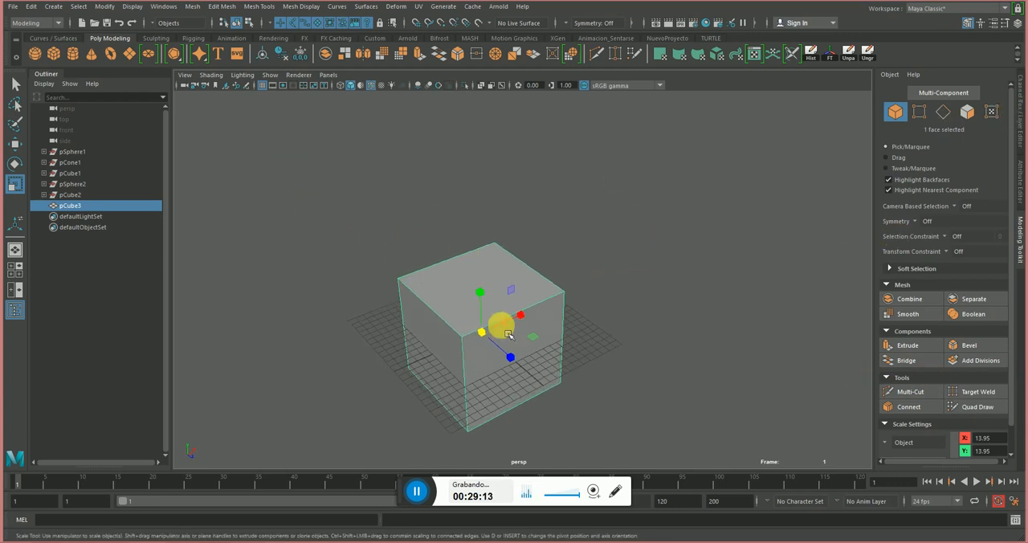
pyautogui.click(1016, 121)
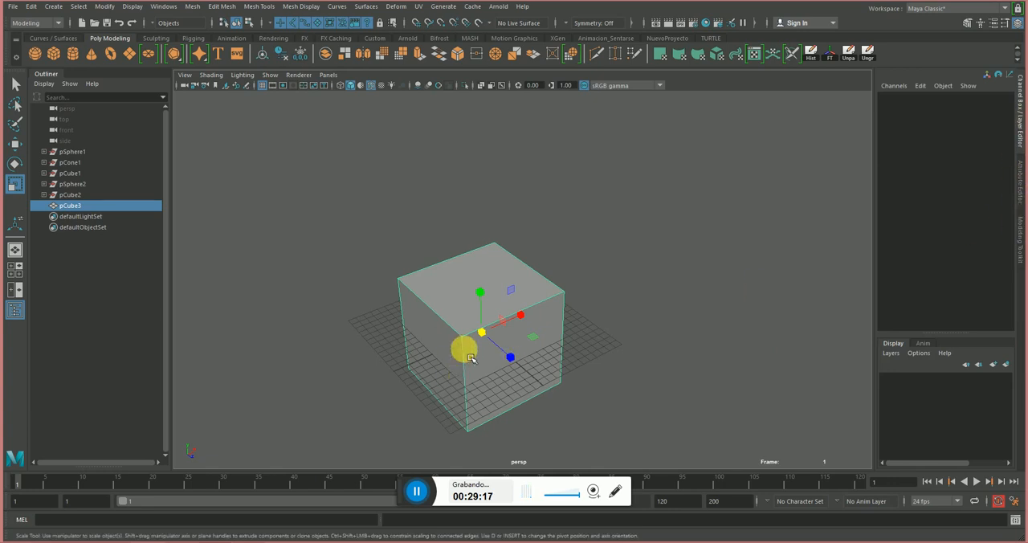
pyautogui.click(1022, 96)
pyautogui.press('w')
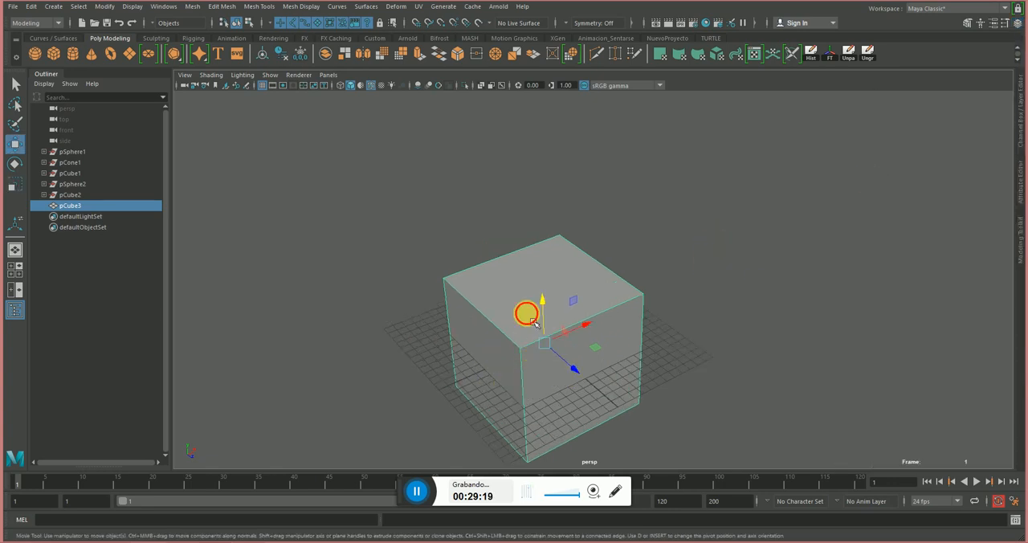
pyautogui.click(1009, 24)
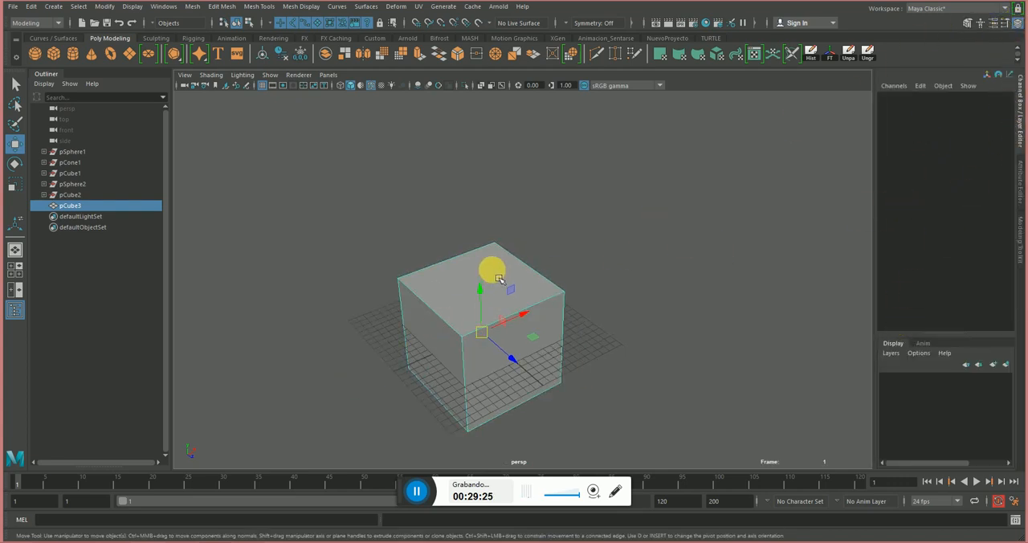
# Replace the cube with a new polygon cube at the grid center and scale it uniformly to about 17.83.
pyautogui.press('Delete')
pyautogui.click(53, 53)
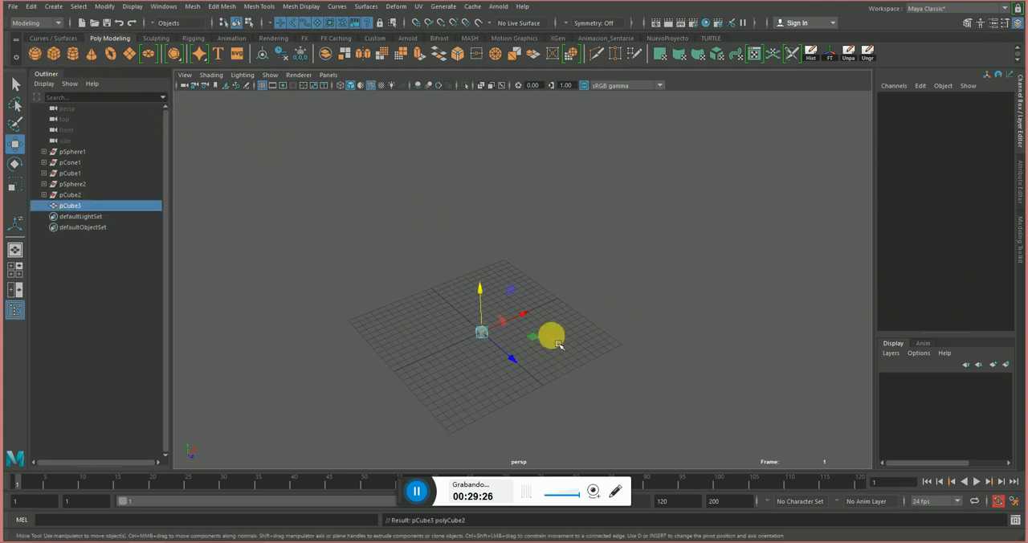
pyautogui.press('e')
pyautogui.press('r')
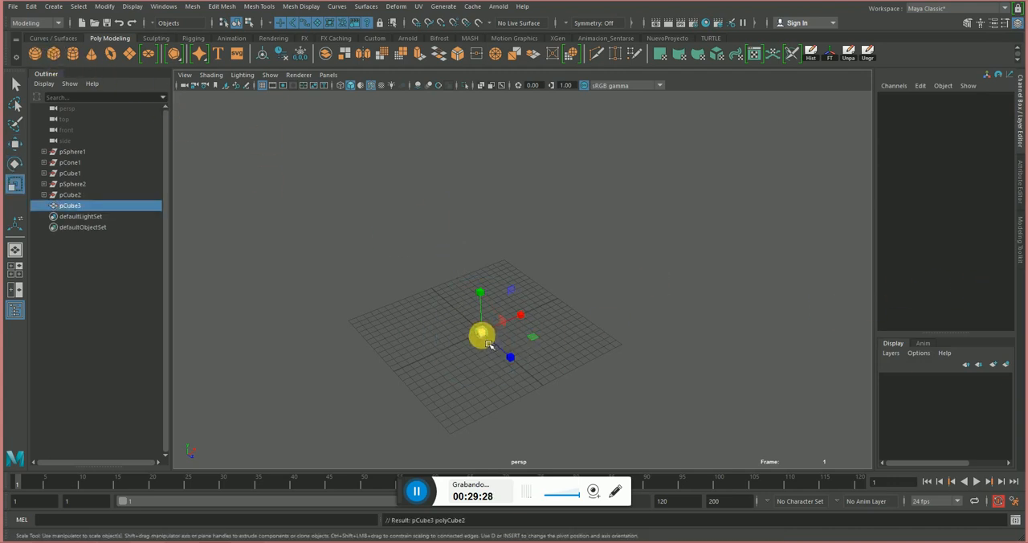
pyautogui.moveTo(482, 334); pyautogui.dragTo(601, 292)
# Show the Modeling Toolkit and delete the scaled cube.
pyautogui.click(1020, 233)
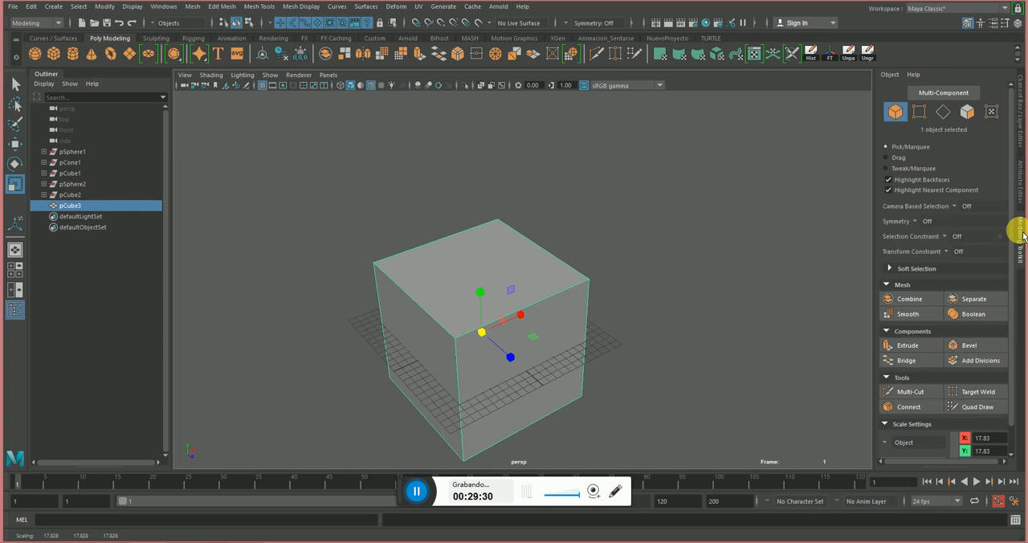
pyautogui.click(1021, 183)
pyautogui.click(1022, 116)
pyautogui.click(970, 24)
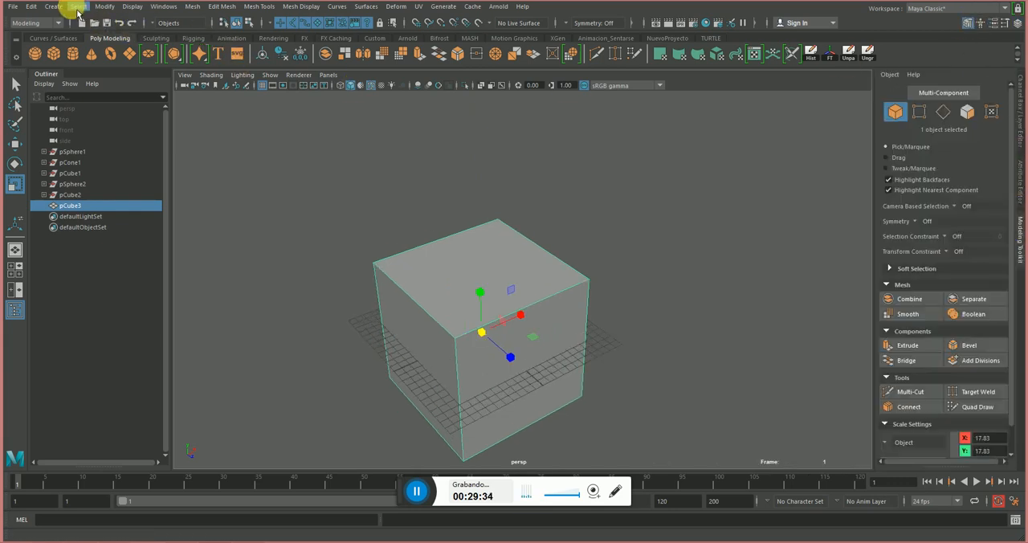
pyautogui.moveTo(478, 312); pyautogui.dragTo(484, 316)
pyautogui.press('Delete')
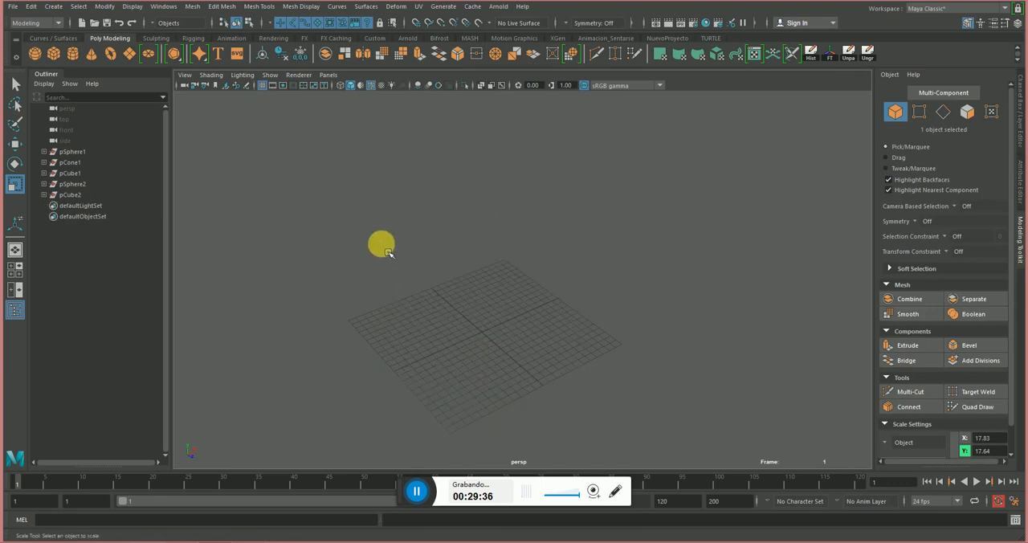
# Create a polygon cube with width, height and depth 1.0000 and all divisions 1, and scale it uniformly to about 15.16.
pyautogui.click(53, 7)
pyautogui.moveTo(74, 43)
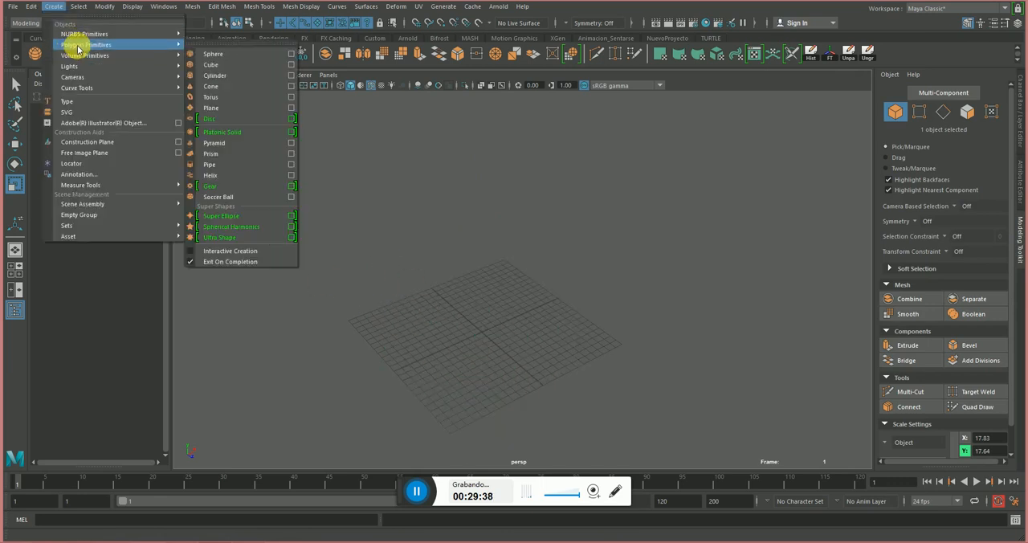
pyautogui.click(292, 66)
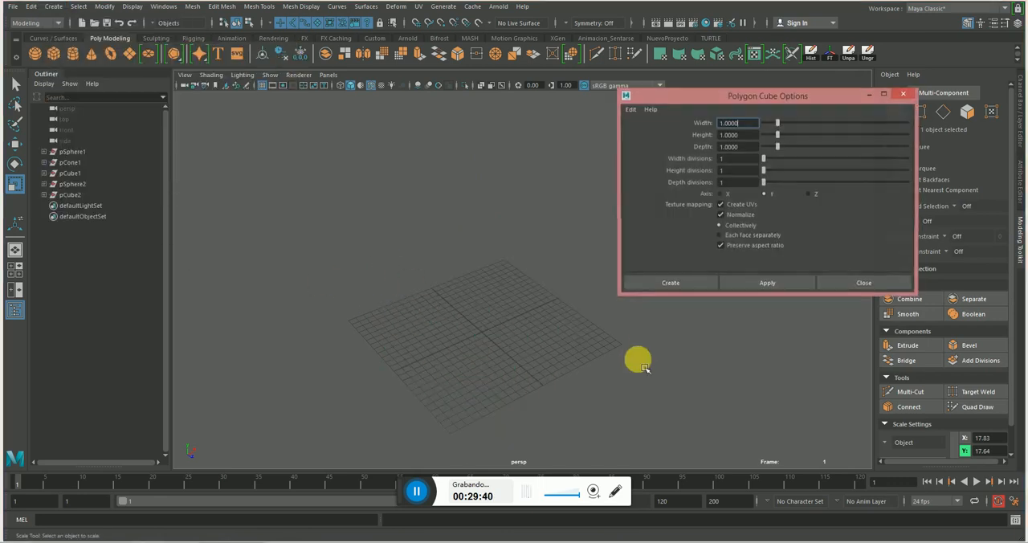
pyautogui.click(733, 282)
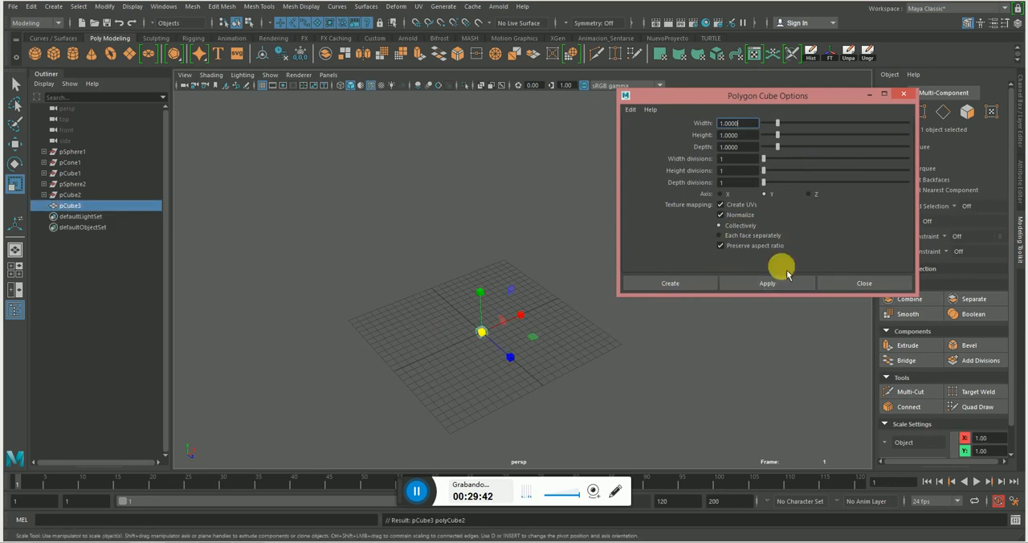
pyautogui.click(860, 282)
pyautogui.moveTo(481, 332); pyautogui.dragTo(969, 167)
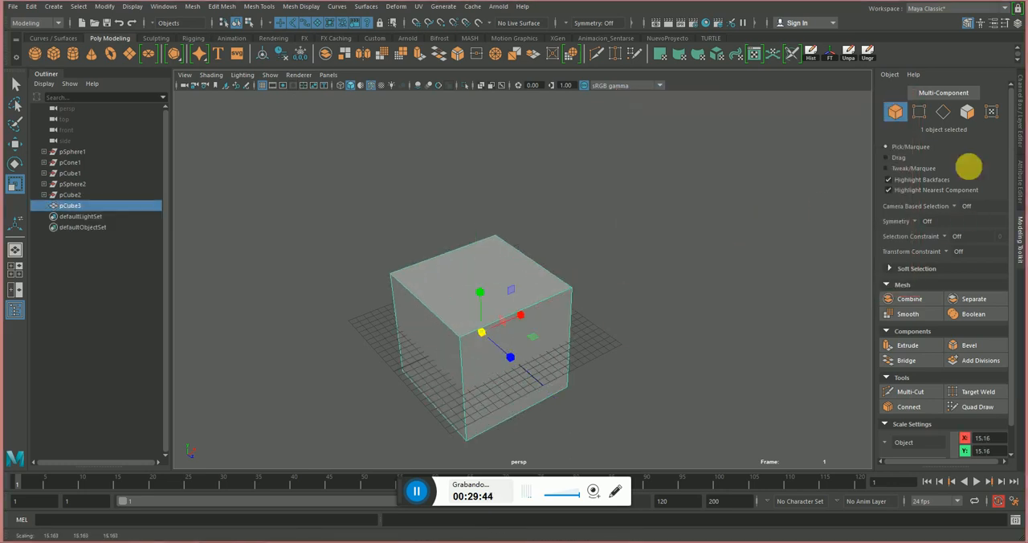
# Check the Channel Box and its channel commands for the cube, and return to the Modeling Toolkit.
pyautogui.click(1020, 128)
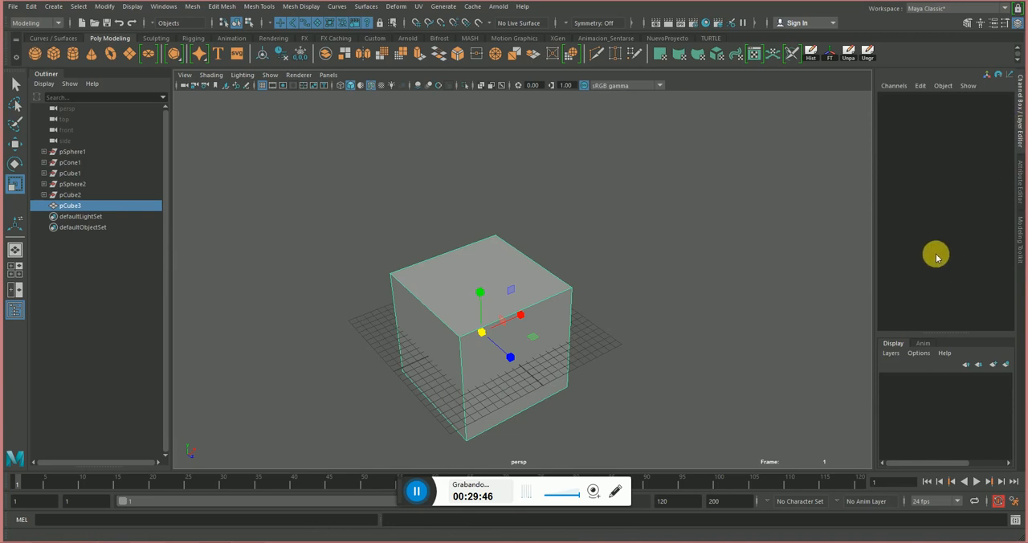
pyautogui.click(894, 85)
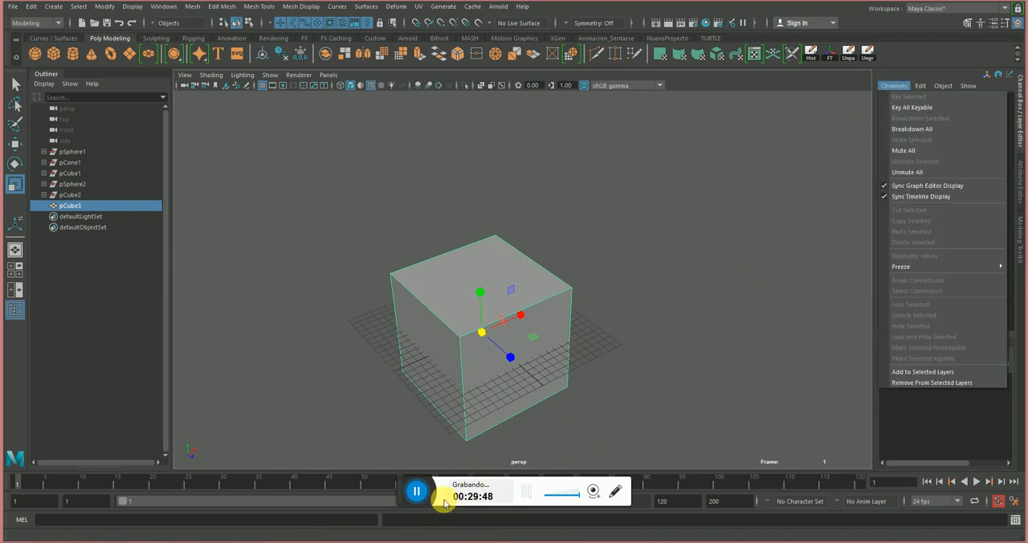
pyautogui.click(413, 490)
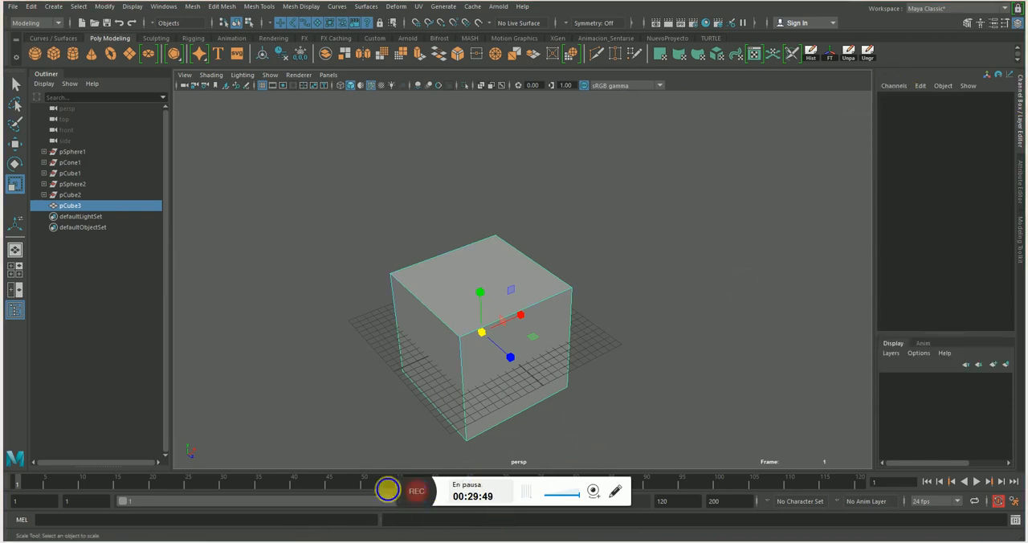
pyautogui.click(387, 490)
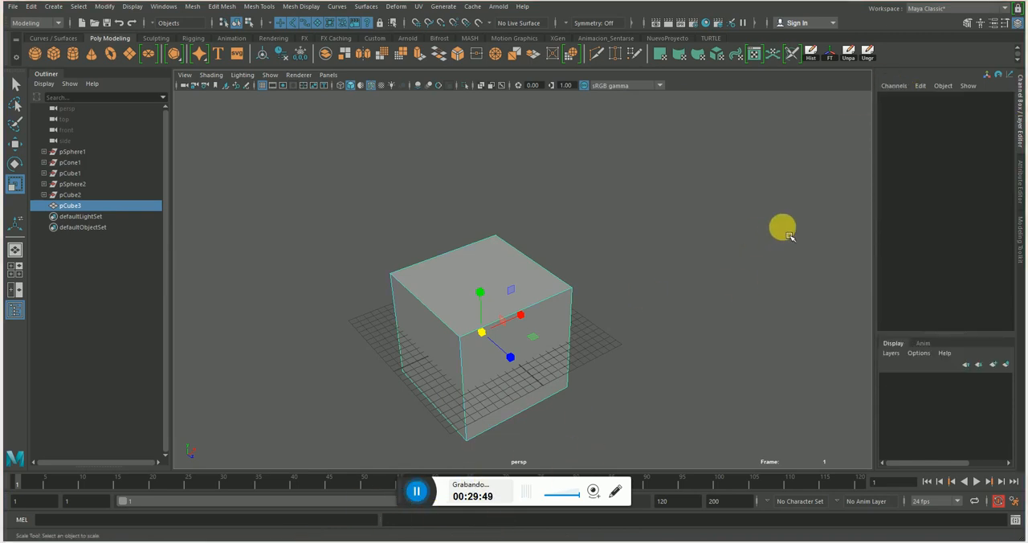
pyautogui.click(973, 23)
# Select the cube's four parallel widthwise edges in edge mode and display the model in wireframe.
pyautogui.keyDown('alt'); pyautogui.moveTo(419, 321); pyautogui.dragTo(500, 307); pyautogui.keyUp('alt')
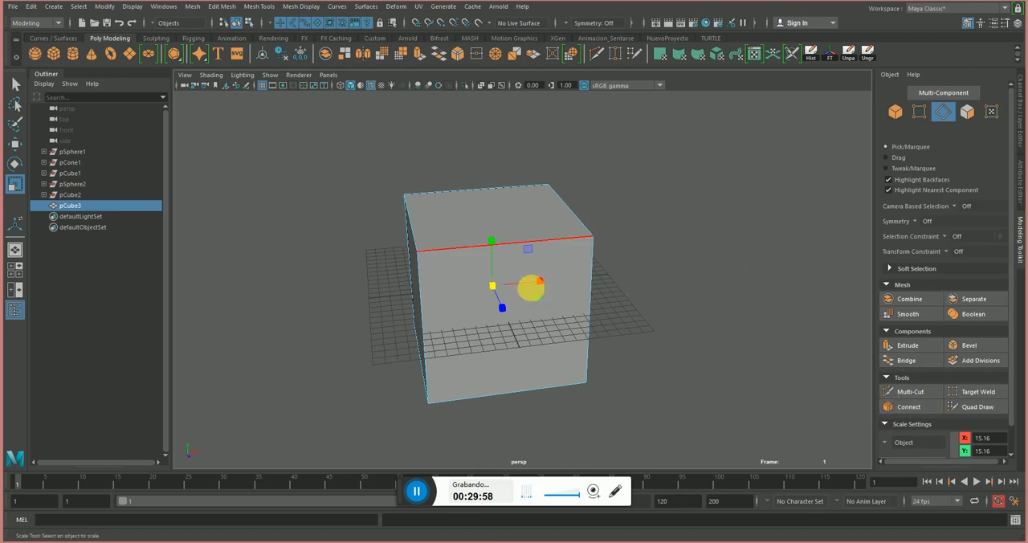
pyautogui.moveTo(530, 243); pyautogui.dragTo(531, 188, button='right')
pyautogui.moveTo(461, 130); pyautogui.dragTo(504, 464)
pyautogui.keyDown('alt'); pyautogui.moveTo(479, 390); pyautogui.dragTo(502, 399); pyautogui.keyUp('alt')
pyautogui.press('4')
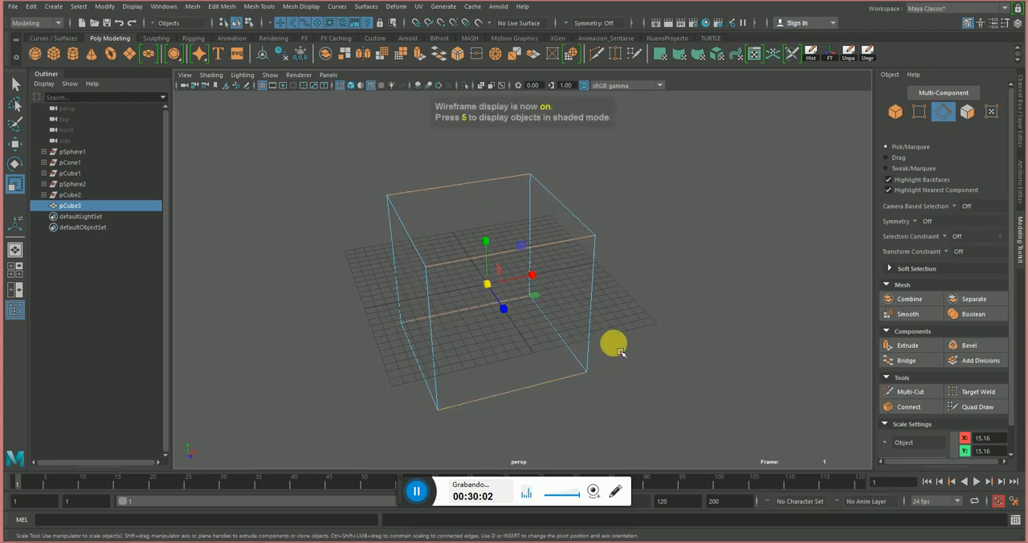
pyautogui.moveTo(637, 352)
pyautogui.keyDown('alt'); pyautogui.mouseDown()
pyautogui.moveTo(688, 342)
pyautogui.moveTo(621, 362)
pyautogui.mouseUp(); pyautogui.keyUp('alt')
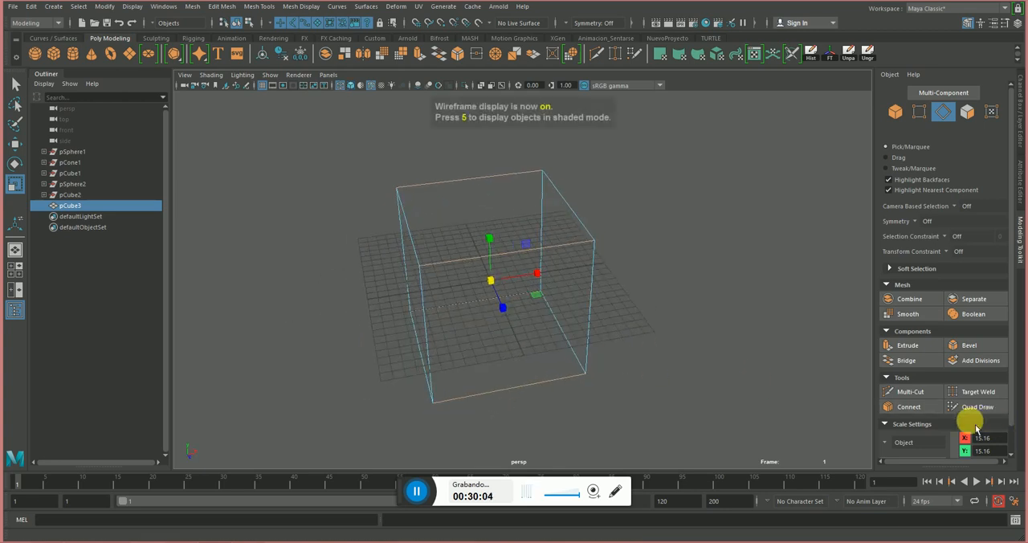
# Apply Connect to the four selected edges with 3 segments.
pyautogui.click(931, 413)
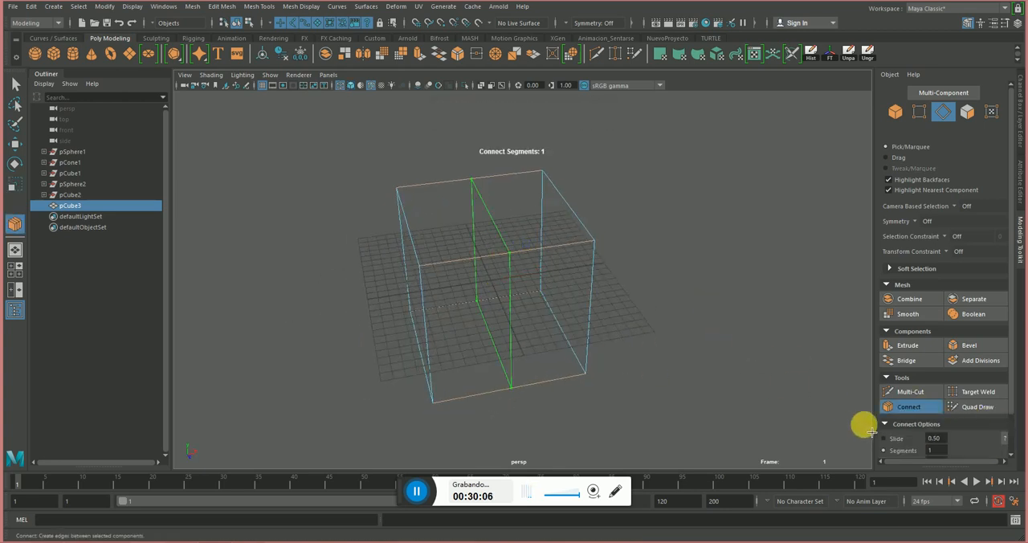
pyautogui.scroll(-1, 976, 387)
pyautogui.keyDown('ctrl'); pyautogui.moveTo(664, 278); pyautogui.dragTo(683, 281, button='middle'); pyautogui.keyUp('ctrl')
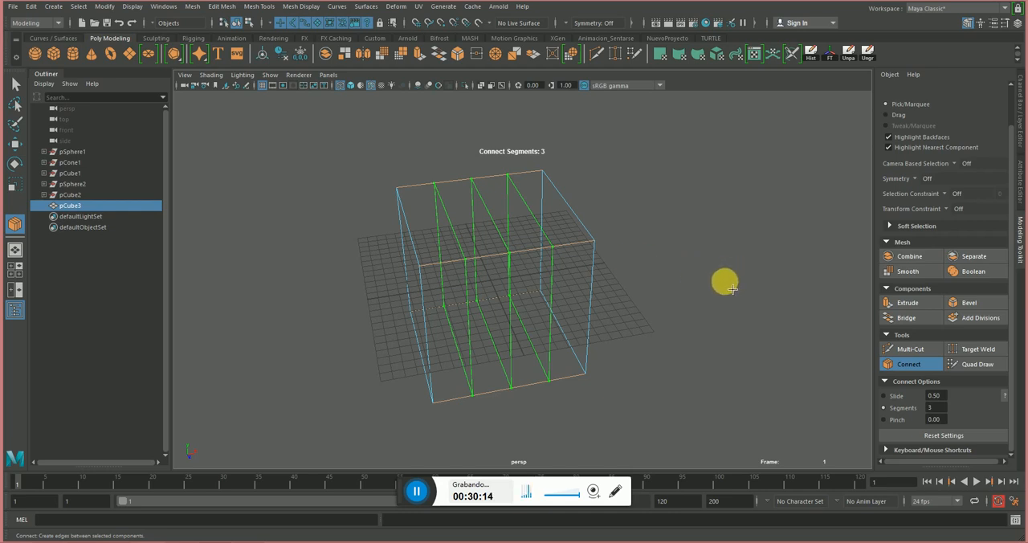
pyautogui.moveTo(732, 289)
pyautogui.keyDown('ctrl'); pyautogui.mouseDown(button='middle')
pyautogui.moveTo(695, 292)
pyautogui.moveTo(738, 285)
pyautogui.mouseUp(button='middle'); pyautogui.keyUp('ctrl')
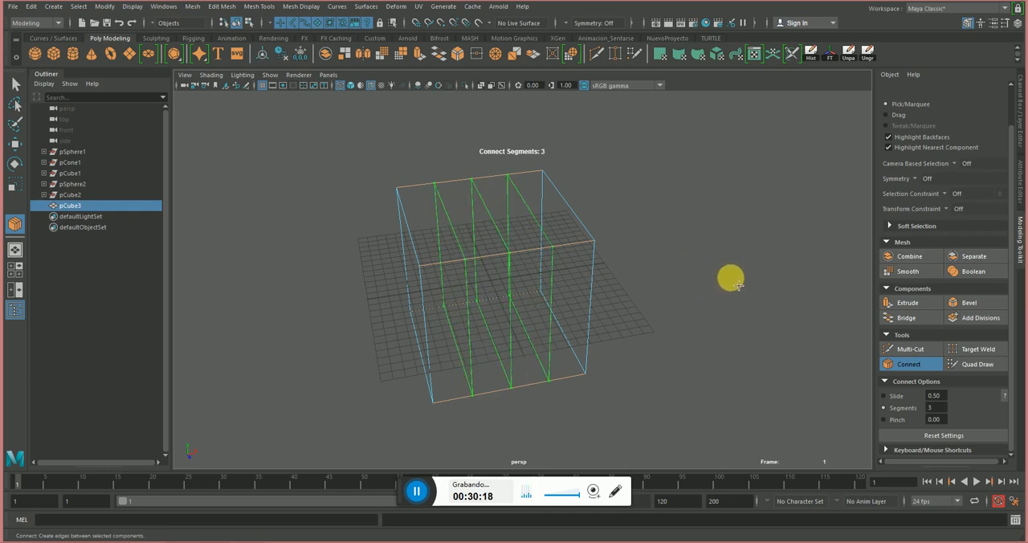
# Pinch the three connecting edge loops closer together, complete the Connect, and return to object selection with shaded display.
pyautogui.moveTo(688, 321); pyautogui.dragTo(658, 323, button='middle')
pyautogui.click(898, 419)
pyautogui.press('r')
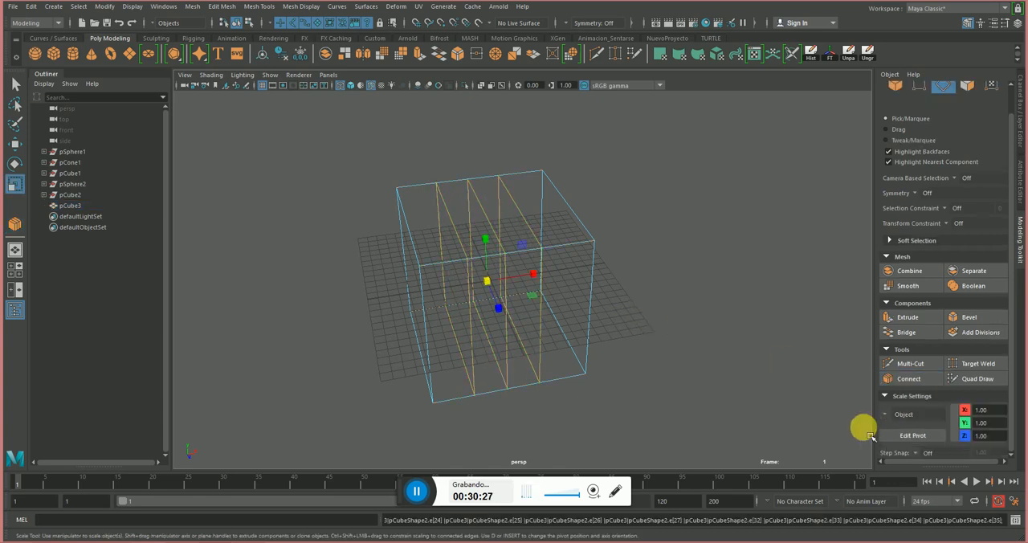
pyautogui.click(614, 203)
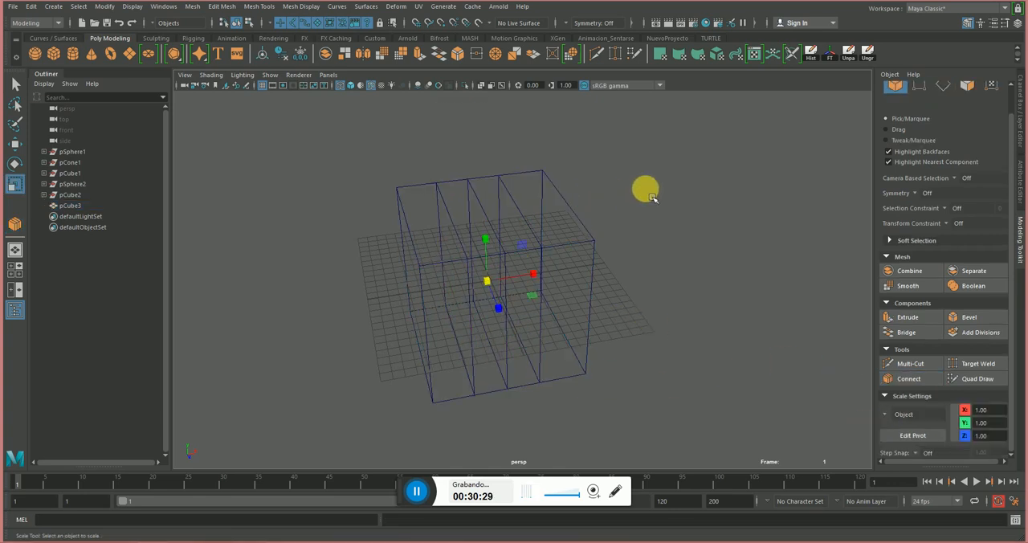
pyautogui.press('5')
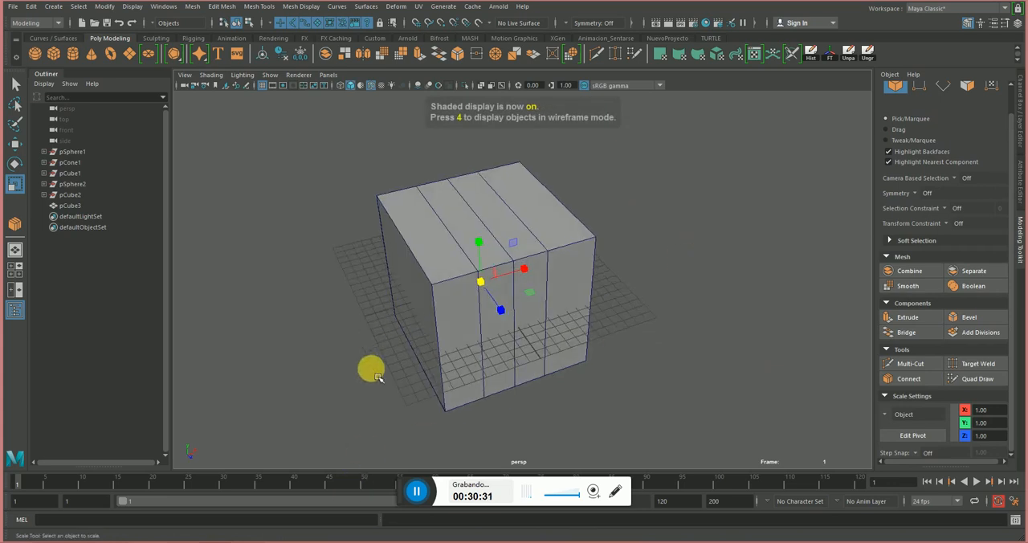